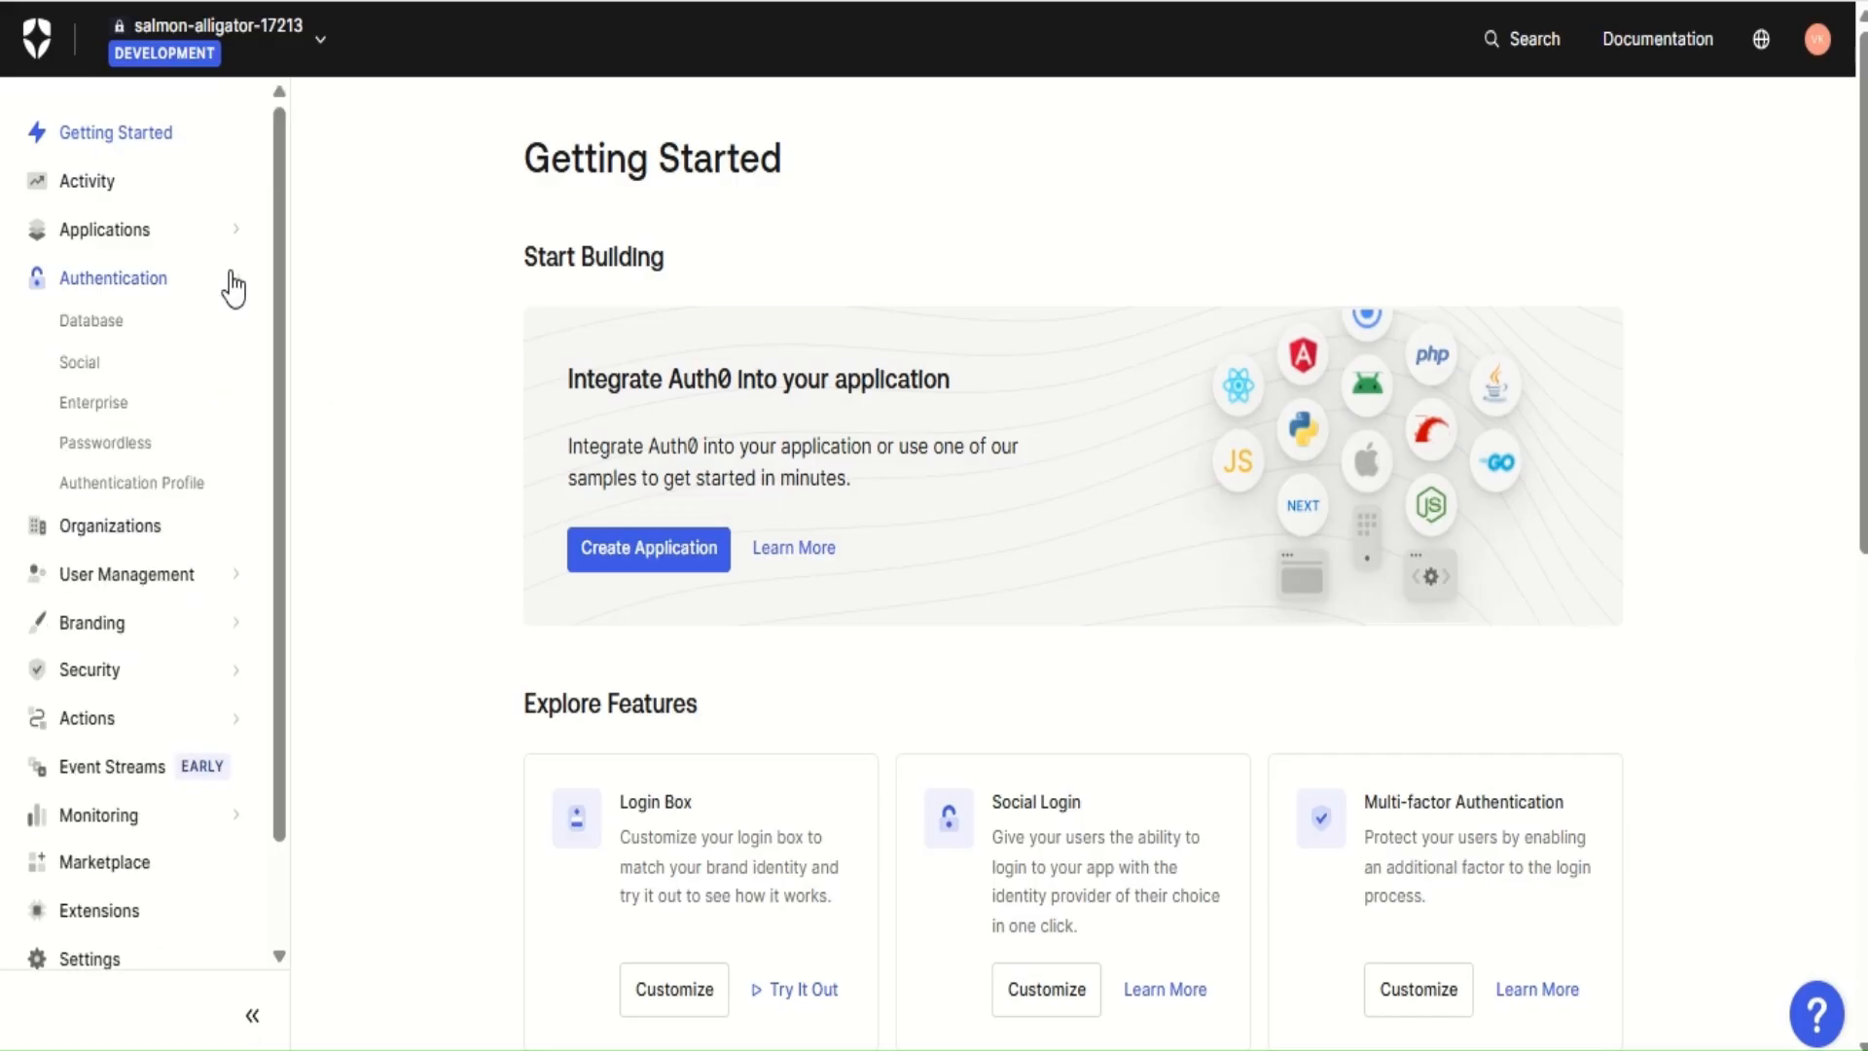
Step: Create a new database connection named United-Kingdom-Users under Authentication > Database
left_click(166, 338)
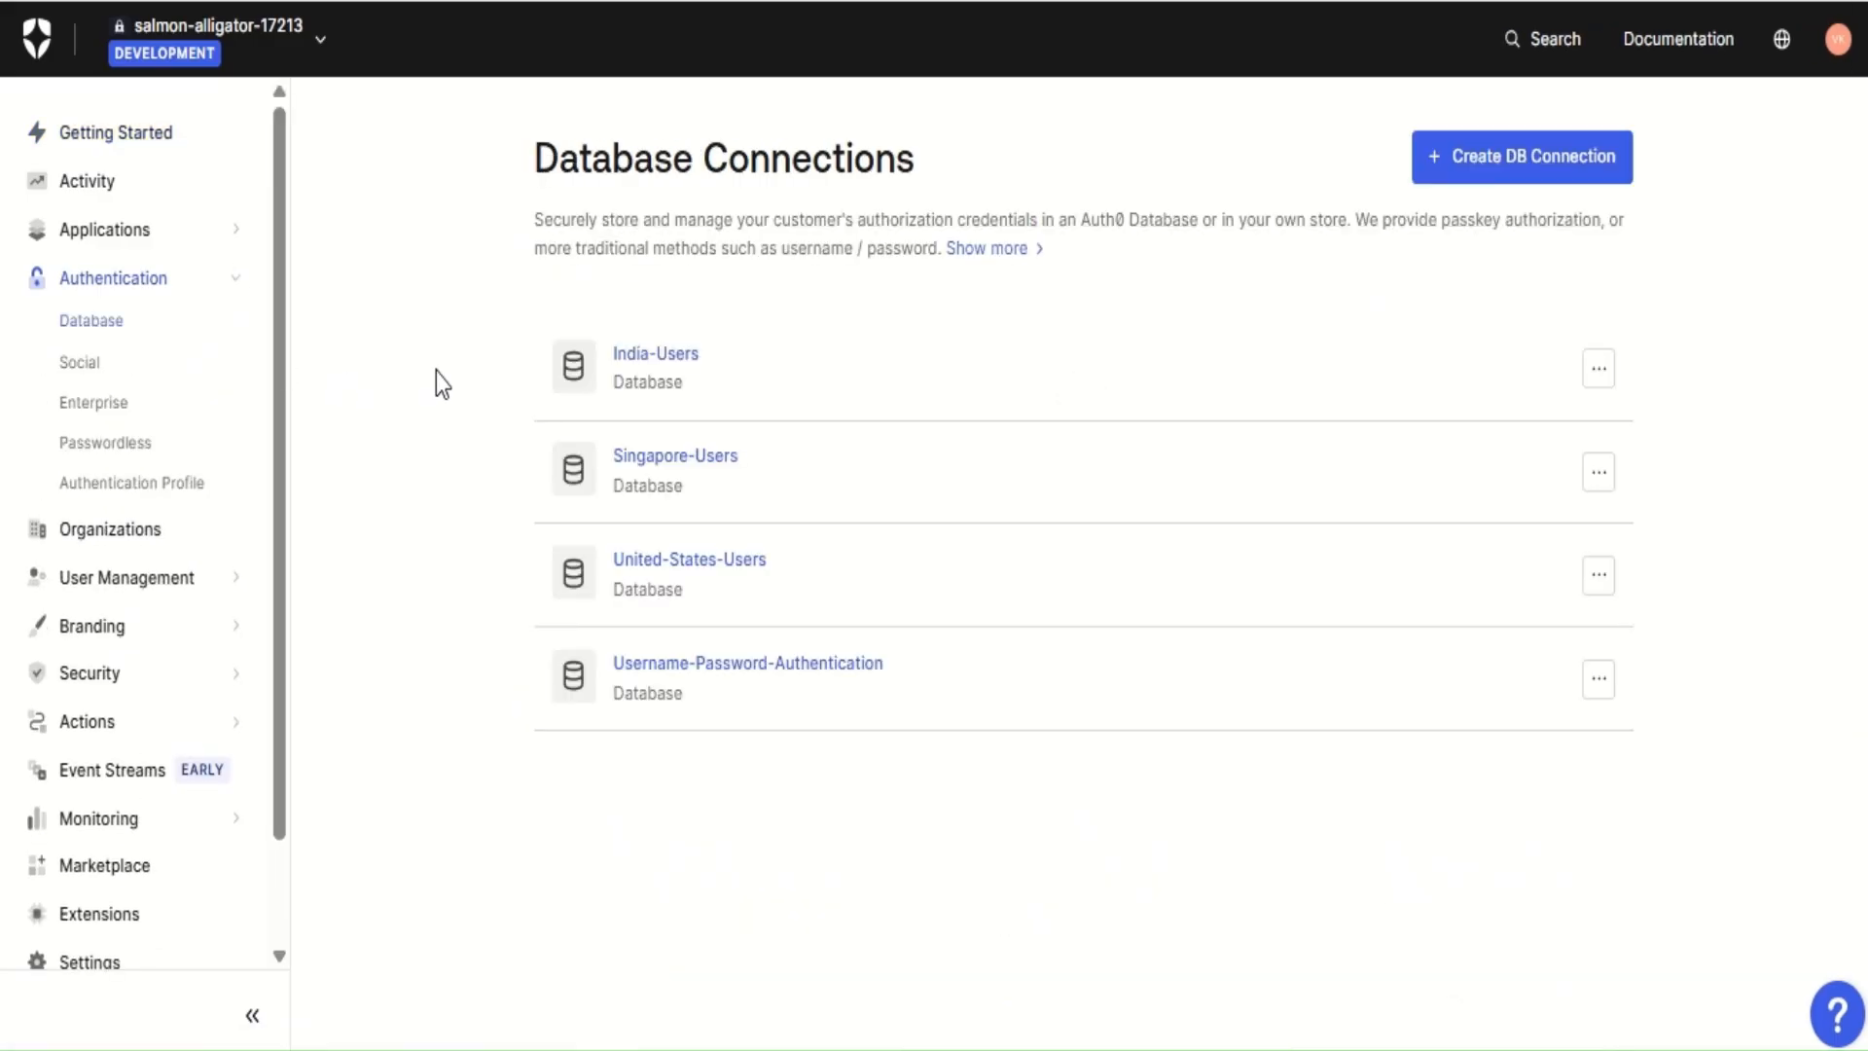
left_click(1430, 168)
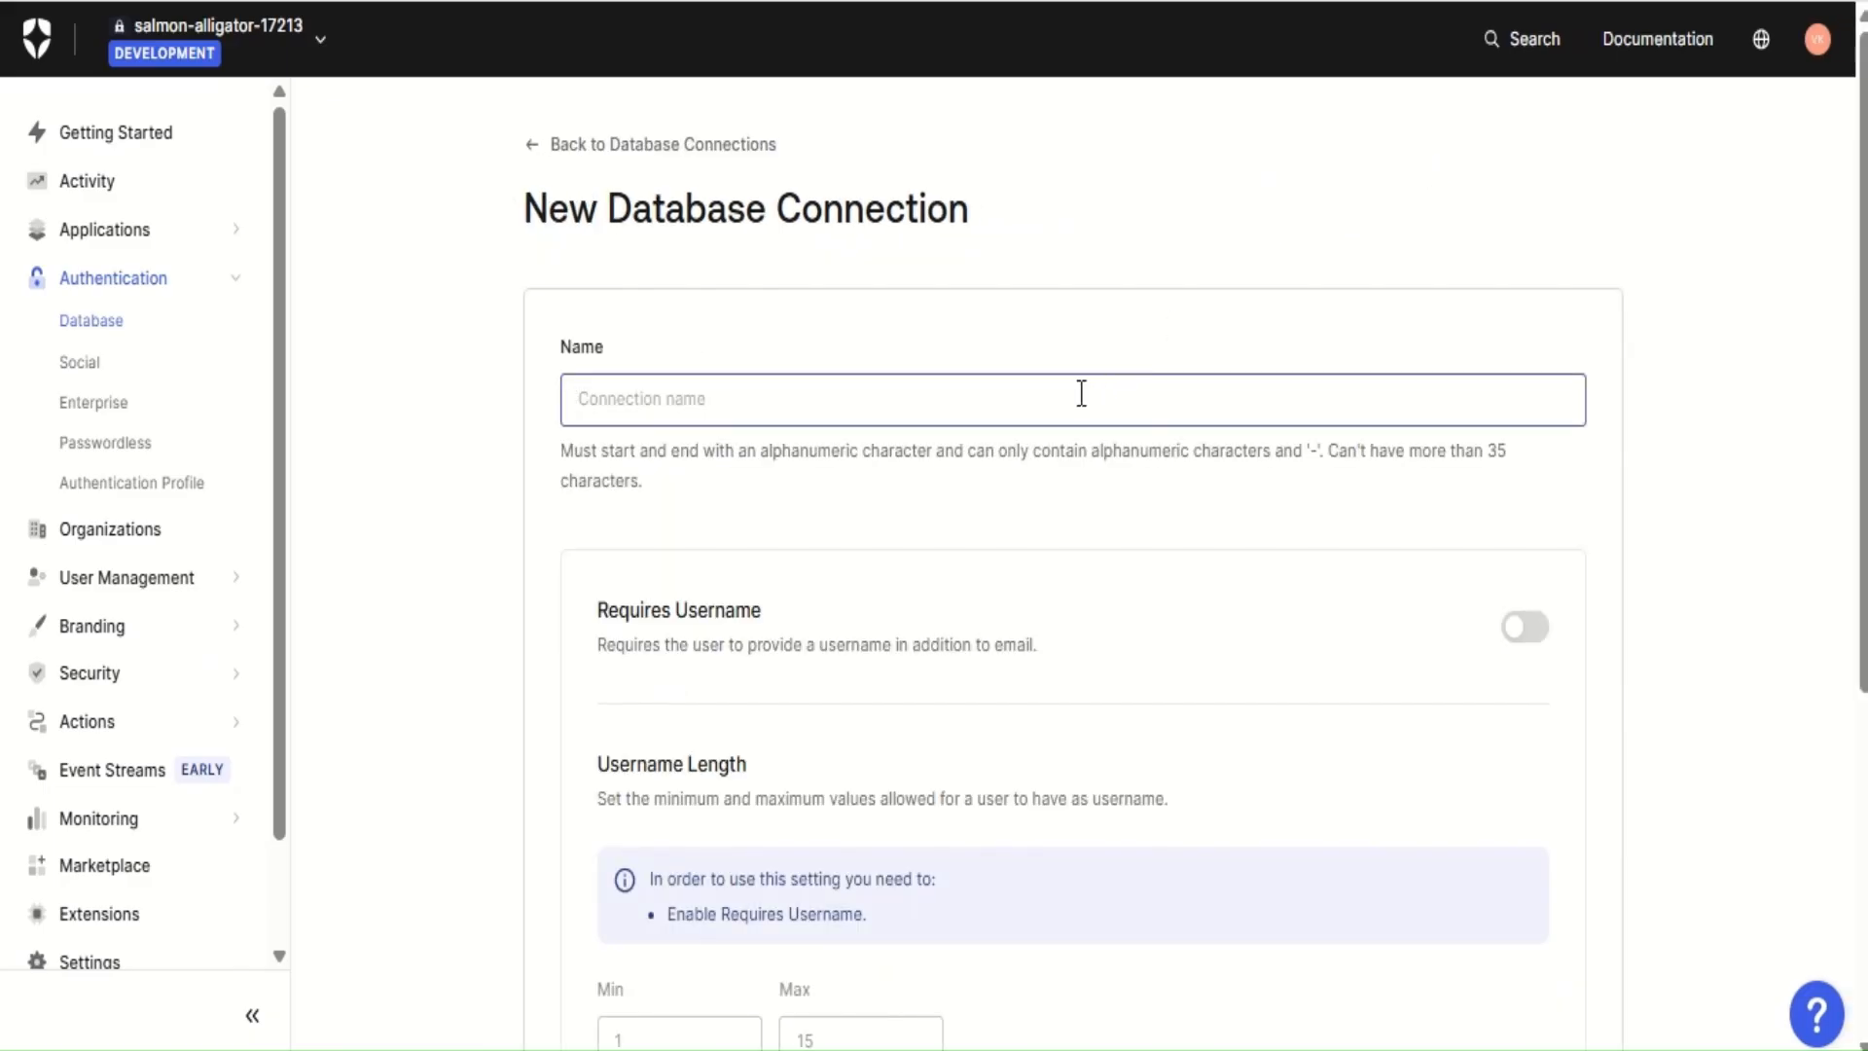
type("United-Kingdom-Users")
scroll(1081, 393, "down", 5)
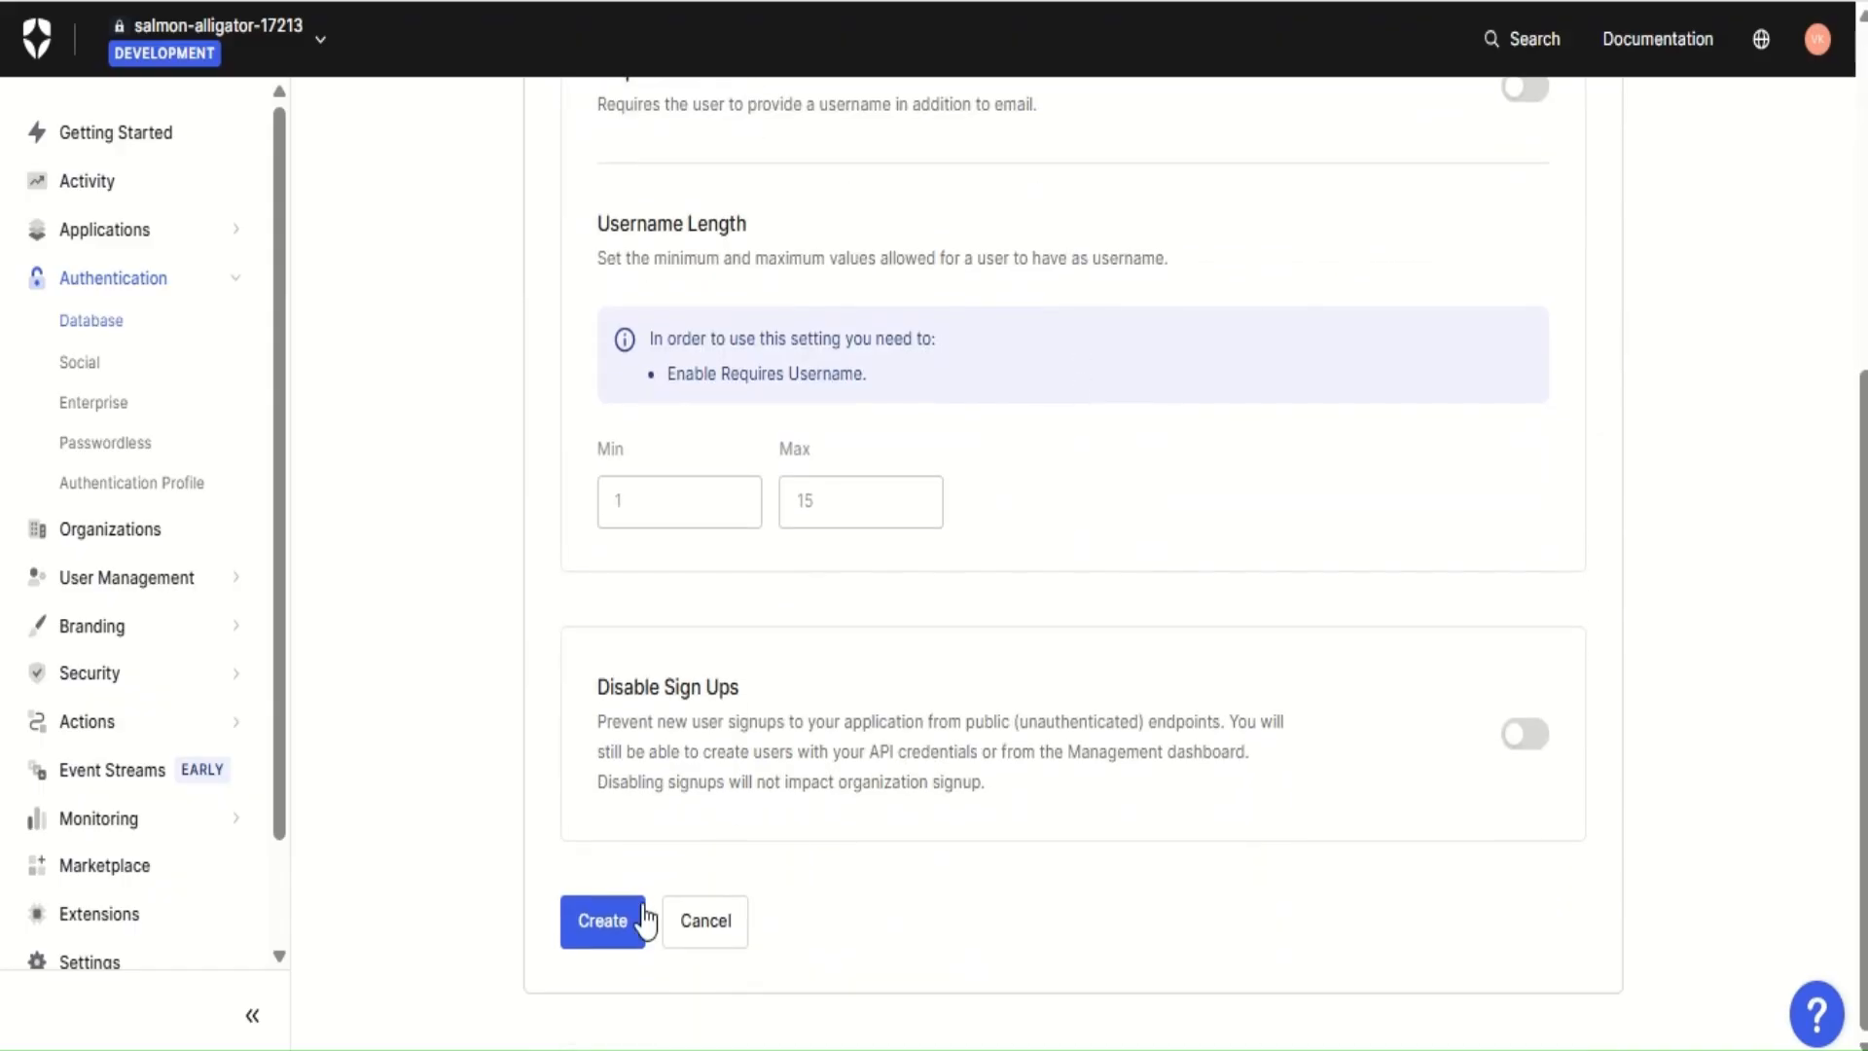
left_click(594, 924)
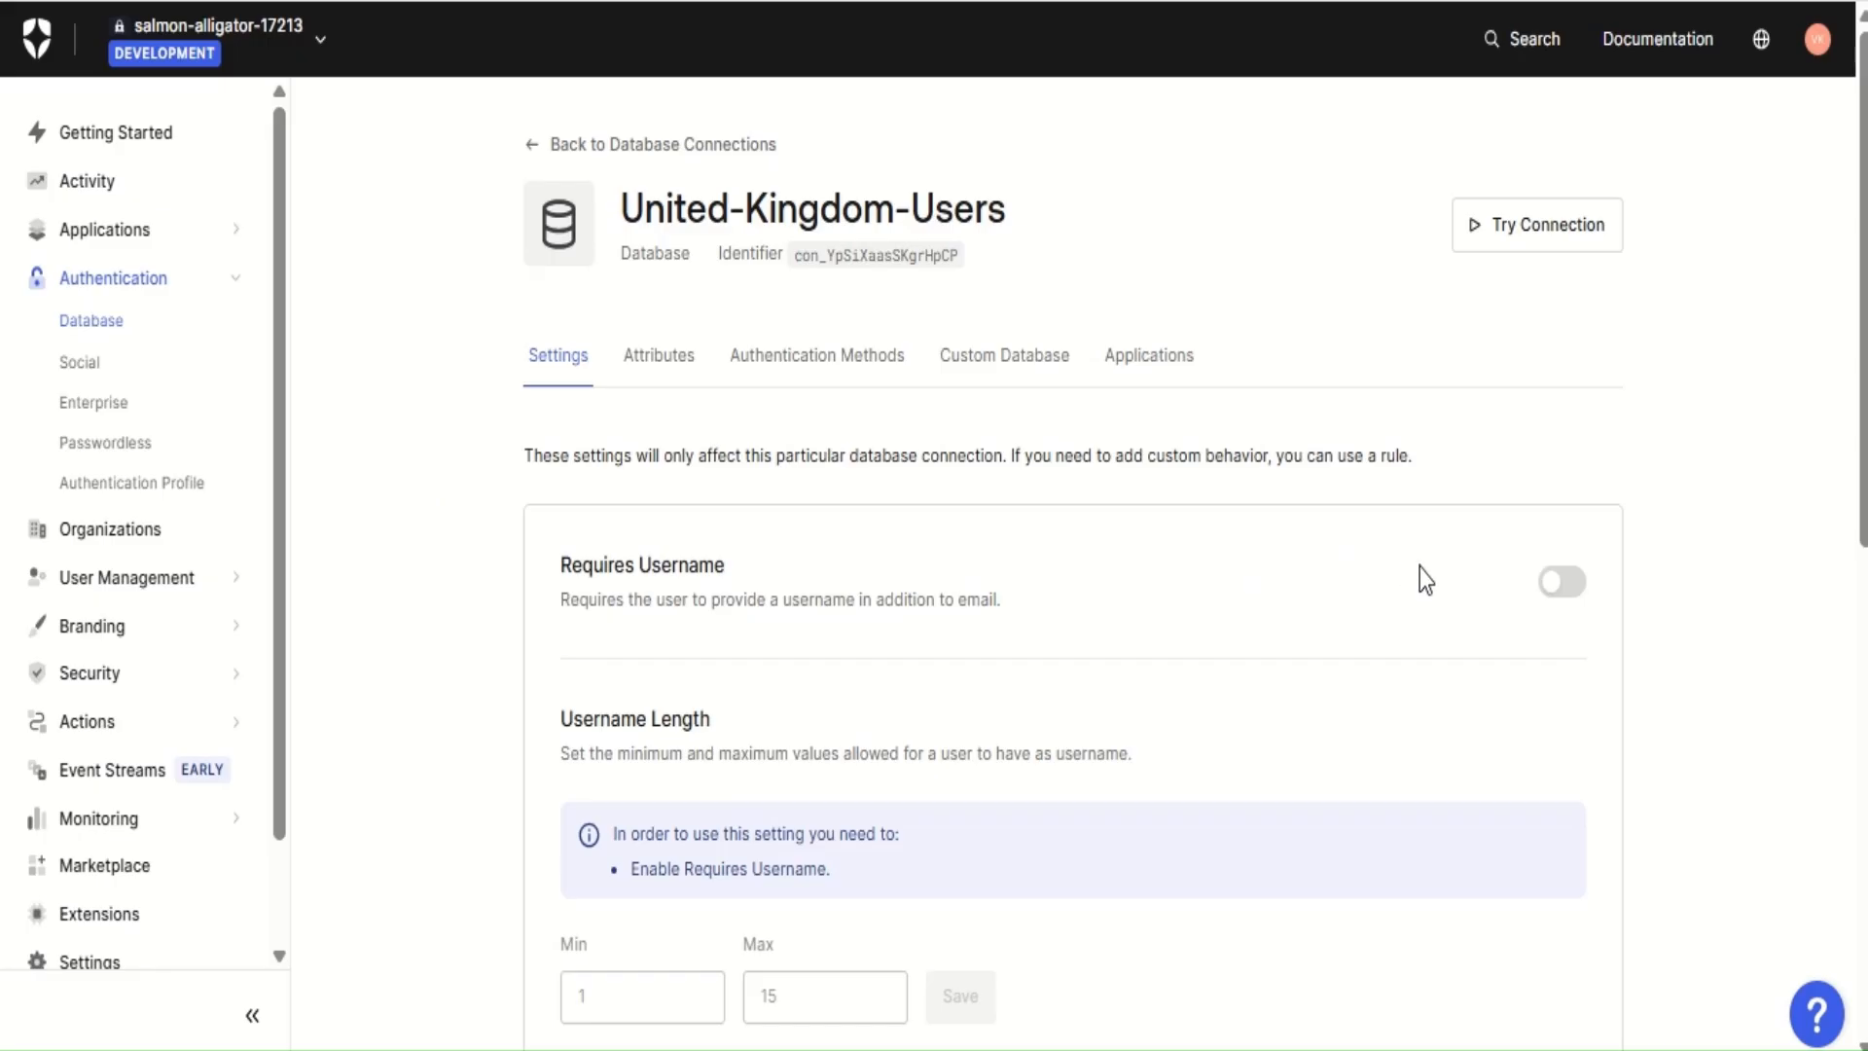
Step: Try requiring a username for the connection, then turn that requirement back off
left_click(1548, 601)
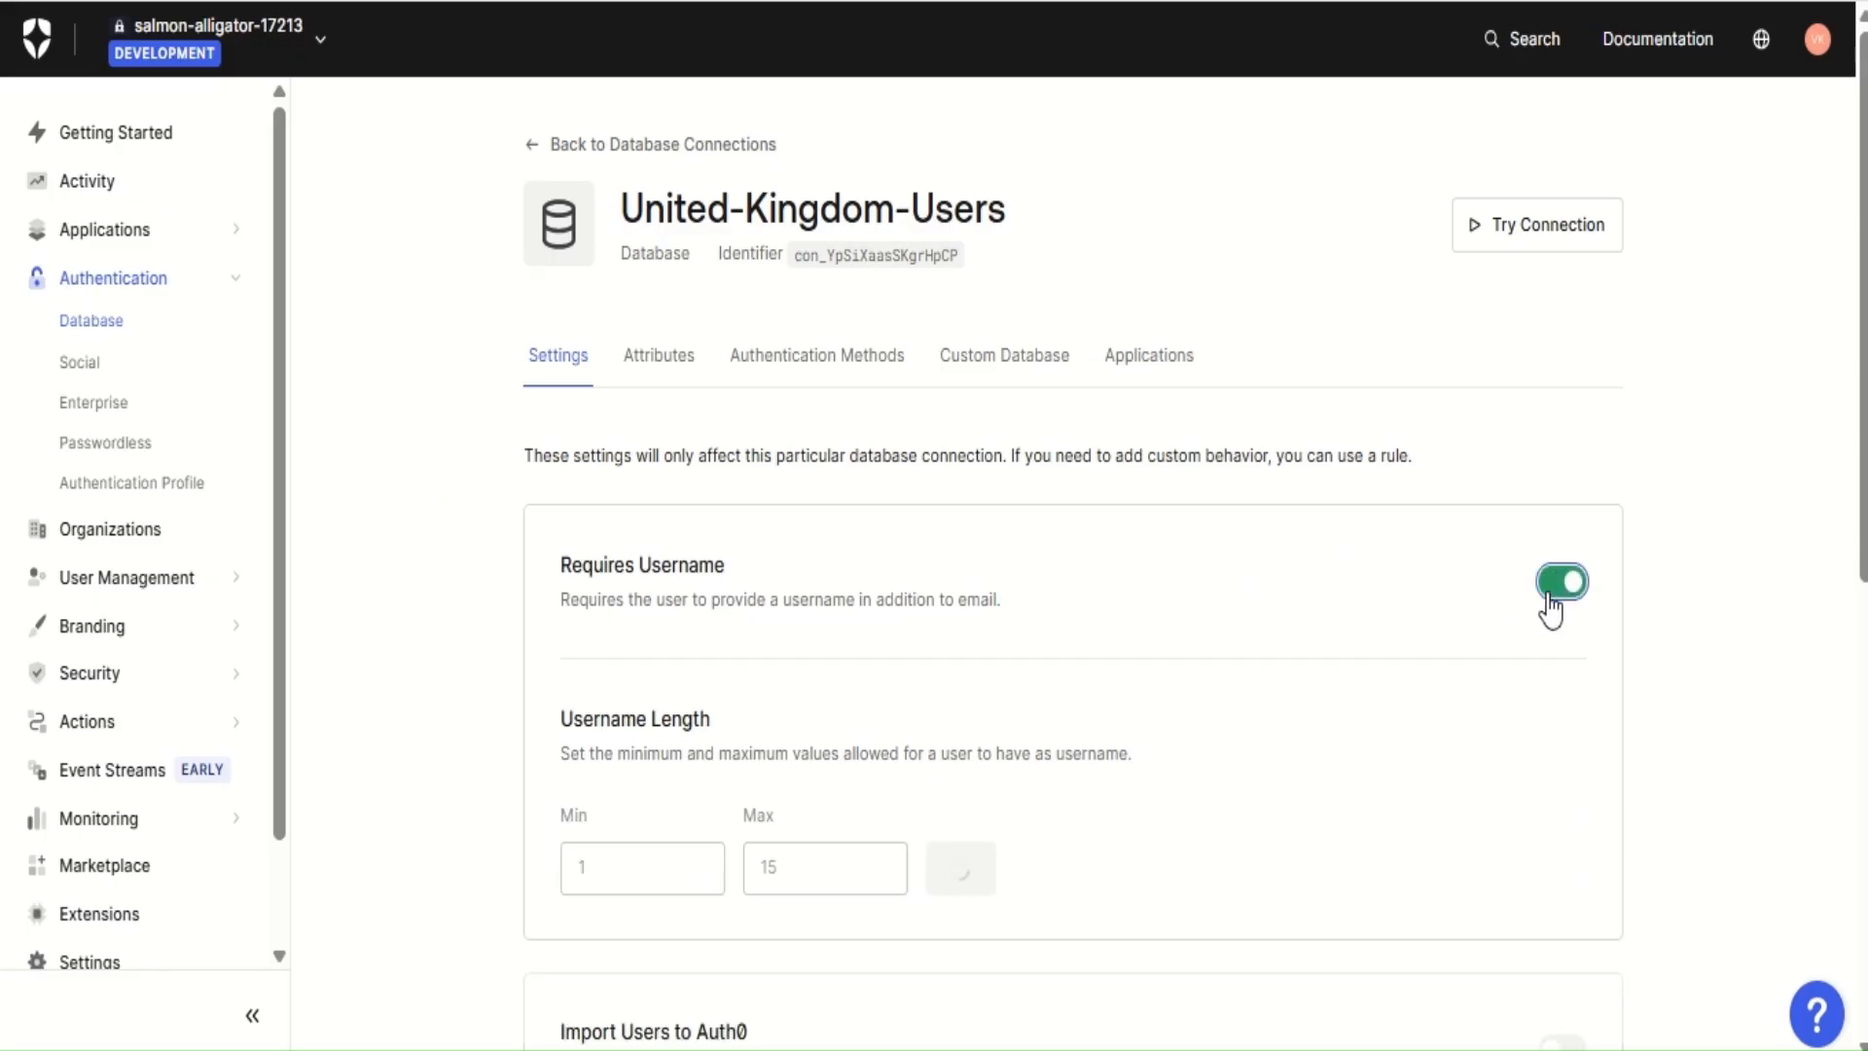
scroll(1407, 607, "down", 2)
left_click(821, 686)
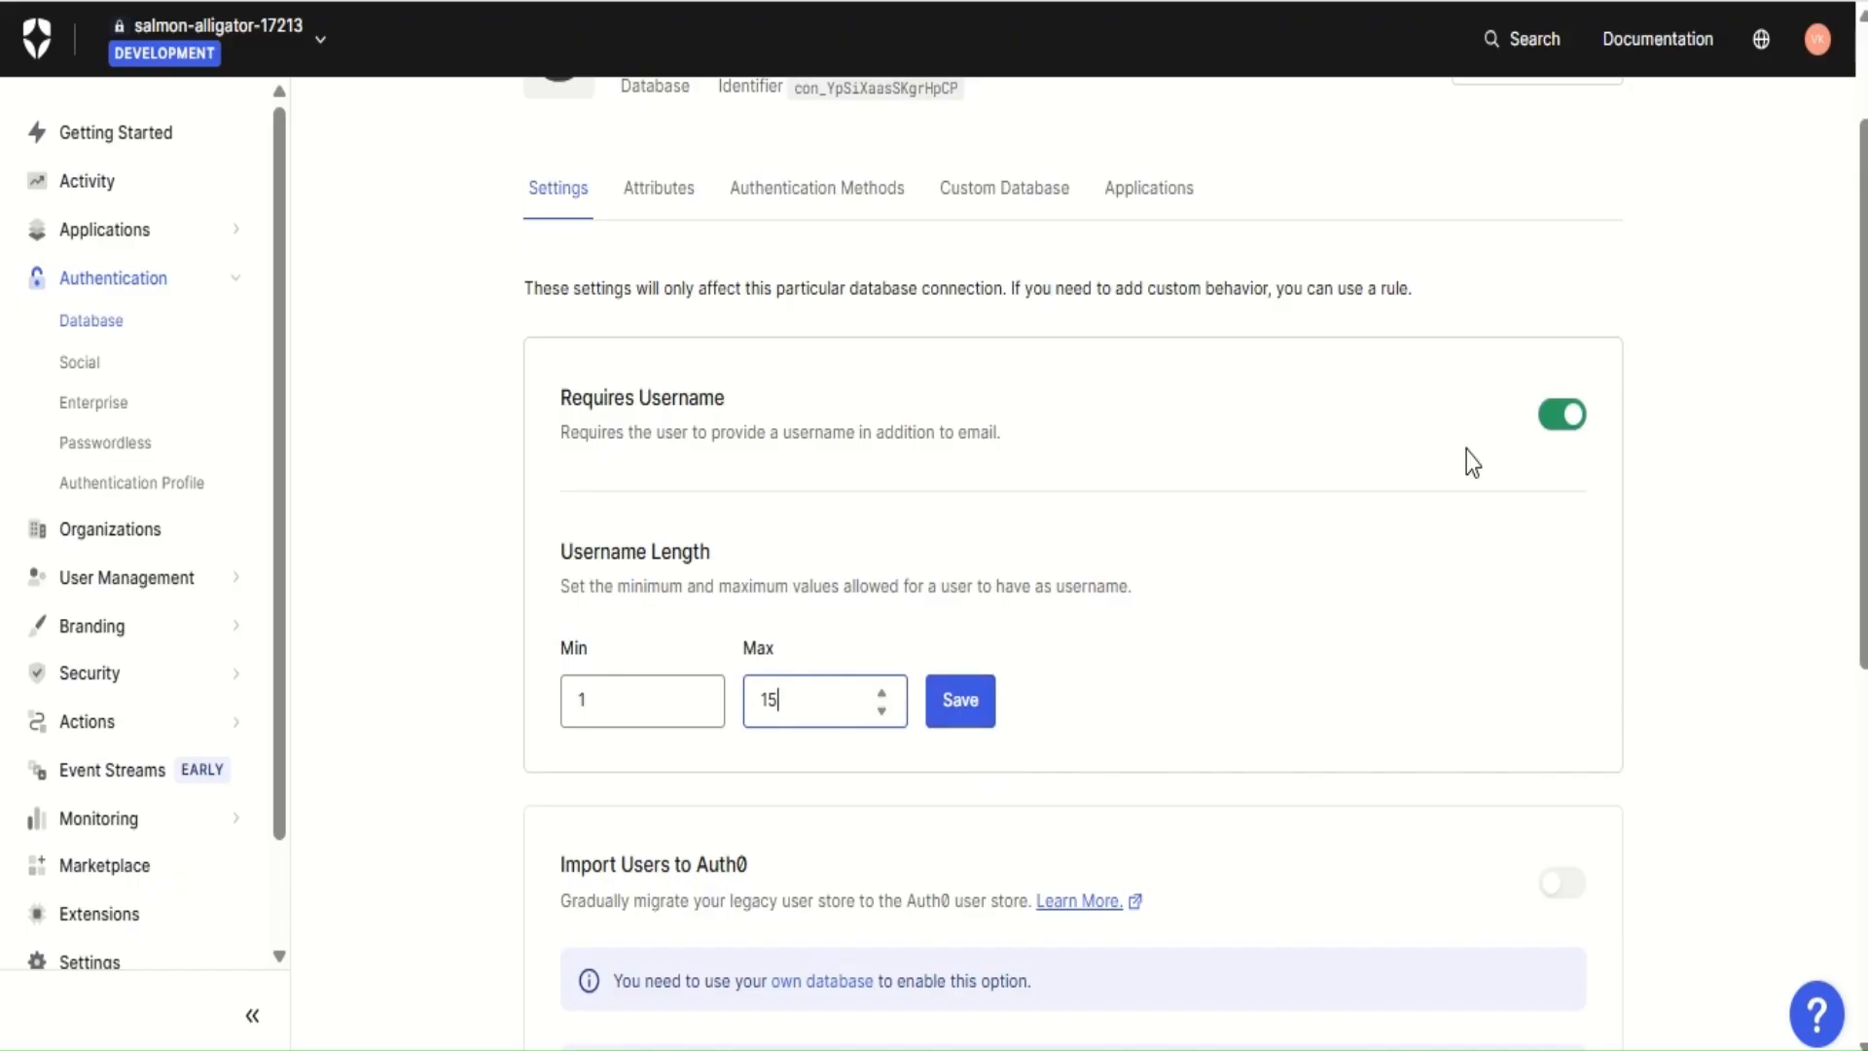
left_click(1561, 419)
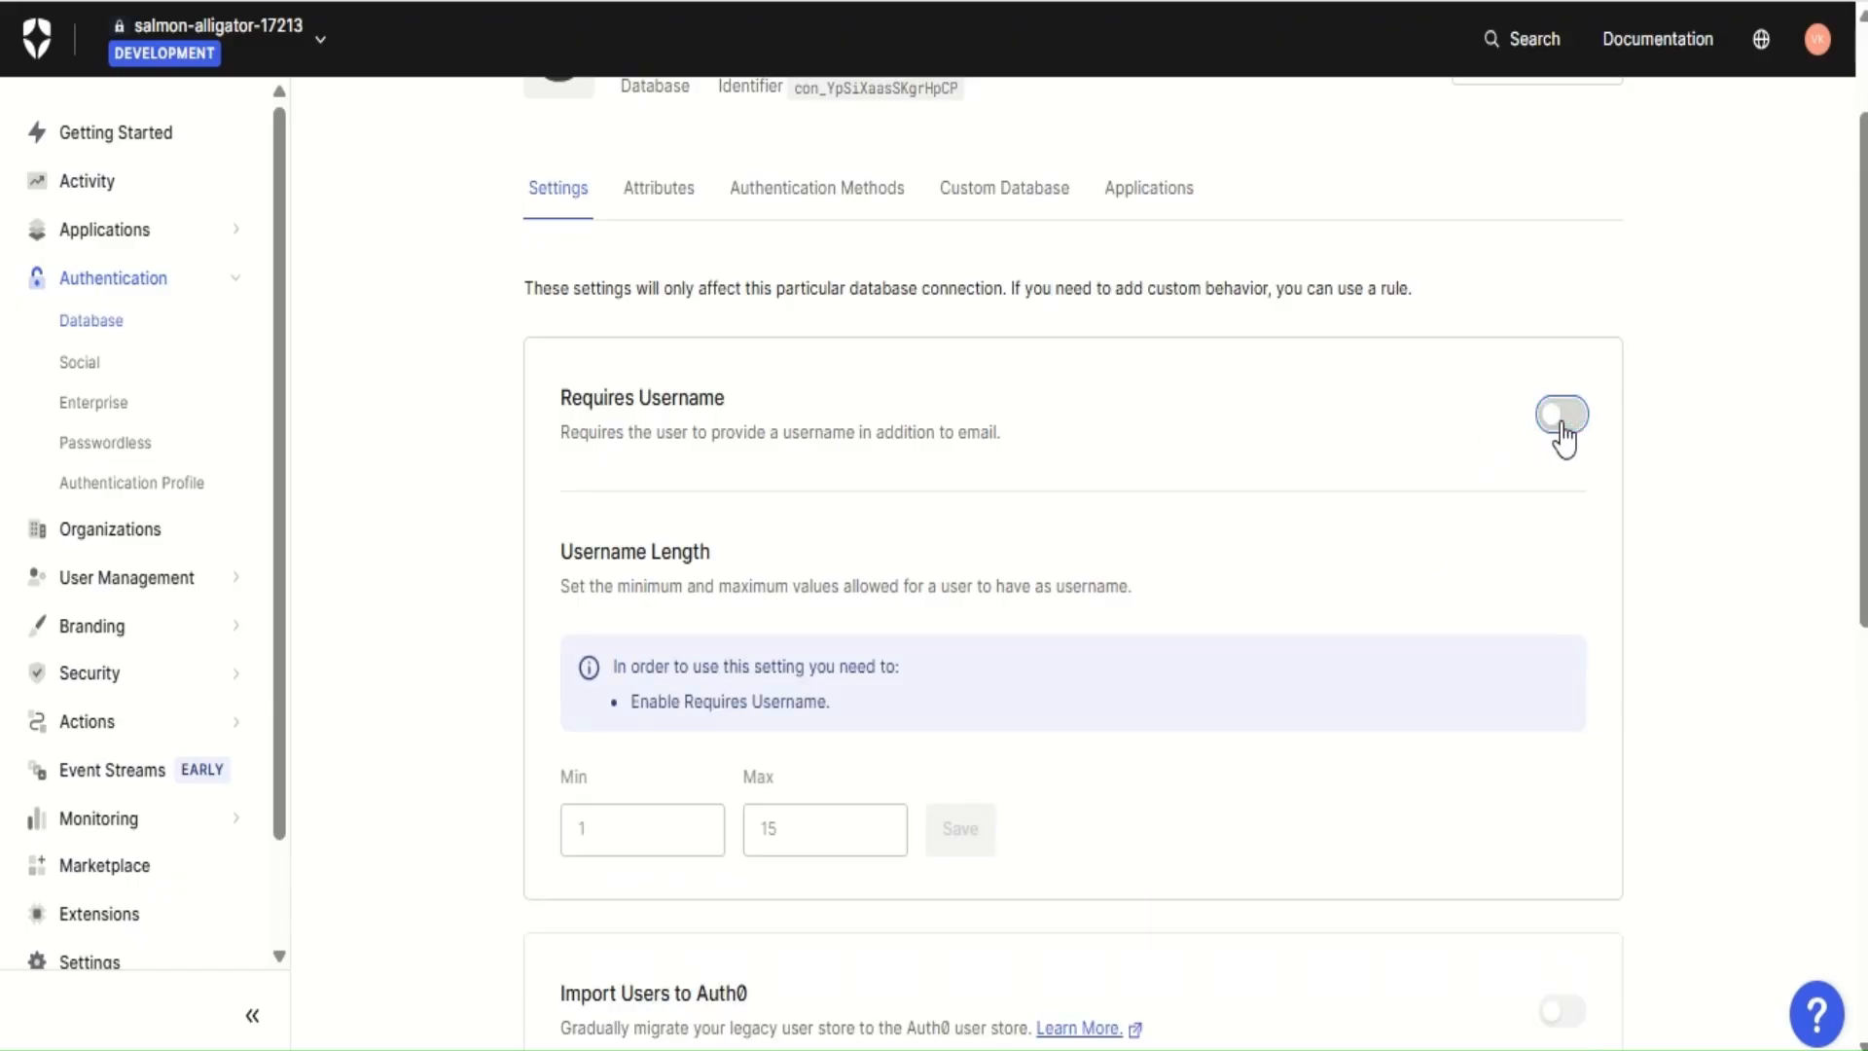
Step: Switch Disable Sign Ups on and back off so public sign-ups stay allowed
scroll(1399, 487, "down", 3)
scroll(1398, 480, "down", 3)
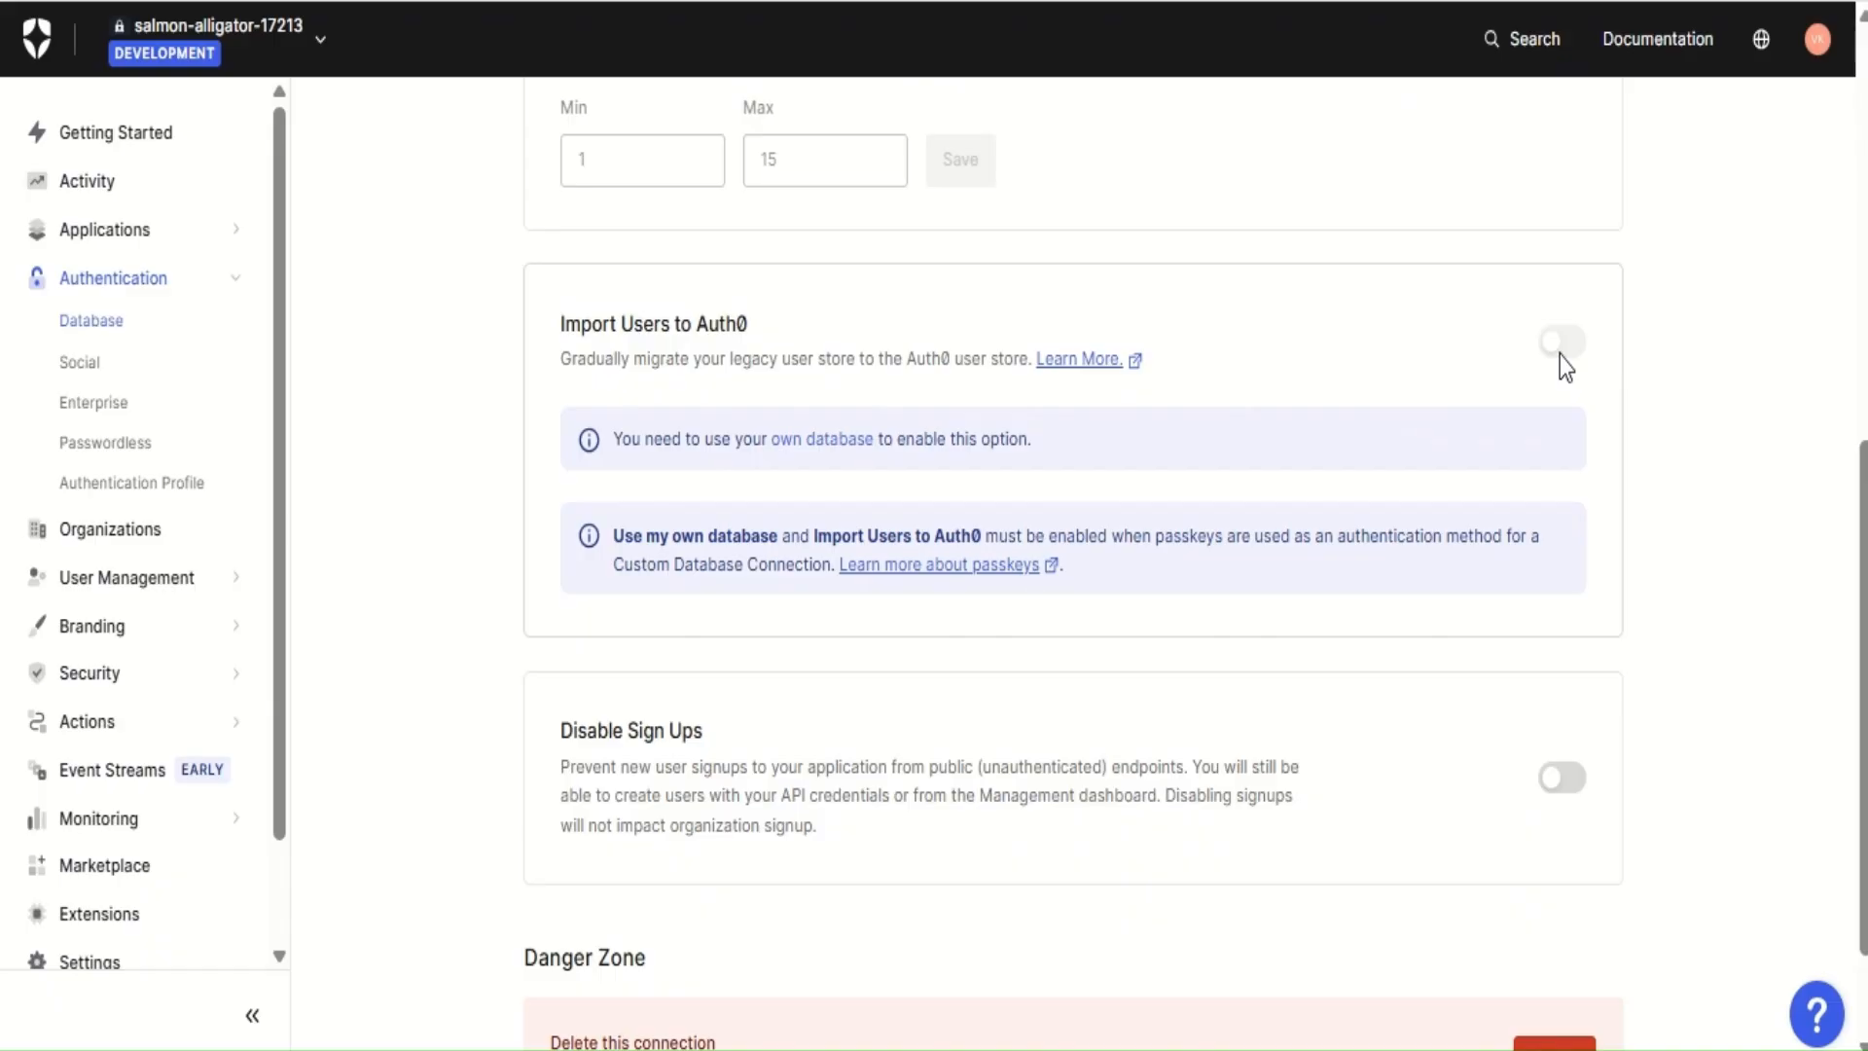
scroll(1560, 360, "down", 2)
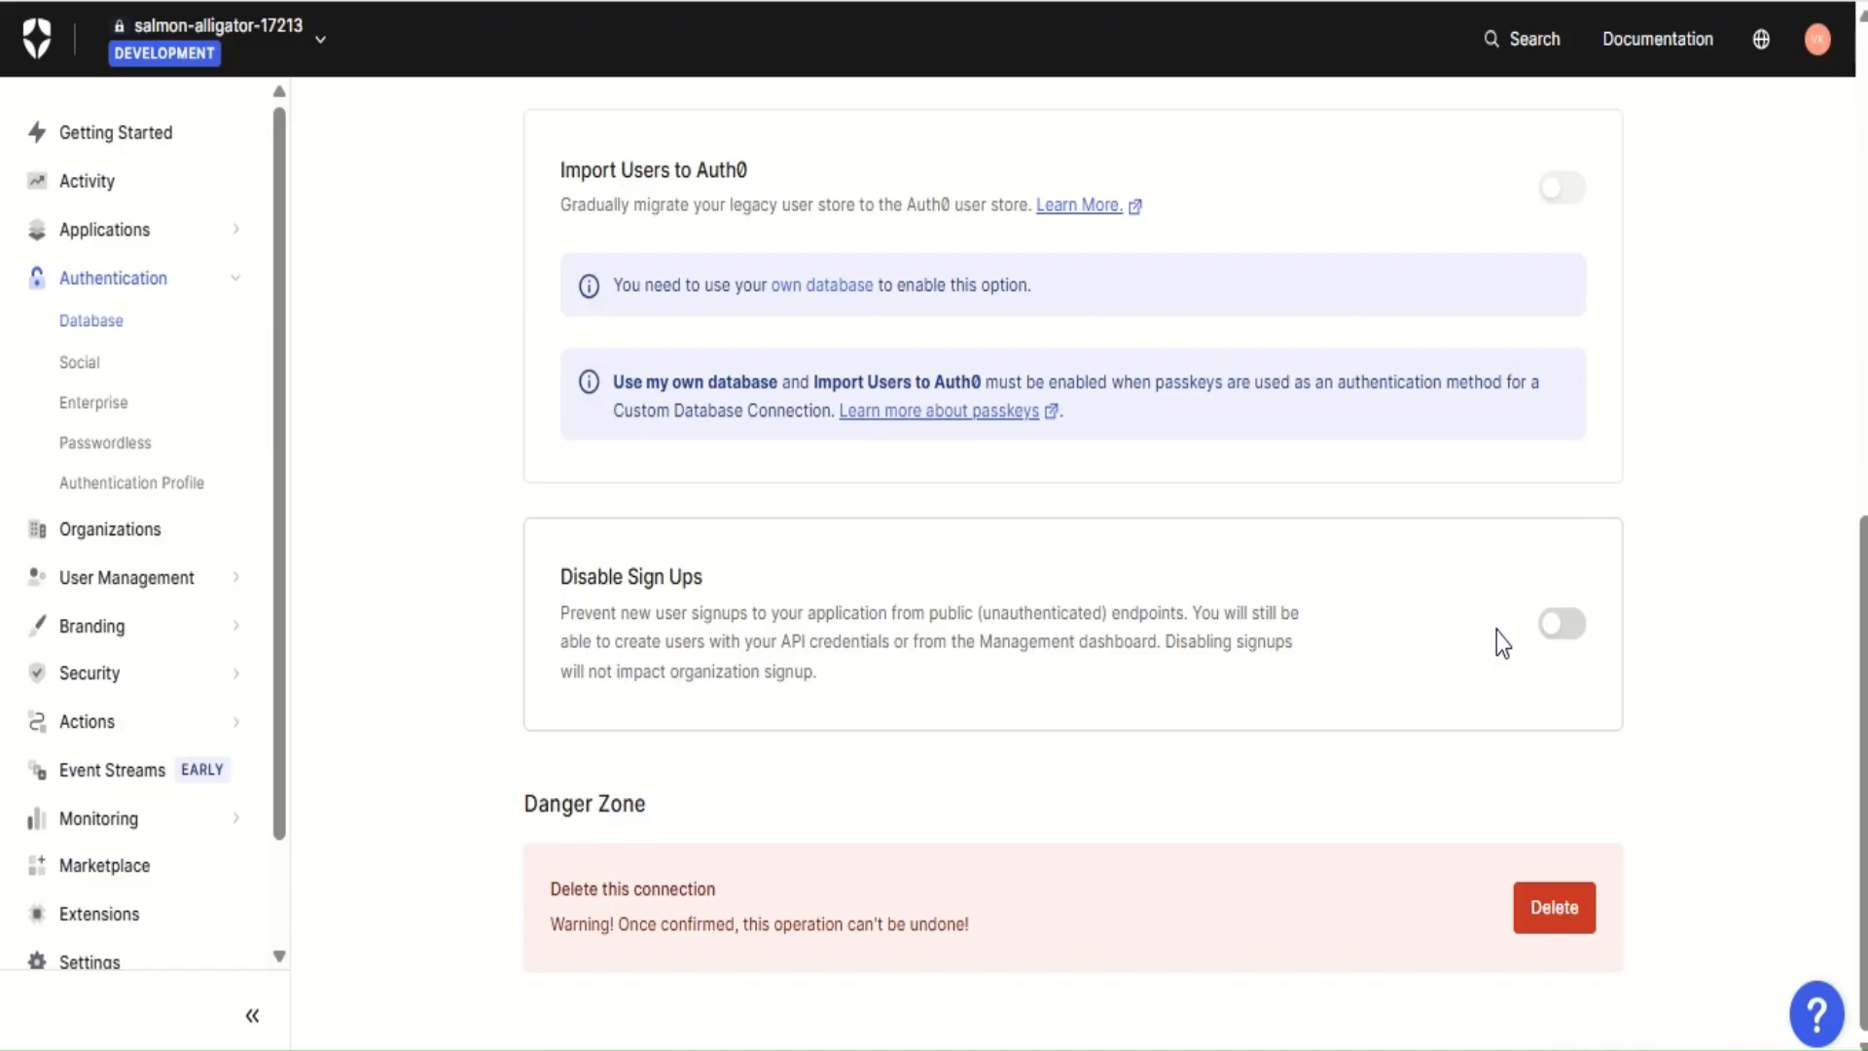
left_click(1574, 637)
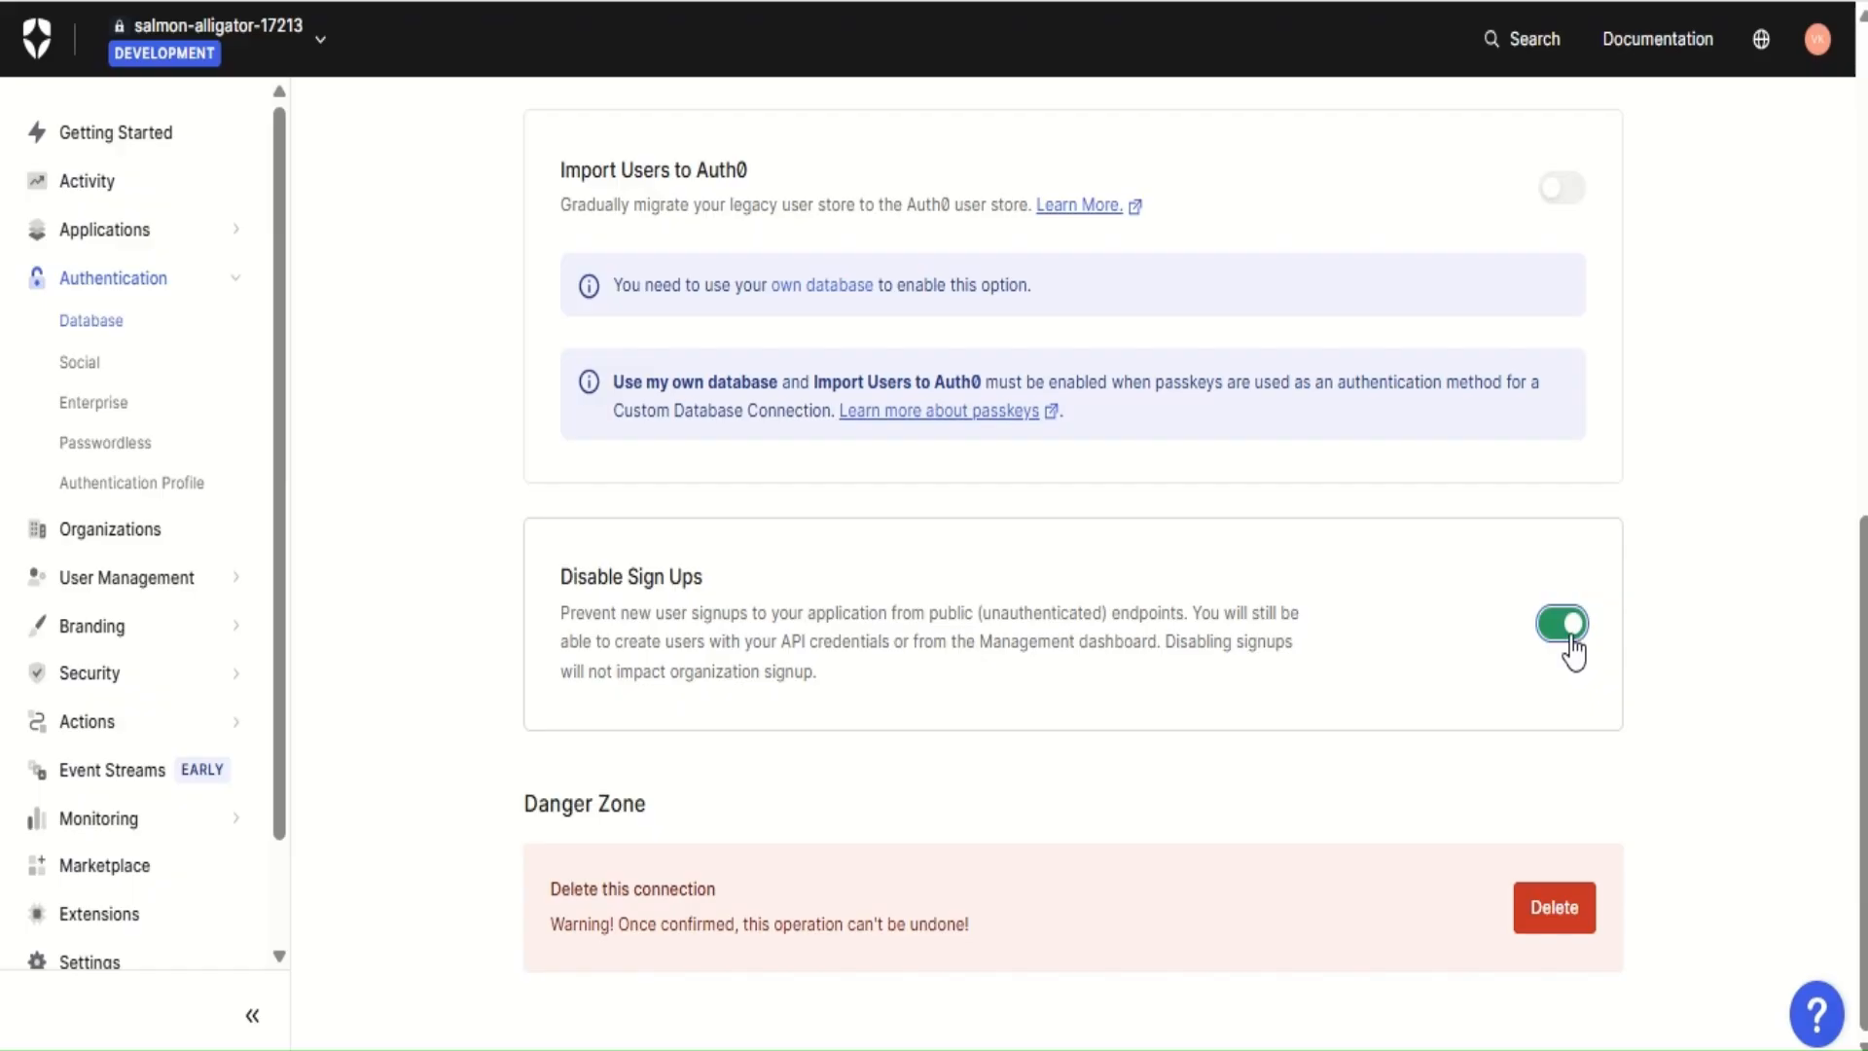
left_click(1570, 637)
Step: View the Attributes tab, where Email is the only identifier attribute
scroll(1374, 617, "up", 10)
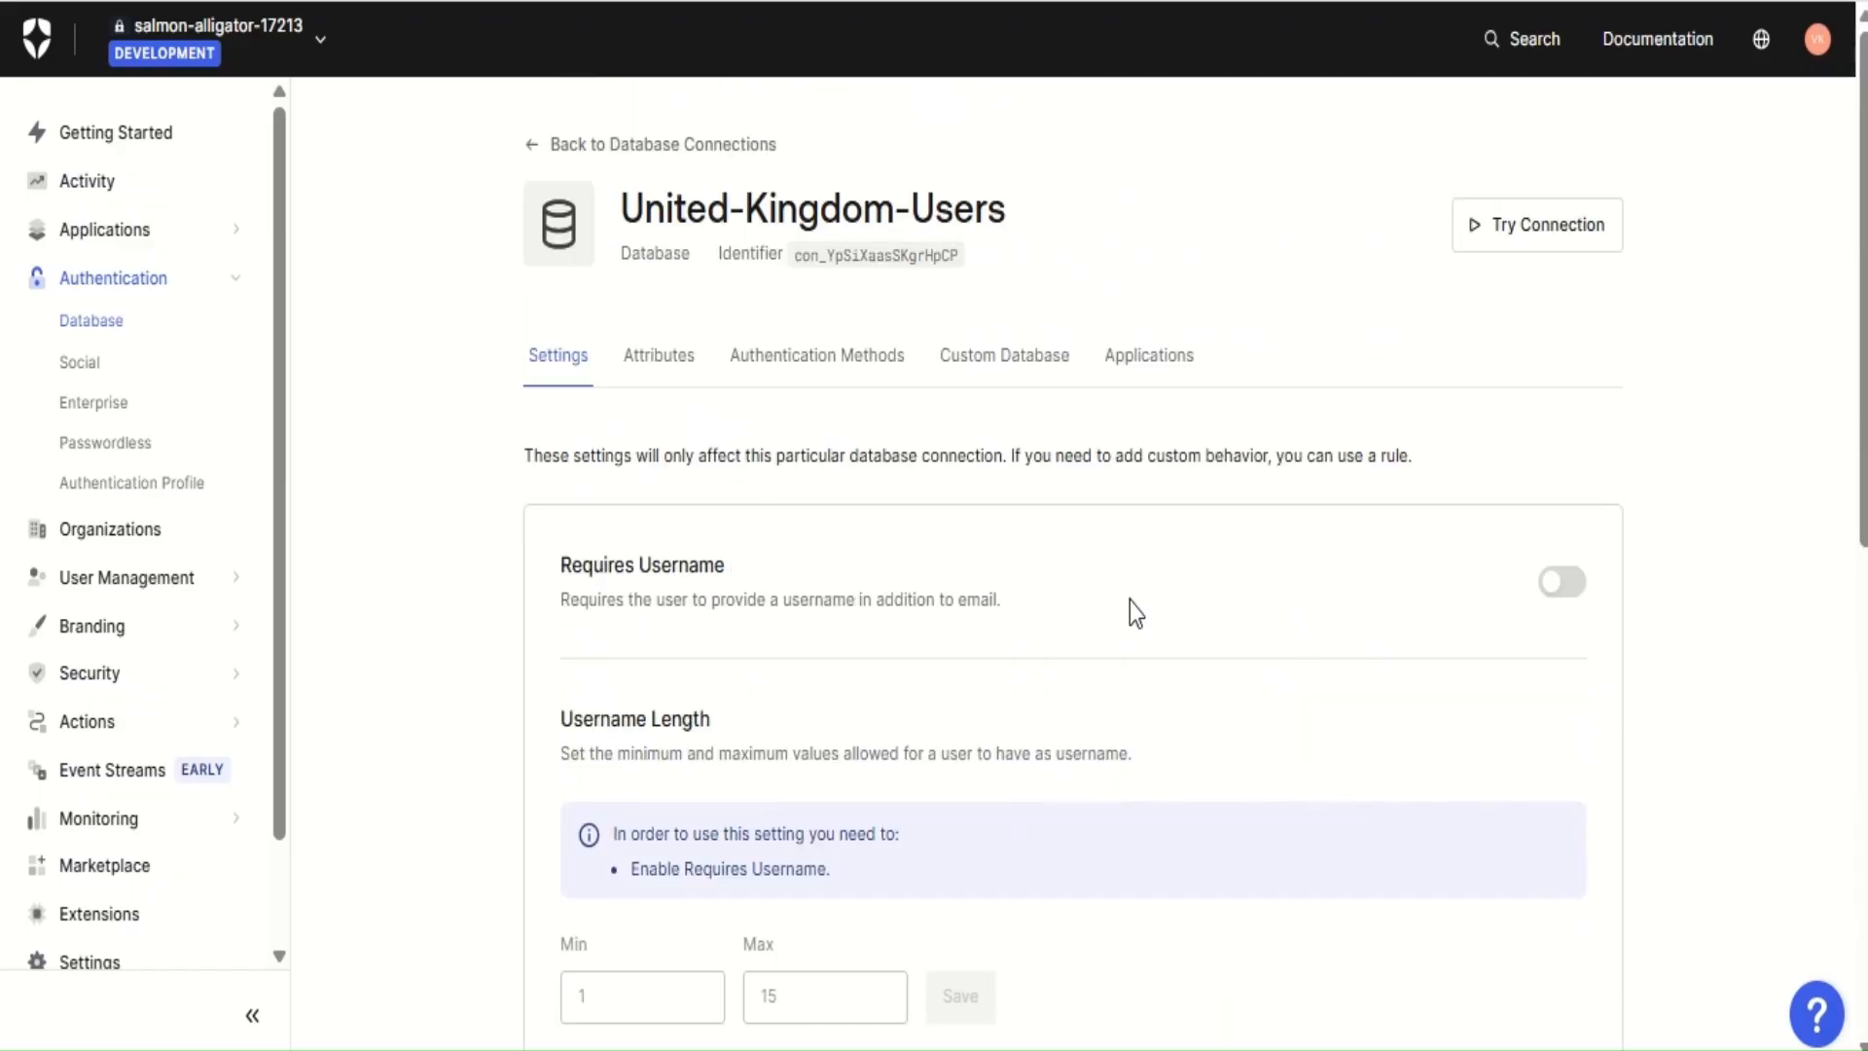
left_click(670, 362)
scroll(449, 580, "down", 2)
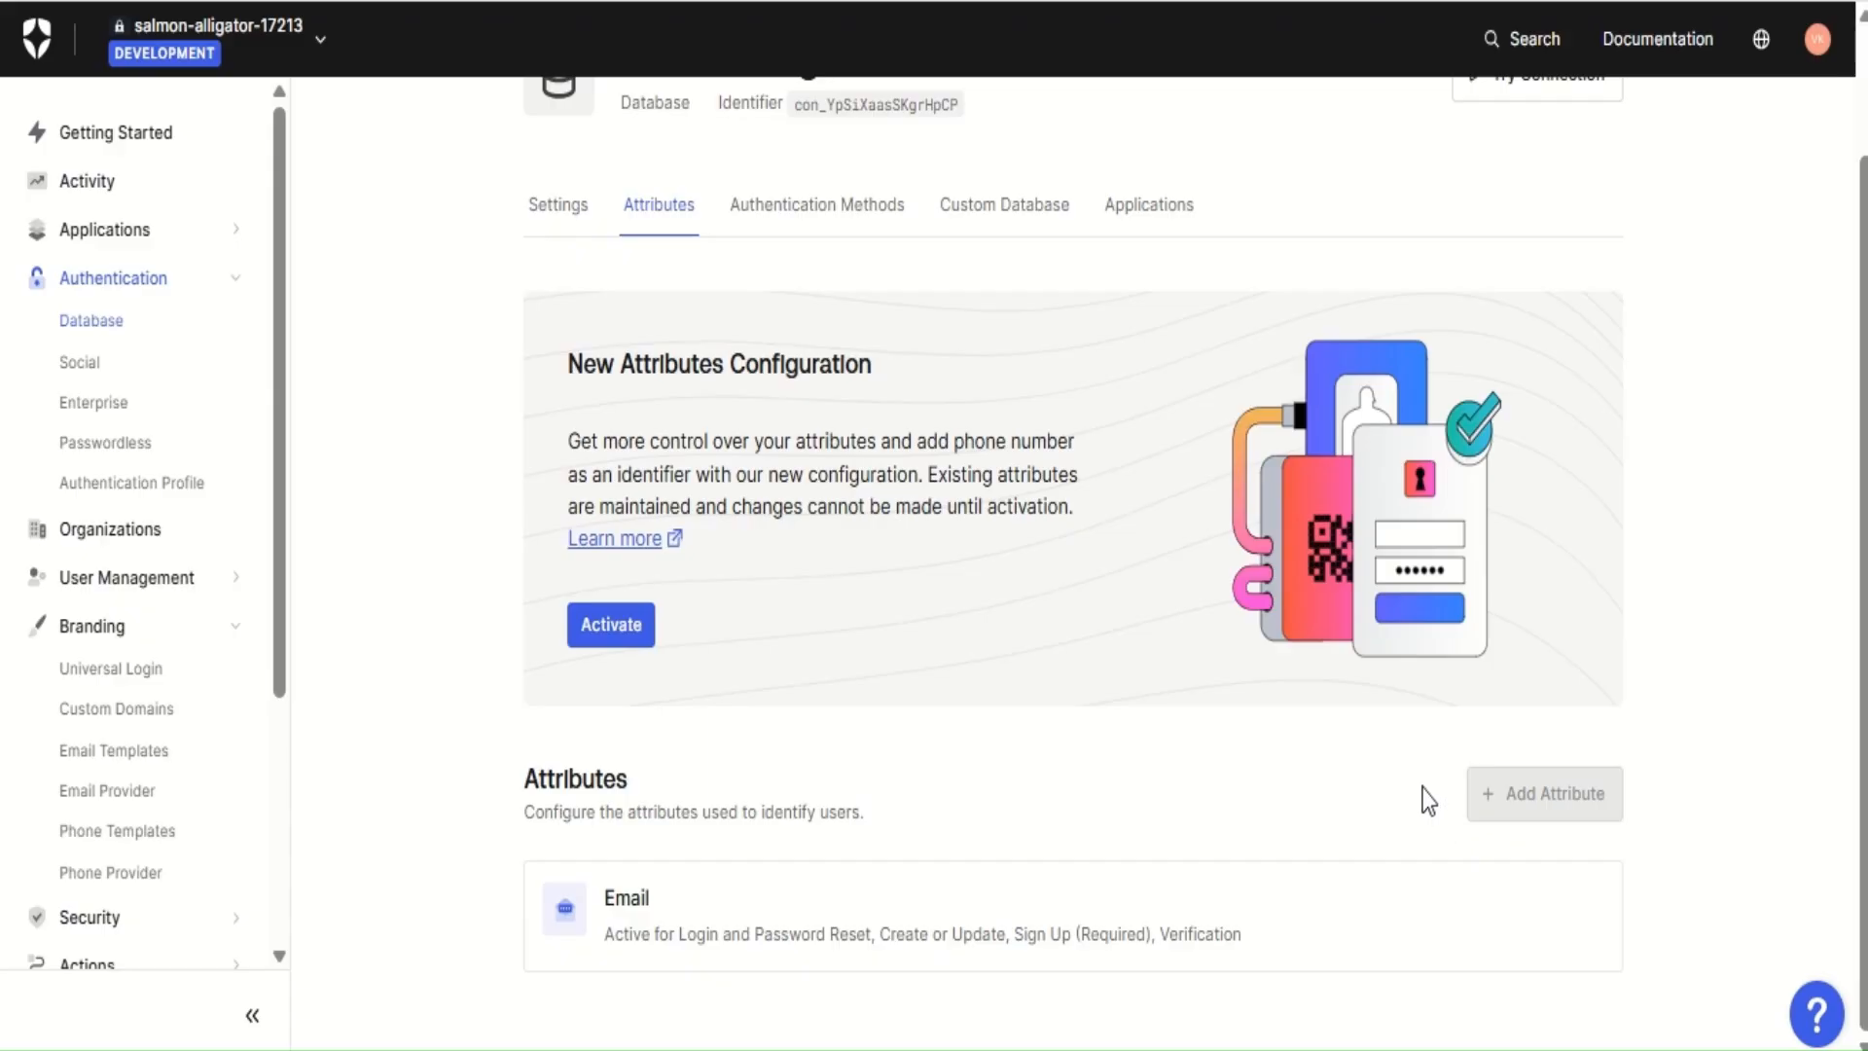
Step: Review the Universal Login page HTML, then return to the five-connection Database list
left_click(134, 681)
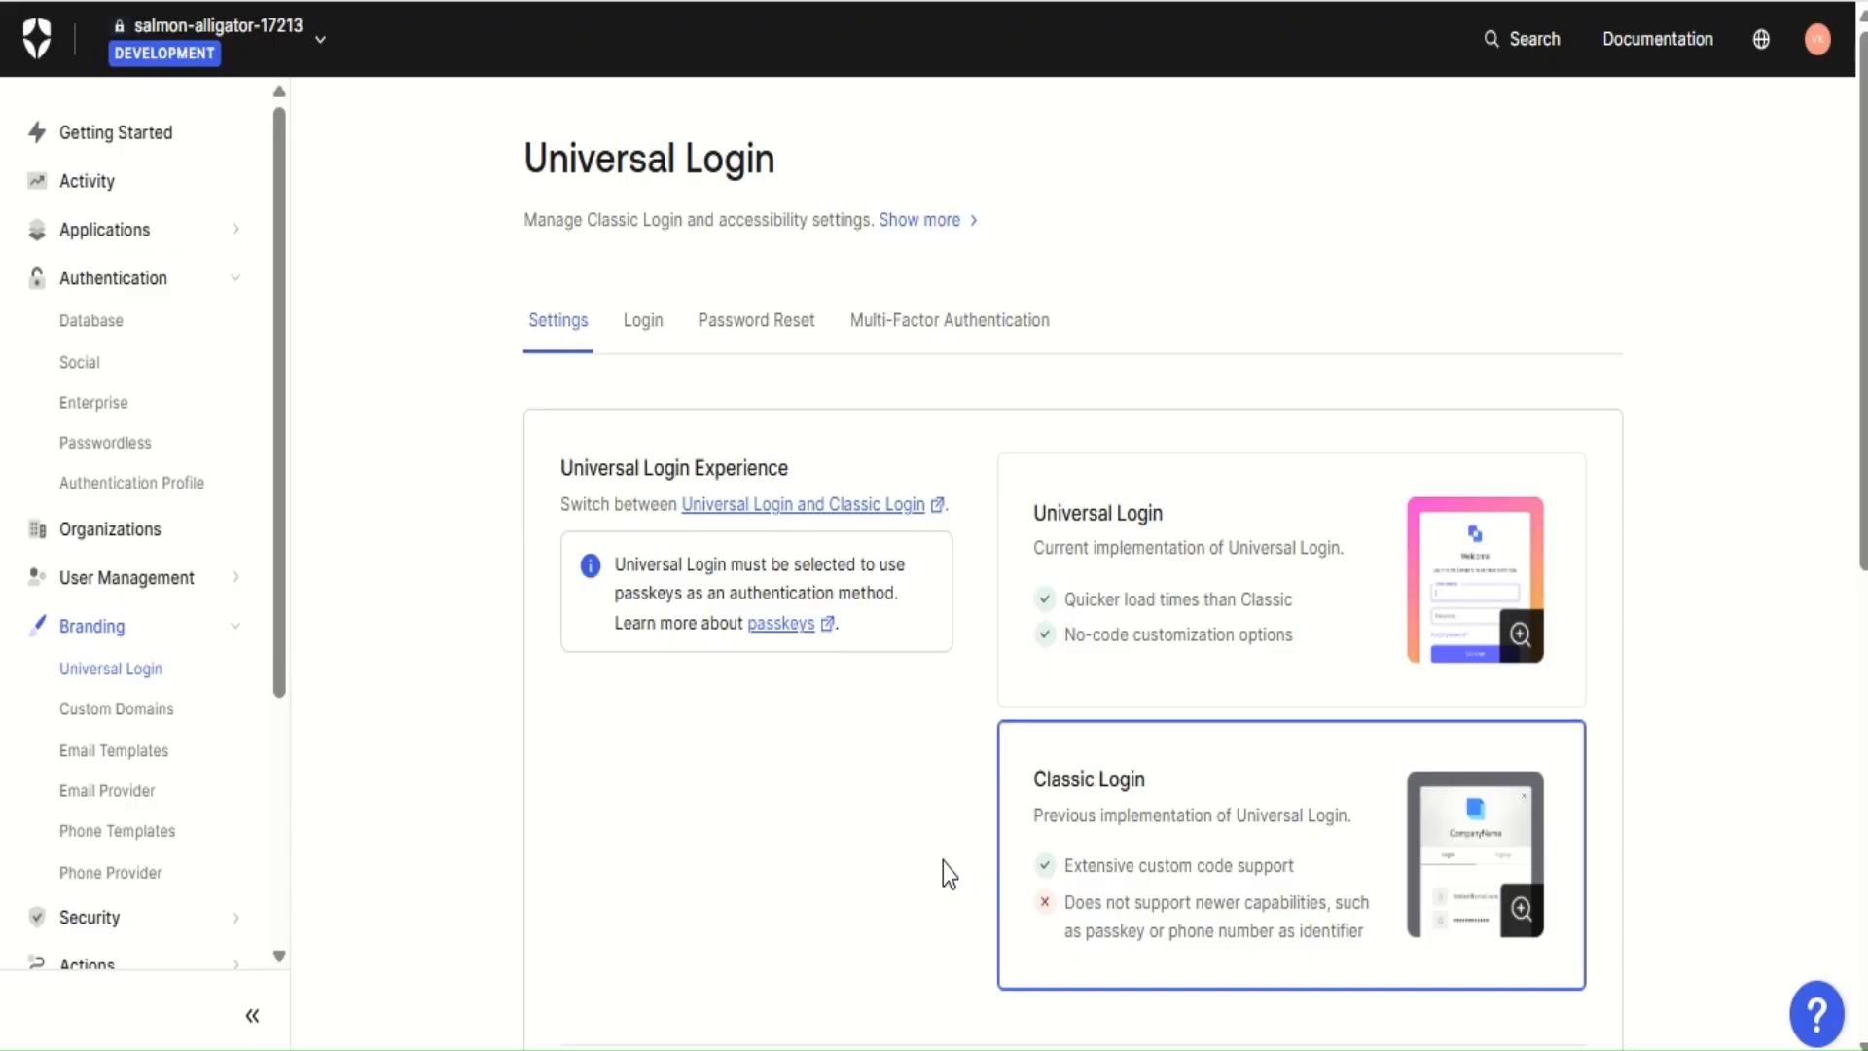
left_click(640, 336)
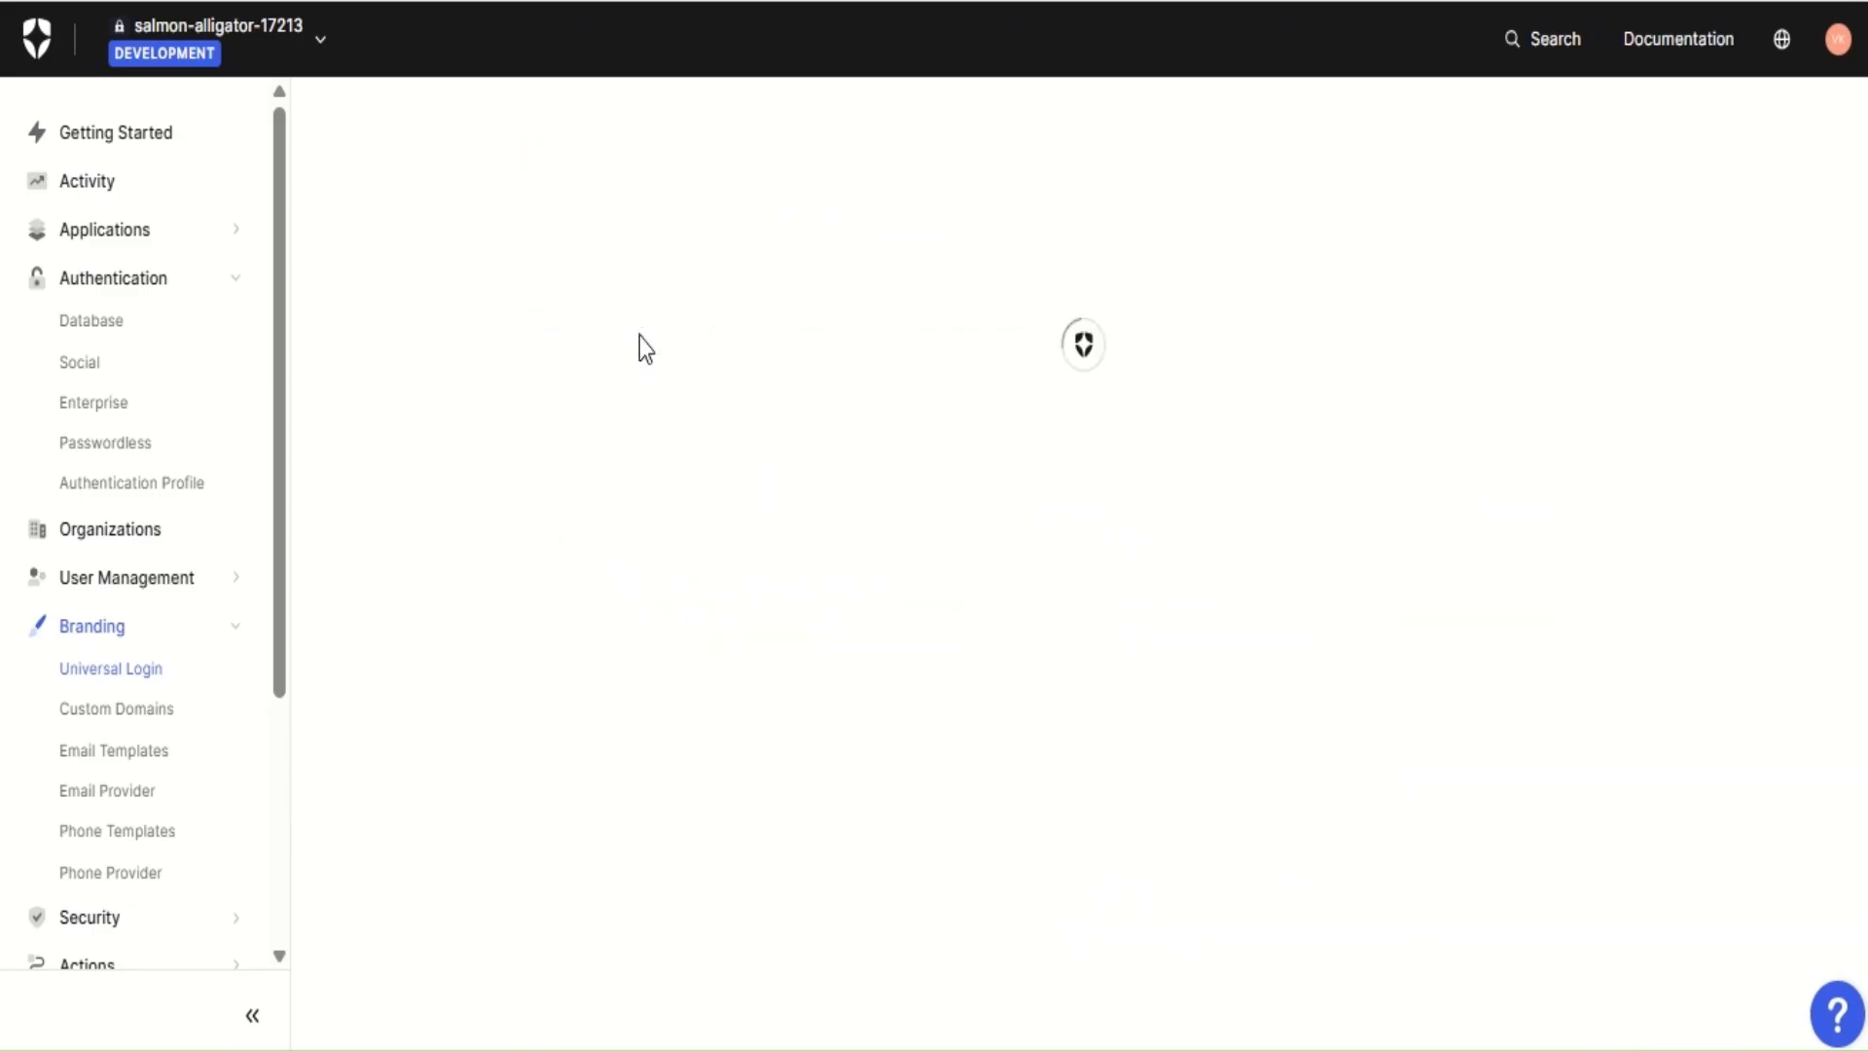
scroll(1050, 638, "down", 12)
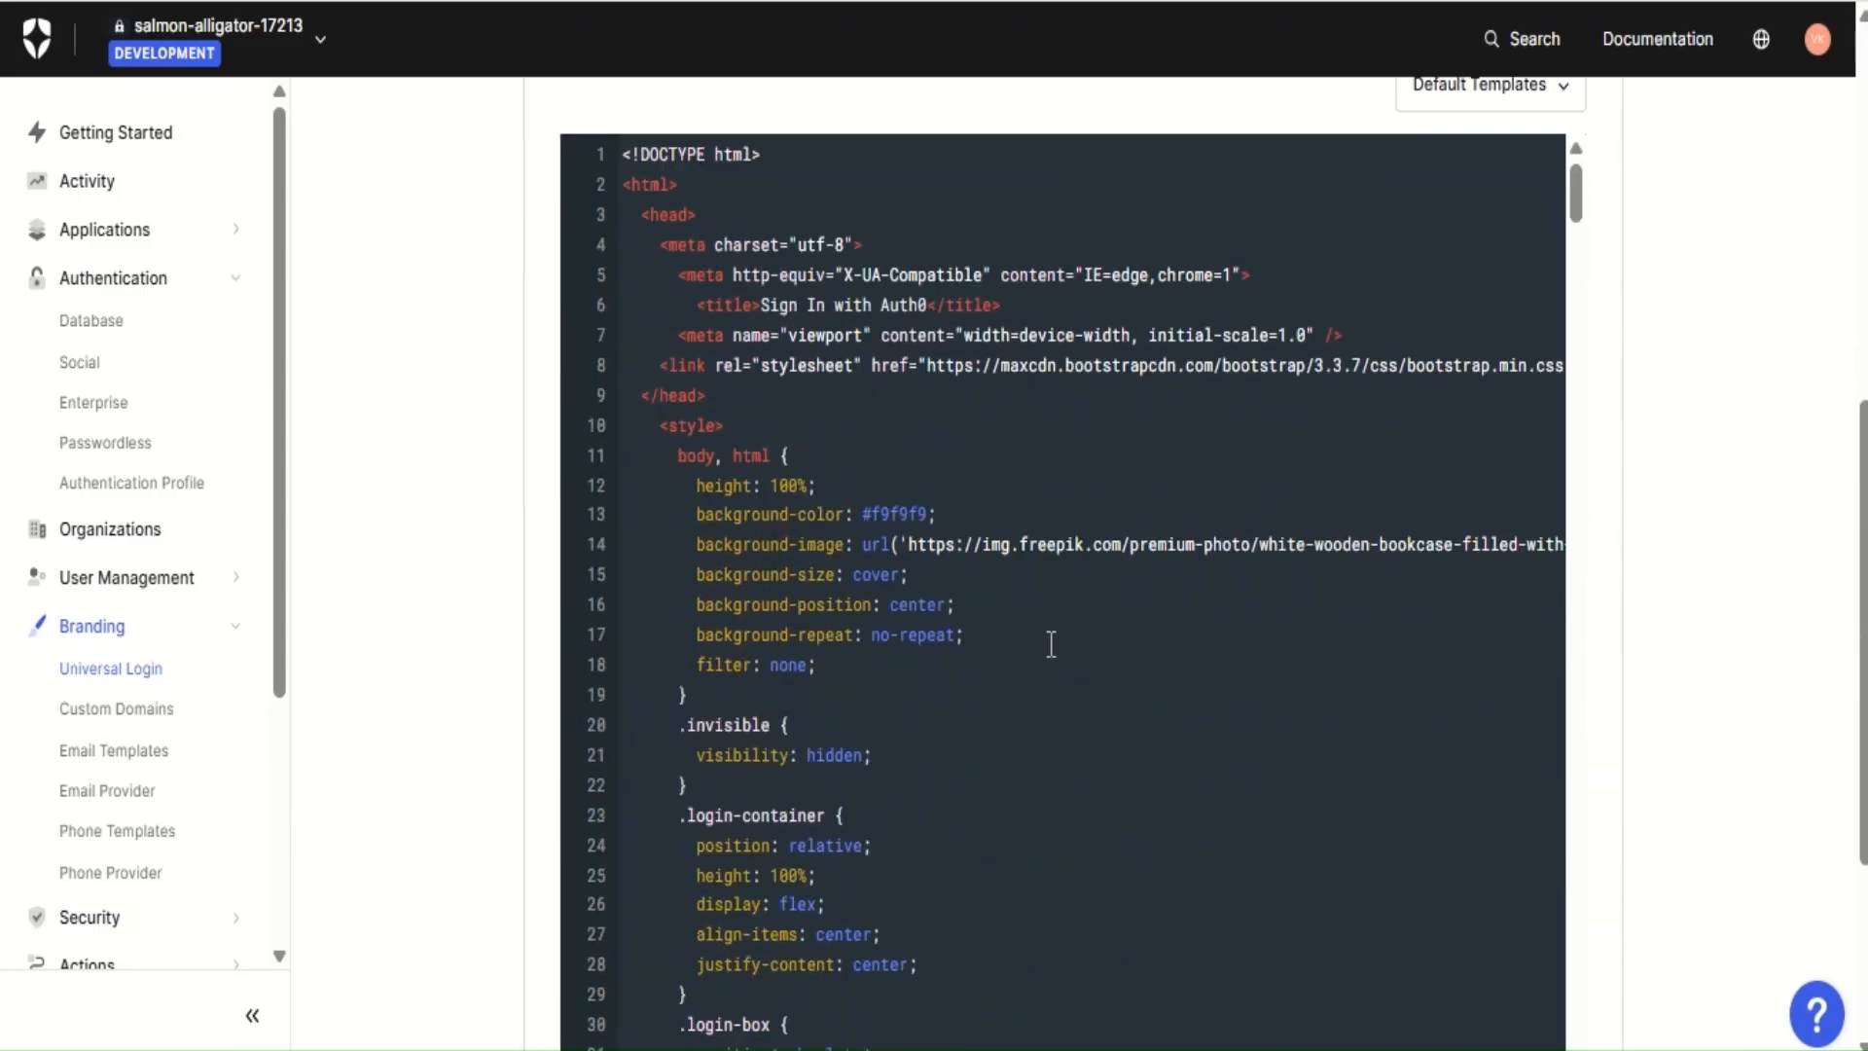
scroll(1051, 644, "down", 10)
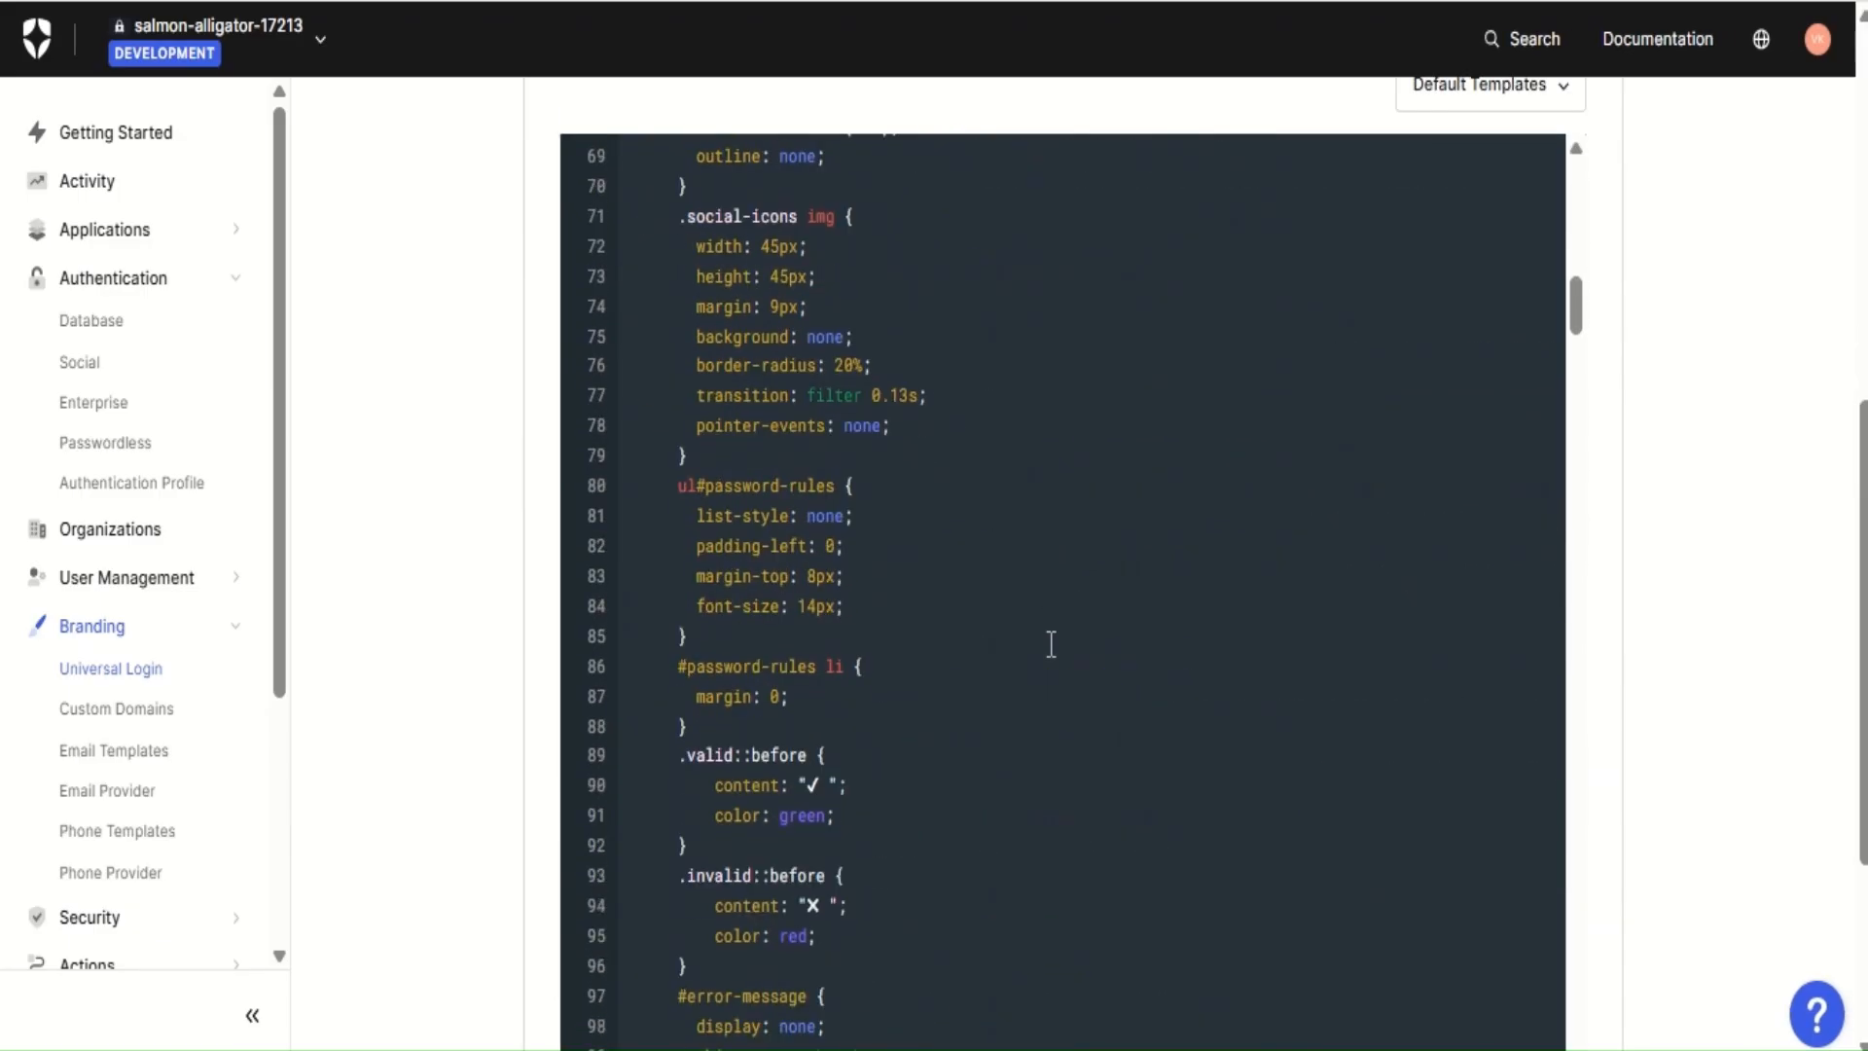
scroll(1050, 644, "down", 2)
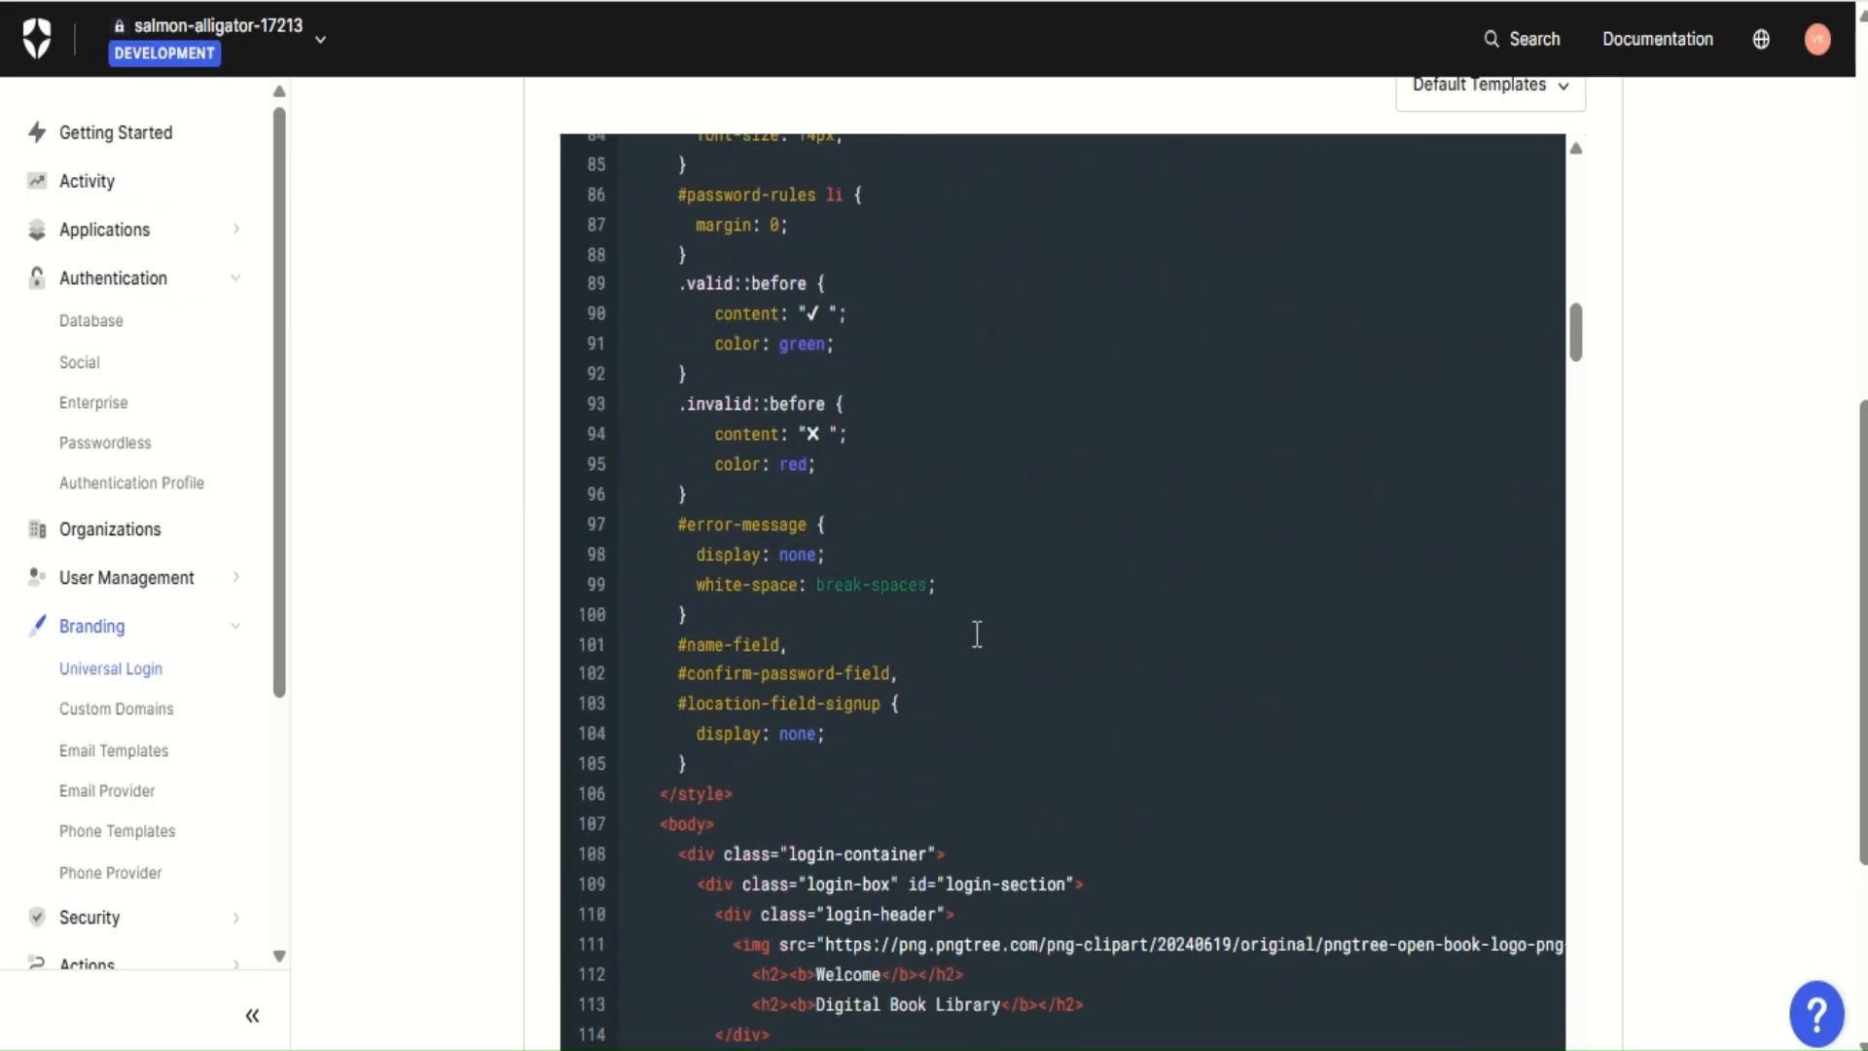
left_click(87, 323)
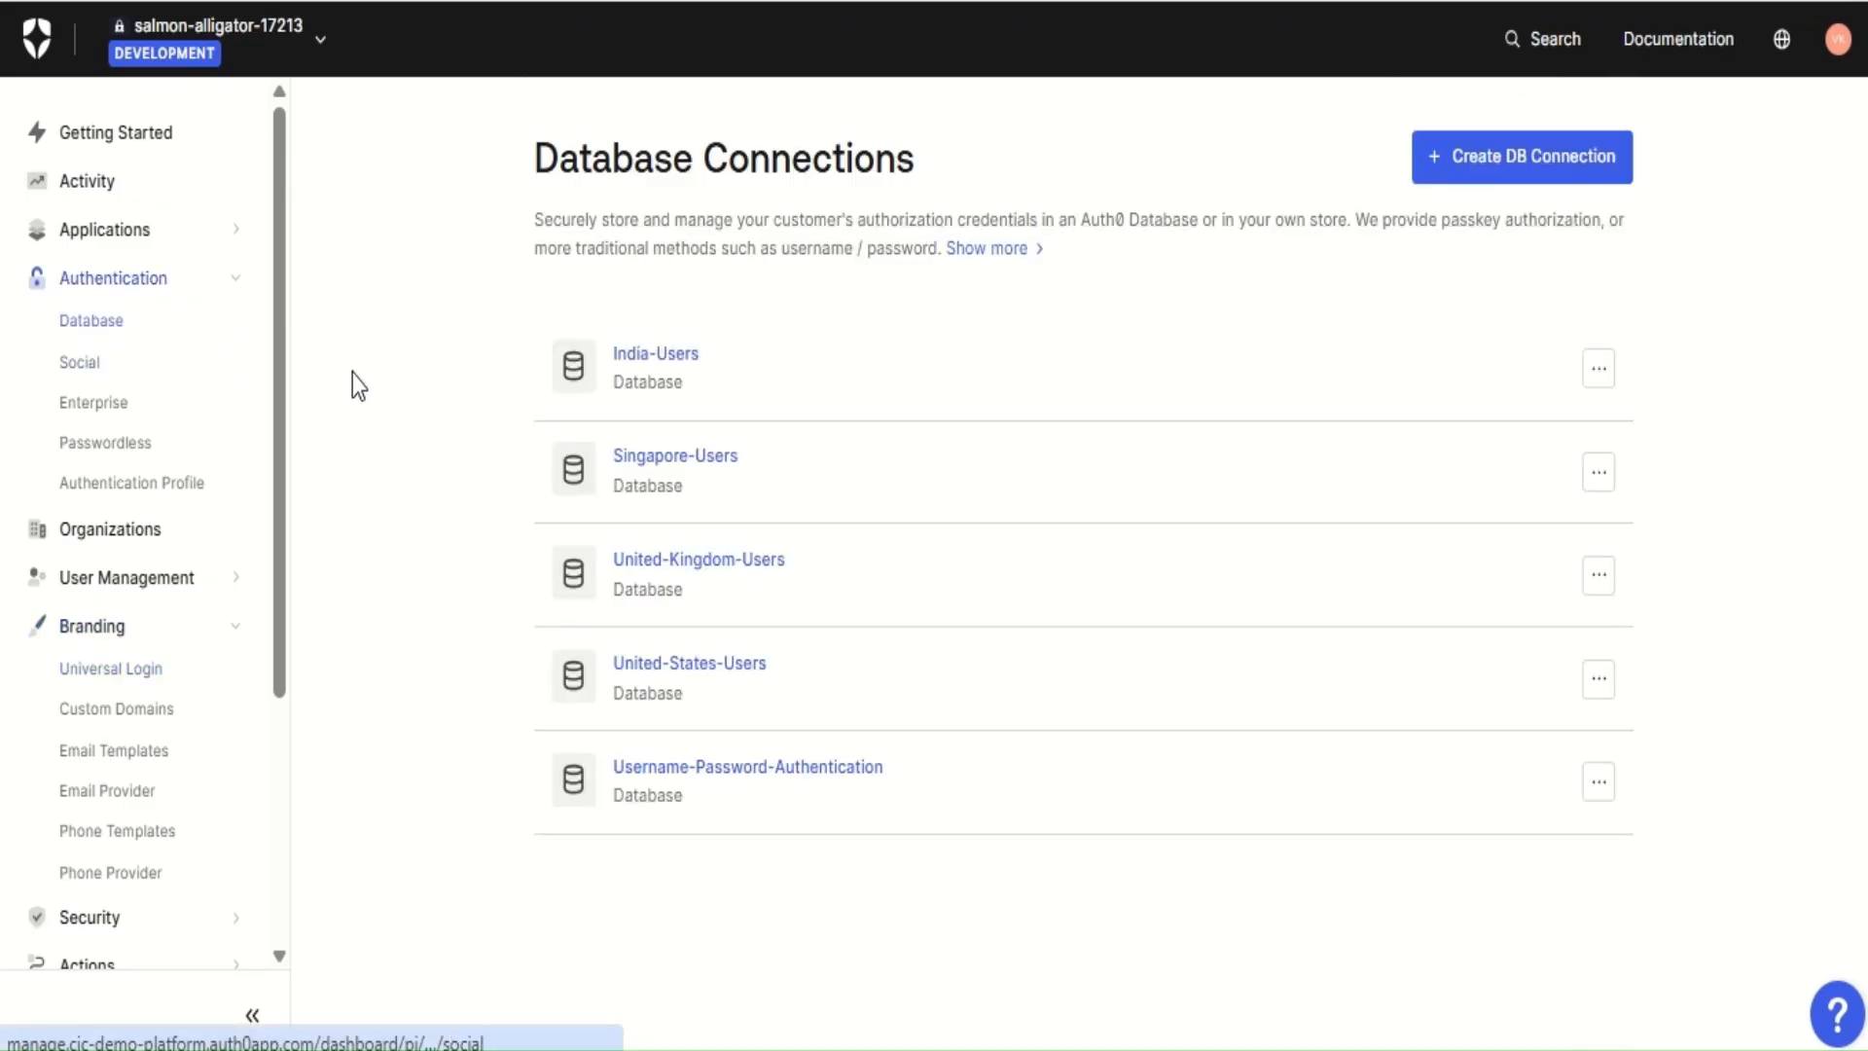
Step: Open United-Kingdom-Users' Authentication Methods and configure its Password policy
left_click(648, 562)
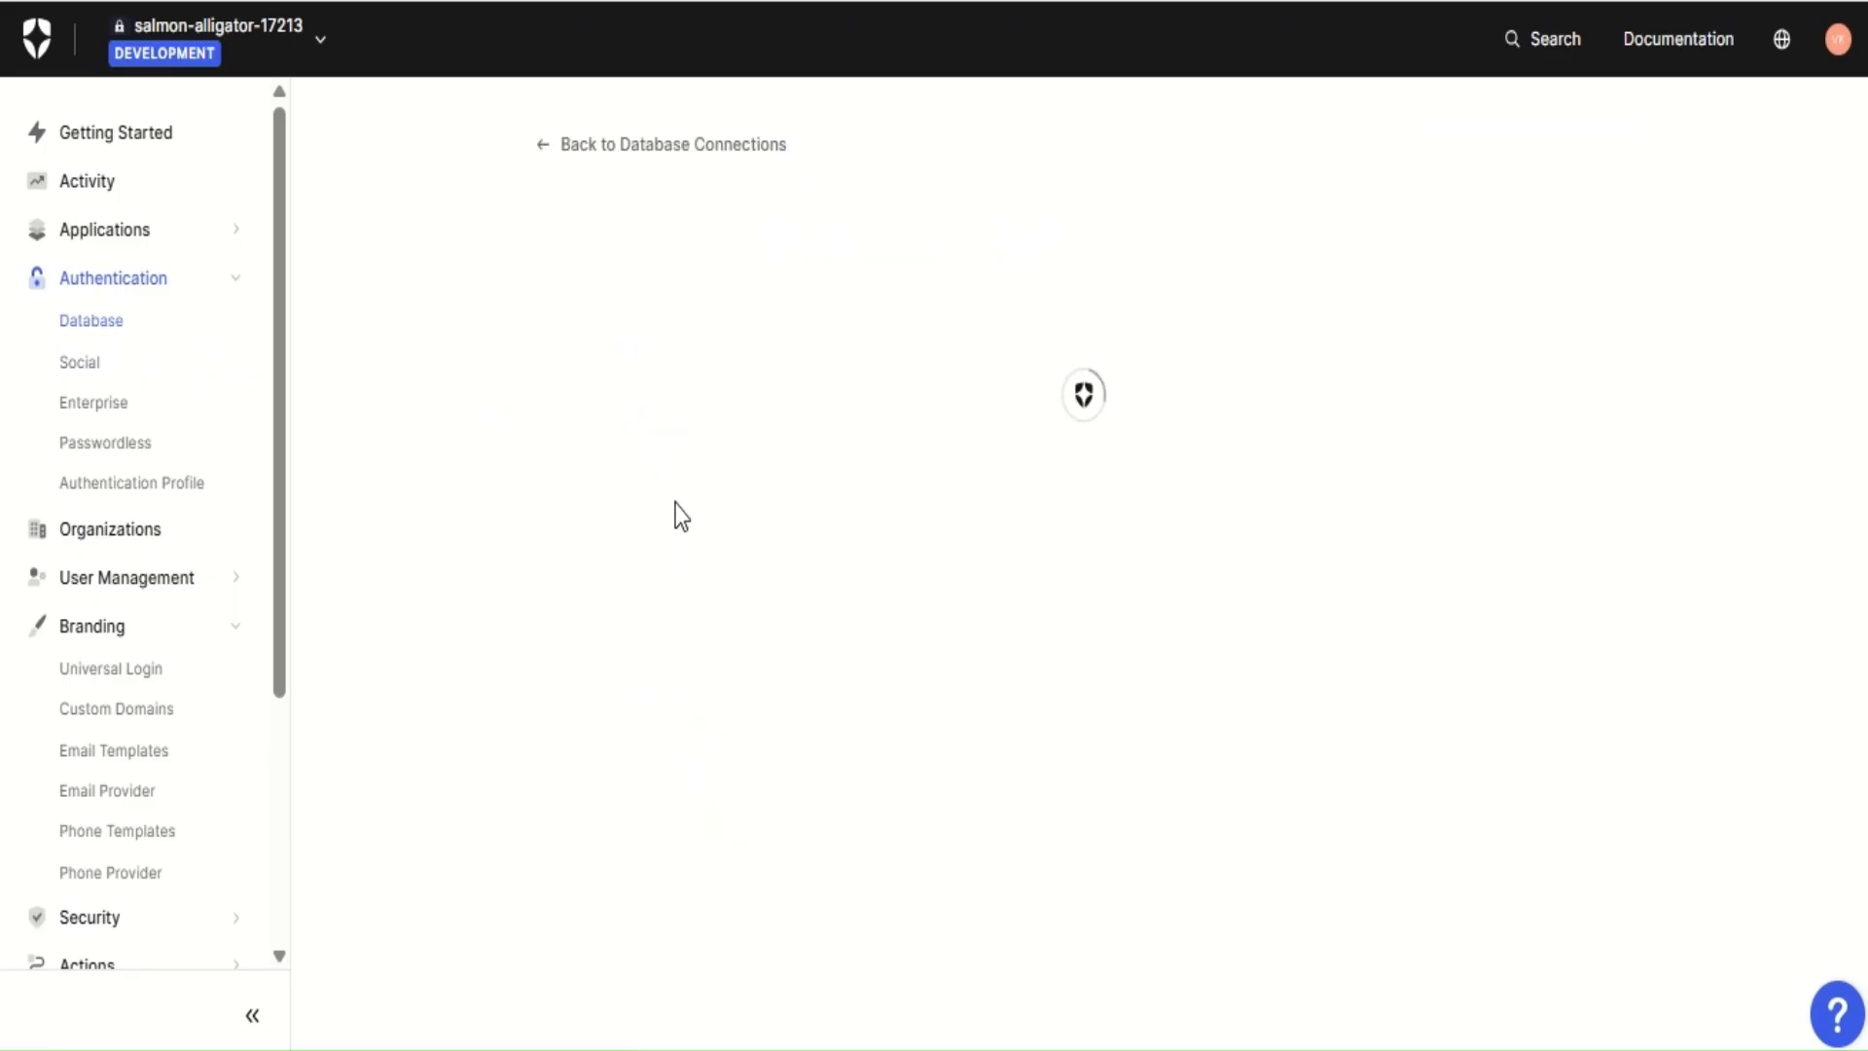
left_click(796, 372)
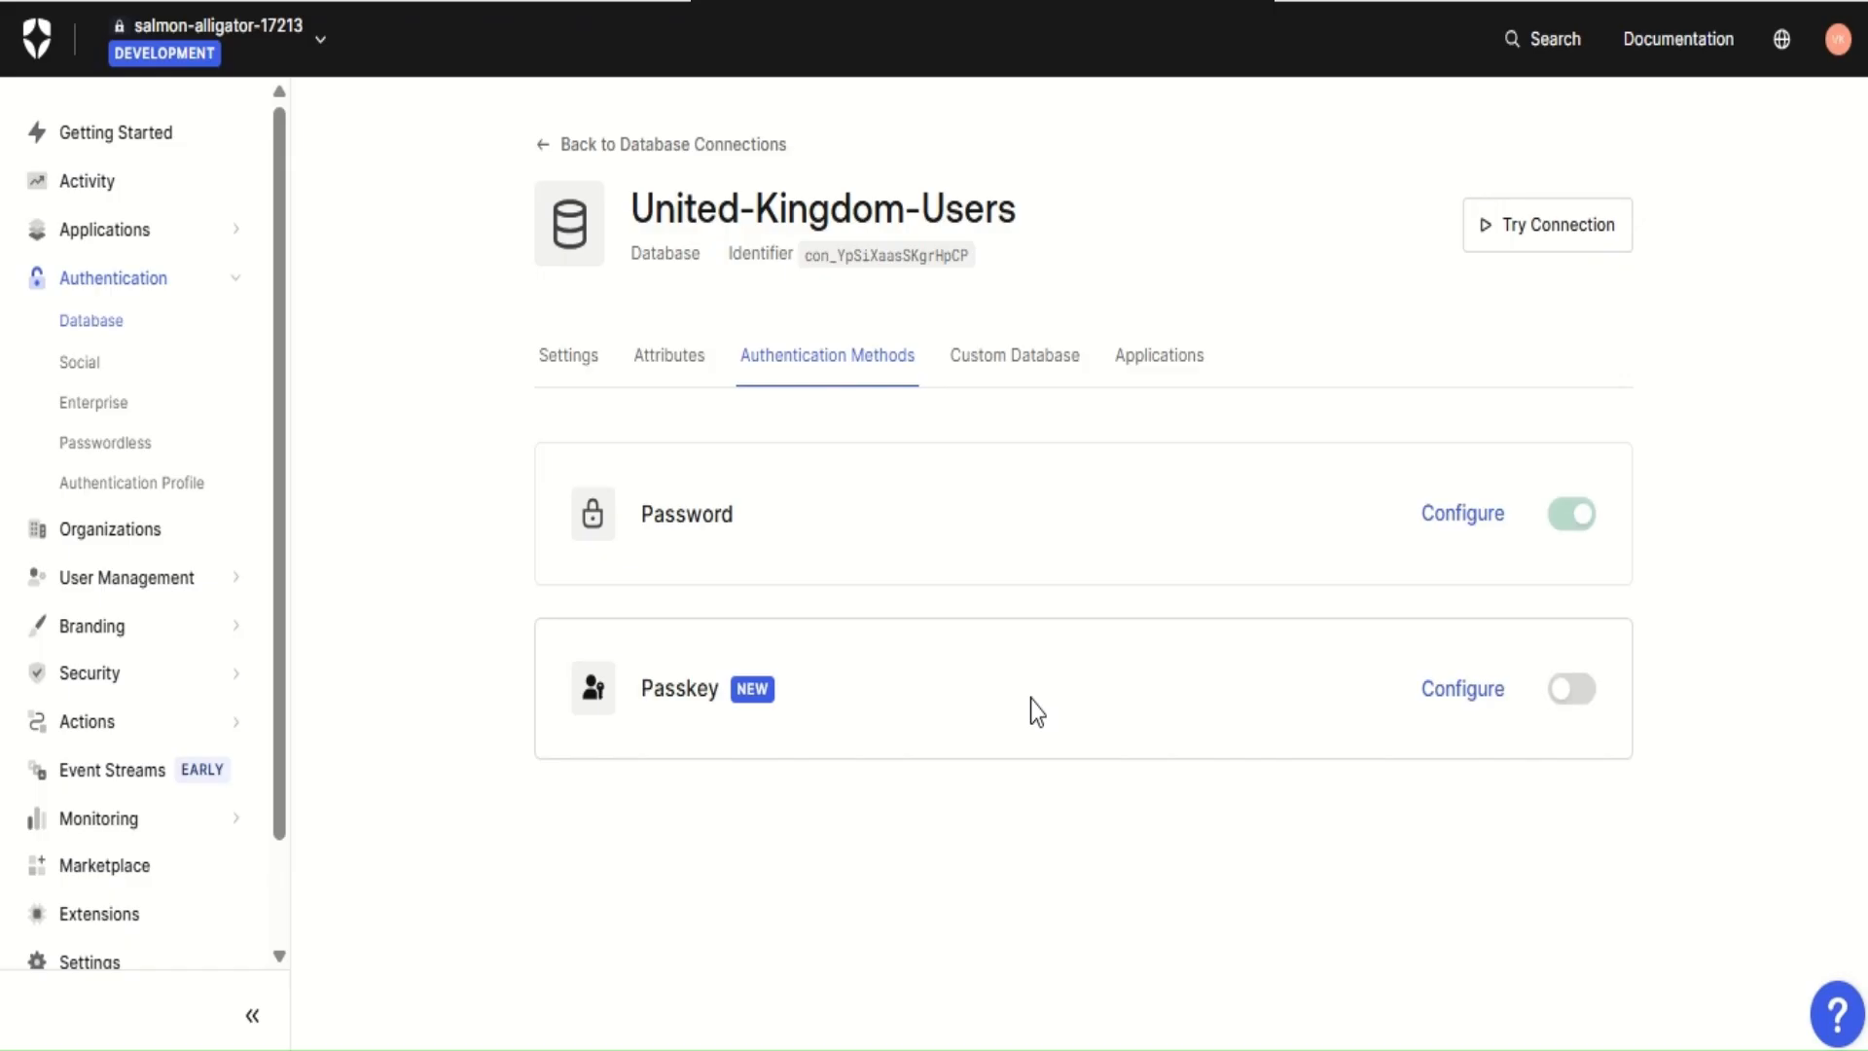
left_click(1444, 507)
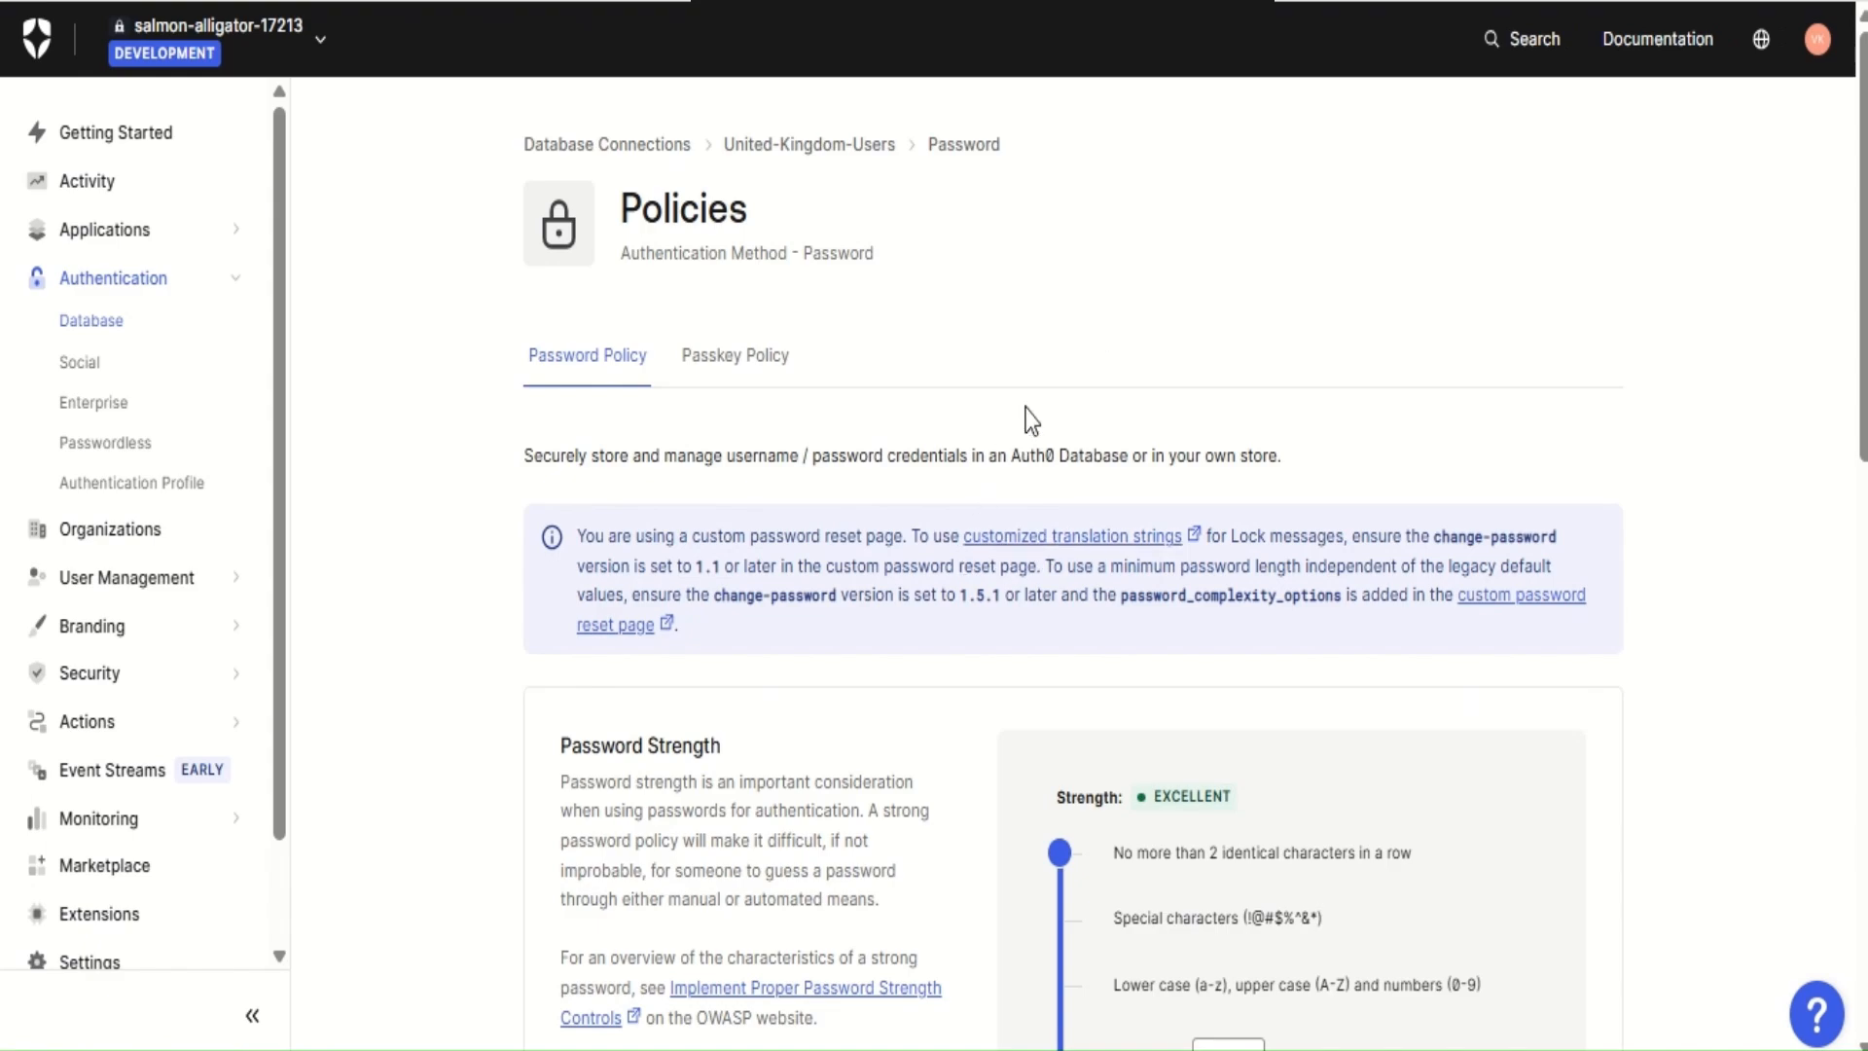
Step: Lower password strength to Good (at least 8 characters) and try, then clear, a sample test password
scroll(944, 574, "down", 3)
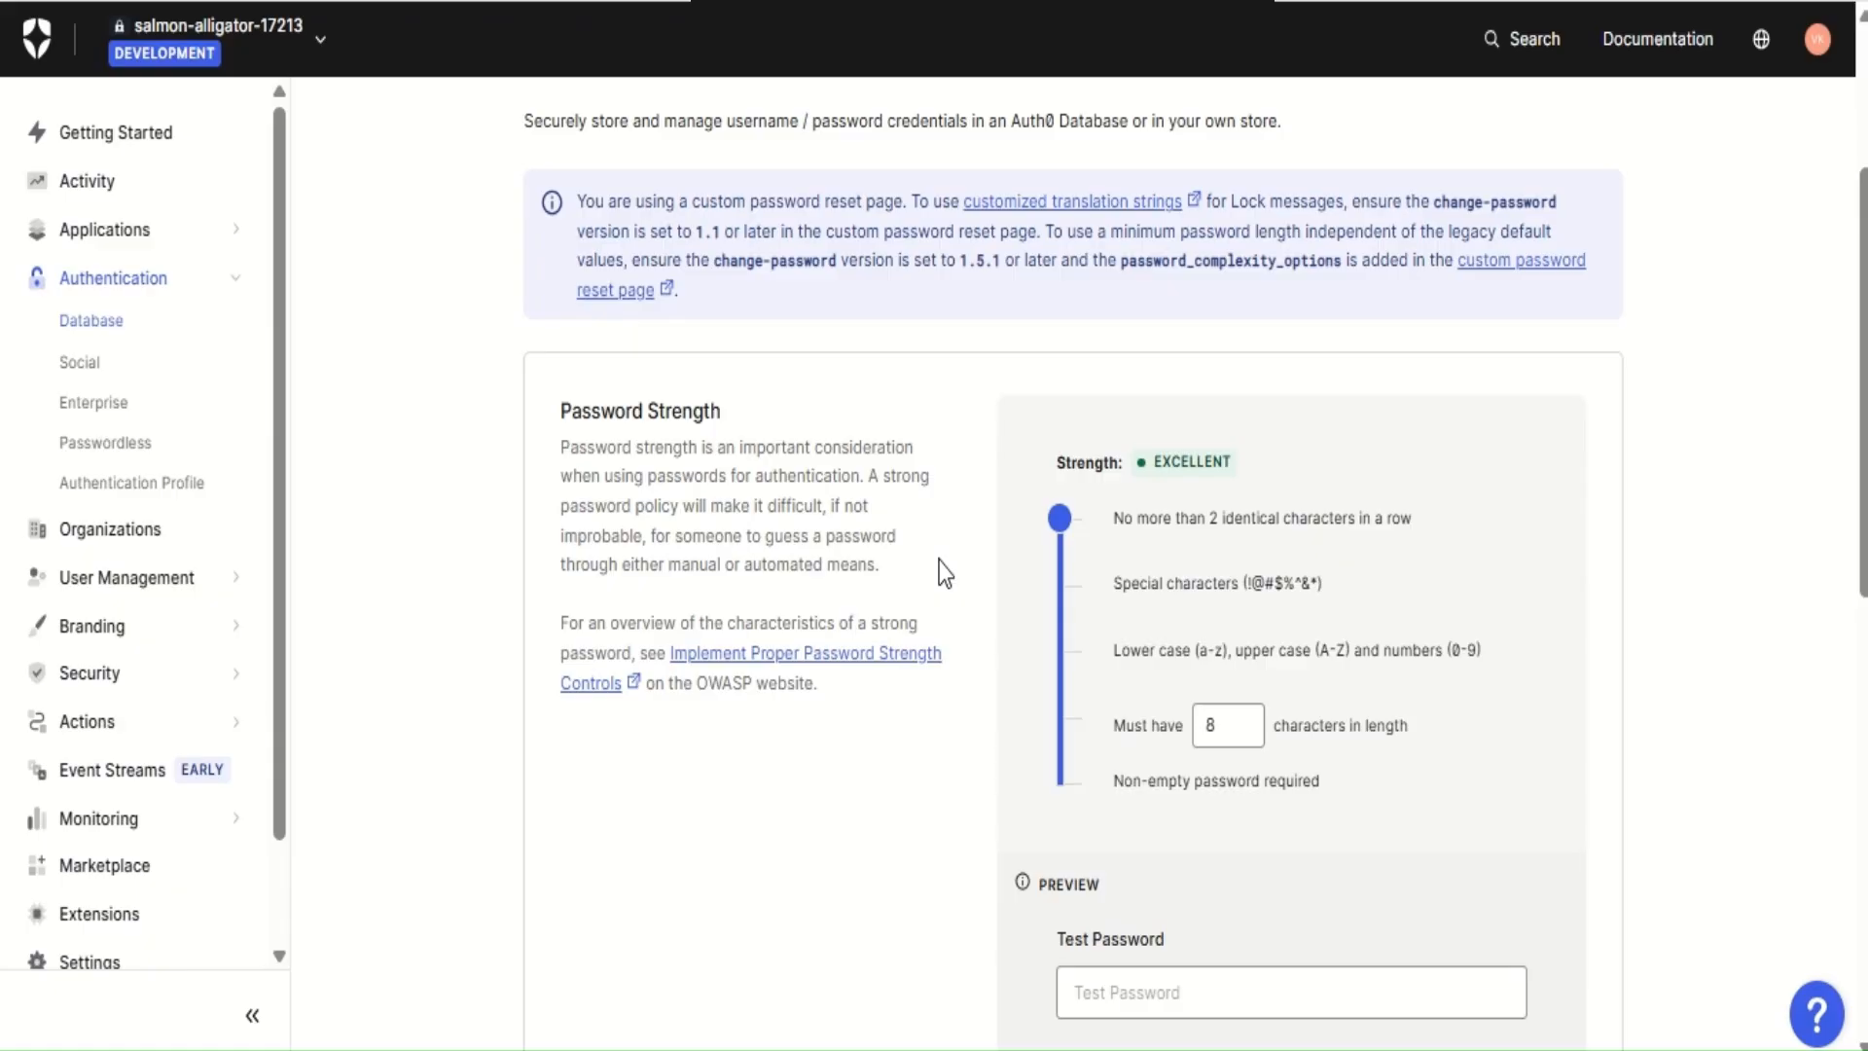
left_click_drag(1059, 520, 1058, 612)
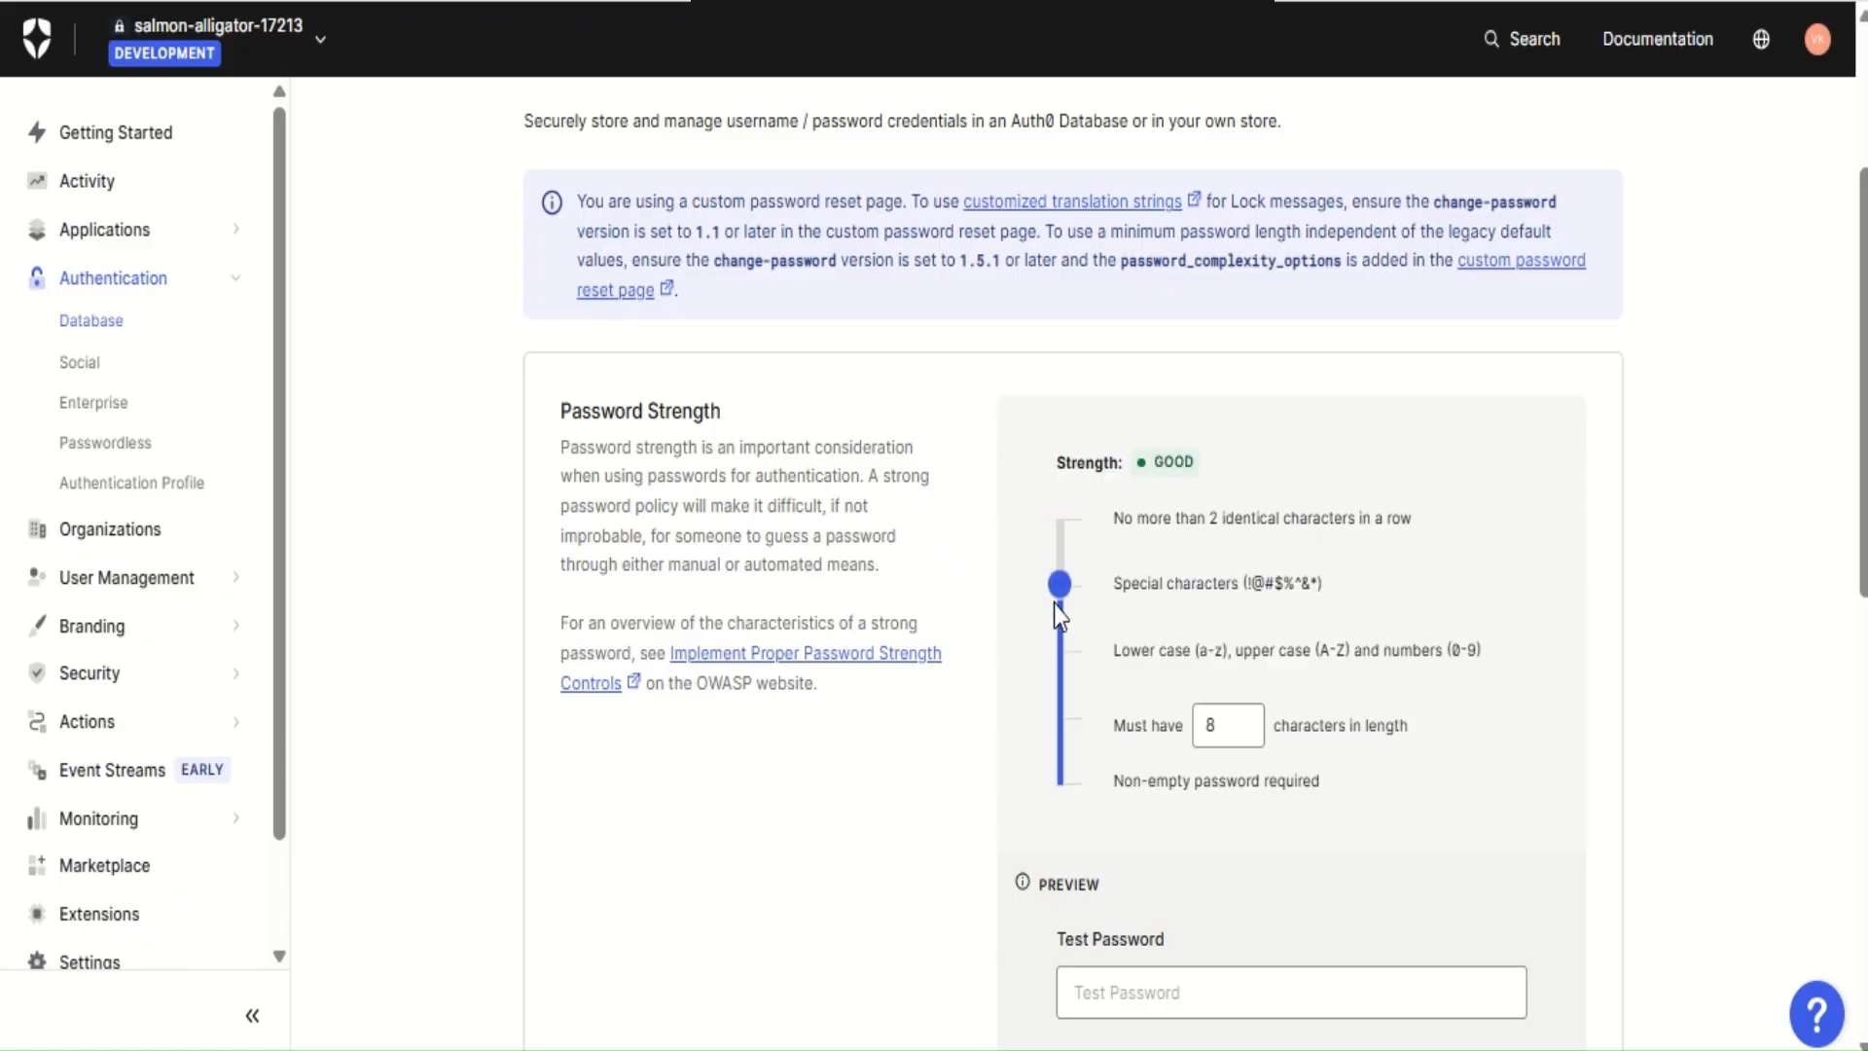
scroll(1053, 603, "down", 2)
left_click(1121, 825)
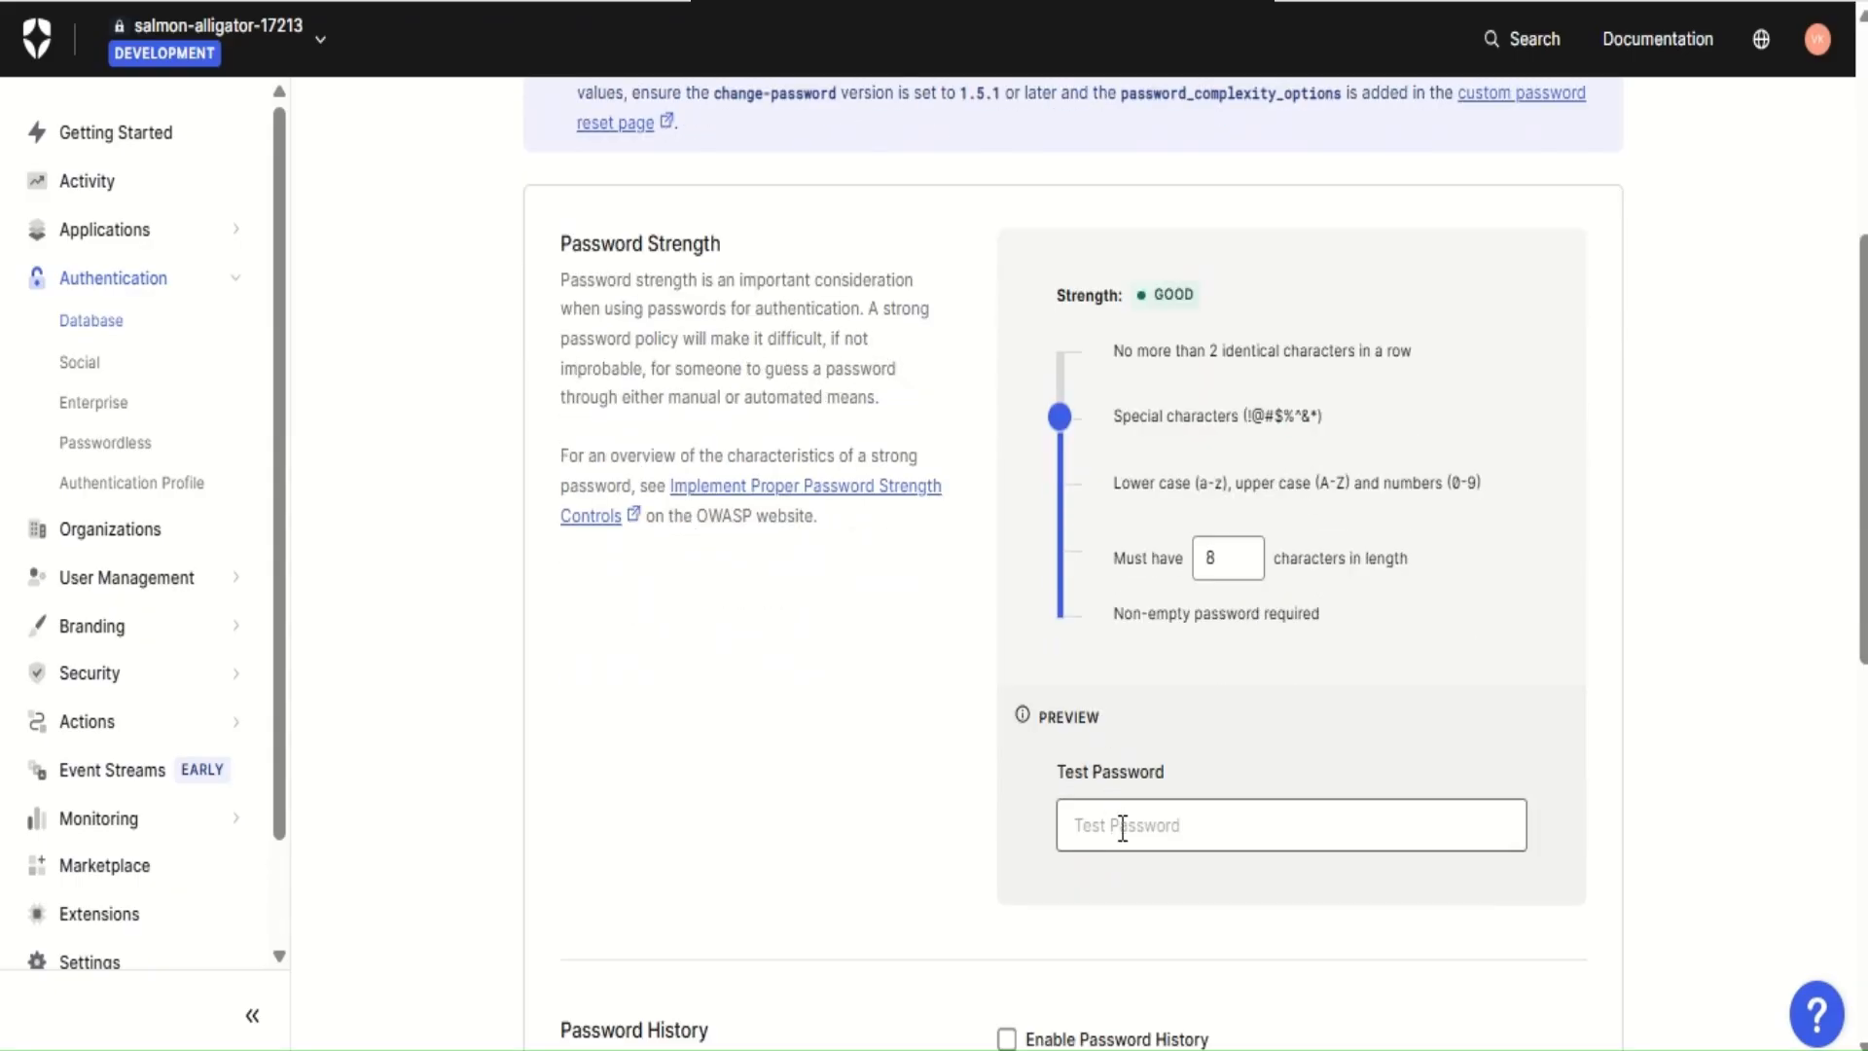
type("••••••")
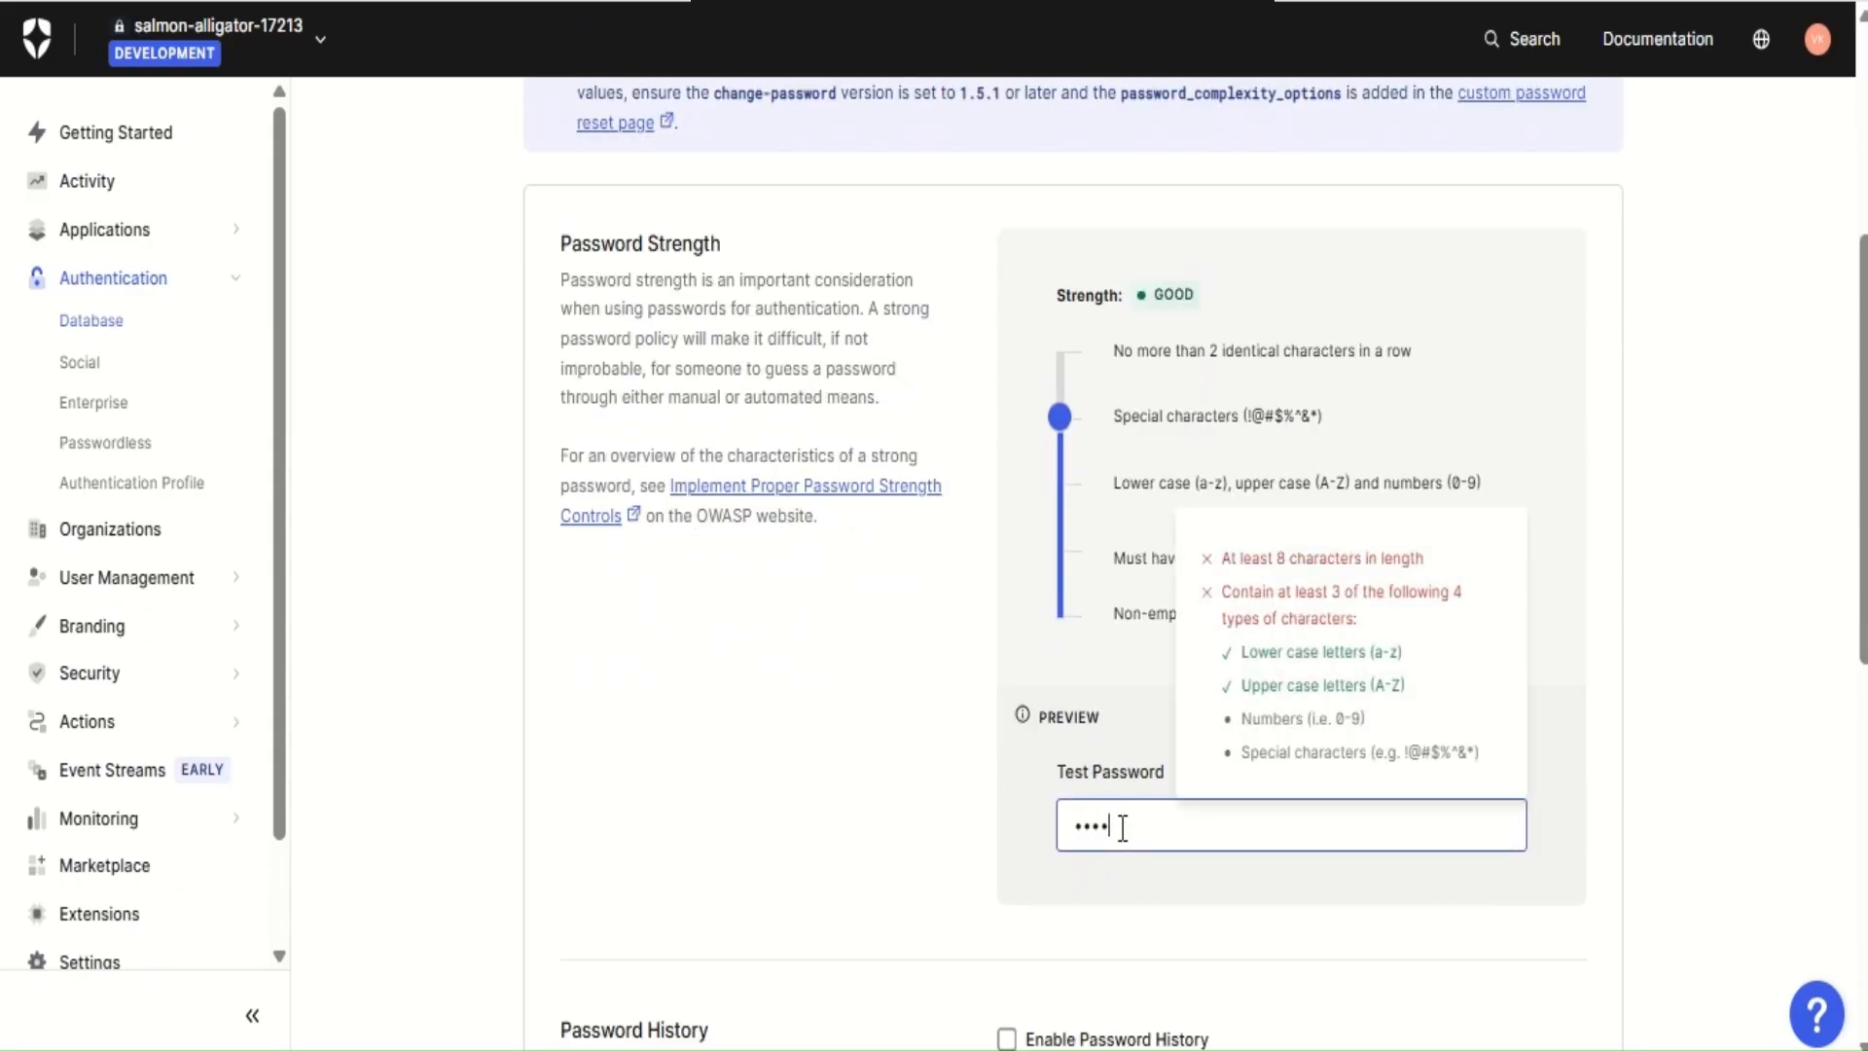
type("•••")
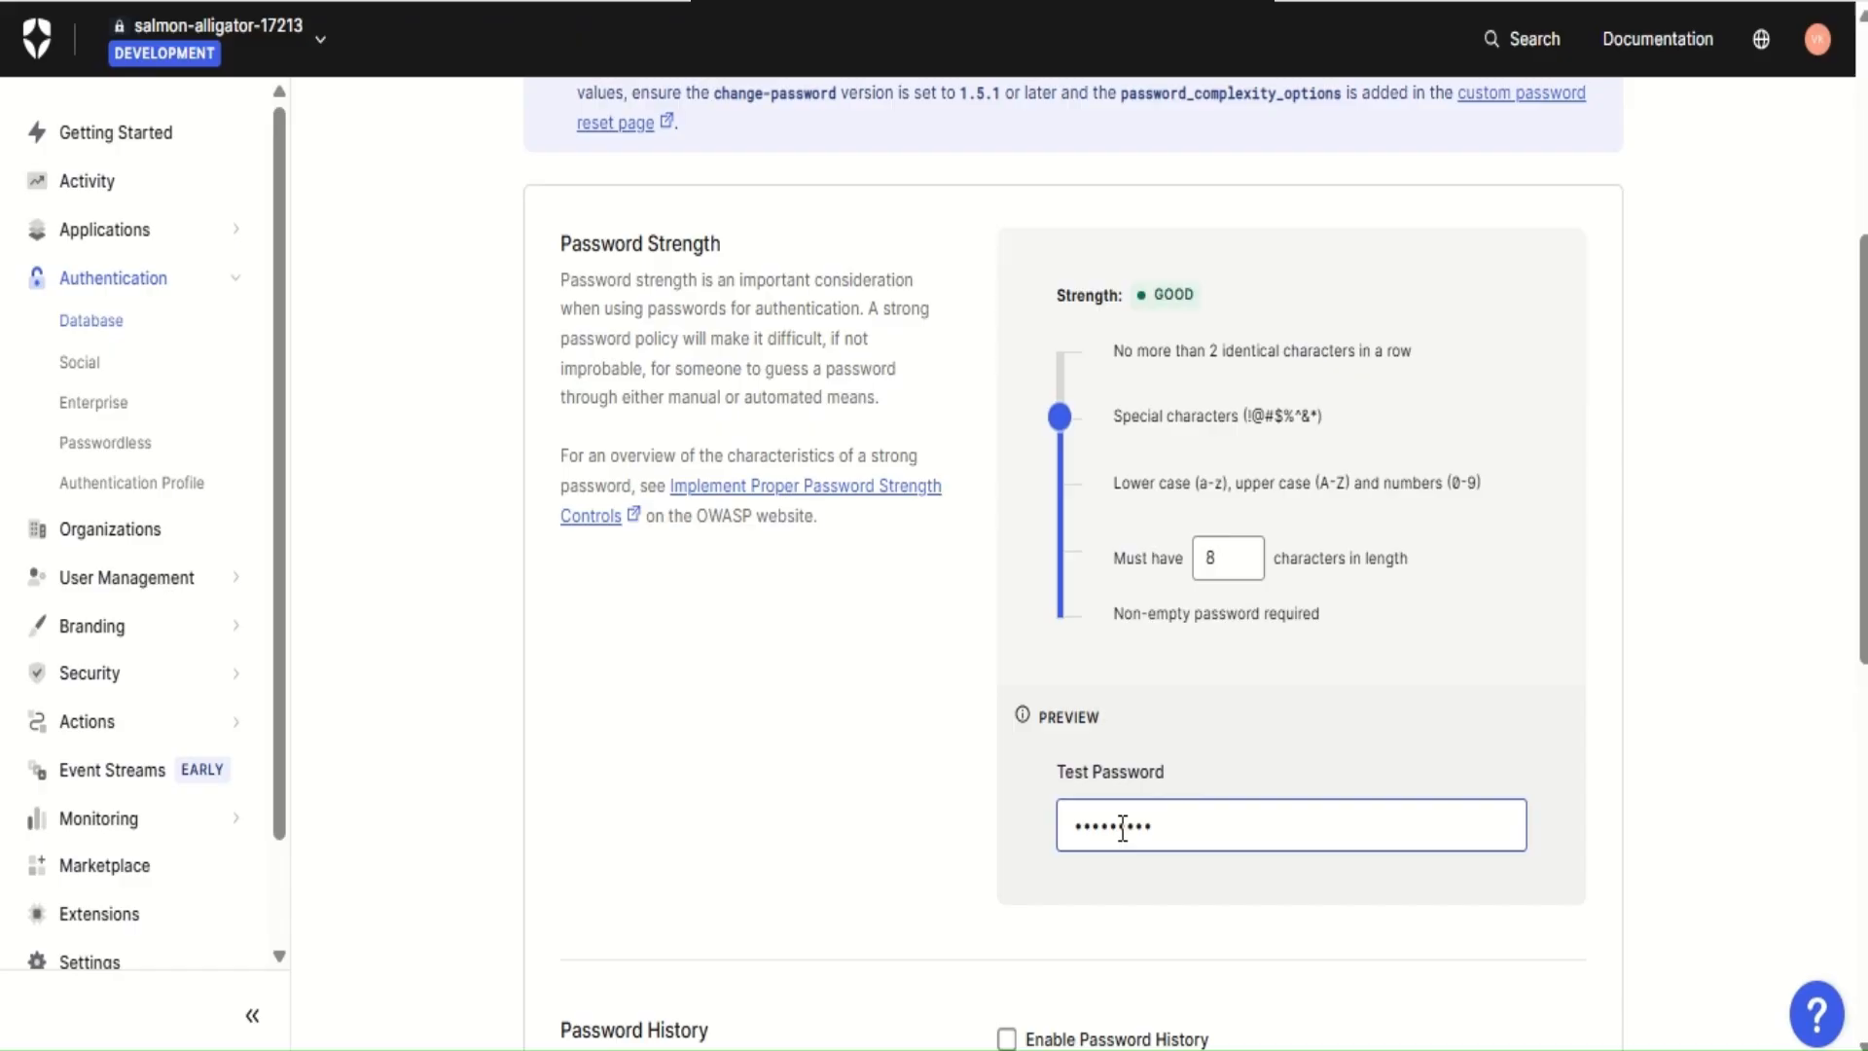
key("ctrl+a")
key("BackSpace")
scroll(1122, 828, "down", 1)
scroll(1122, 828, "down", 3)
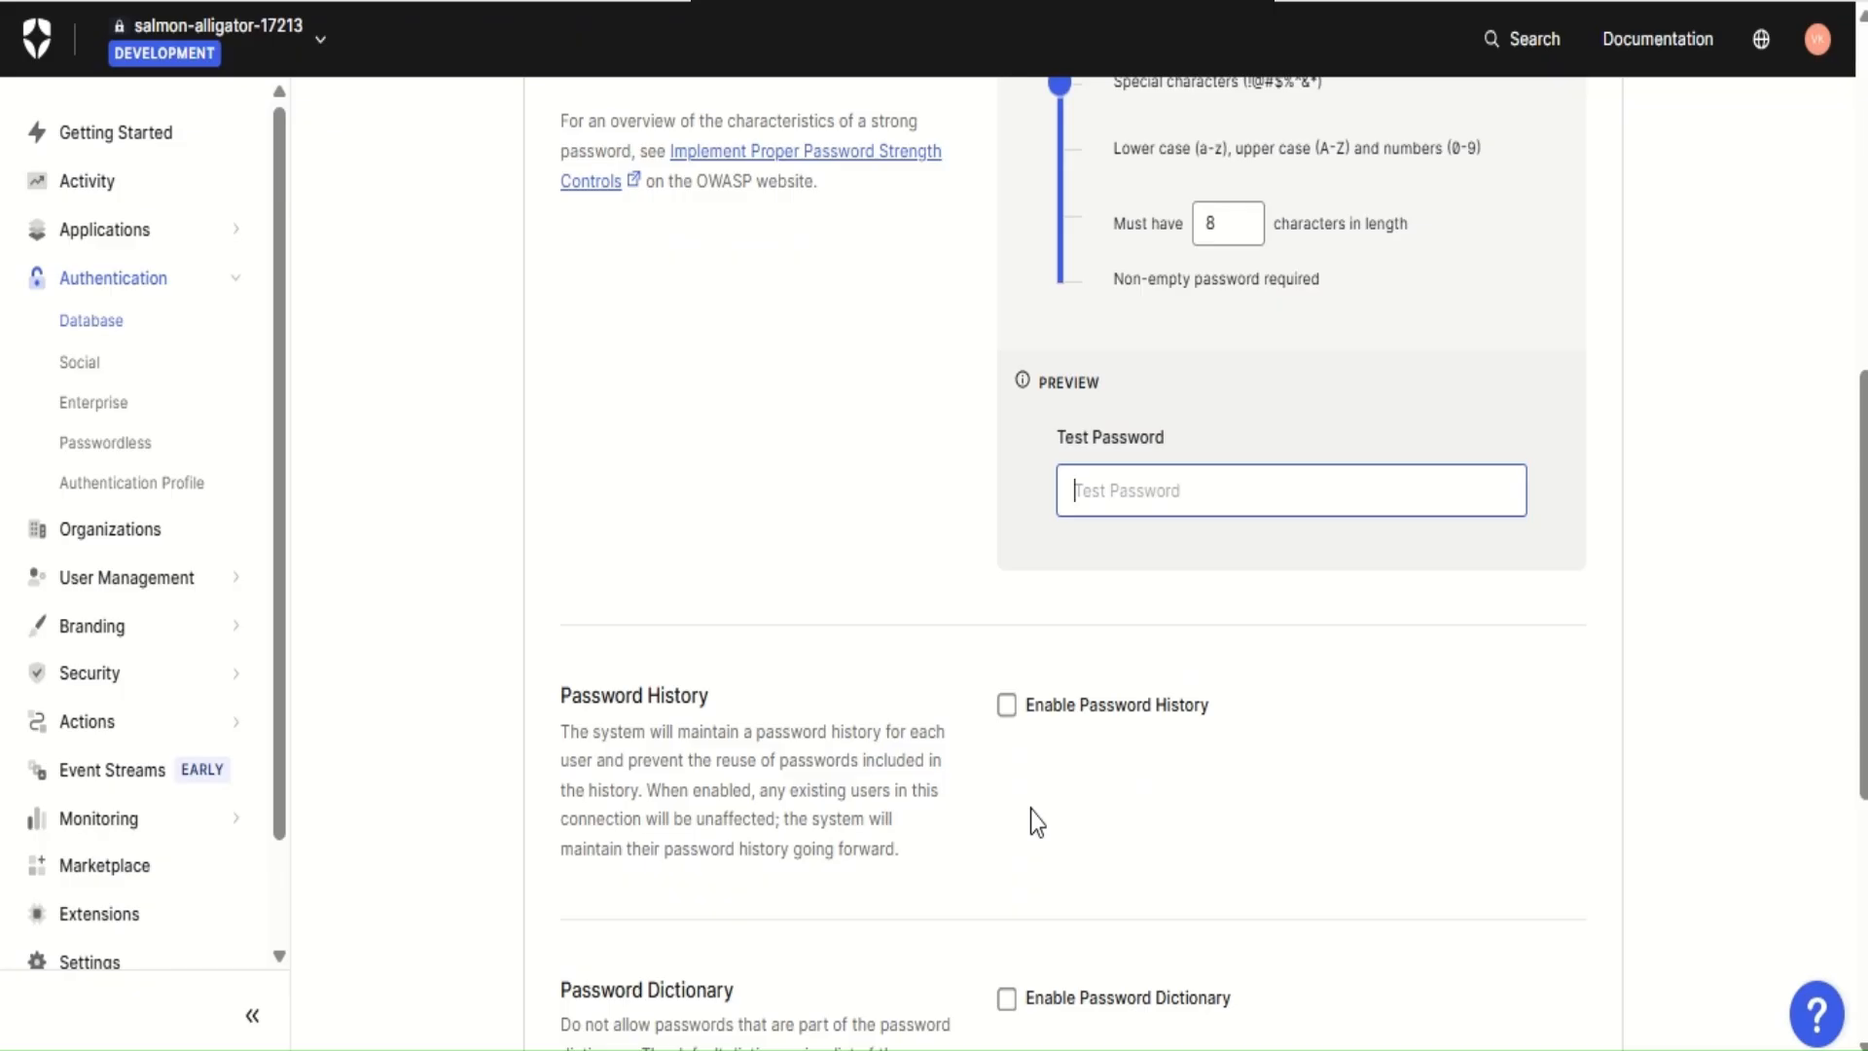
Step: Try password history and the password dictionary, leaving both turned off
left_click(1006, 706)
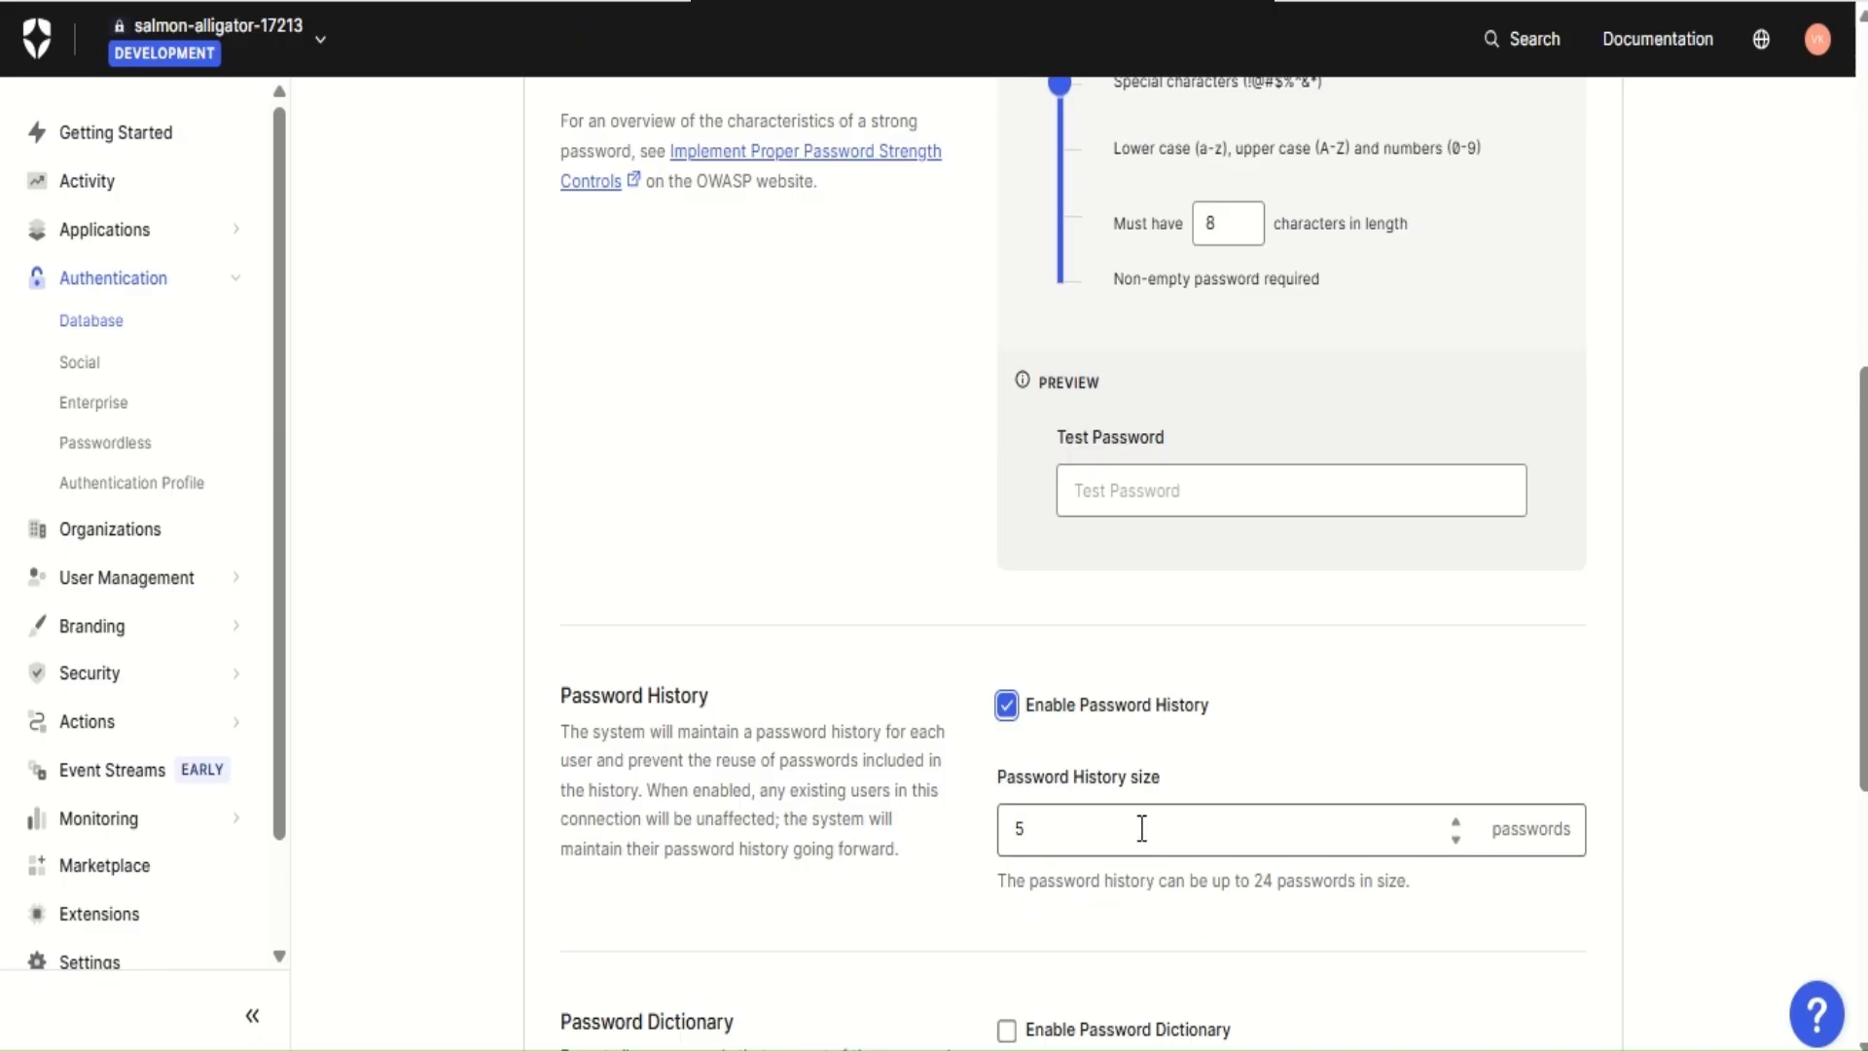
left_click(1015, 722)
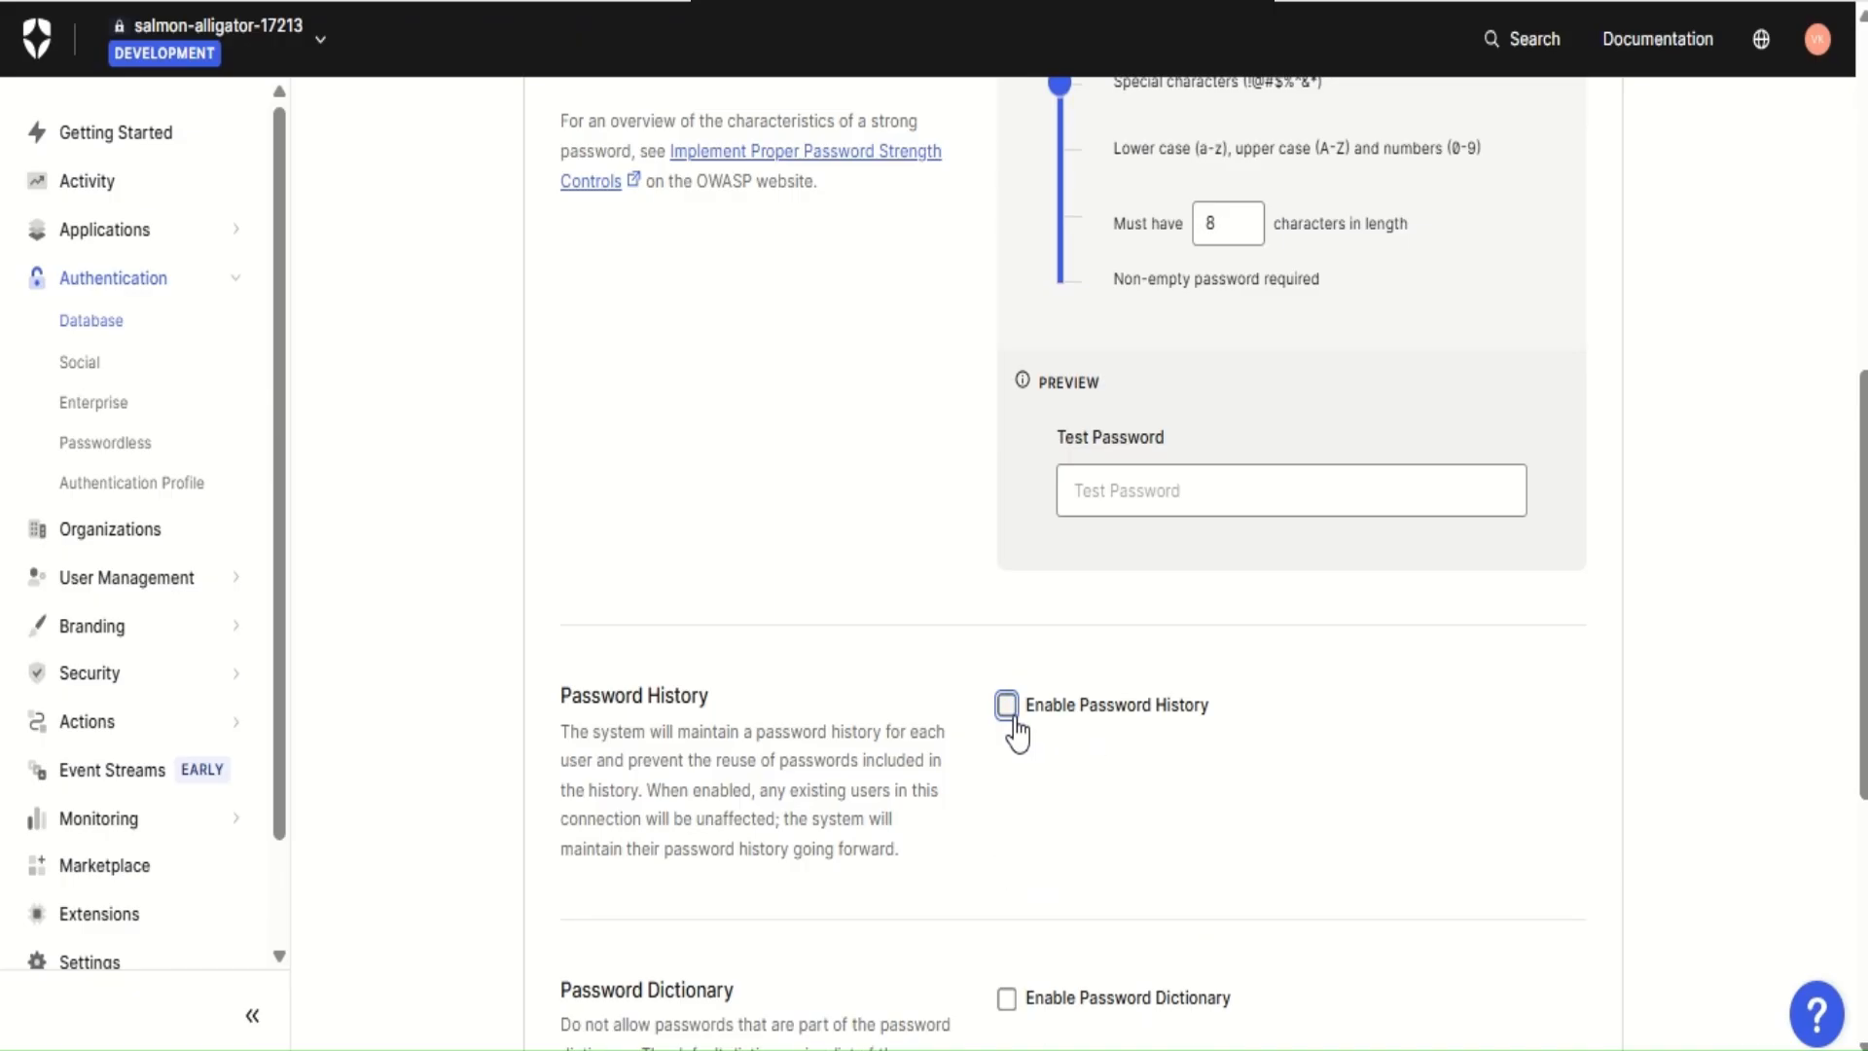
scroll(1016, 720, "down", 3)
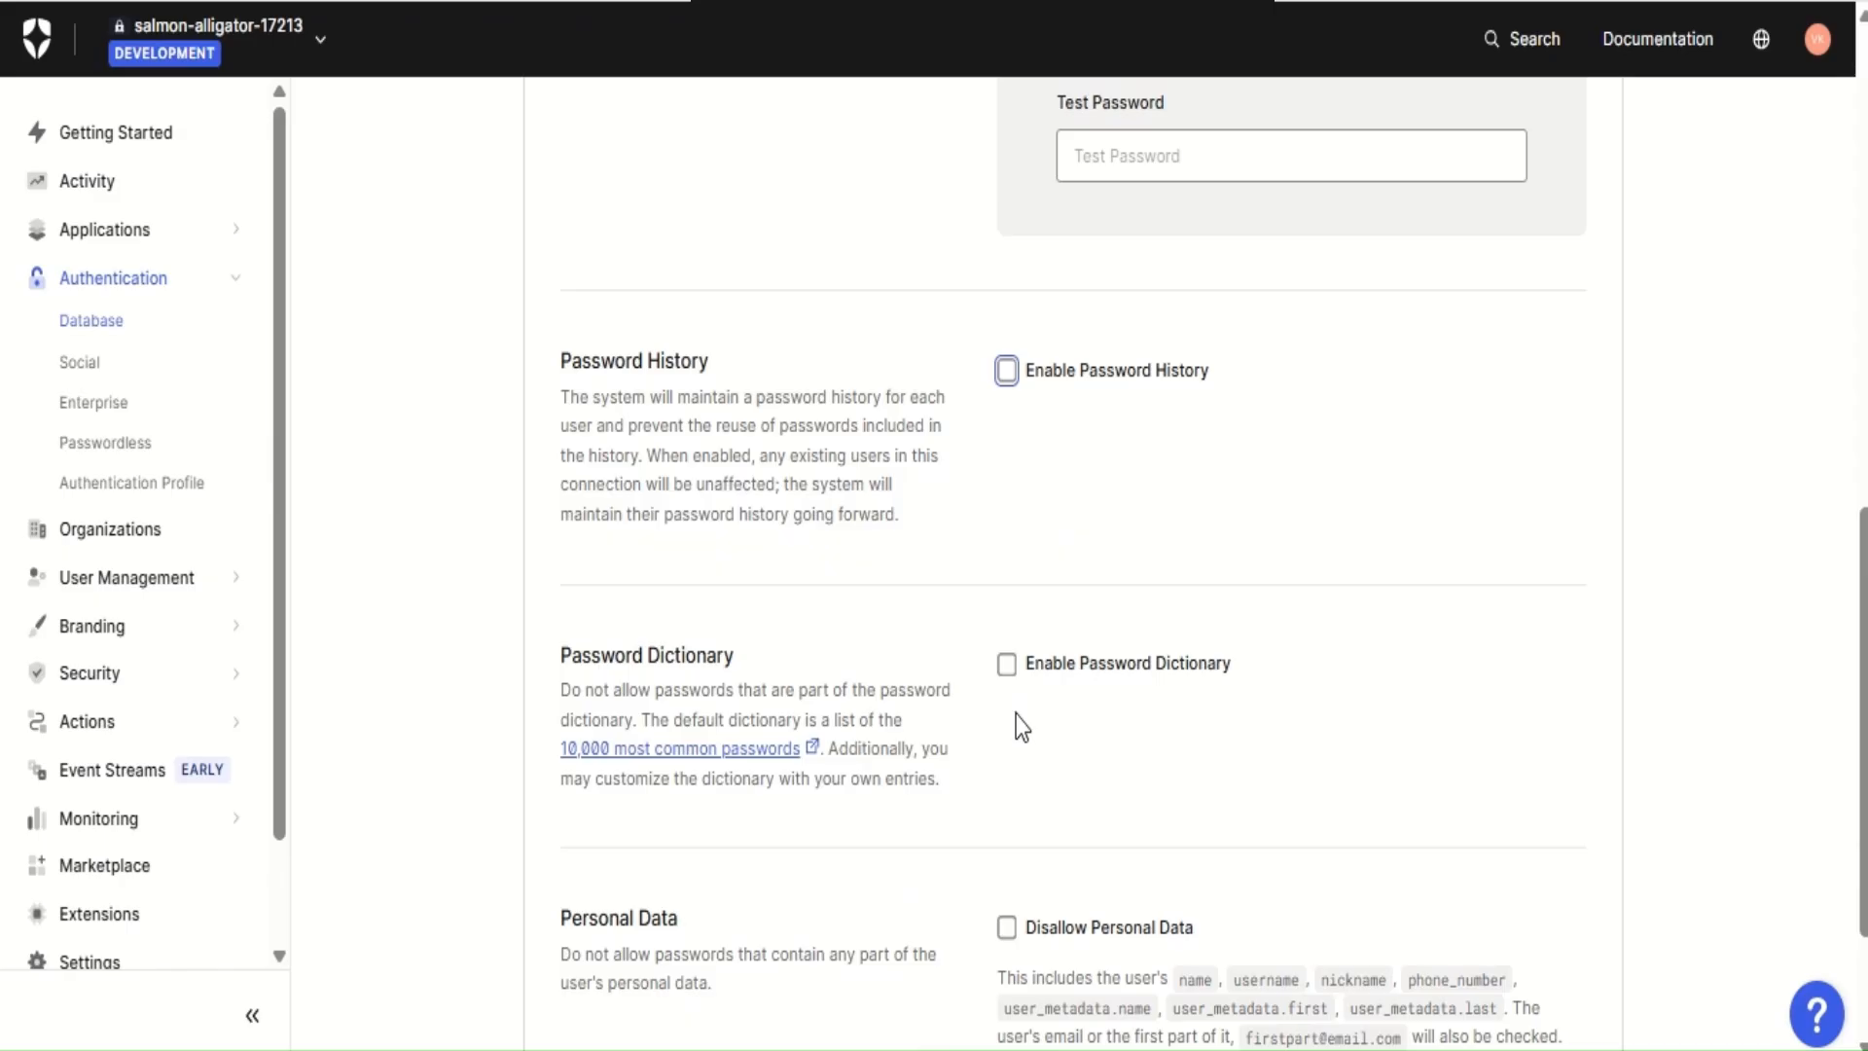
left_click(1006, 664)
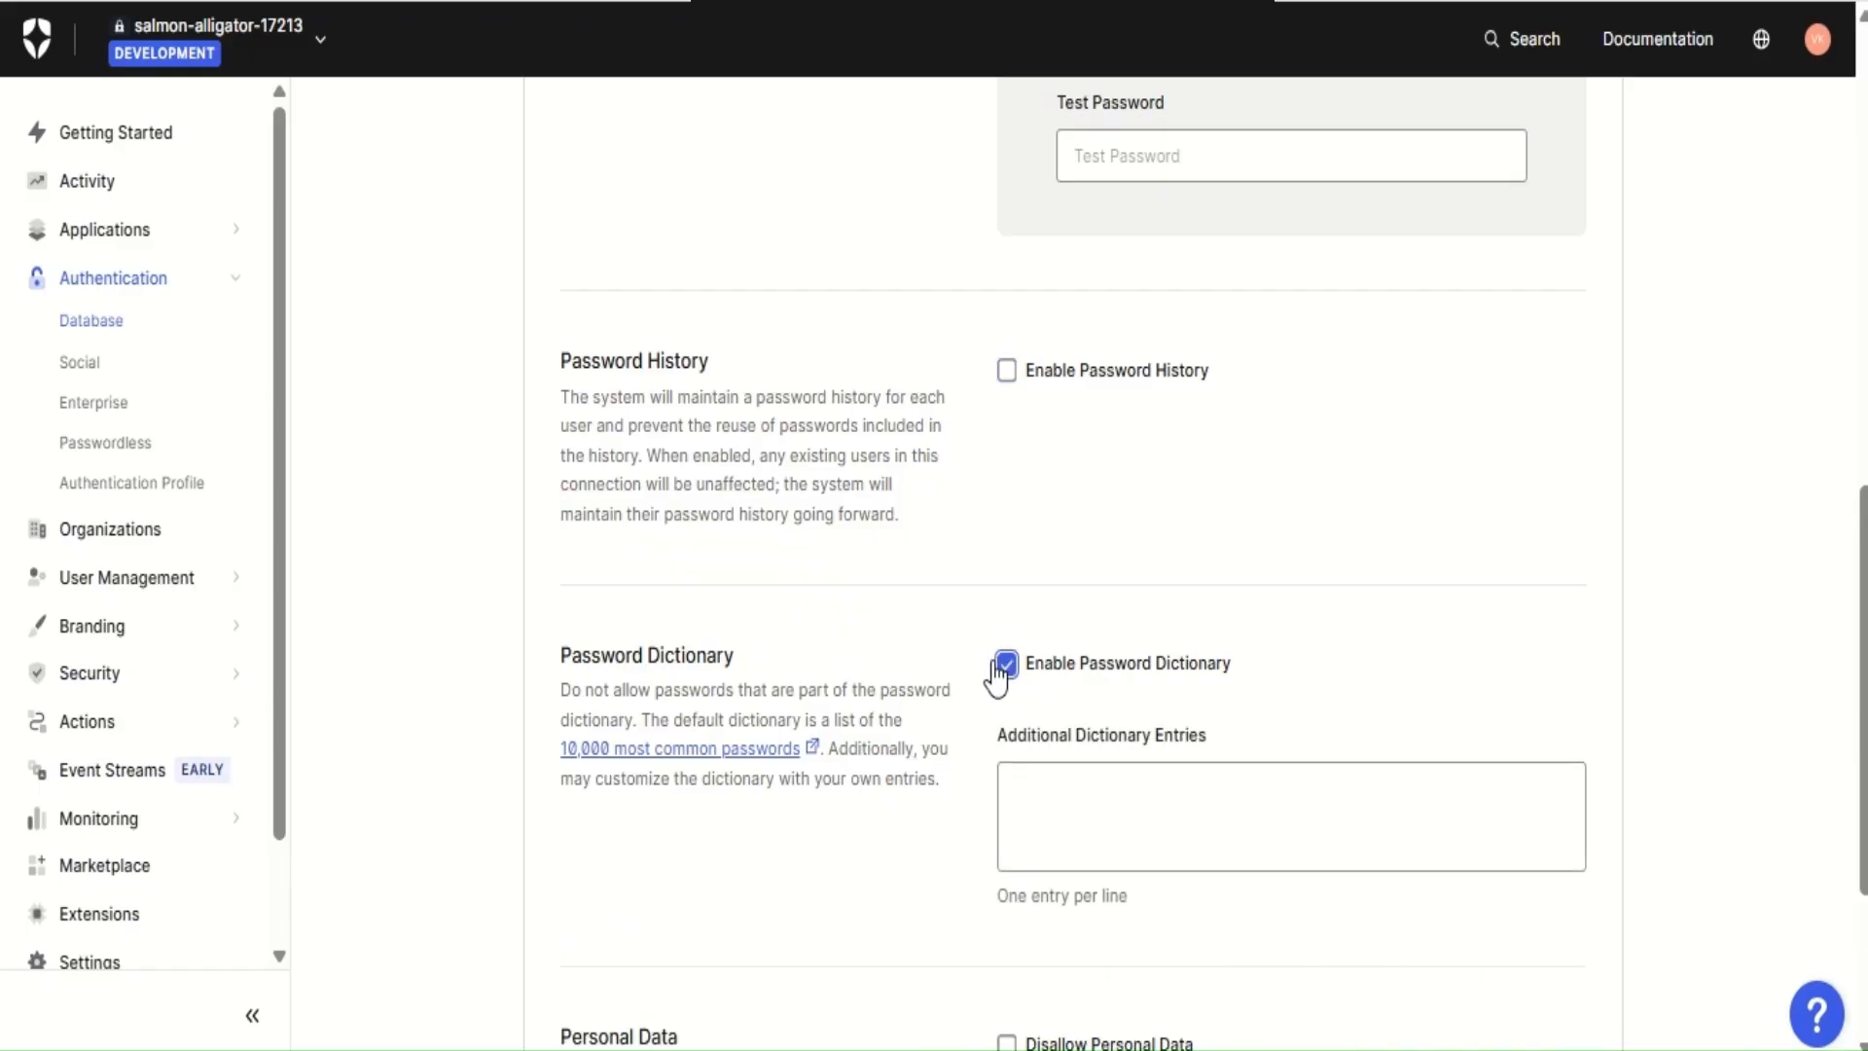
left_click(1106, 776)
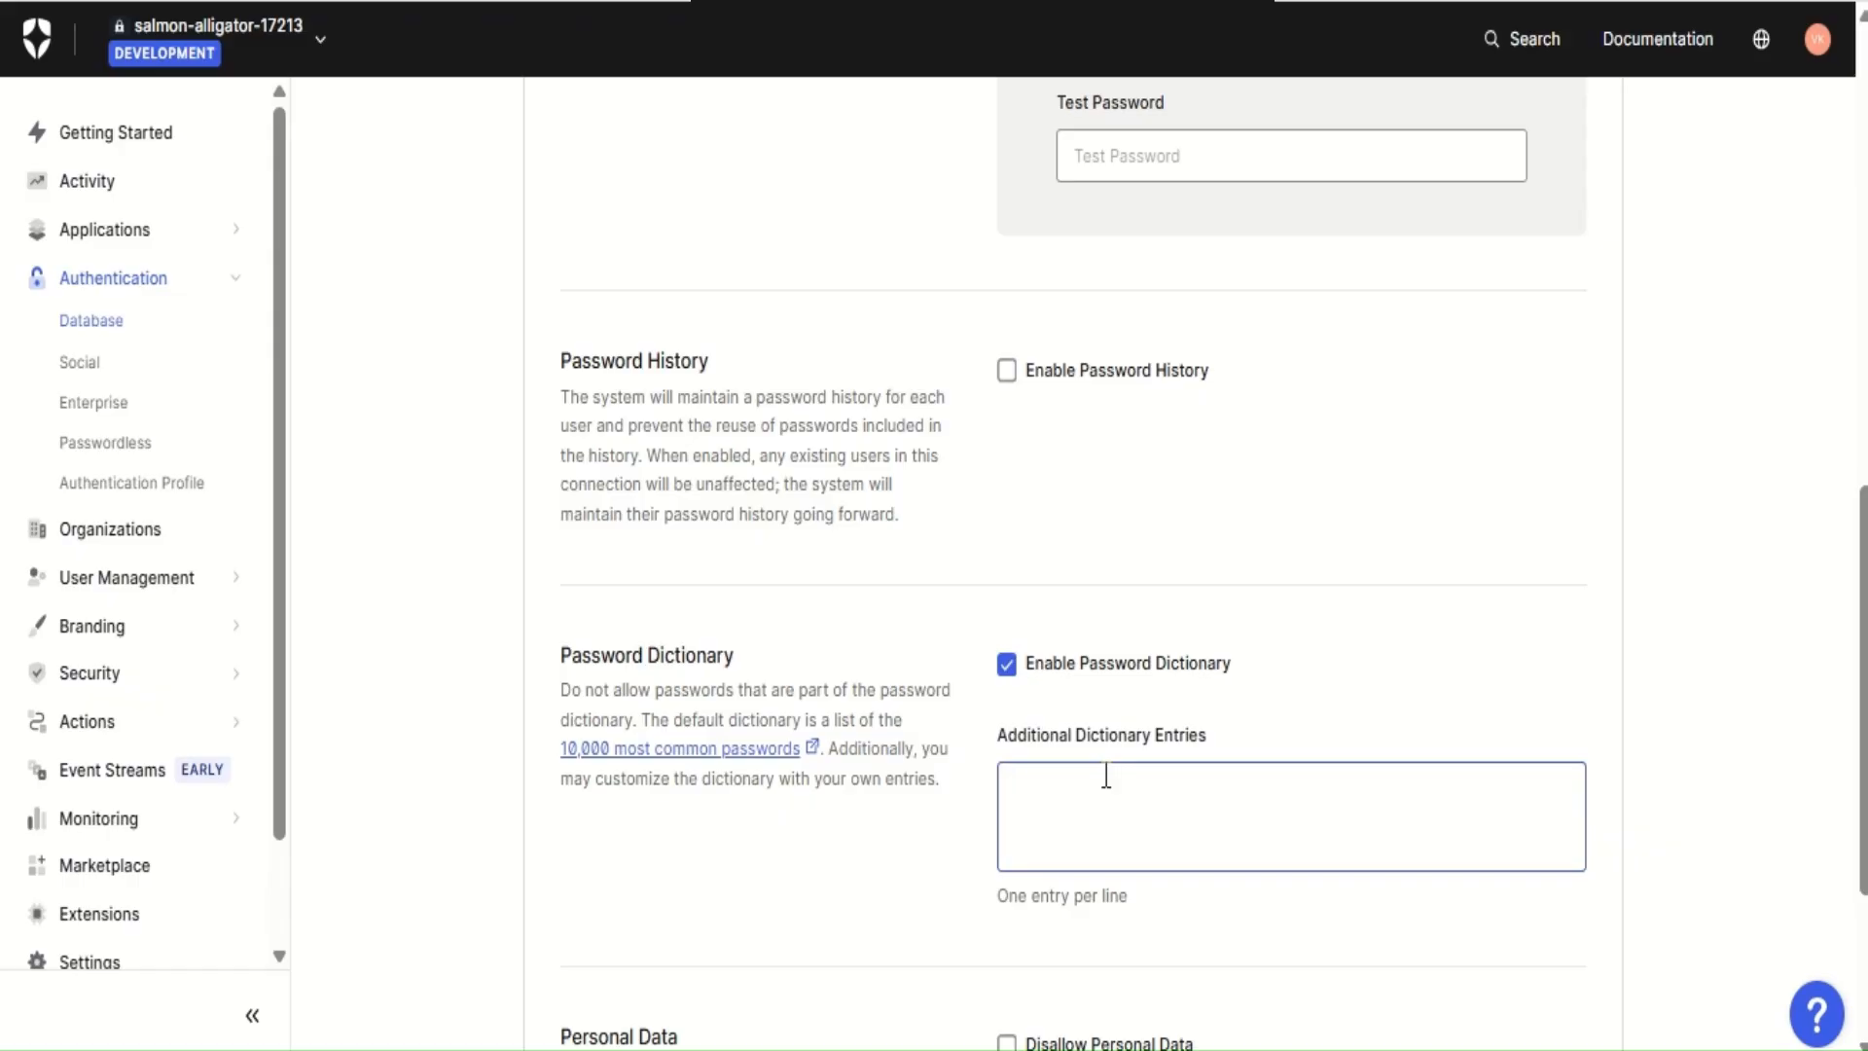
left_click(1000, 678)
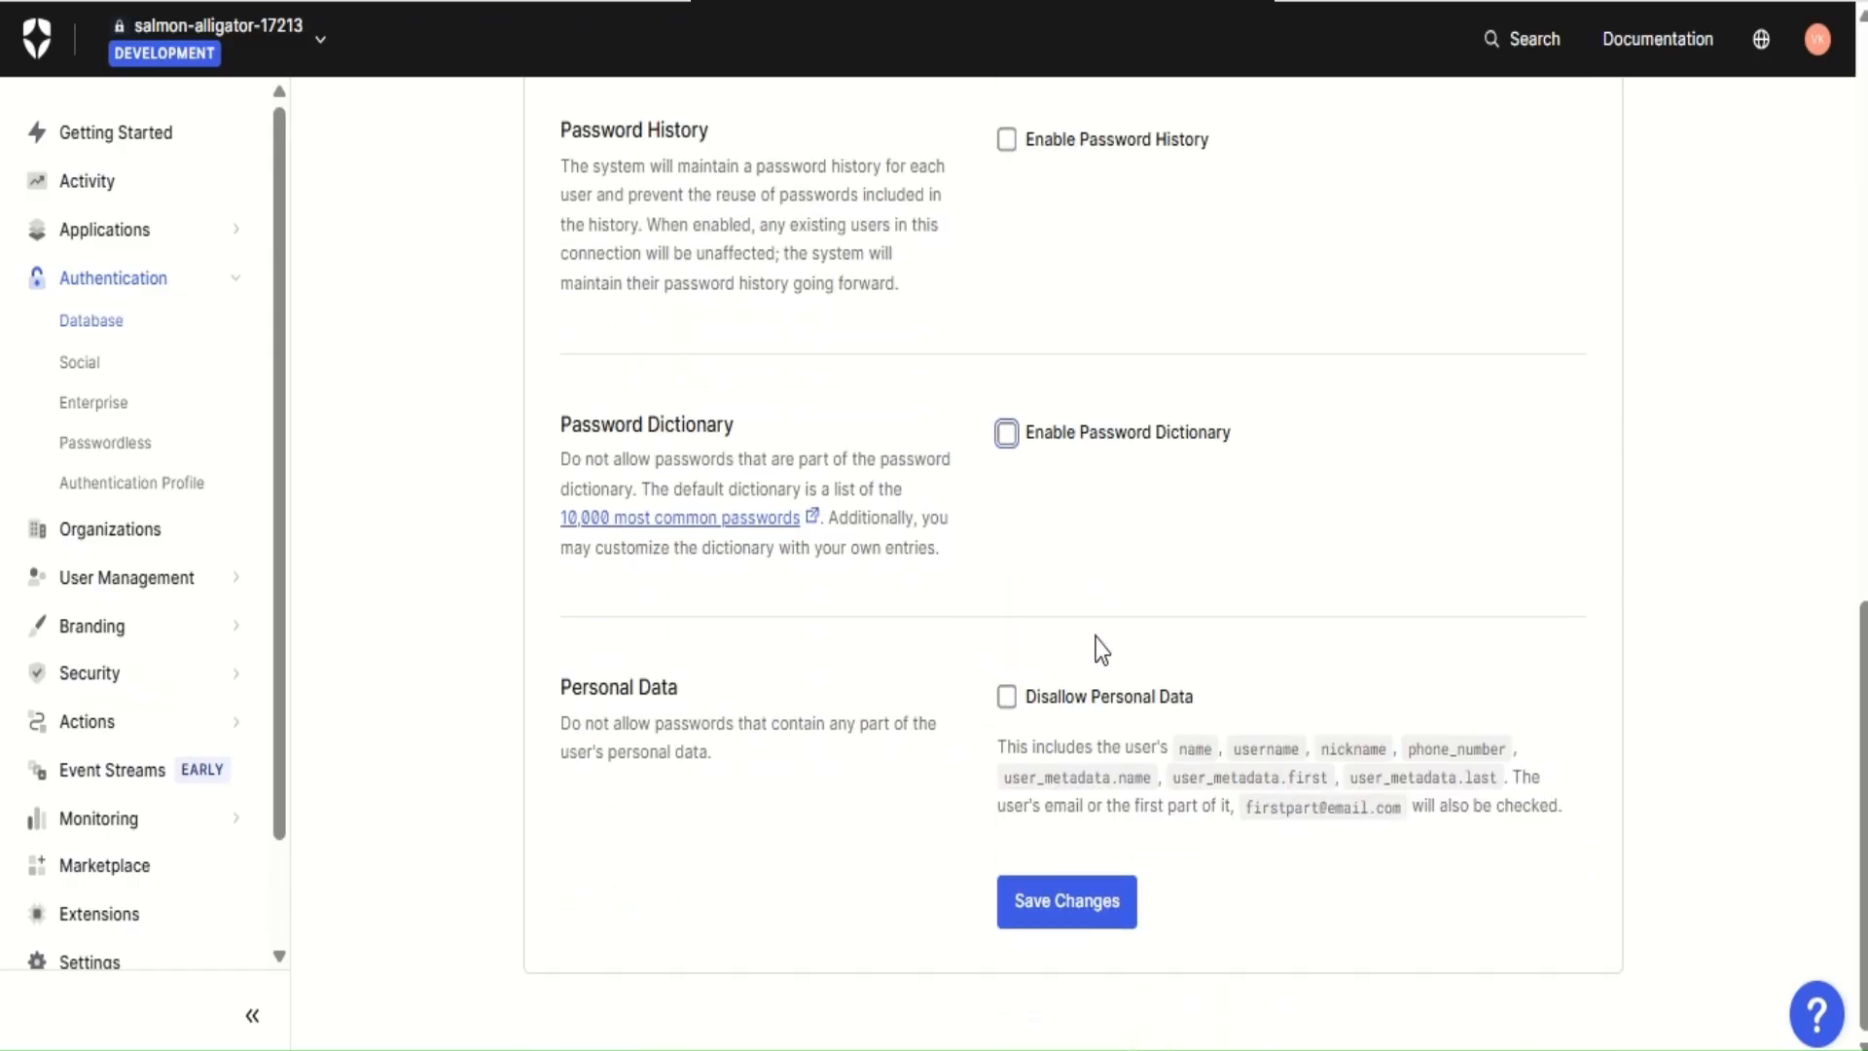
Step: Keep personal data allowed in passwords and save the Good password policy
left_click(1006, 696)
left_click(1154, 699)
left_click(1098, 932)
scroll(1111, 834, "up", 15)
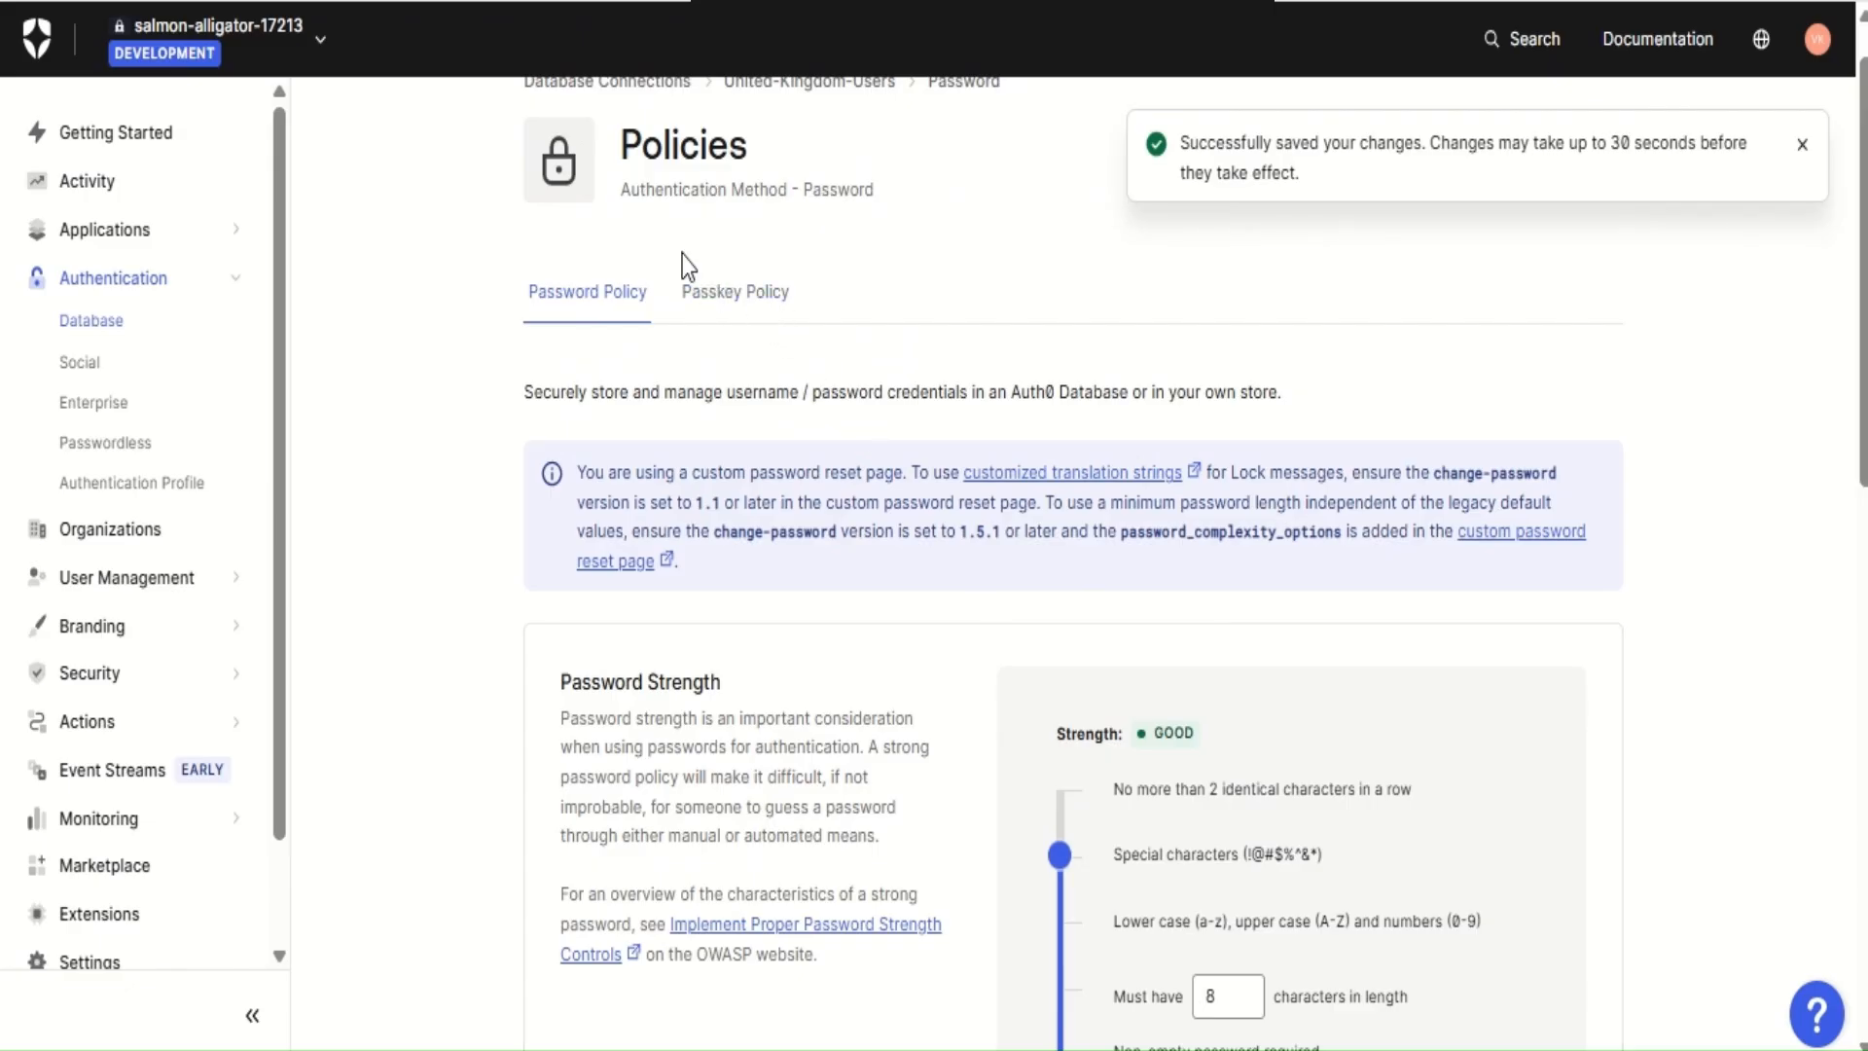
scroll(680, 263, "up", 1)
Step: Try enabling passkeys on United-Kingdom-Users, then cancel the prerequisites dialog
left_click(833, 148)
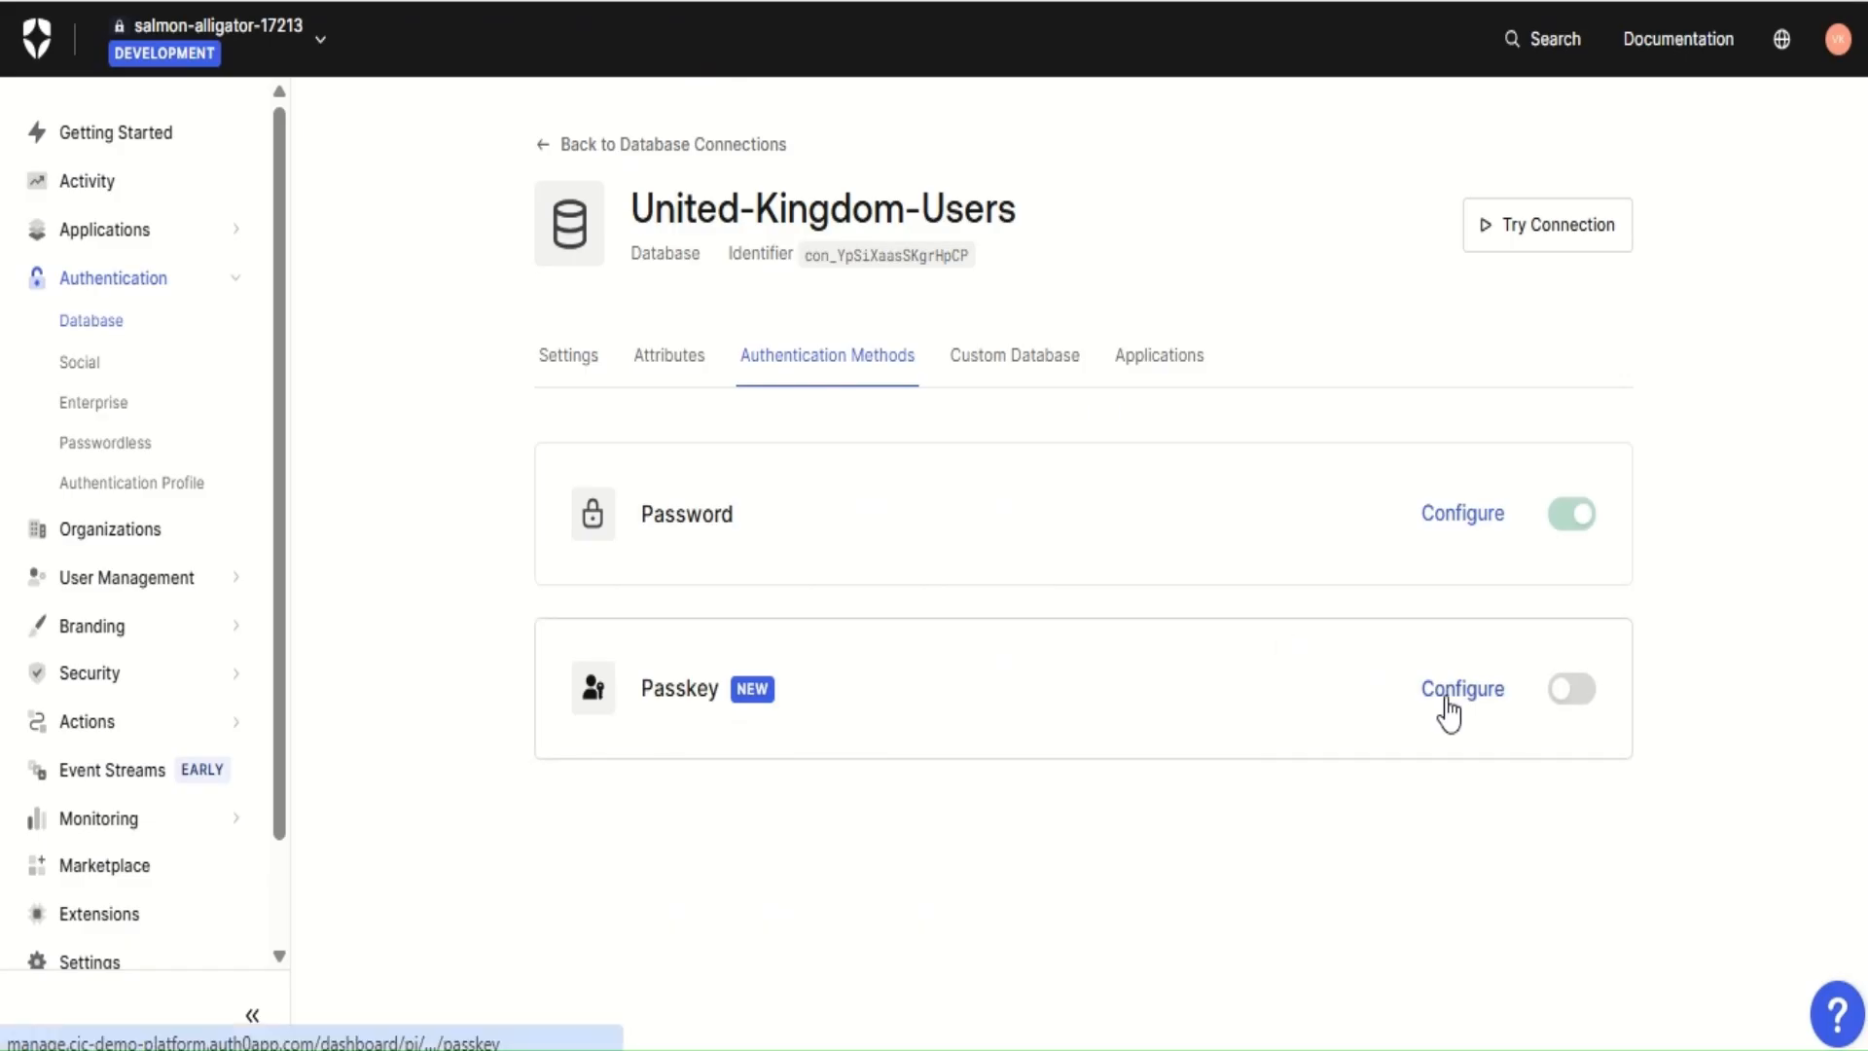
left_click(1570, 695)
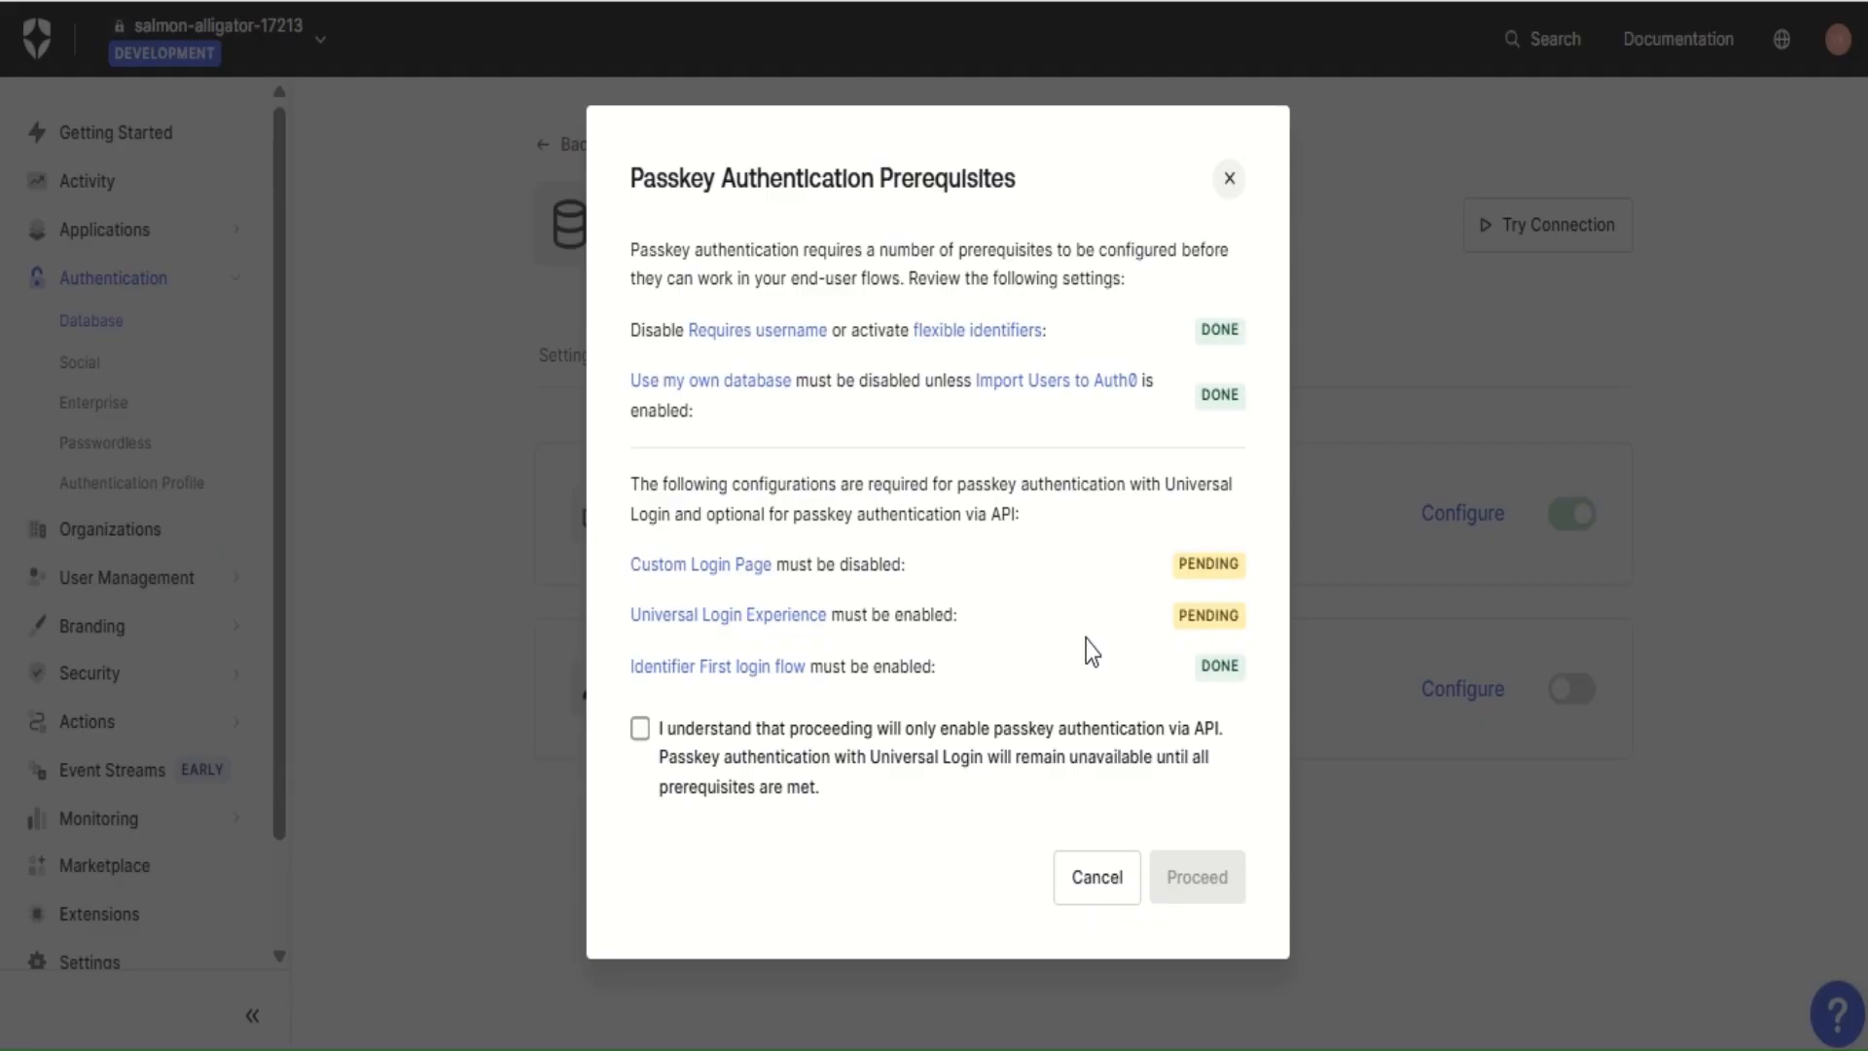
left_click(1110, 878)
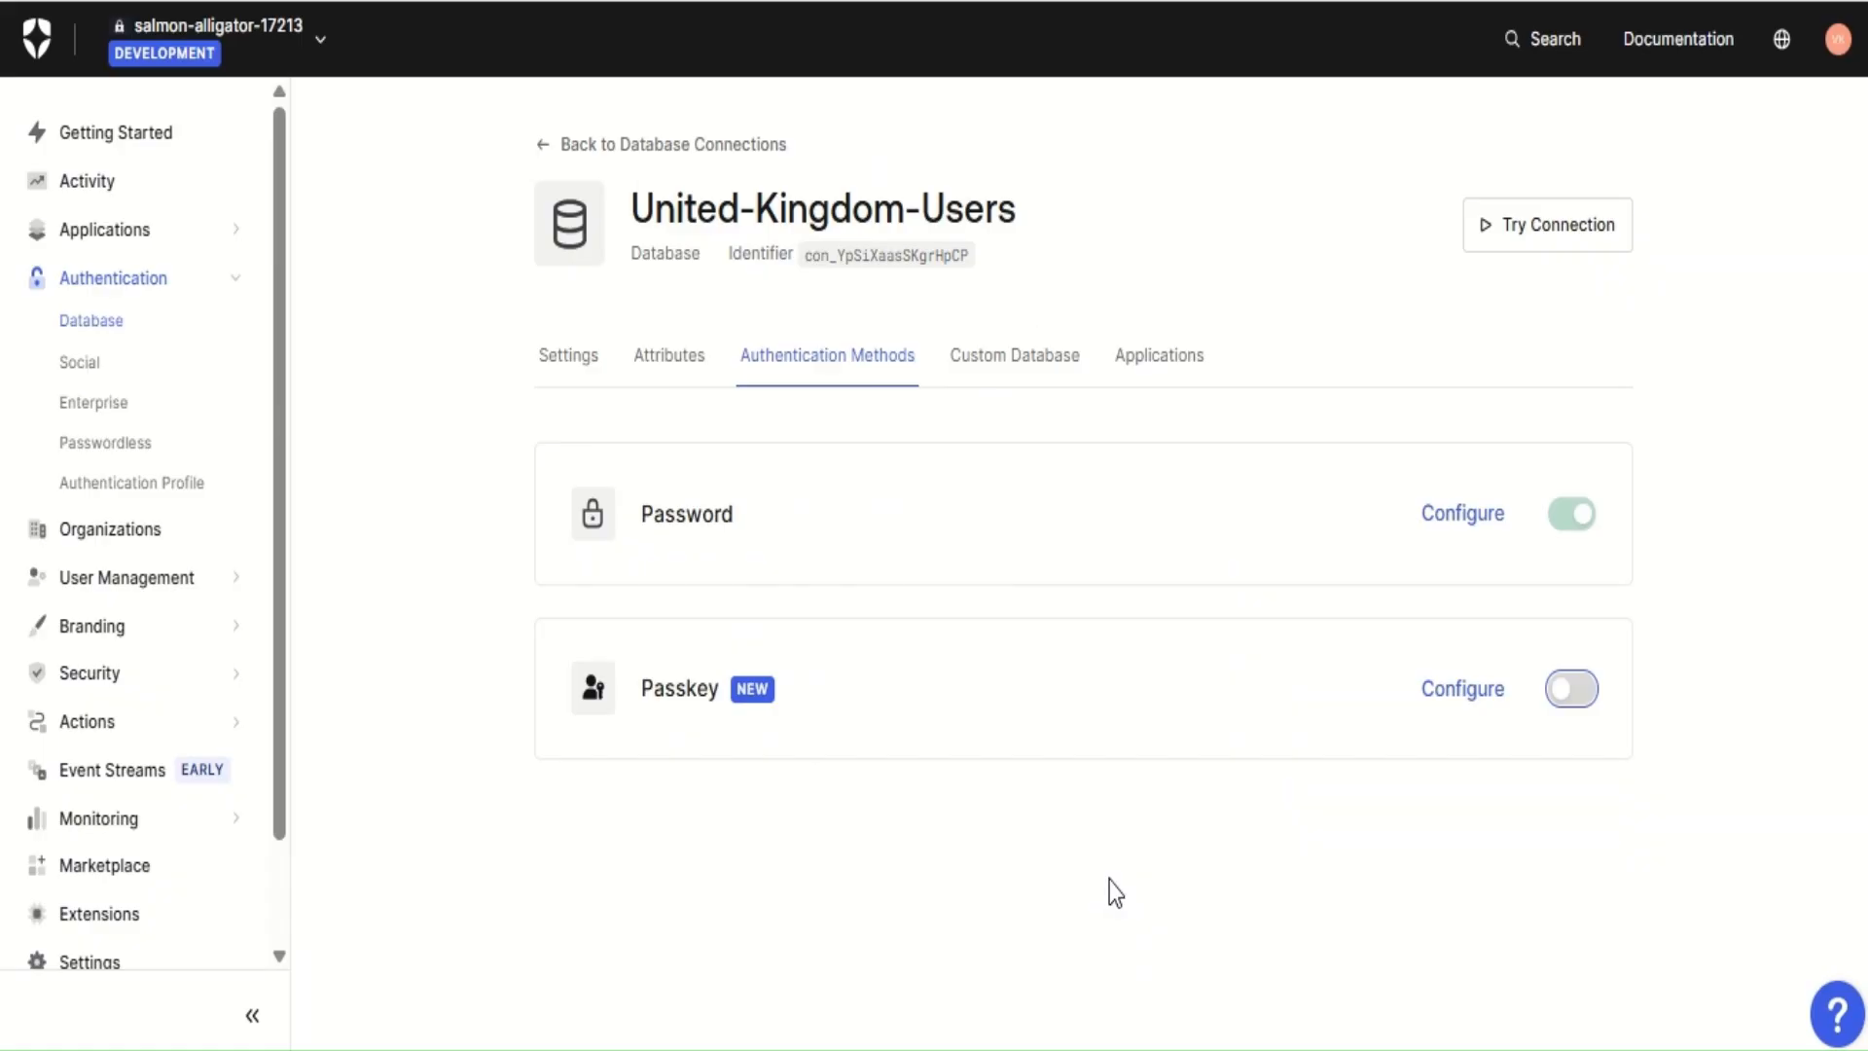
Step: Turn on Use my own database in the Custom Database tab
left_click(1009, 373)
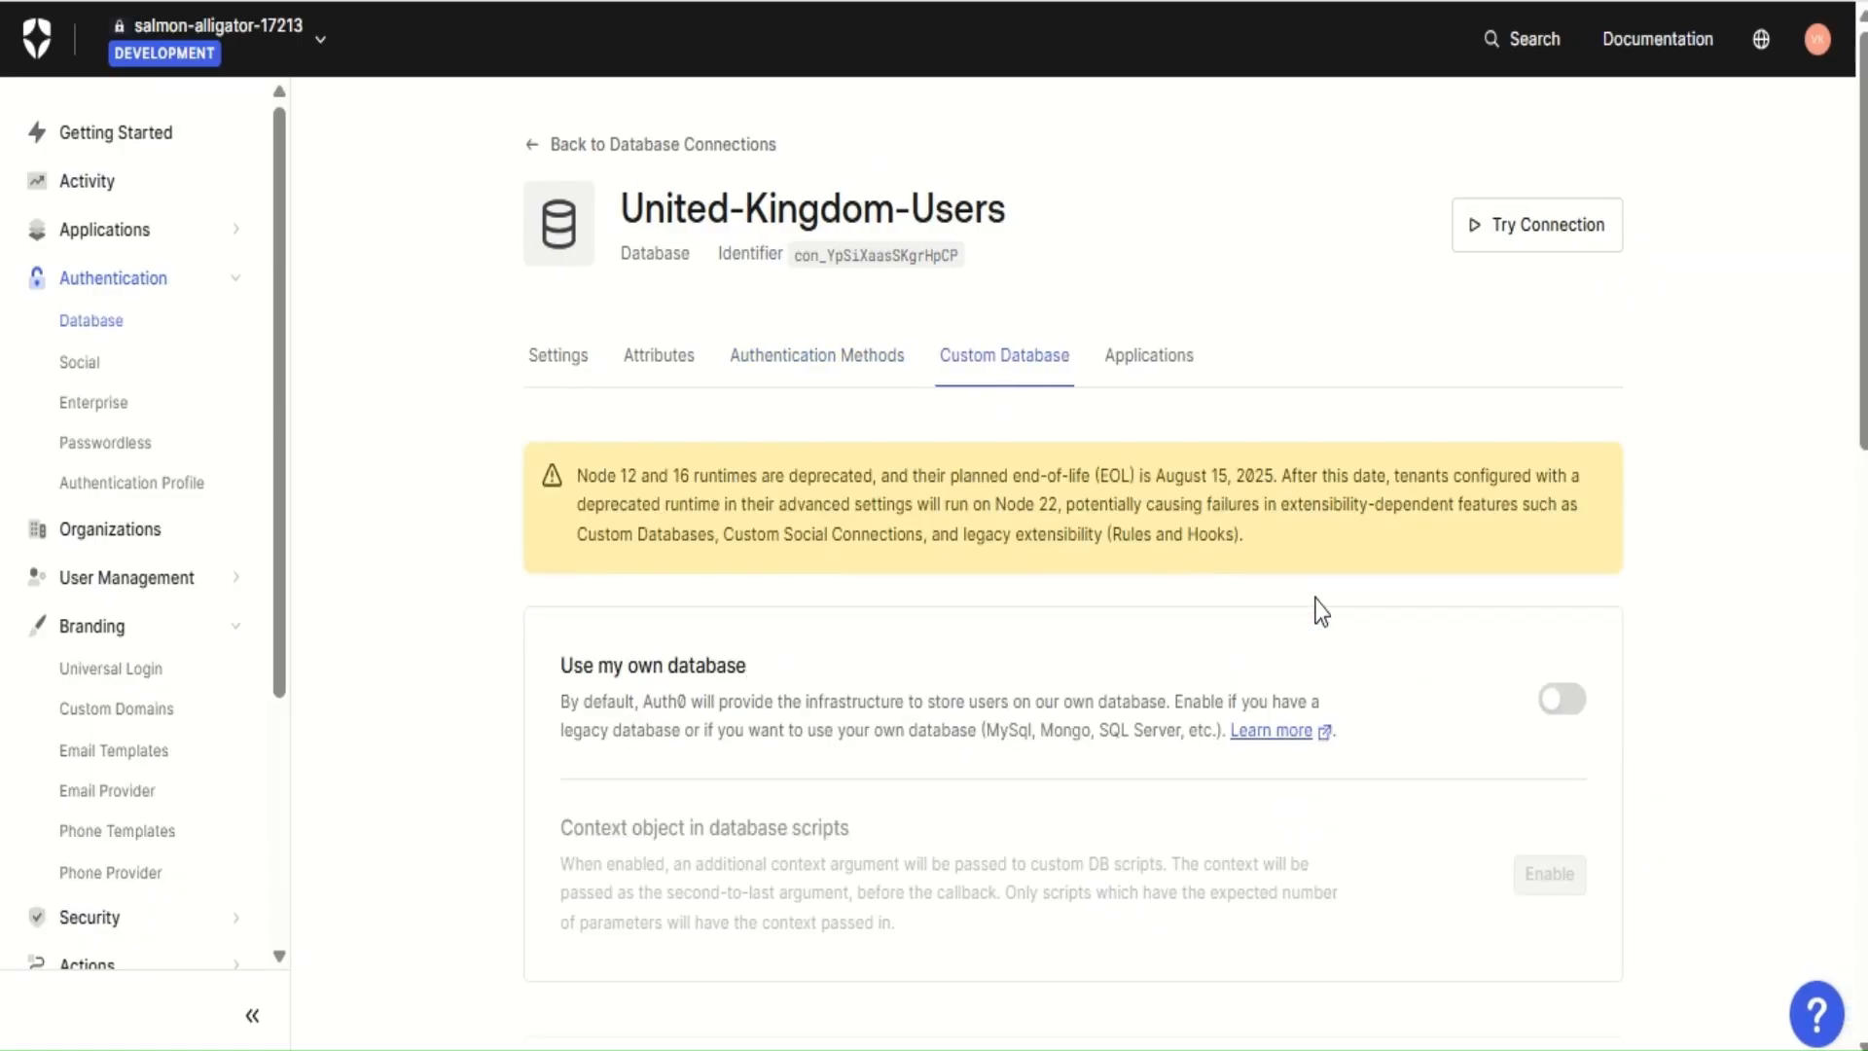
scroll(1319, 610, "down", 2)
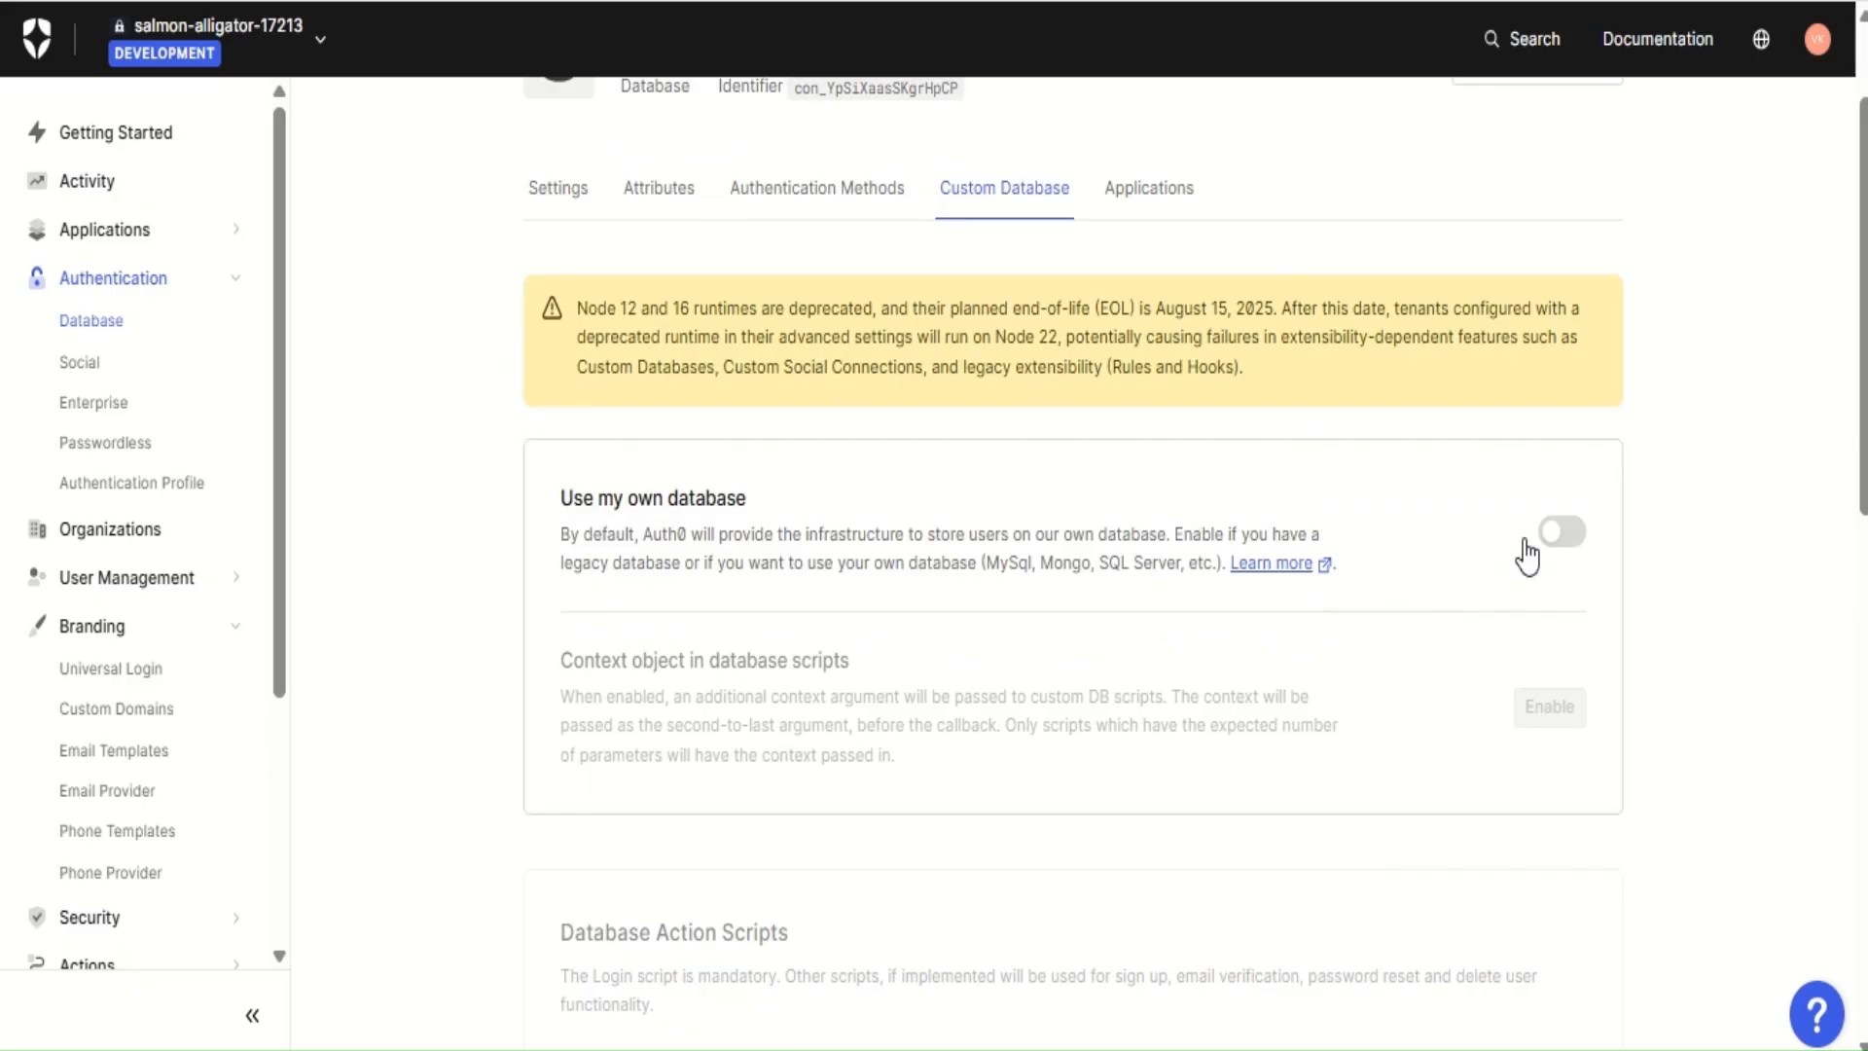
left_click(1561, 532)
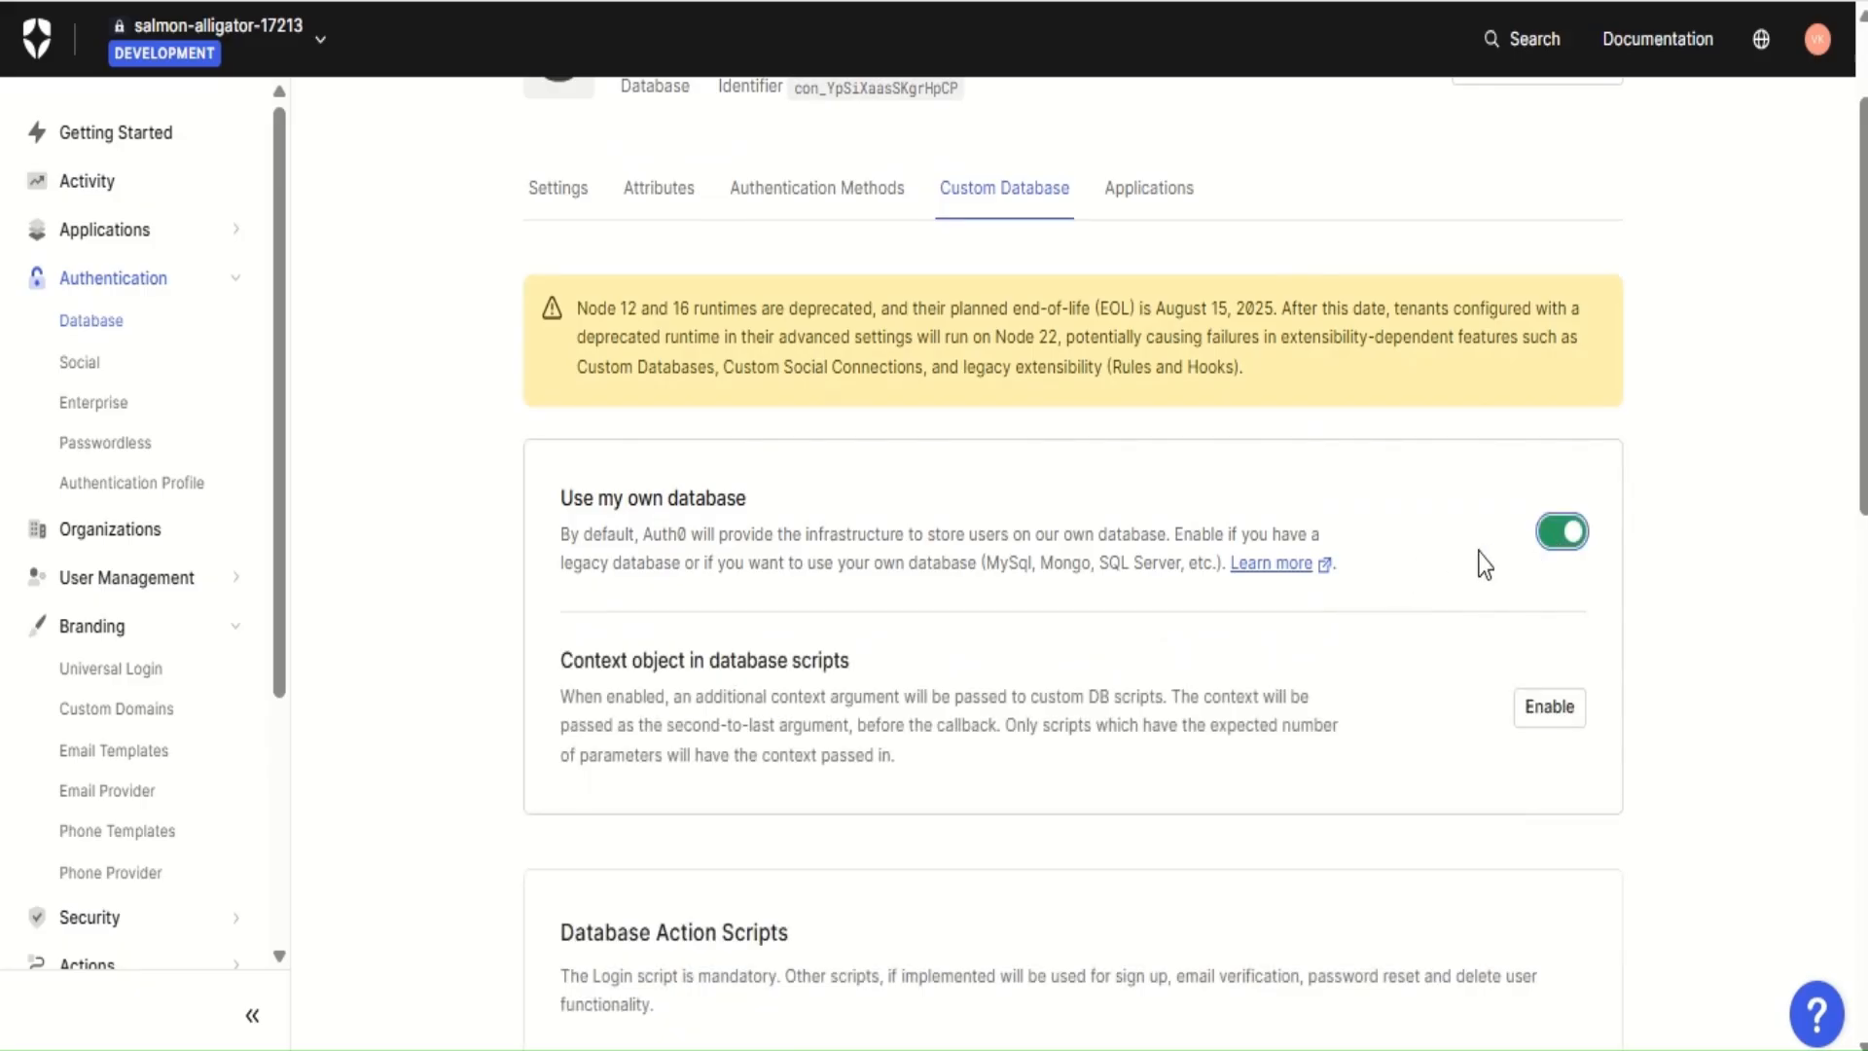
scroll(1484, 564, "down", 1)
scroll(1478, 560, "down", 10)
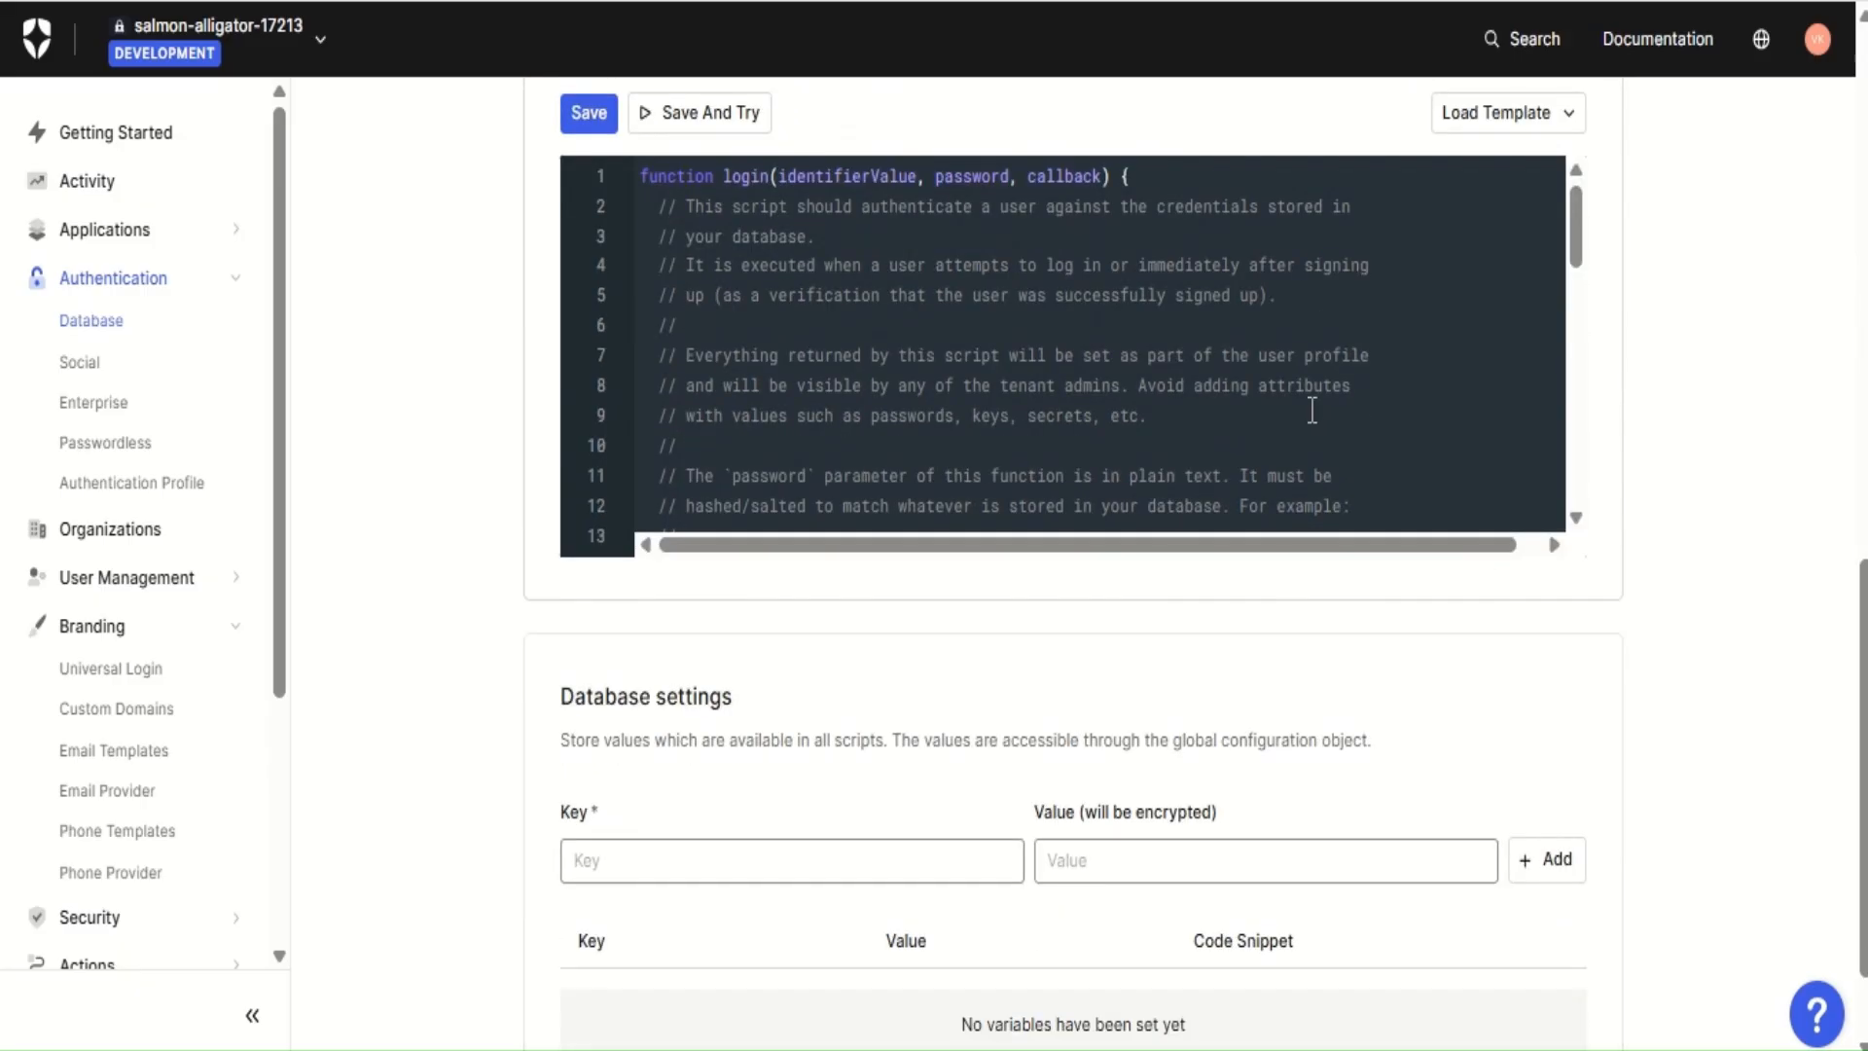
scroll(1303, 413, "up", 2)
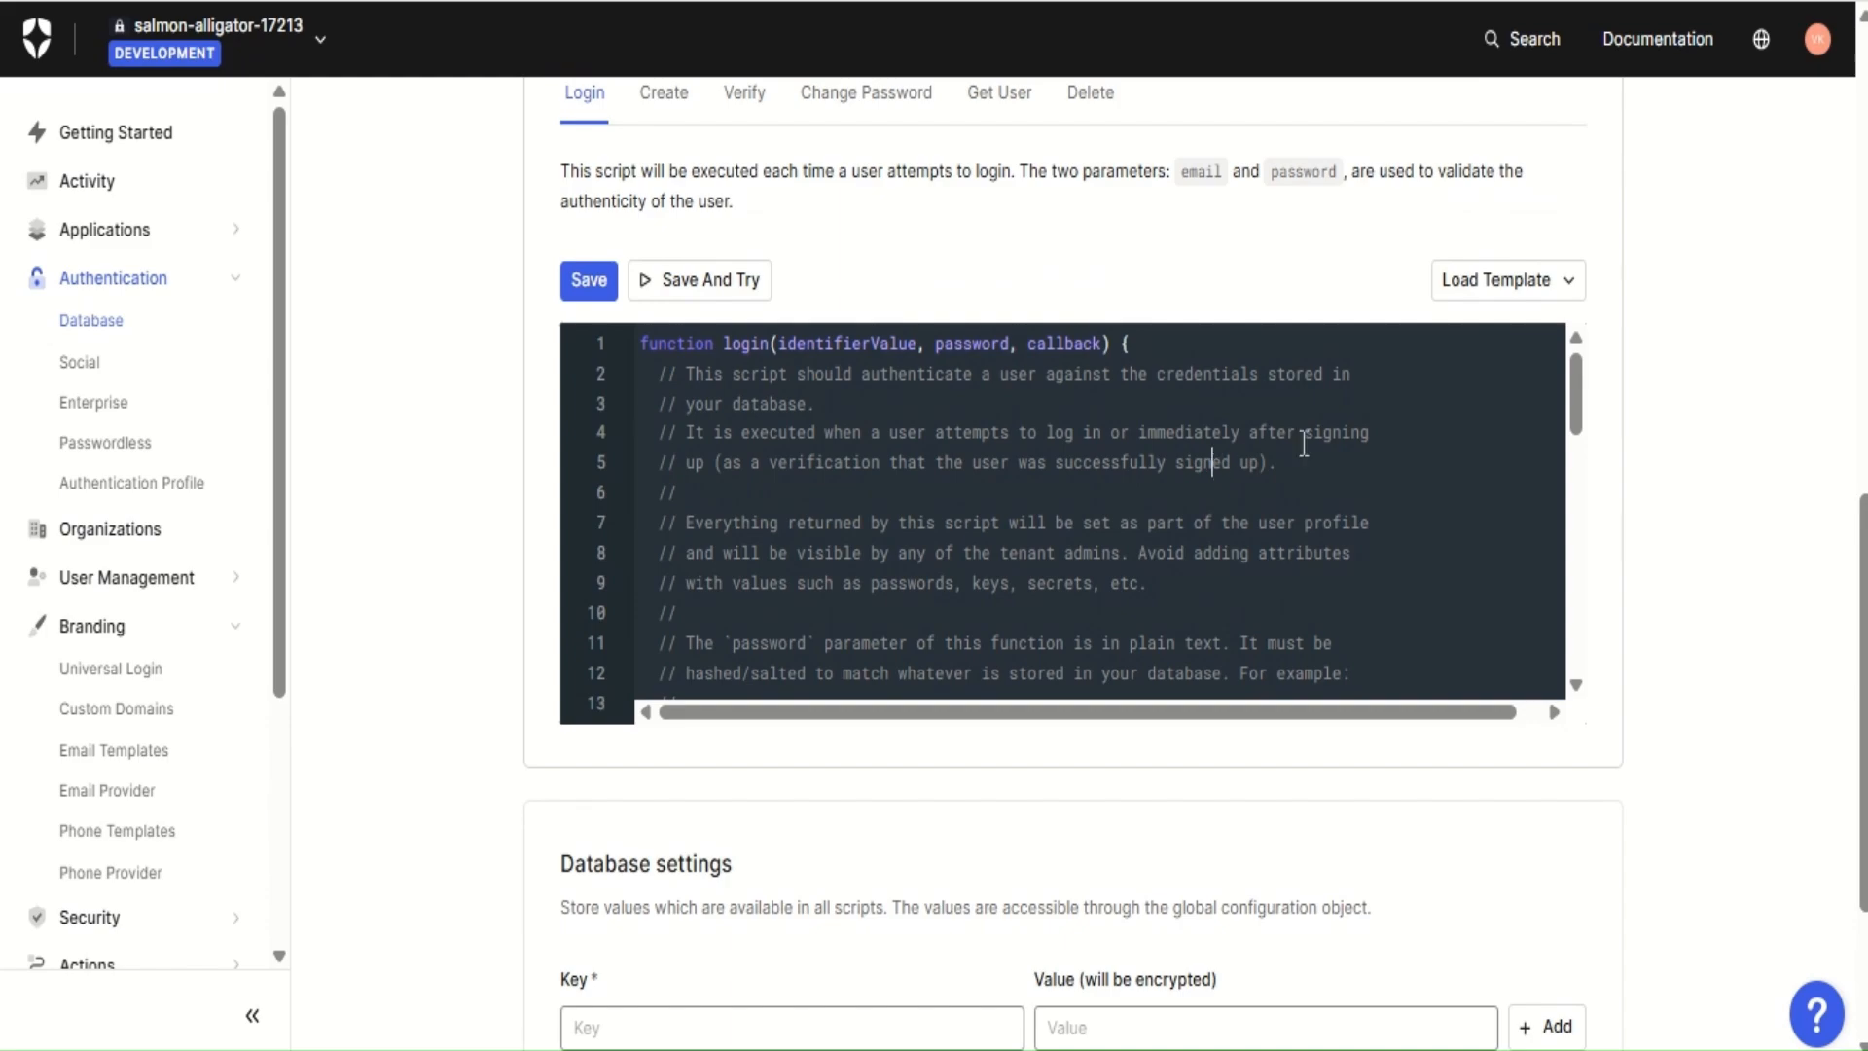
Step: Load the MySQL login script template, then switch Use my own database back off
left_click(1481, 290)
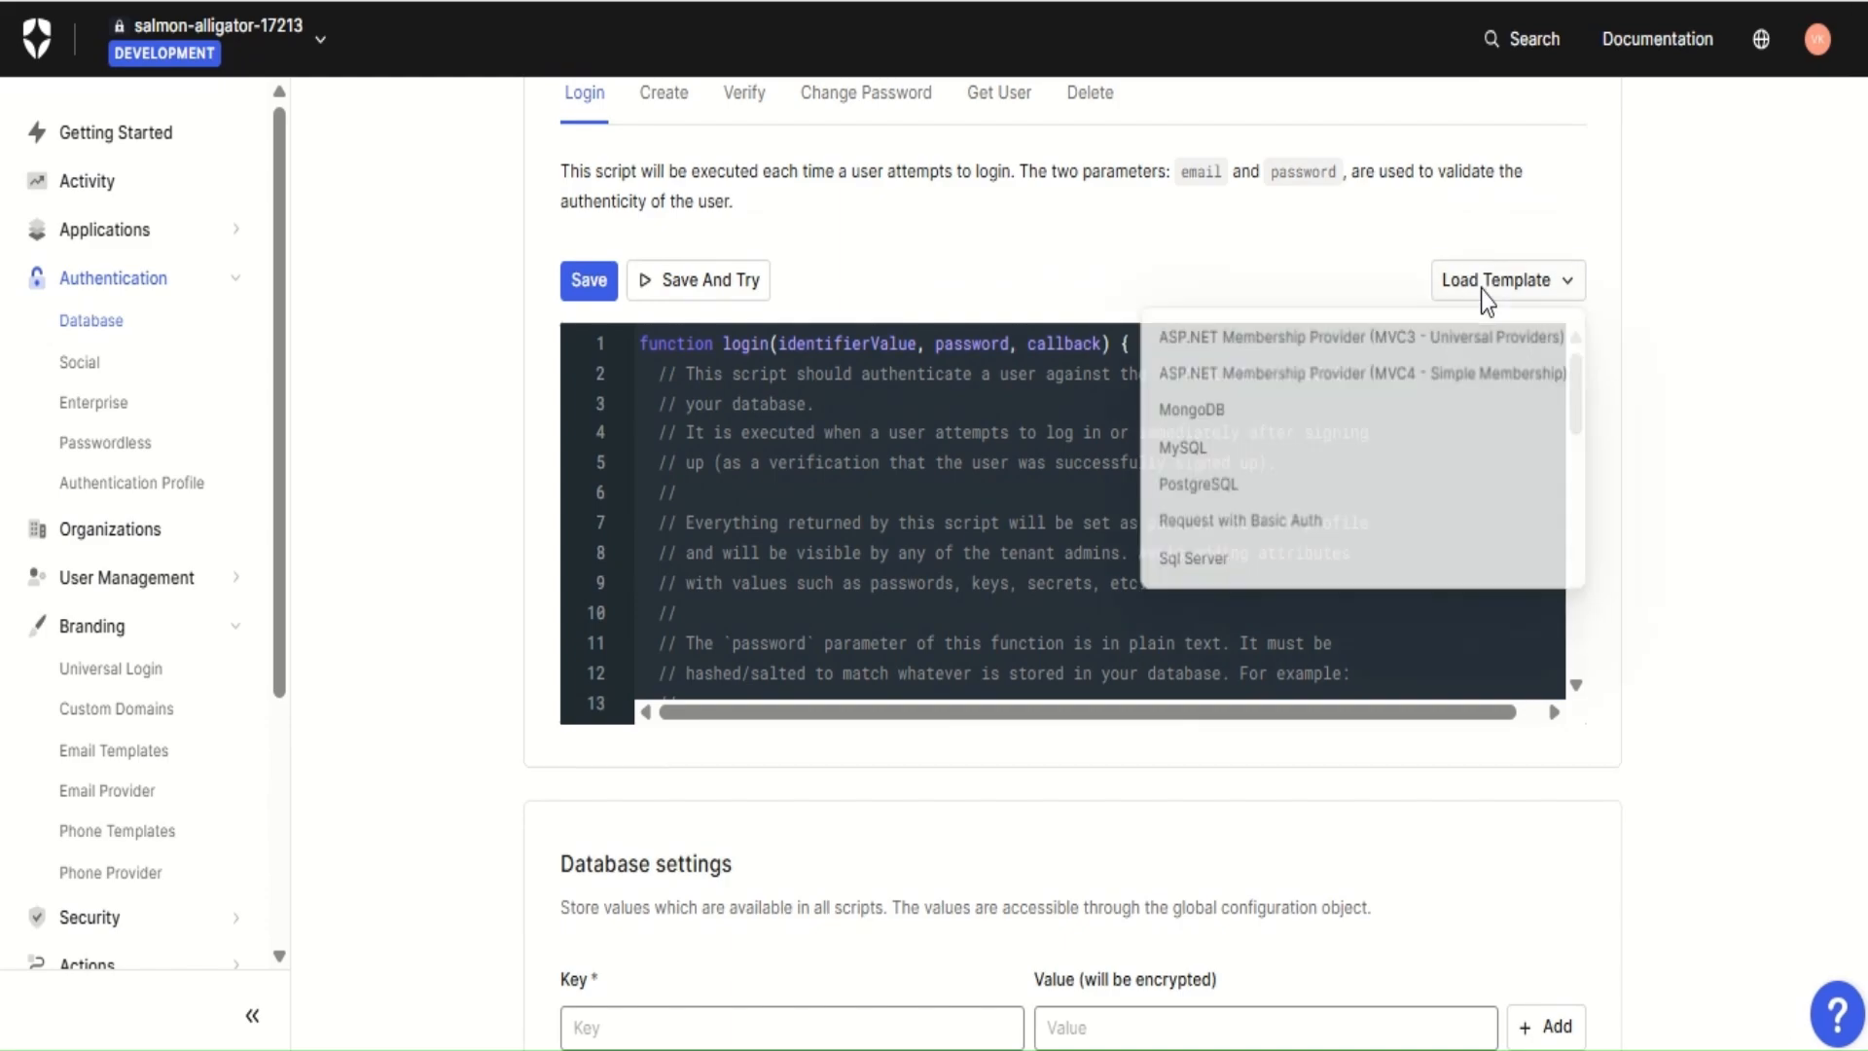
left_click(1352, 455)
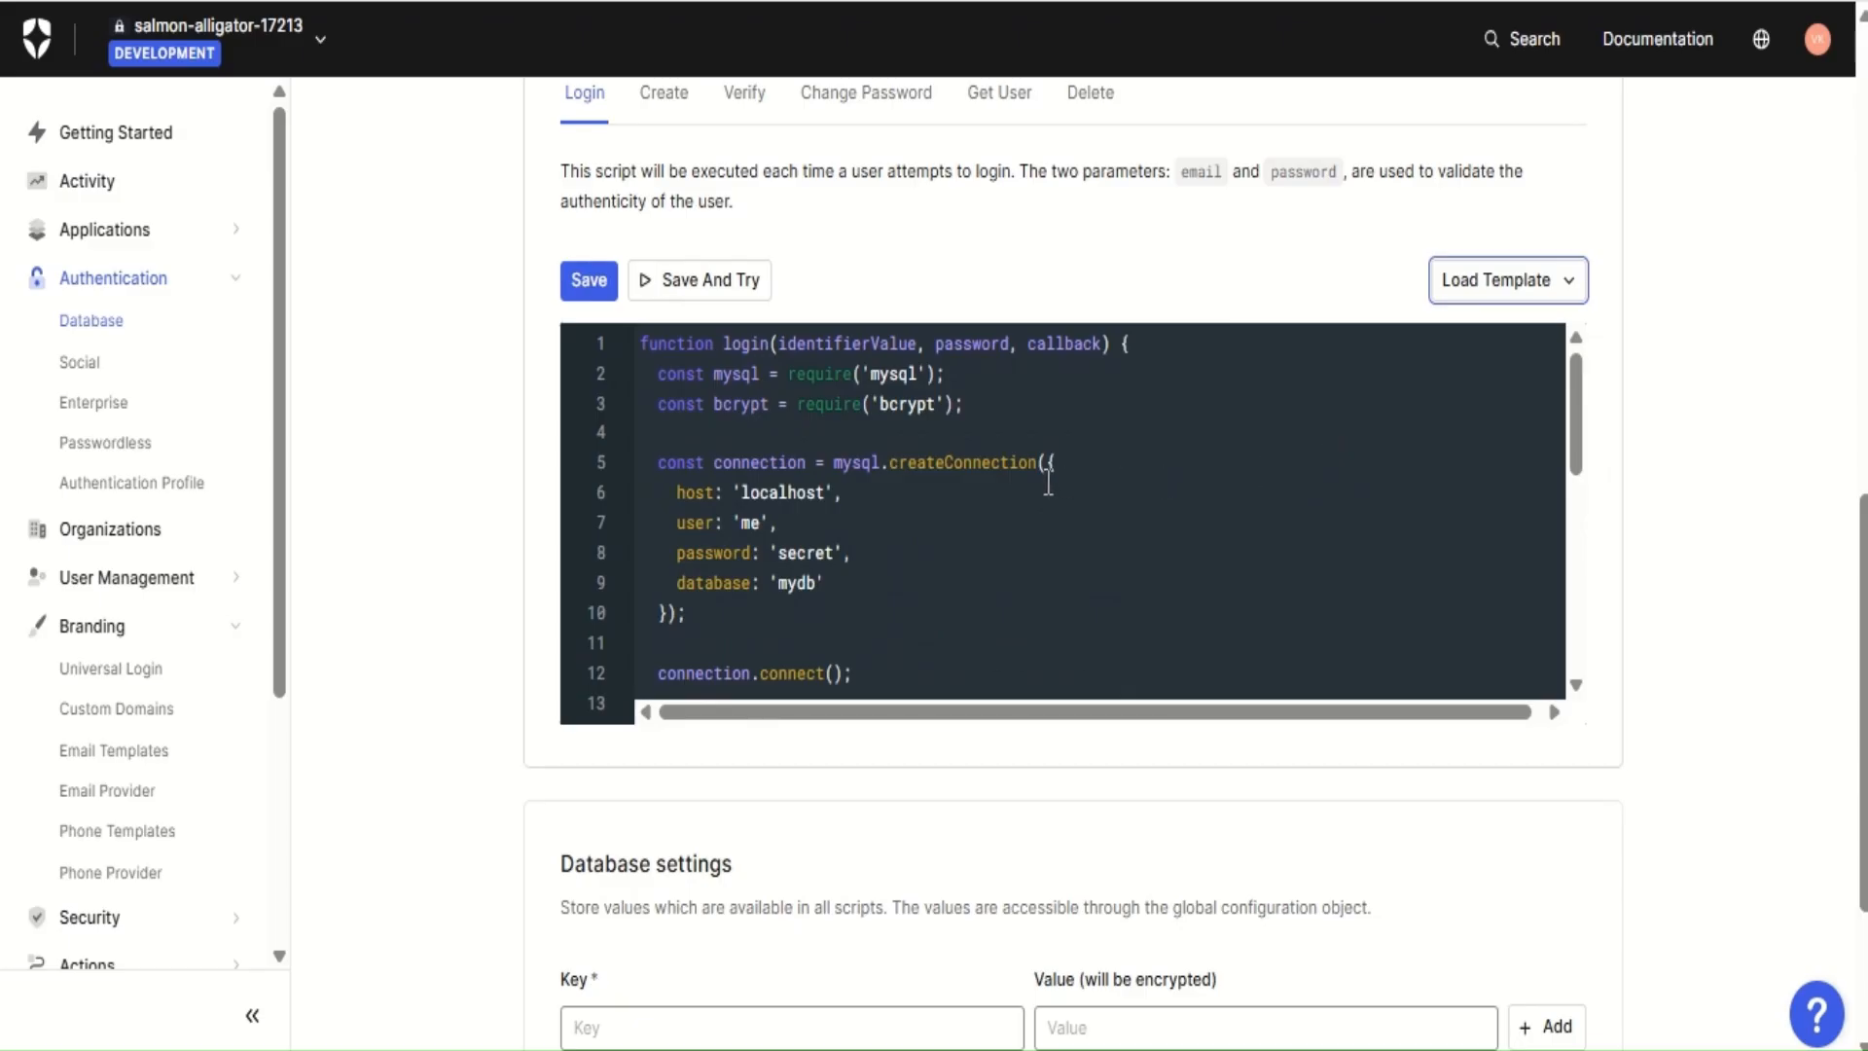
scroll(1048, 484, "down", 4)
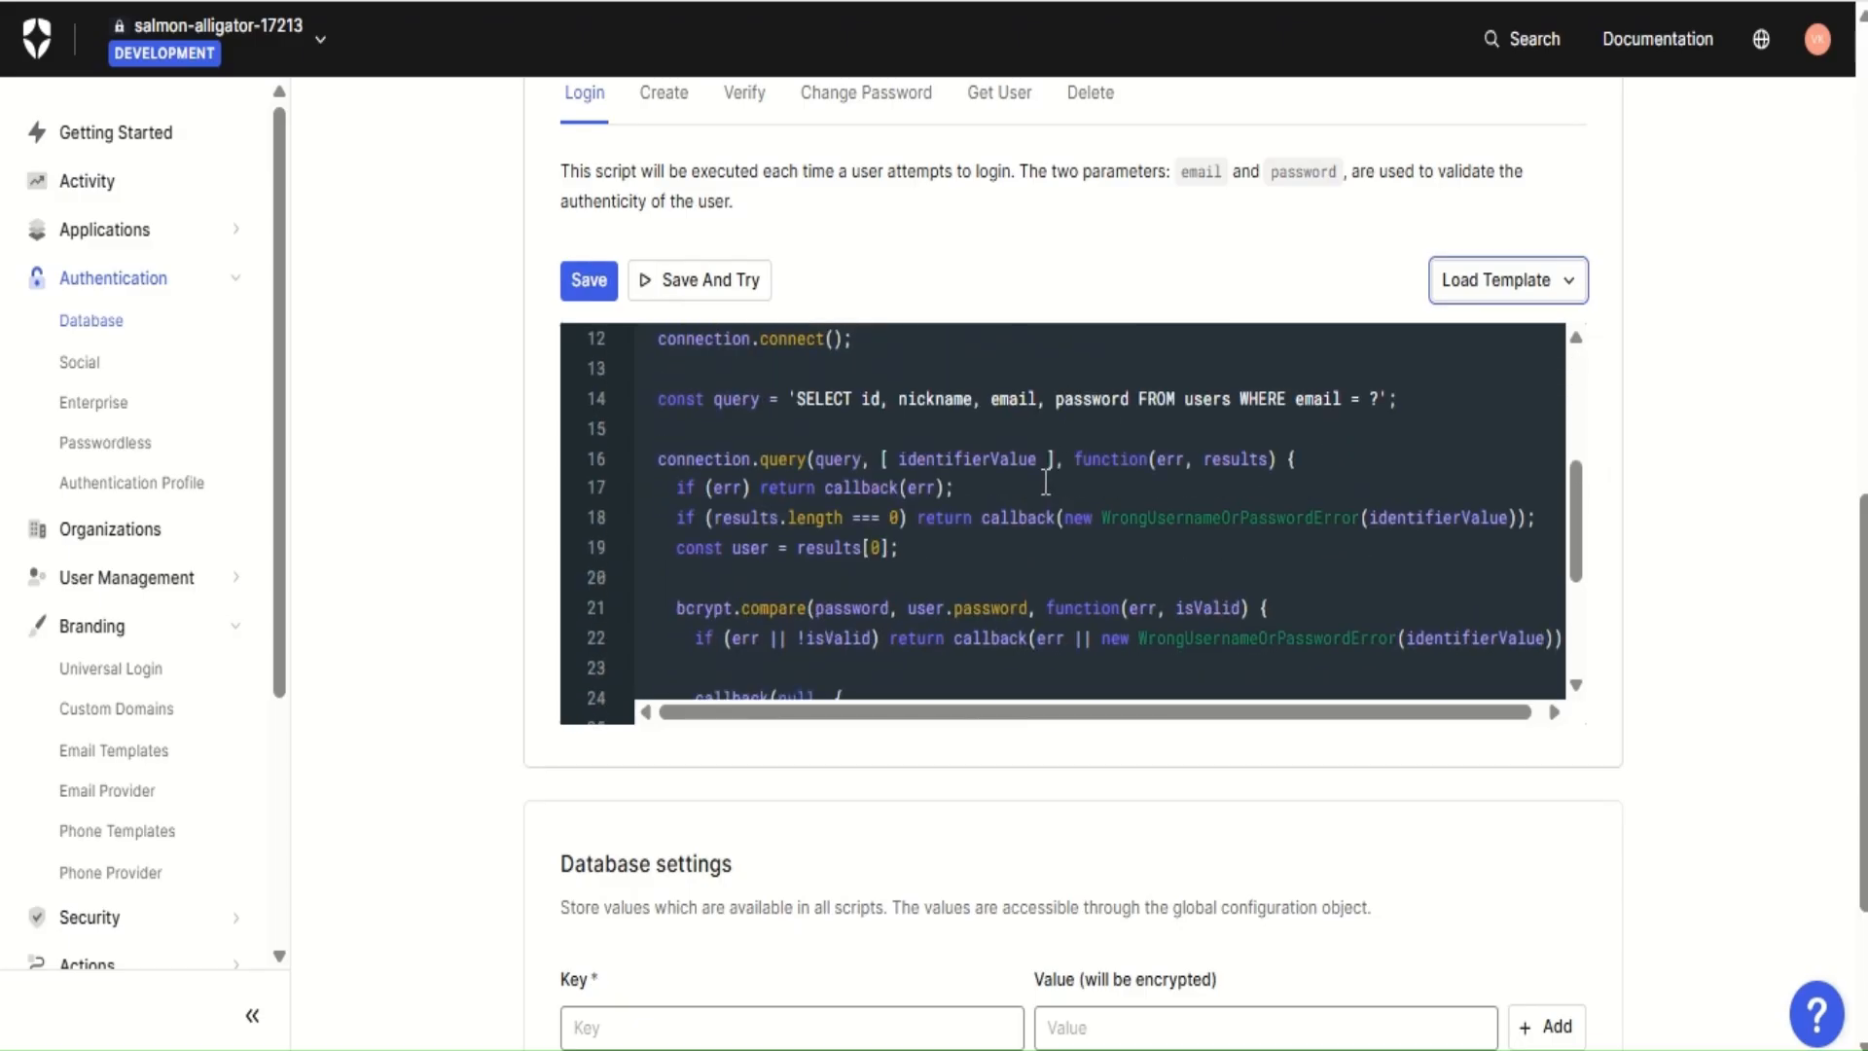
scroll(1045, 483, "up", 2)
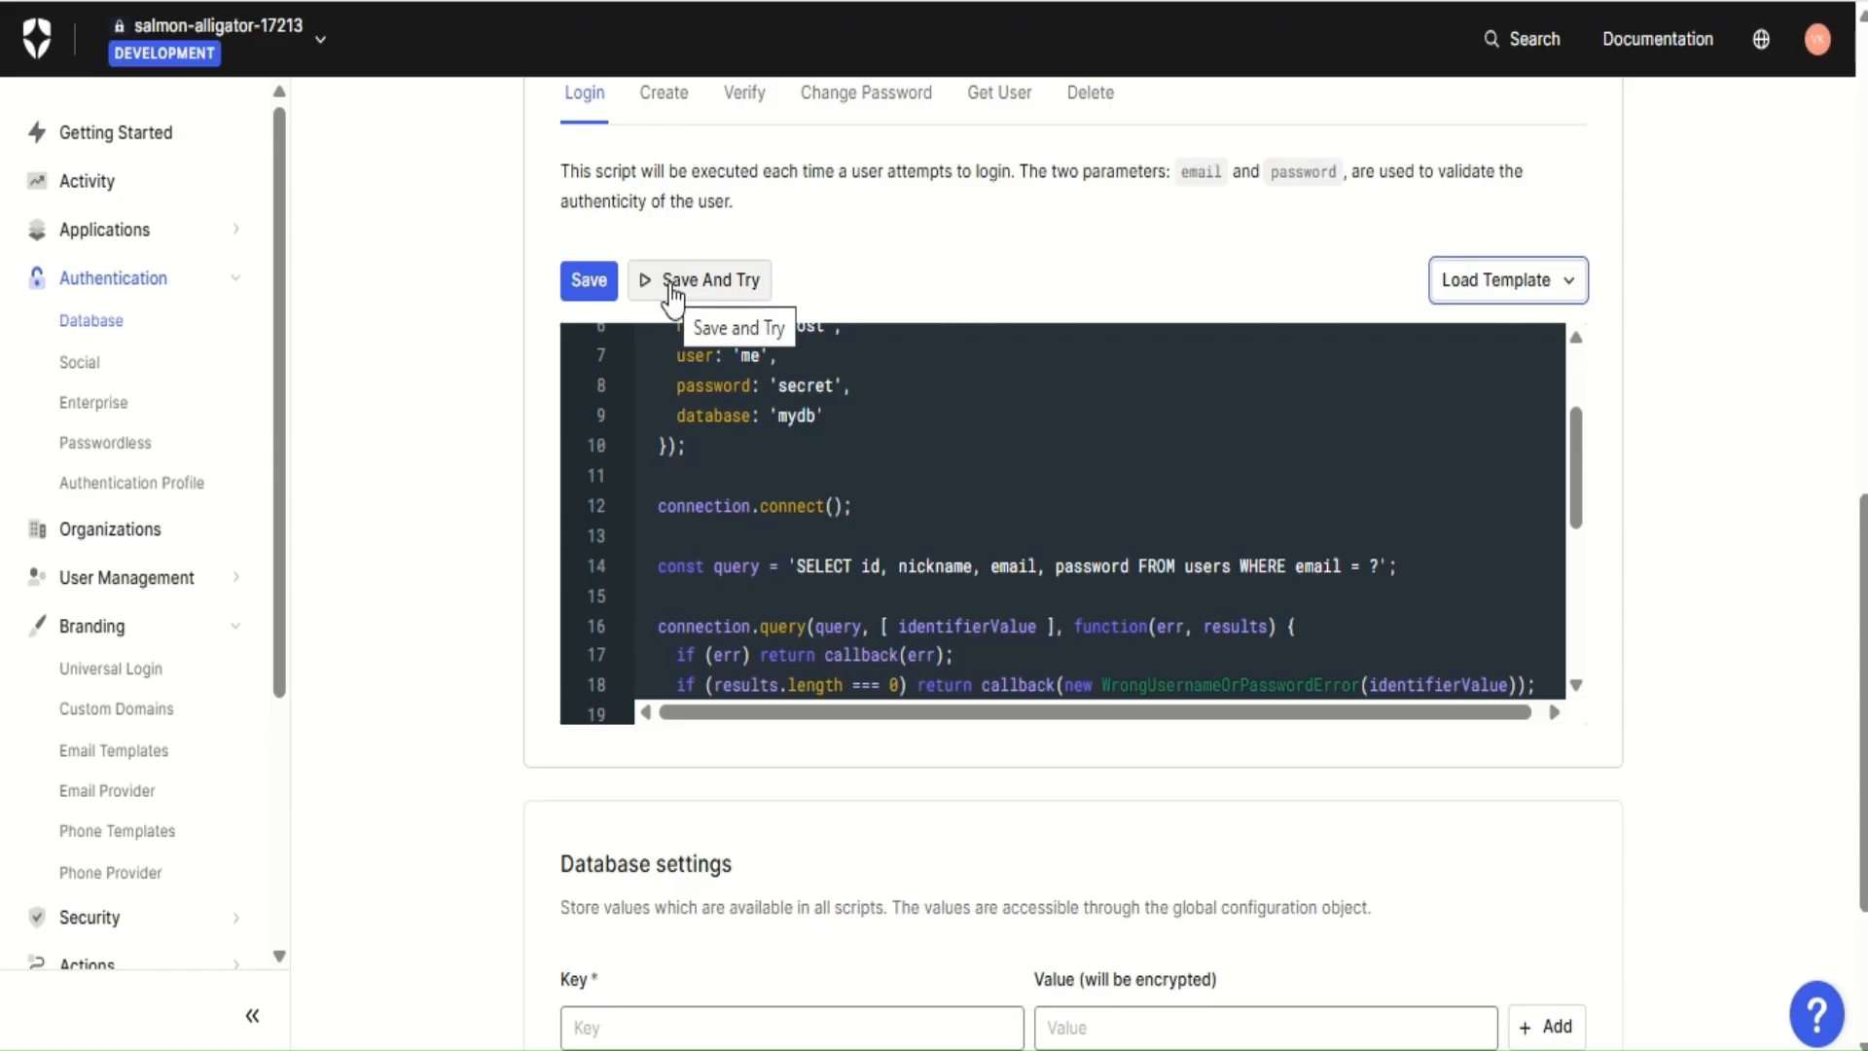
scroll(961, 259, "up", 8)
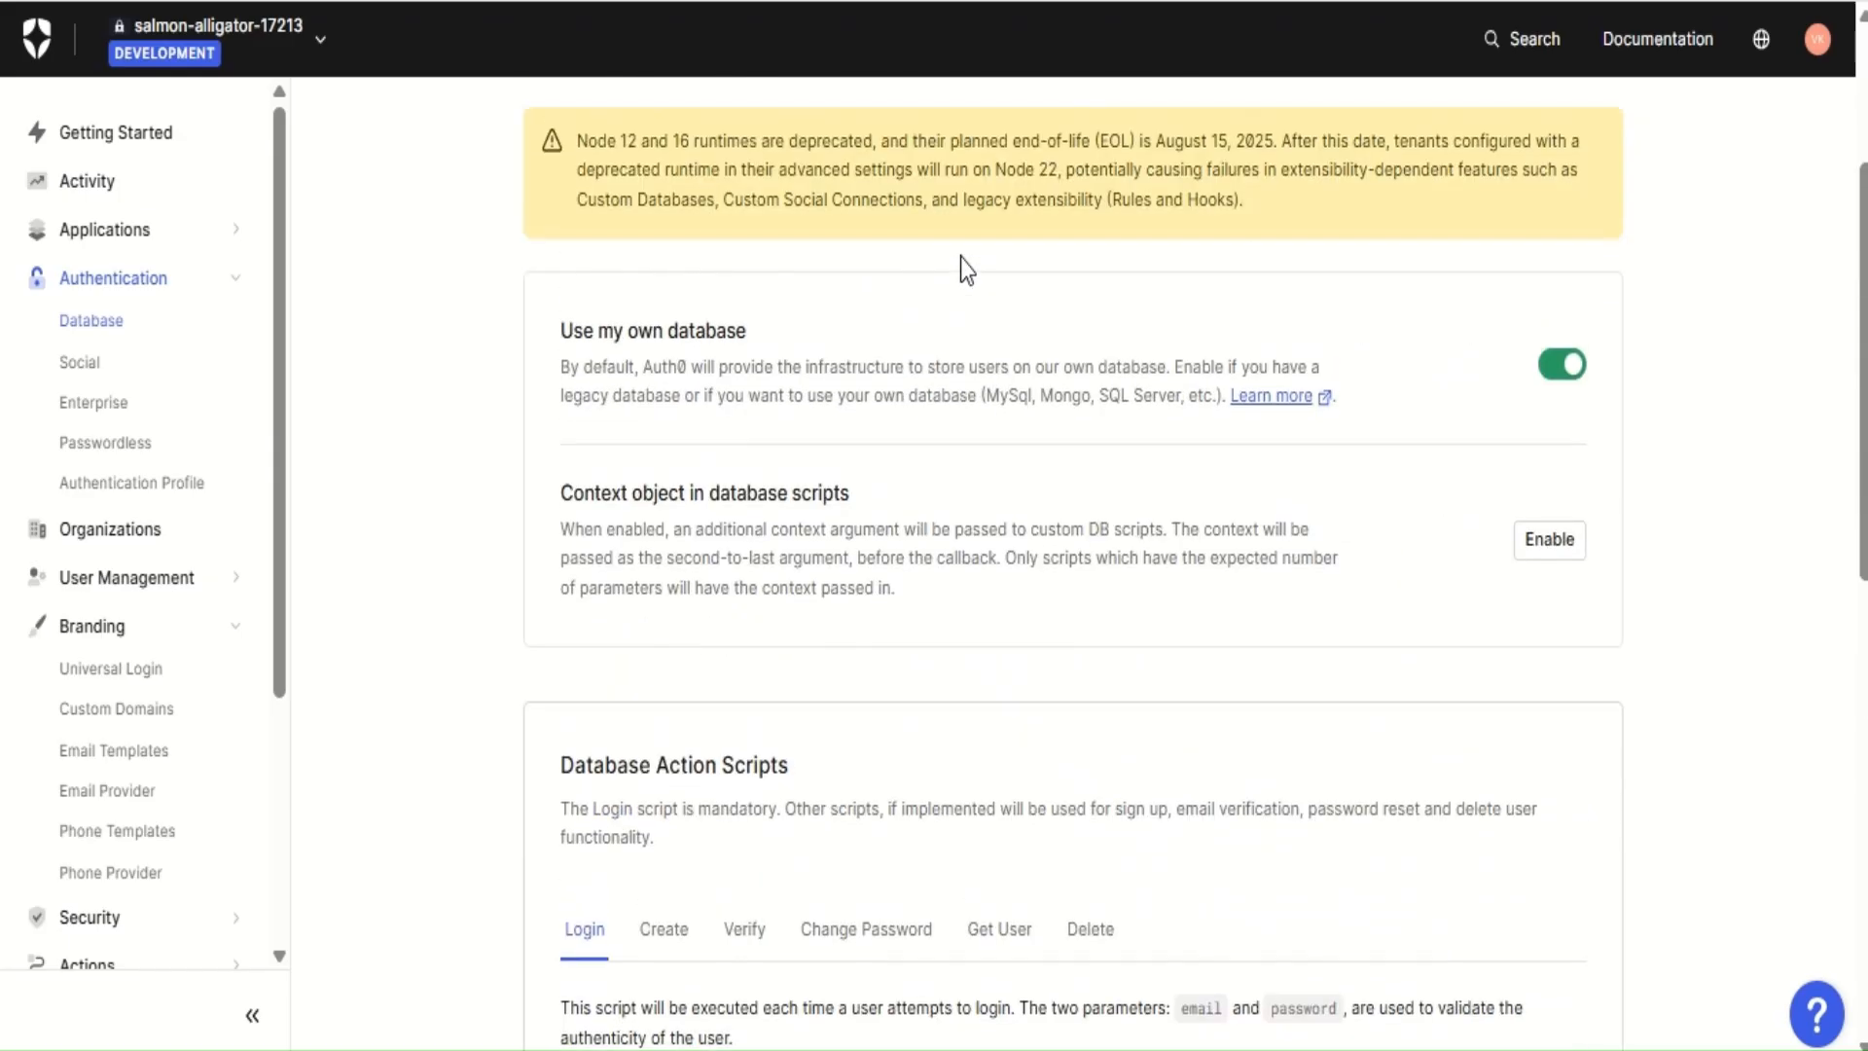
scroll(1275, 359, "up", 4)
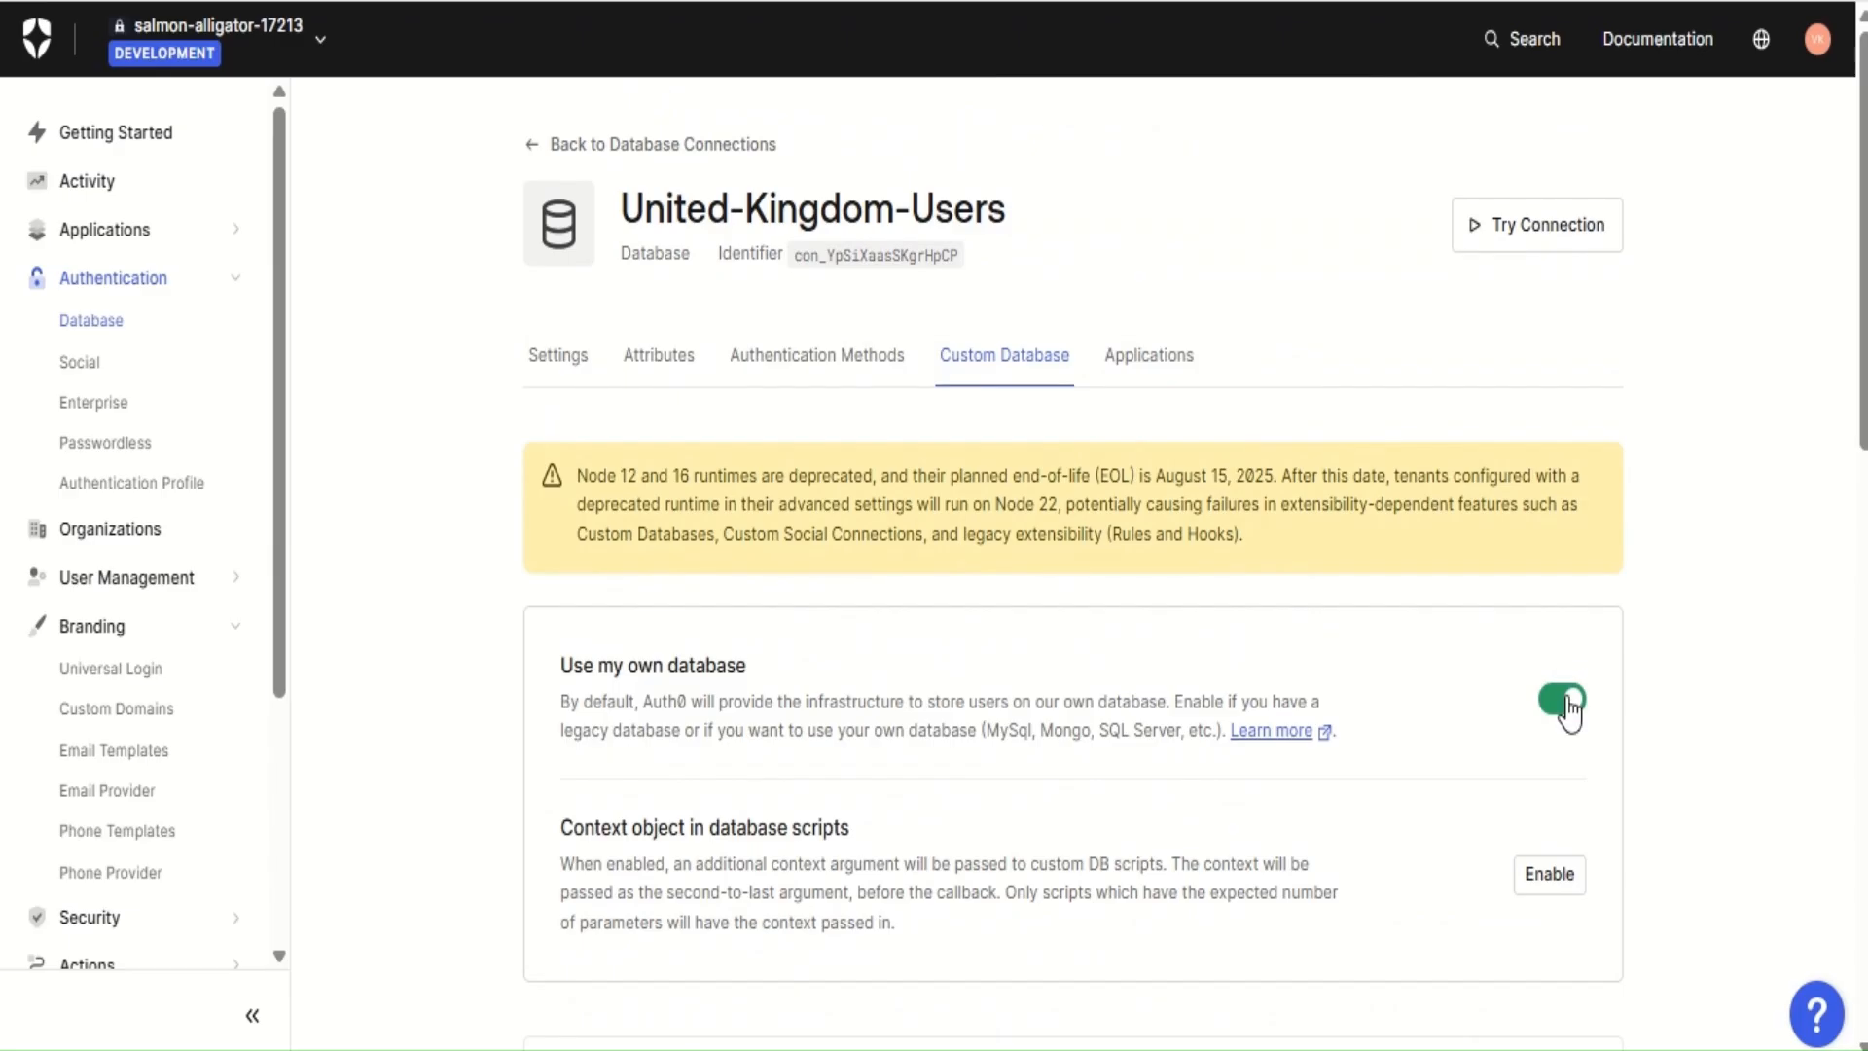
left_click(1566, 700)
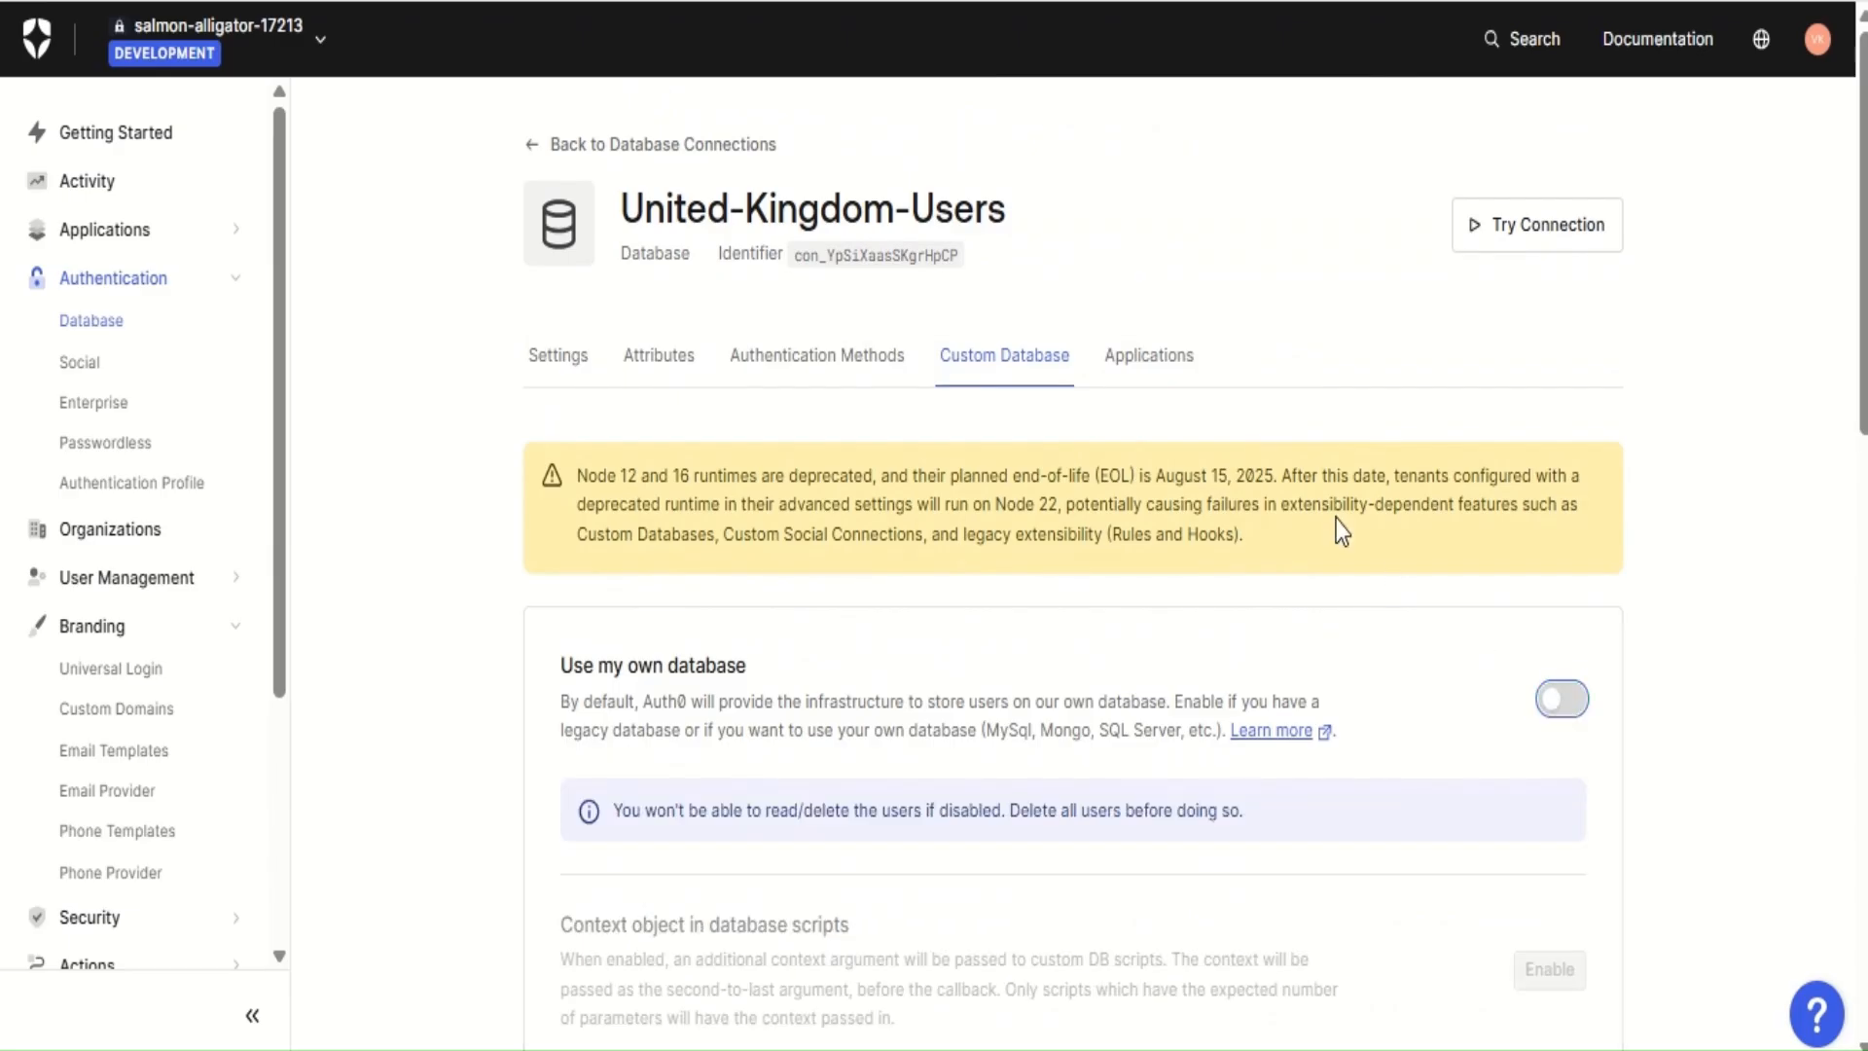
Step: Enable United-Kingdom-Users for Book Library Digital, Lab: Web App and API Explorer Application
left_click(1171, 358)
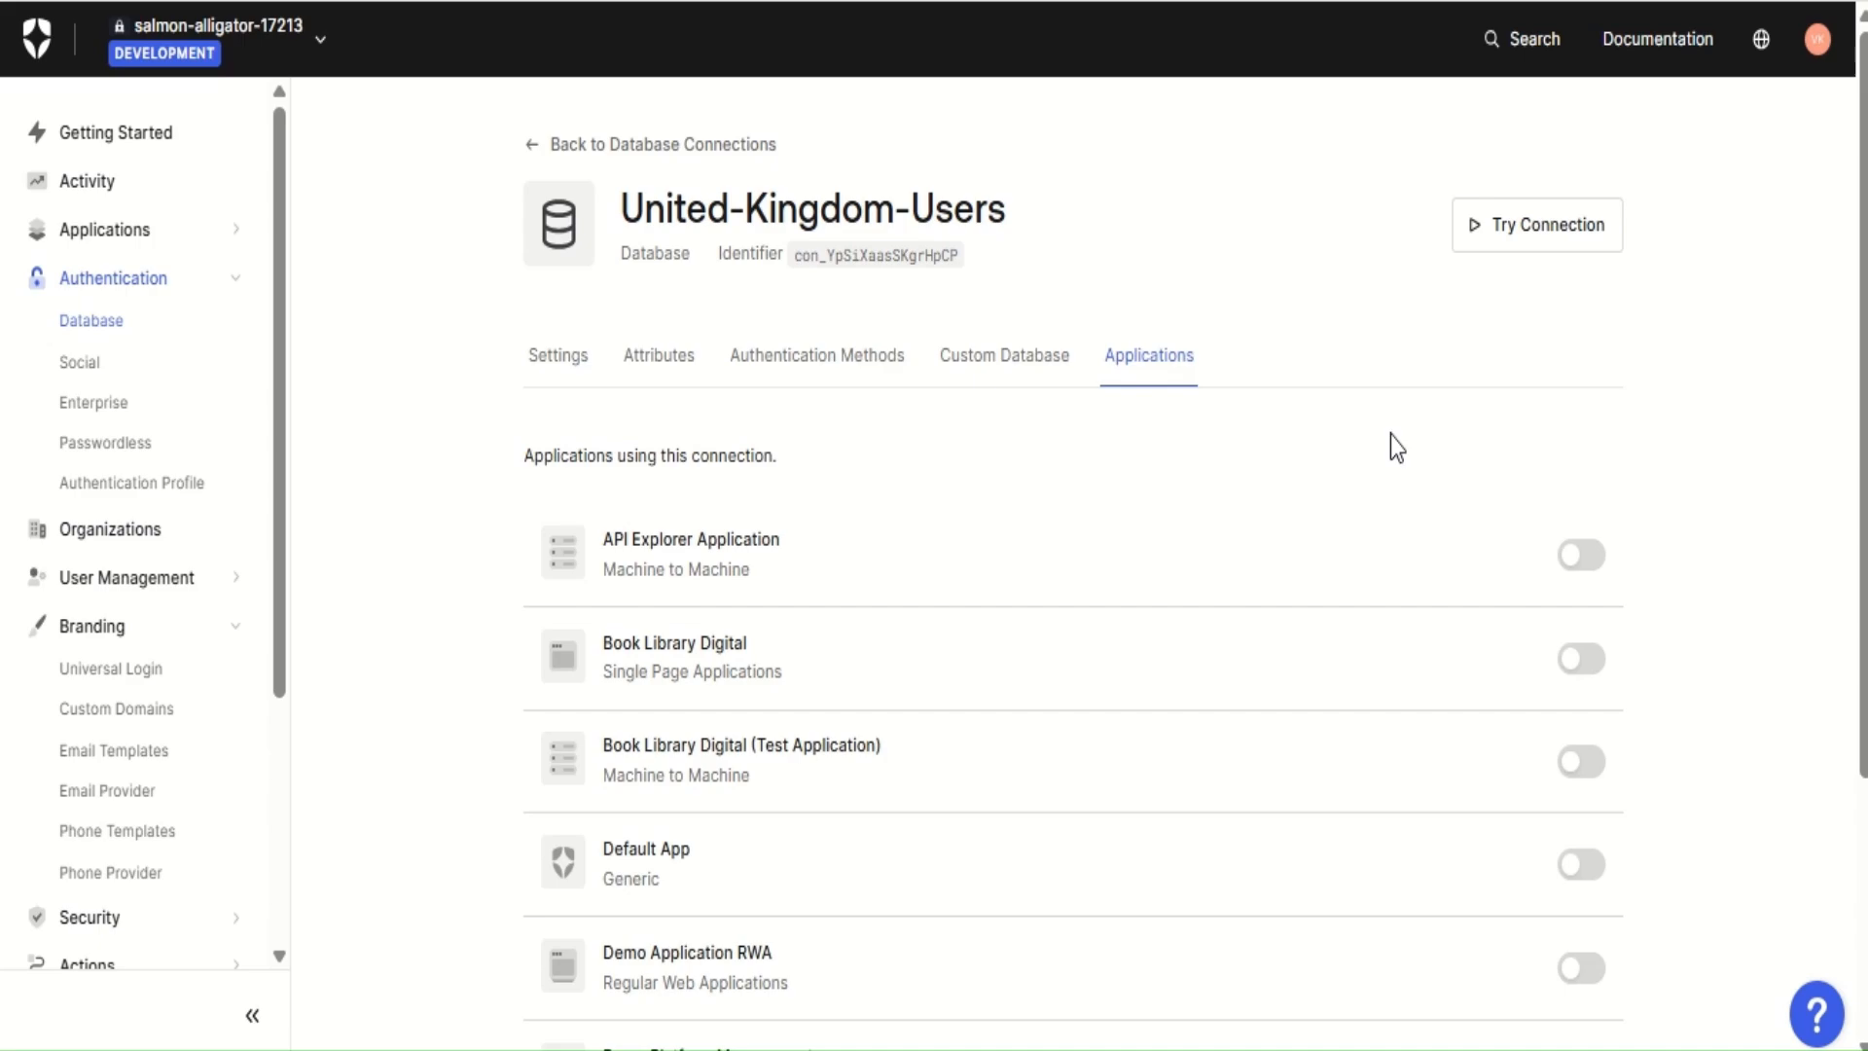
left_click(1581, 659)
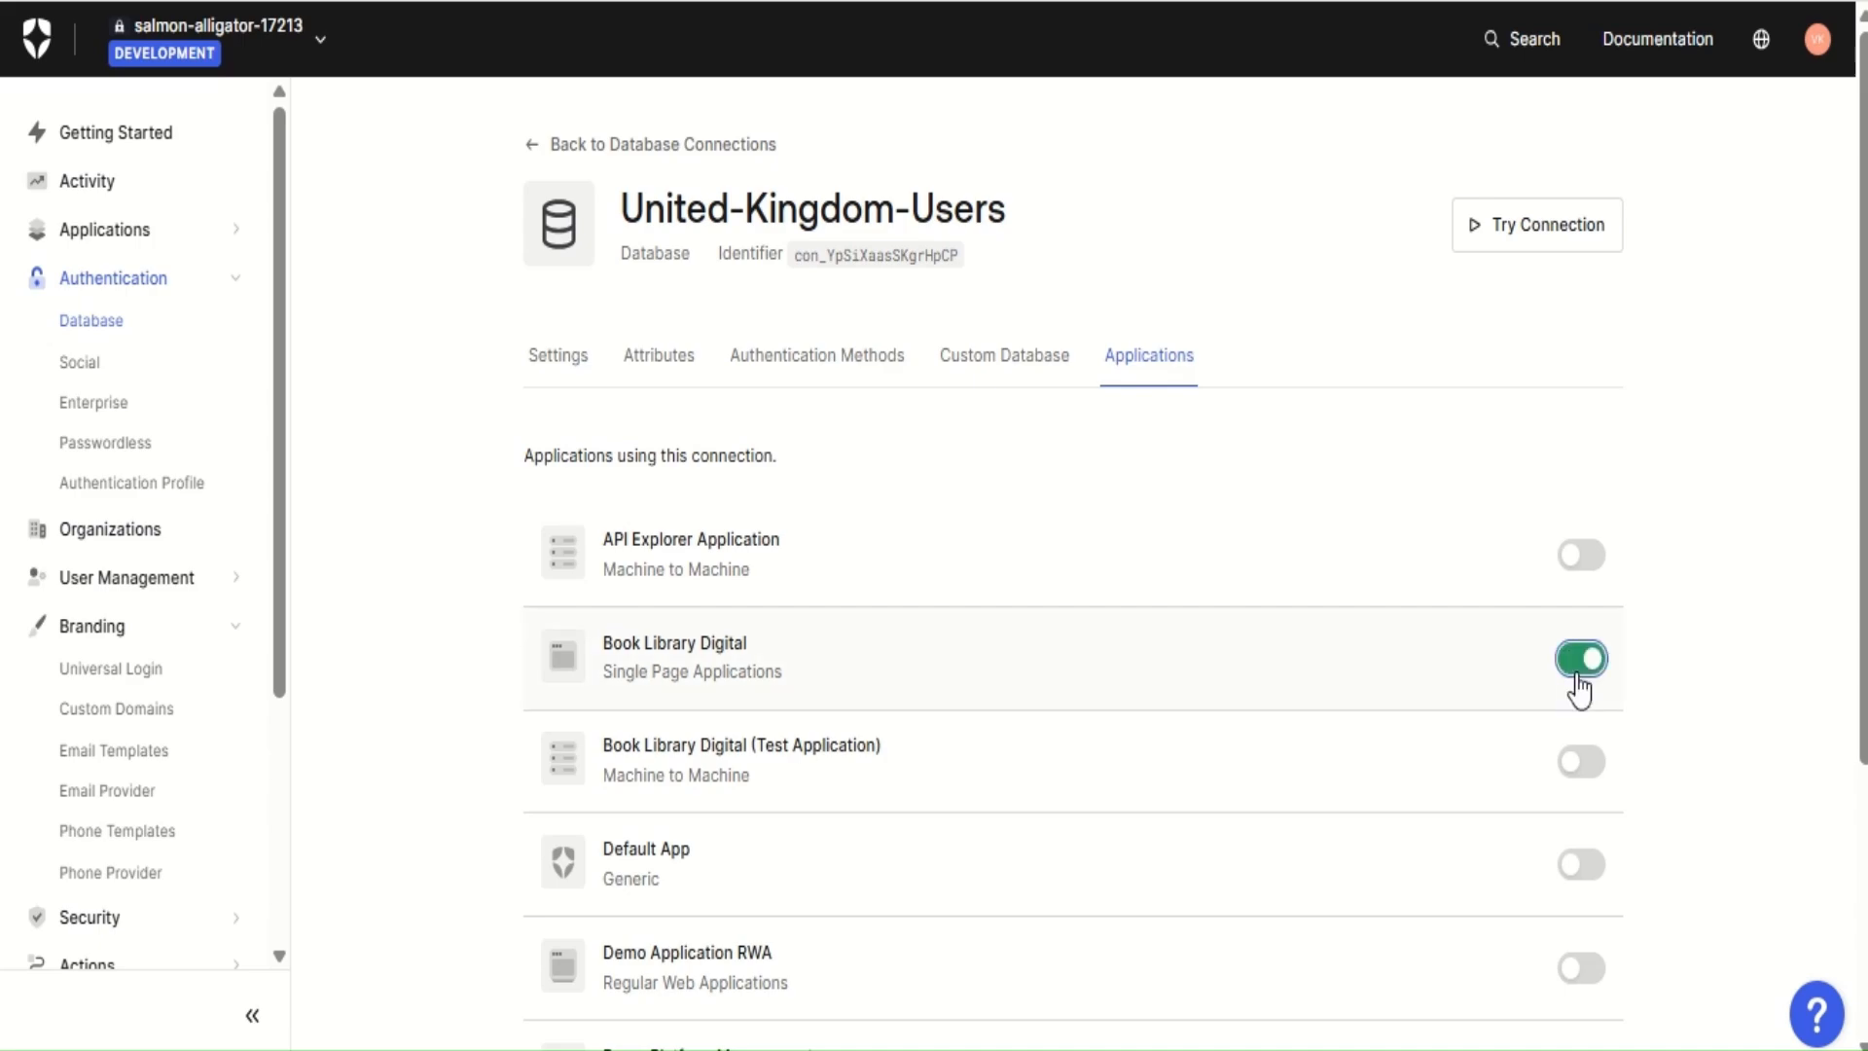
scroll(1577, 677, "down", 3)
scroll(1581, 688, "down", 2)
left_click(1589, 790)
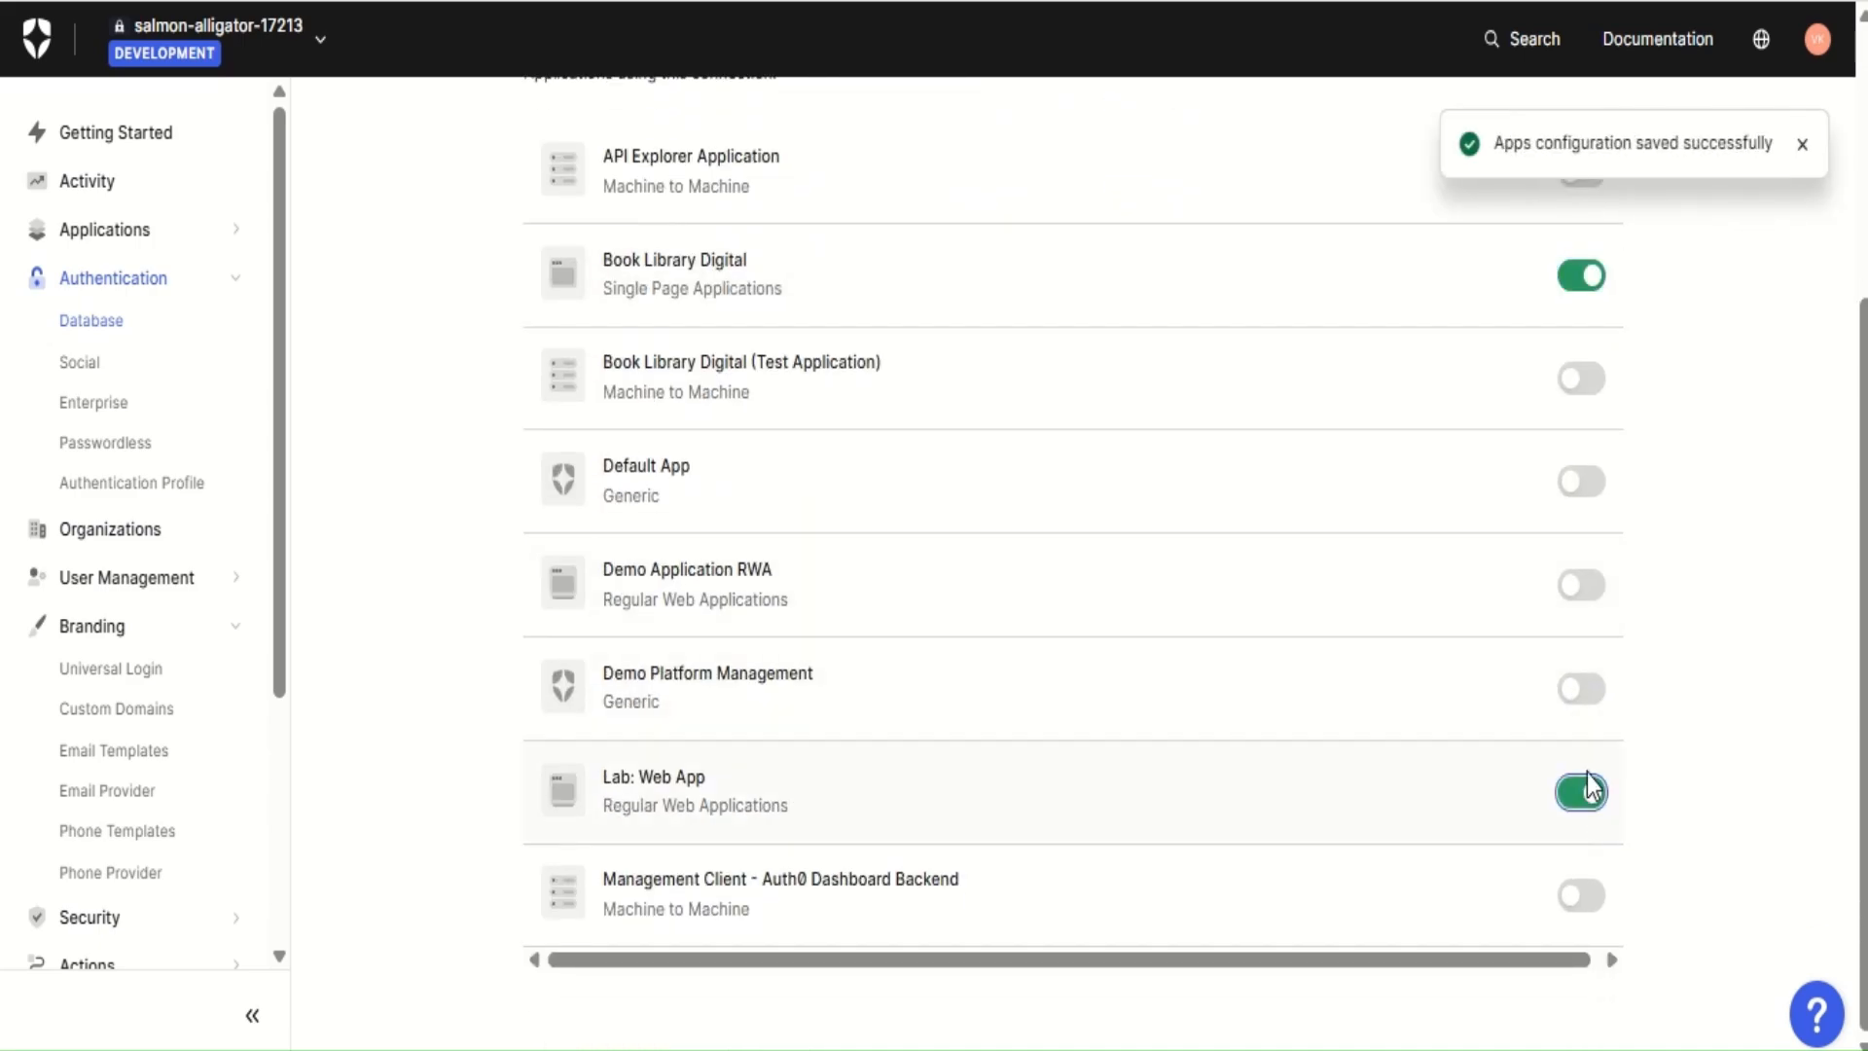
scroll(1601, 471, "up", 2)
left_click(1580, 352)
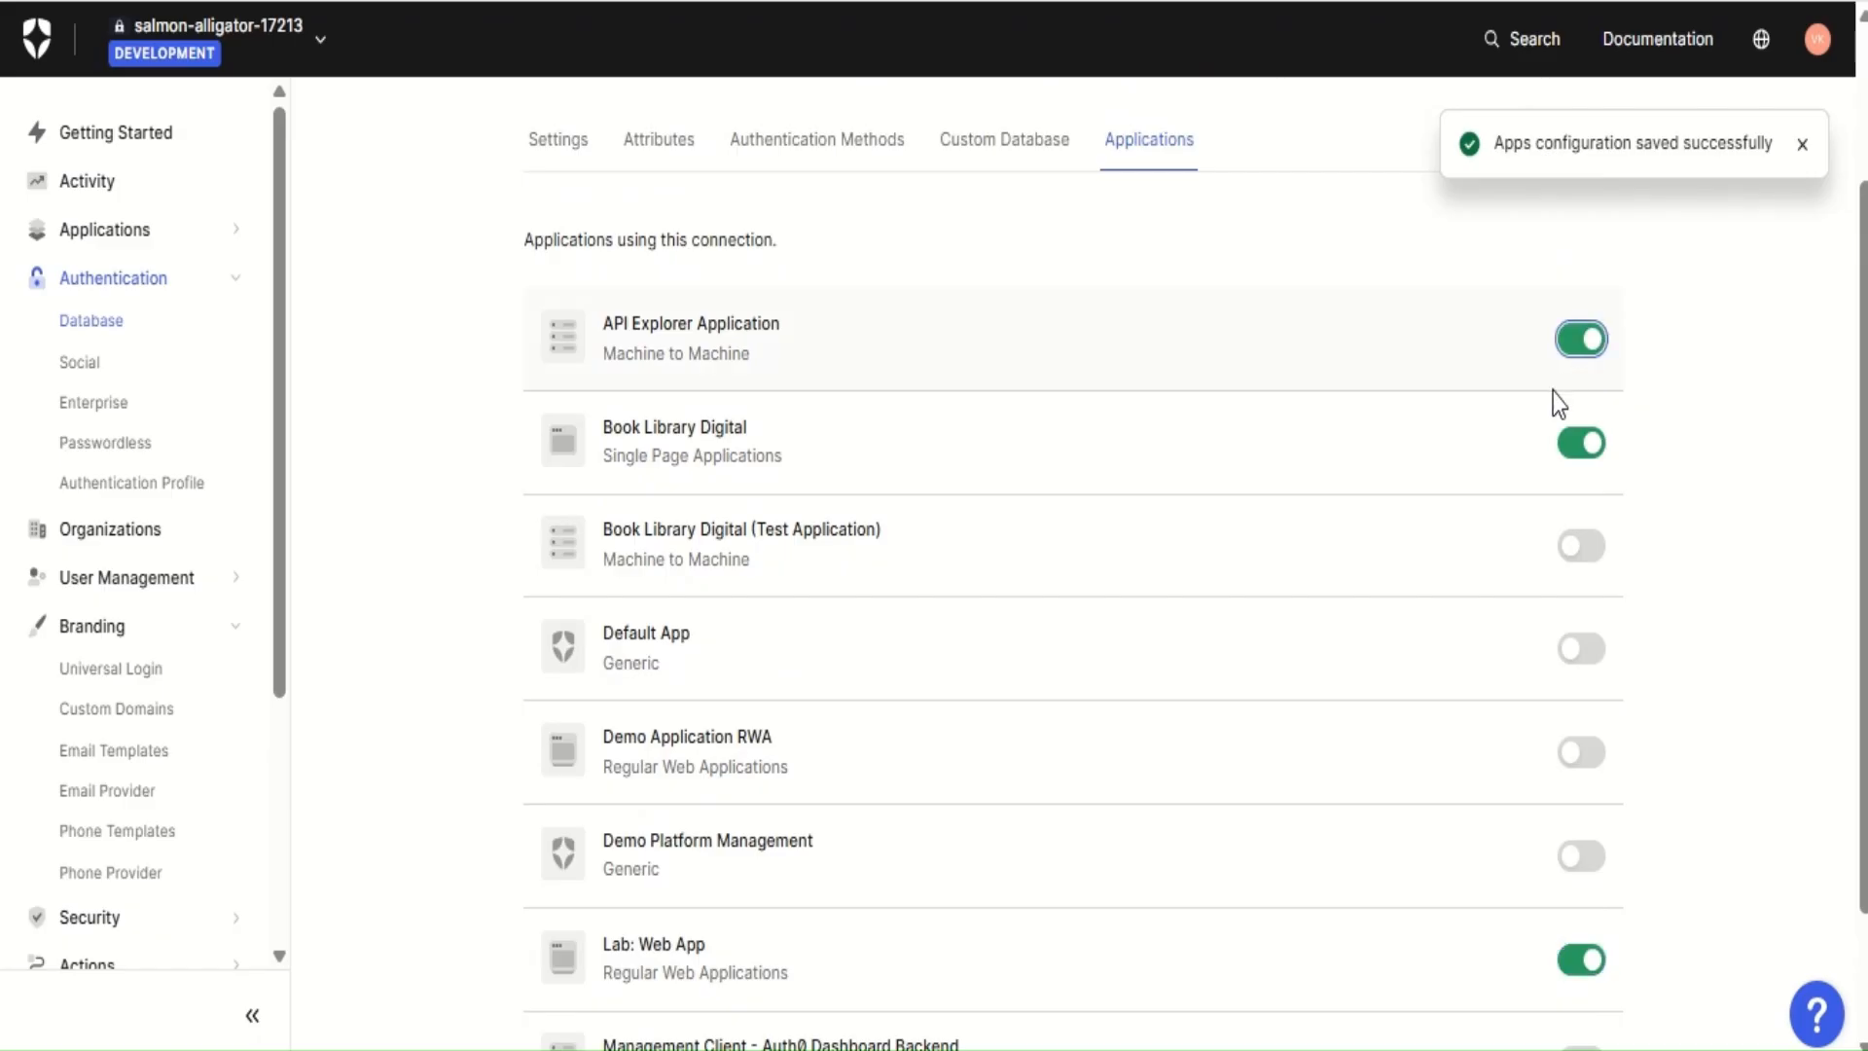
scroll(1553, 393, "up", 2)
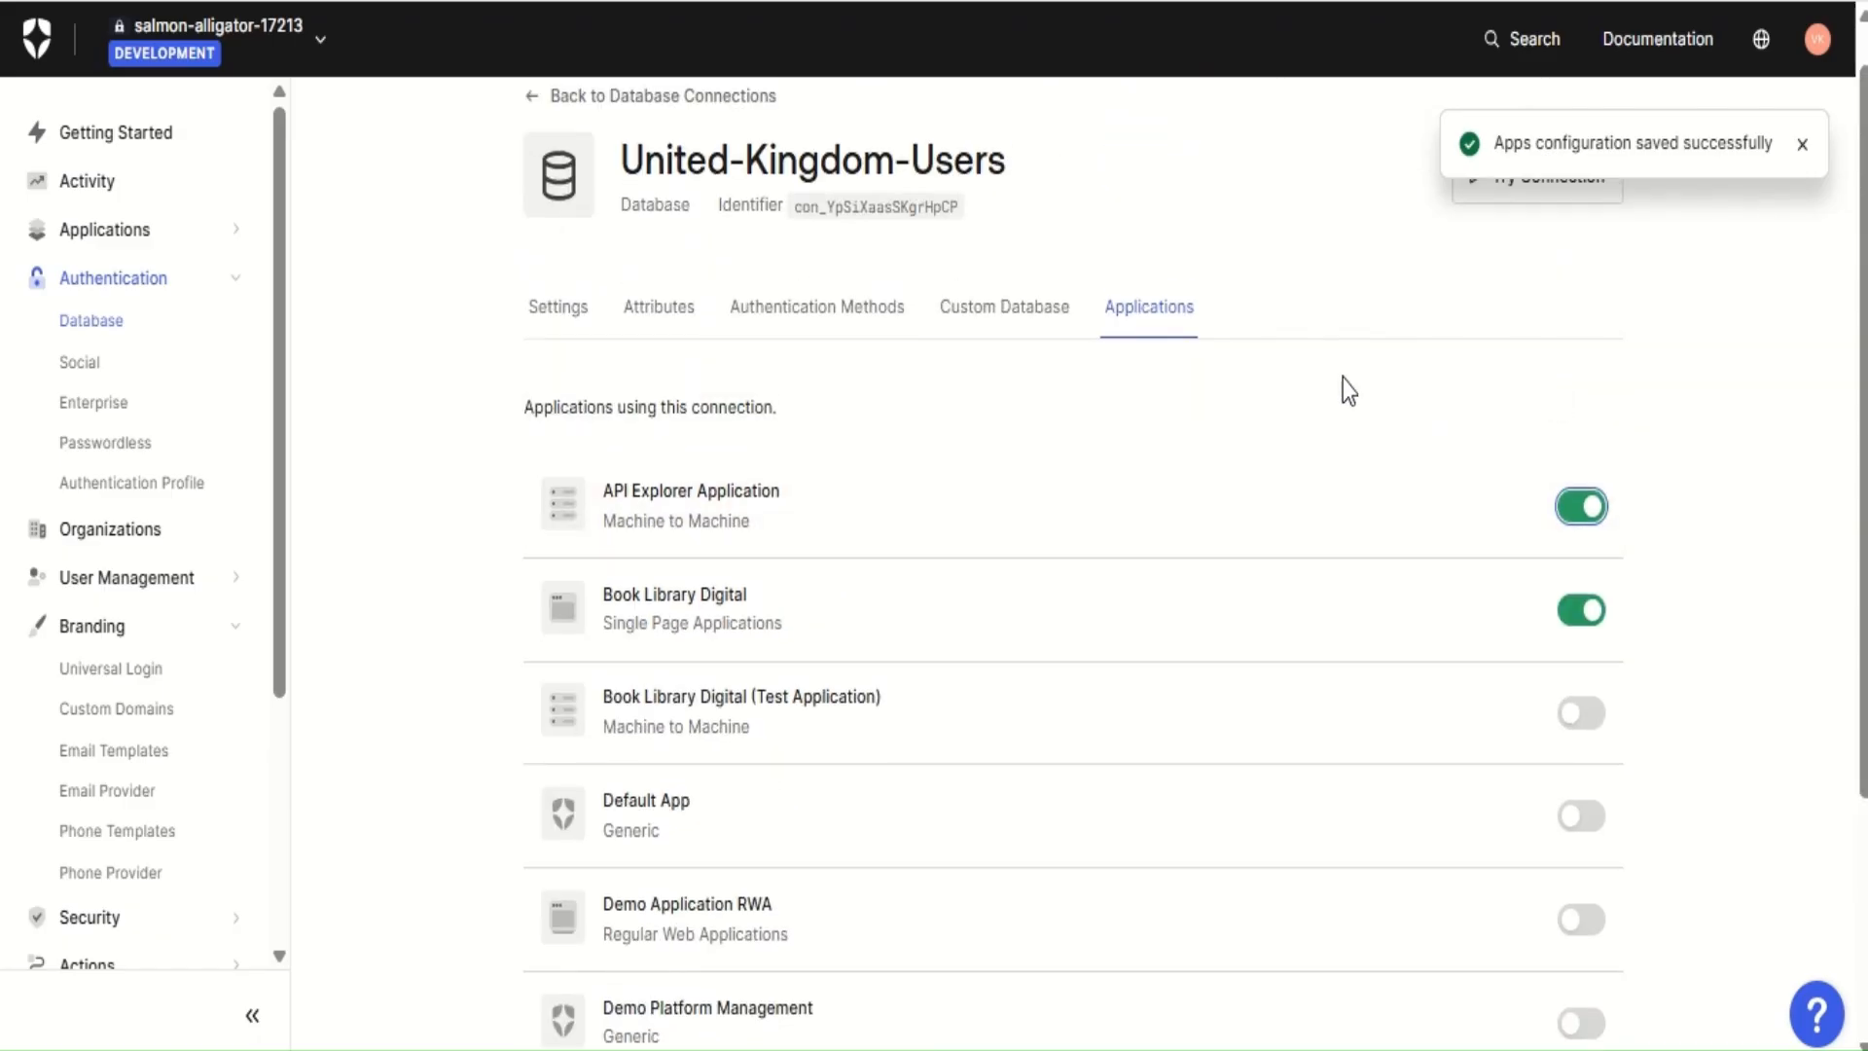
scroll(1342, 378, "up", 1)
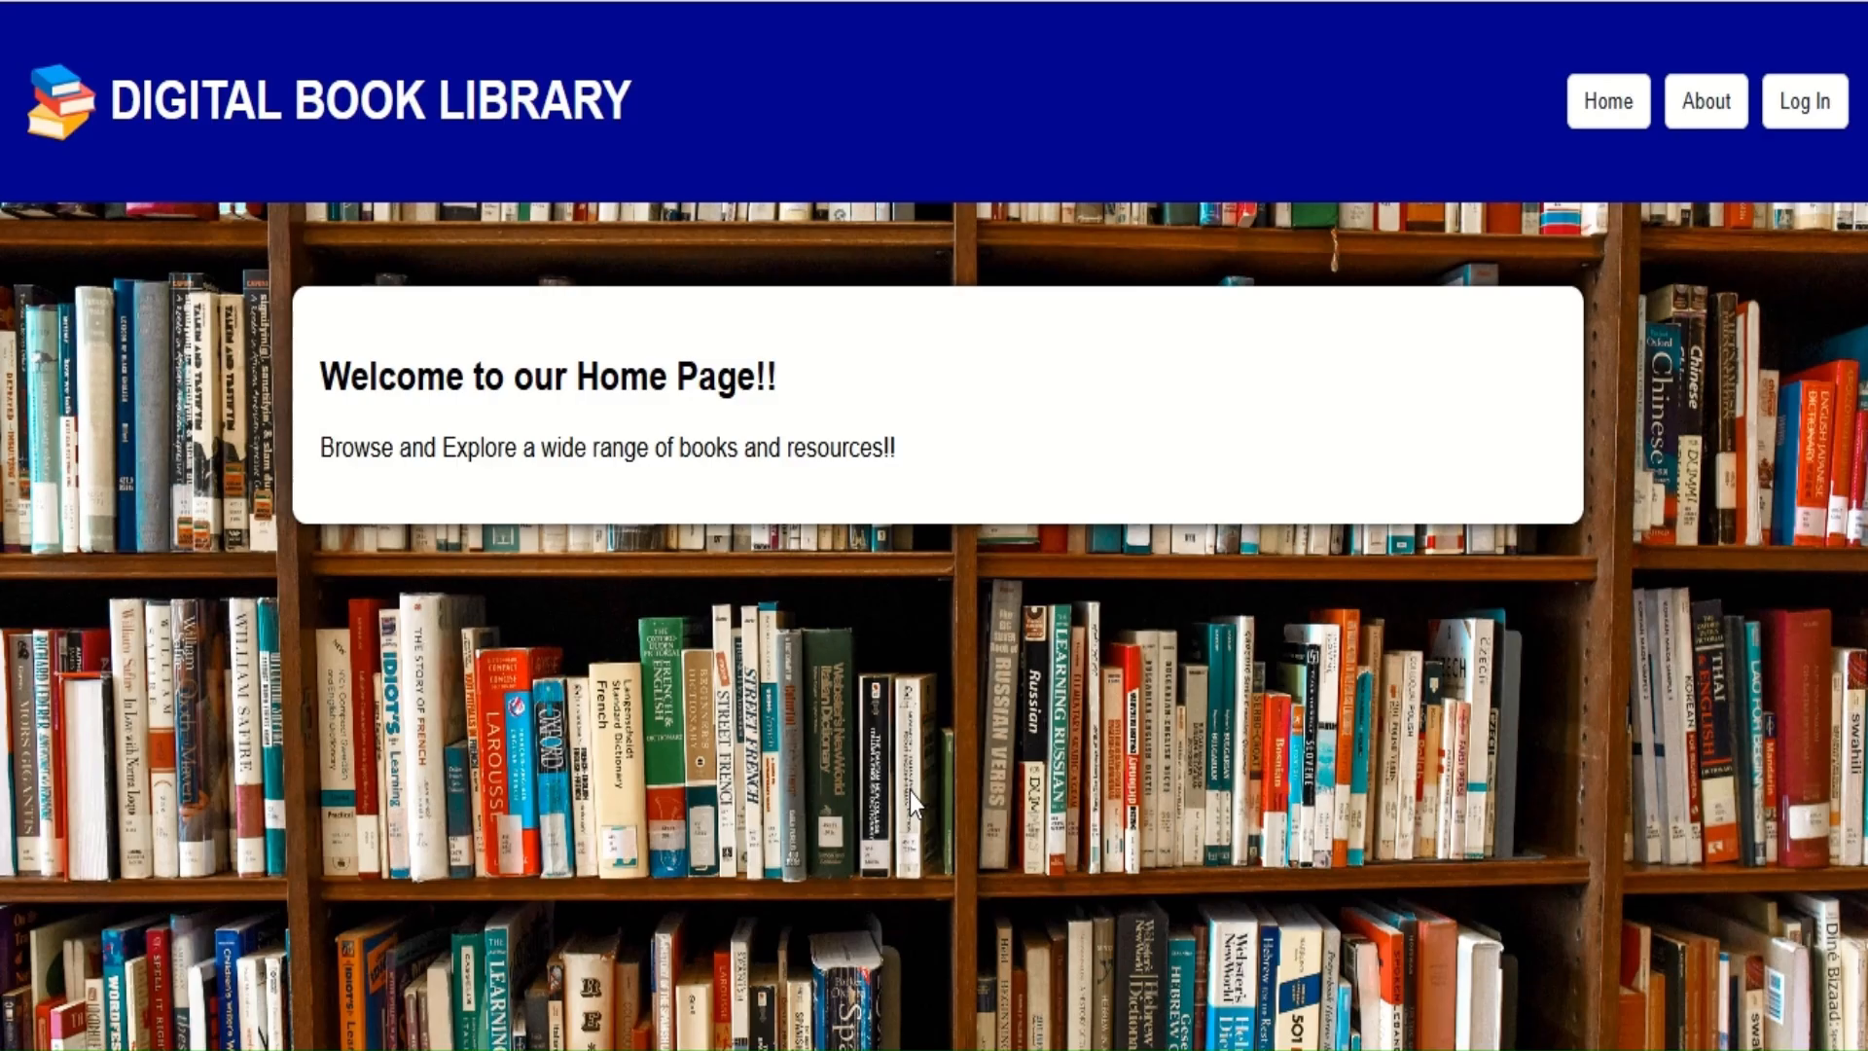
Step: Open the library's sign-up form and enter the new user's full name and e-mail
left_click(1804, 103)
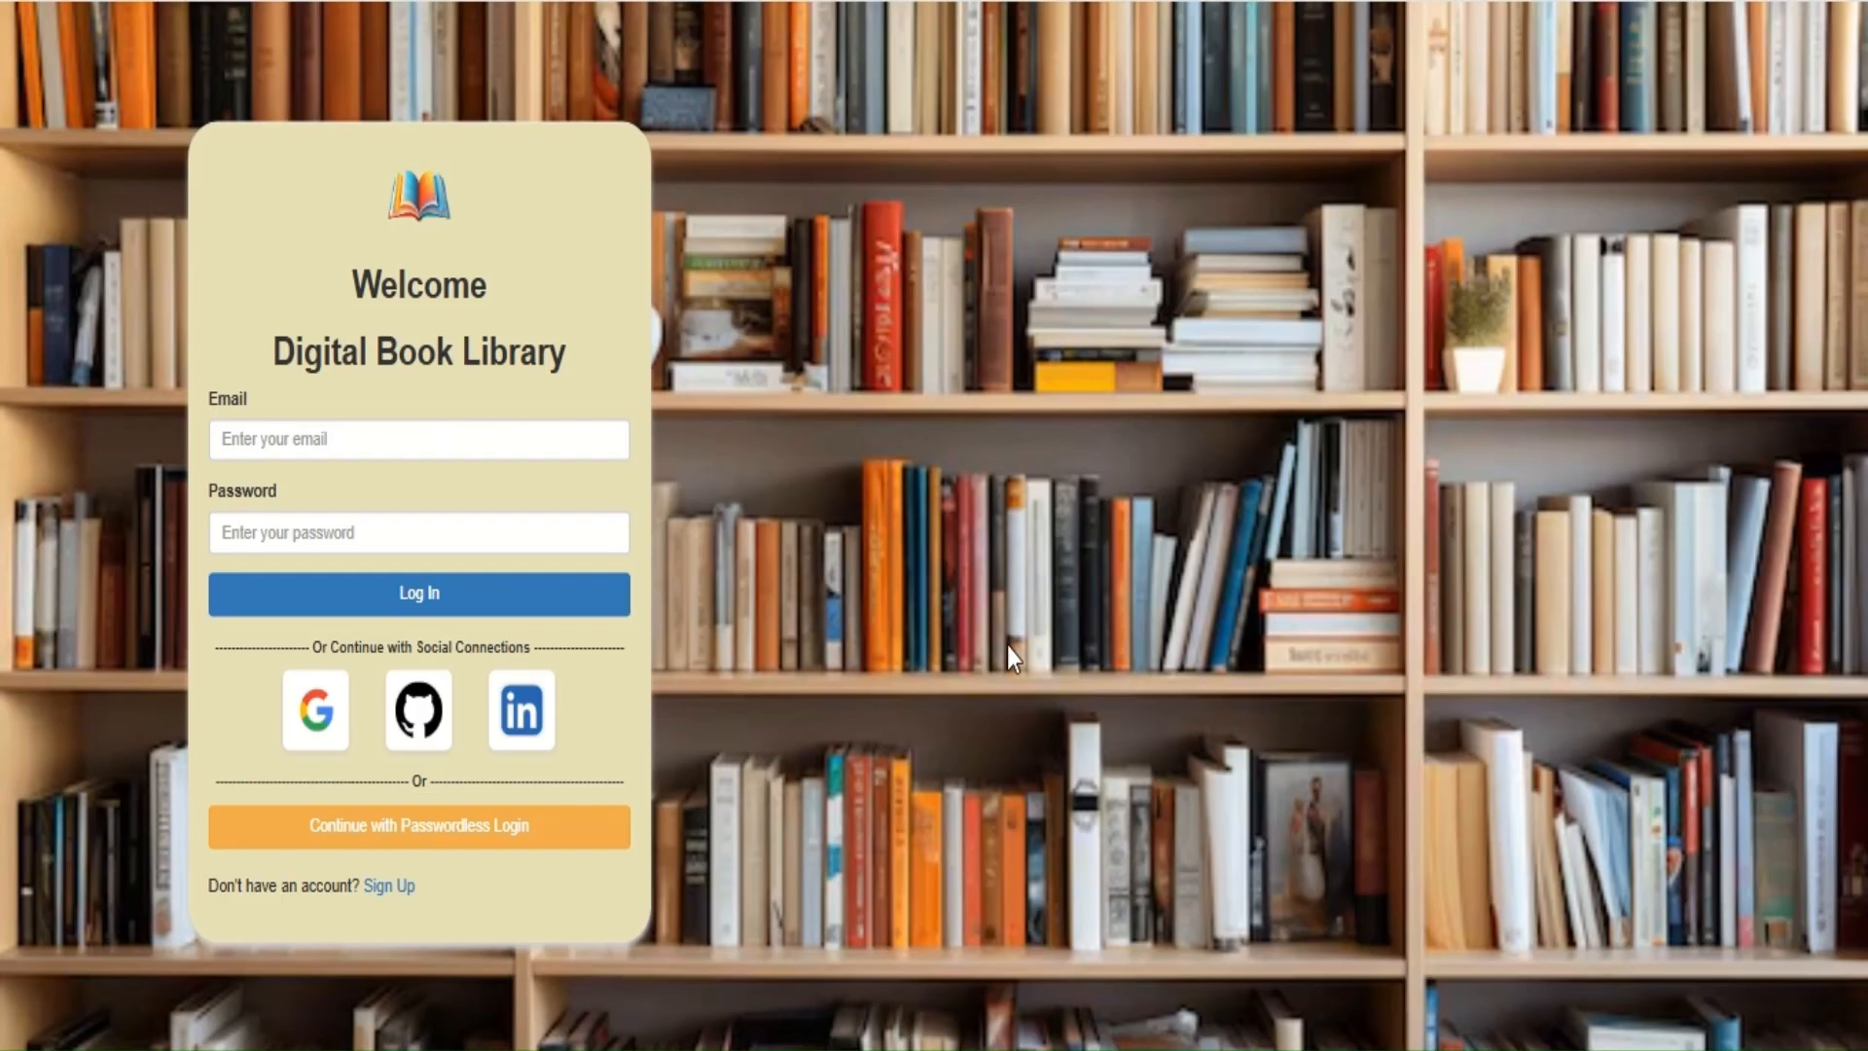
left_click(380, 885)
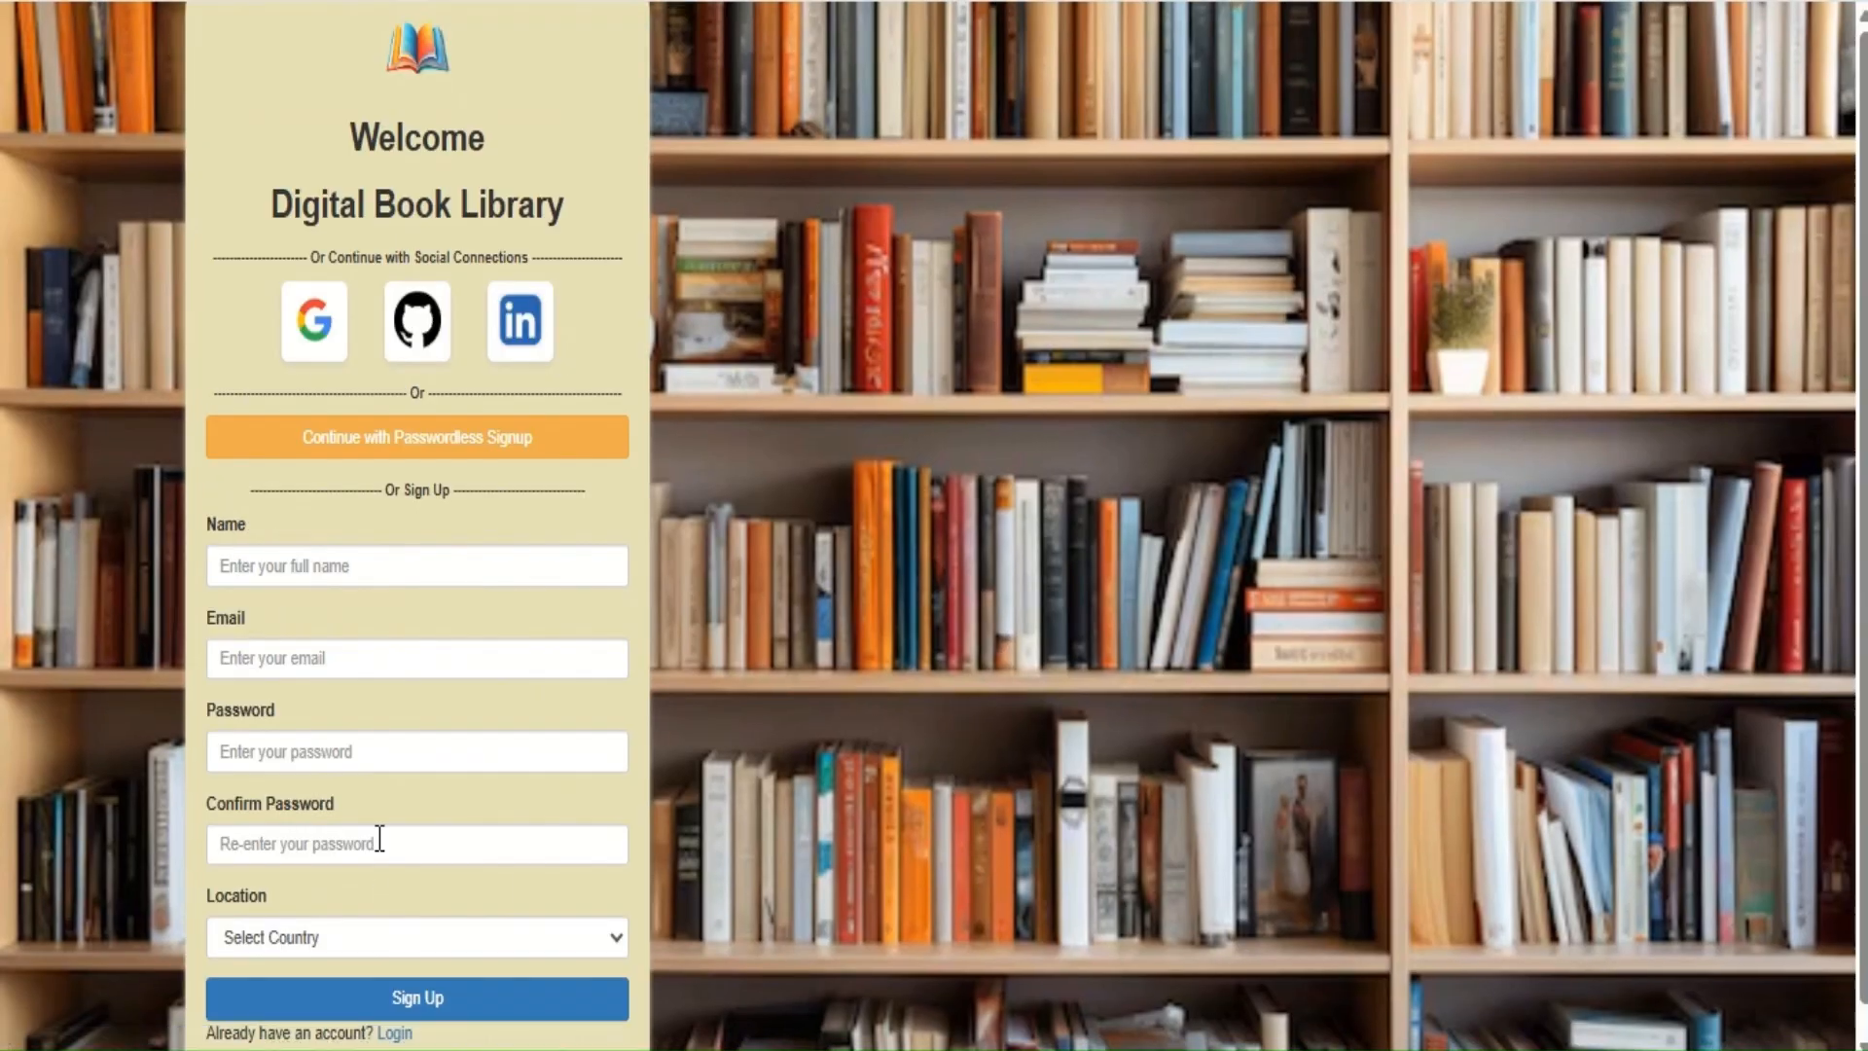
left_click(396, 562)
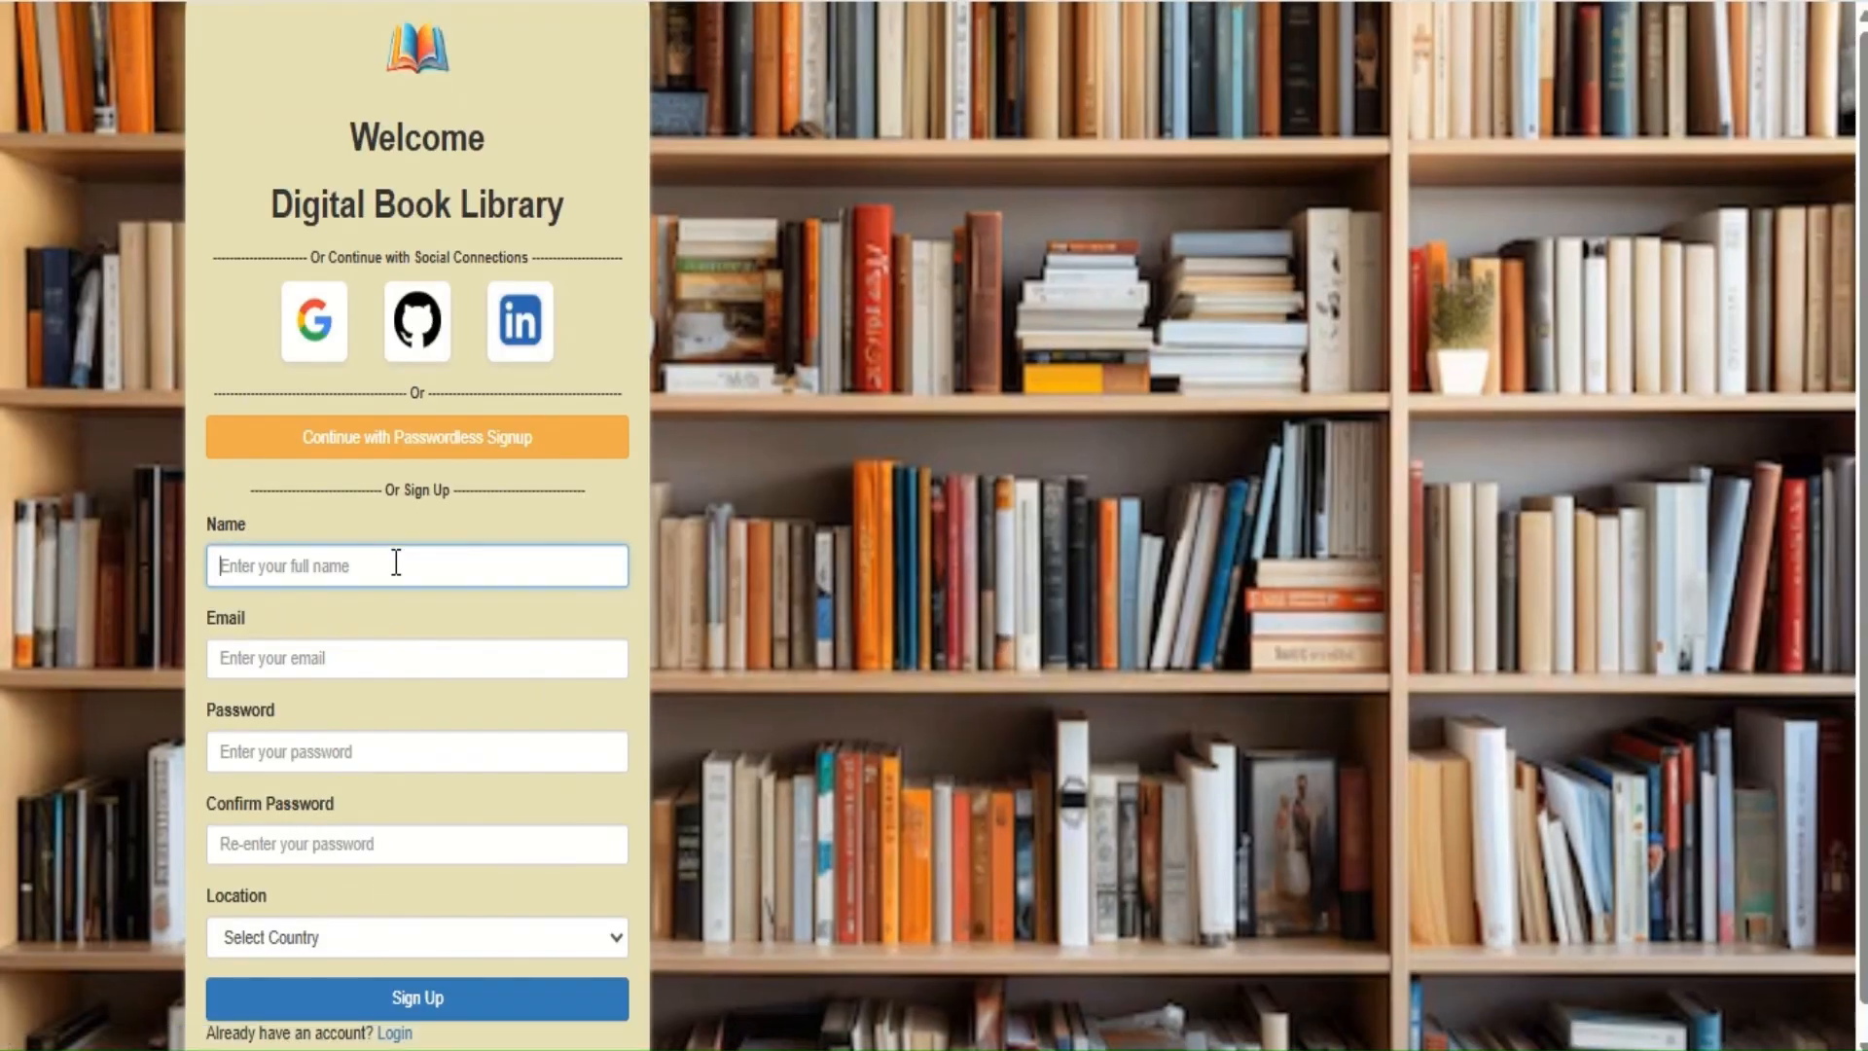
left_click(408, 658)
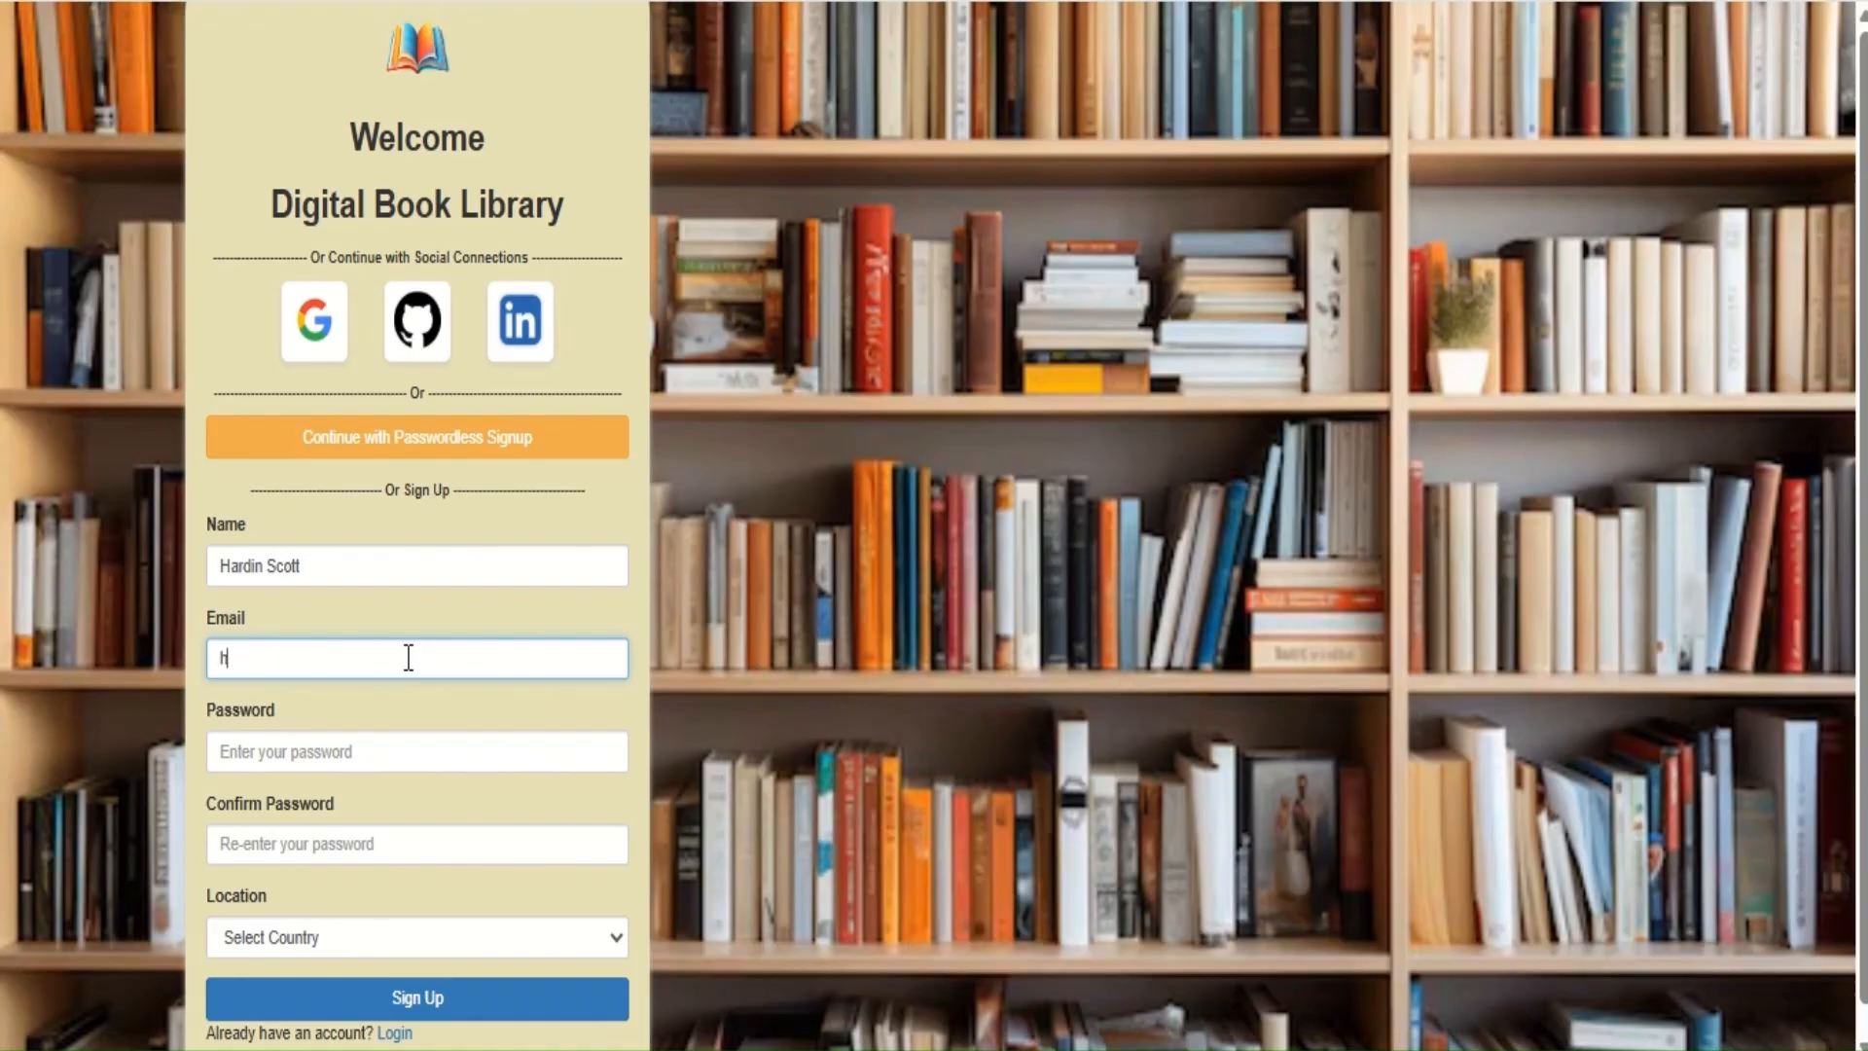
Step: Enter and confirm the password, choose United Kingdom as location, and submit the sign-up
left_click(405, 750)
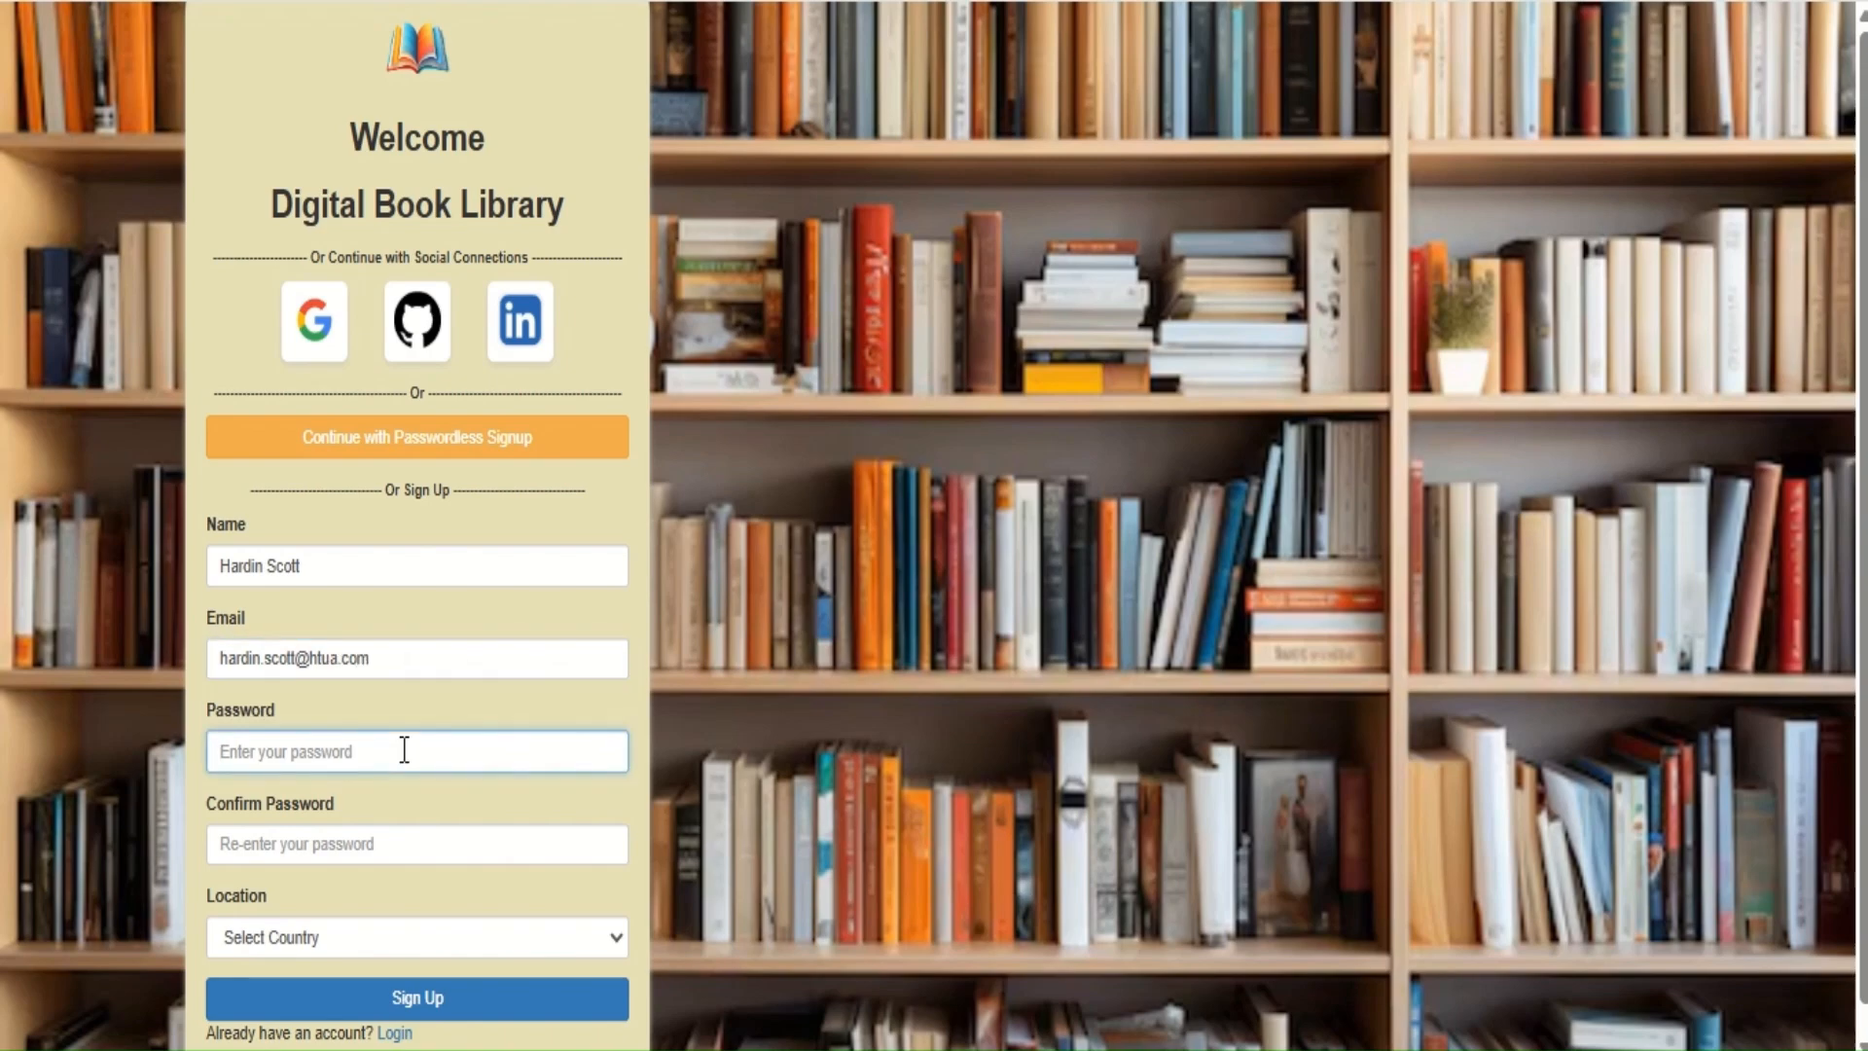
type("•••••")
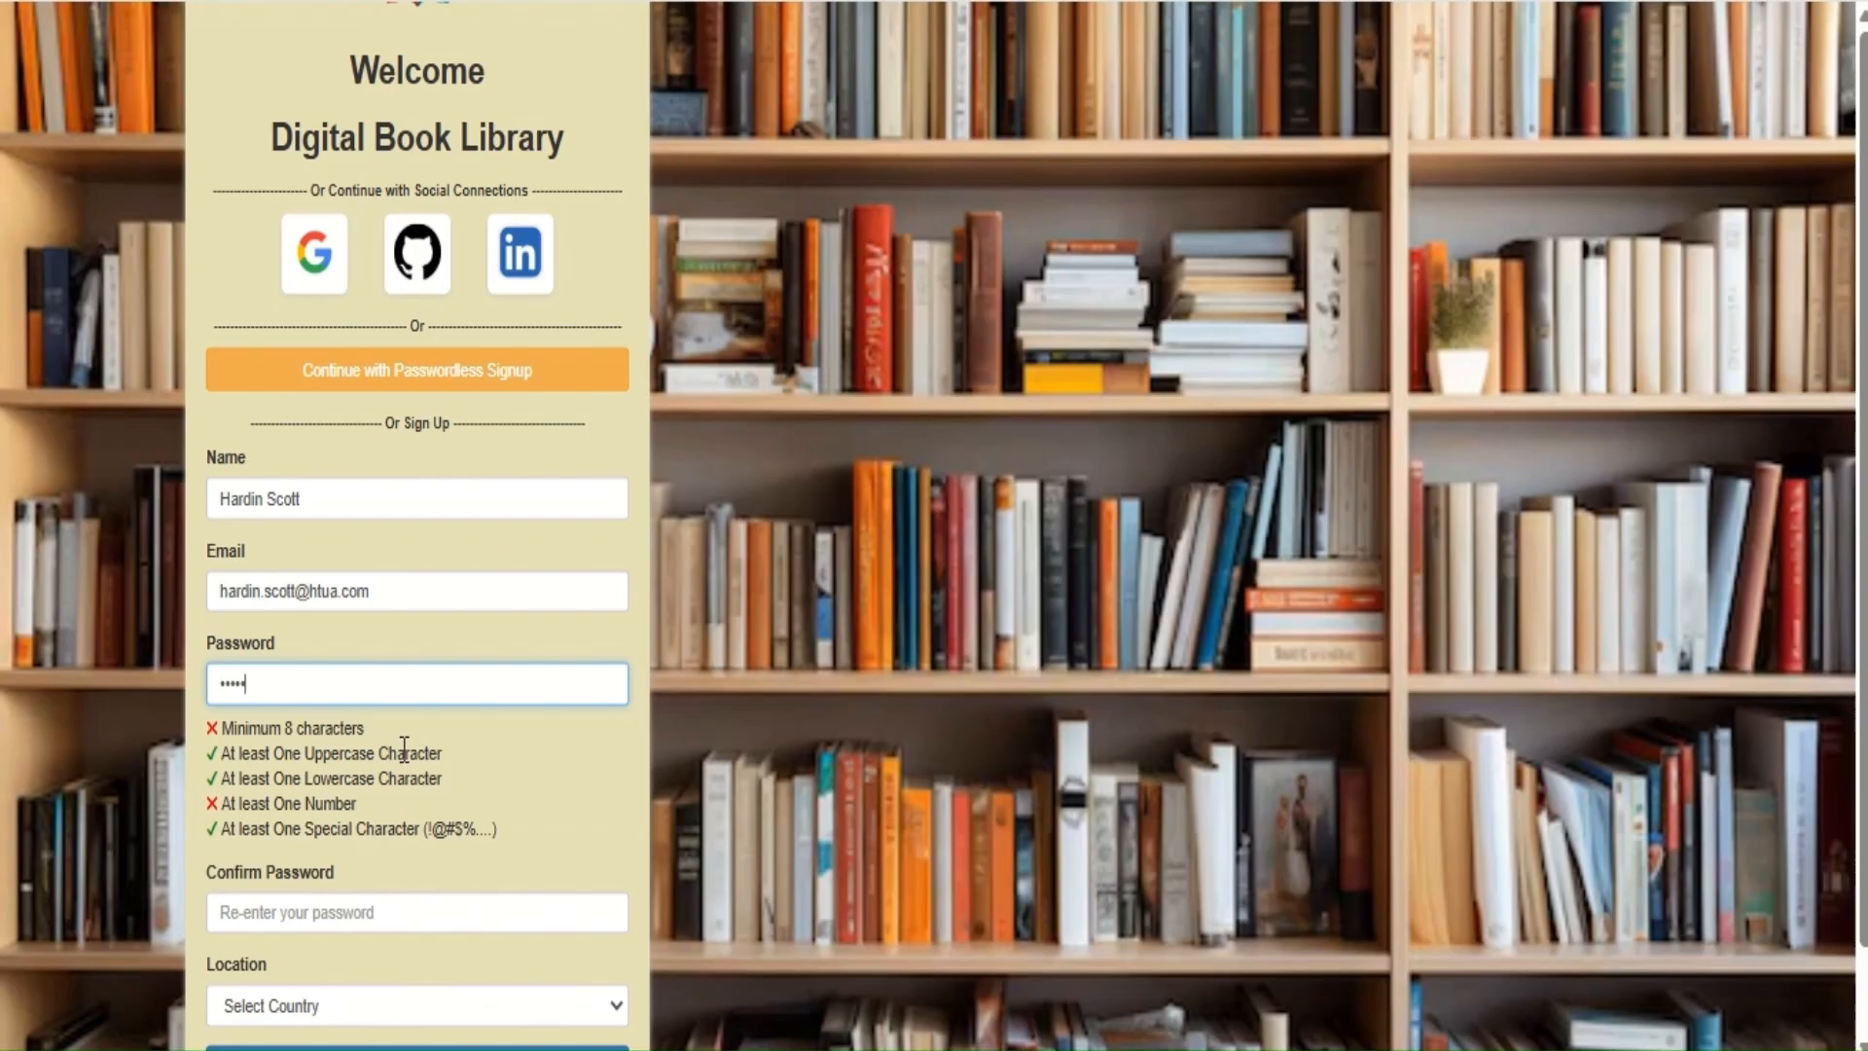
type("••••")
left_click(413, 910)
type("•••••")
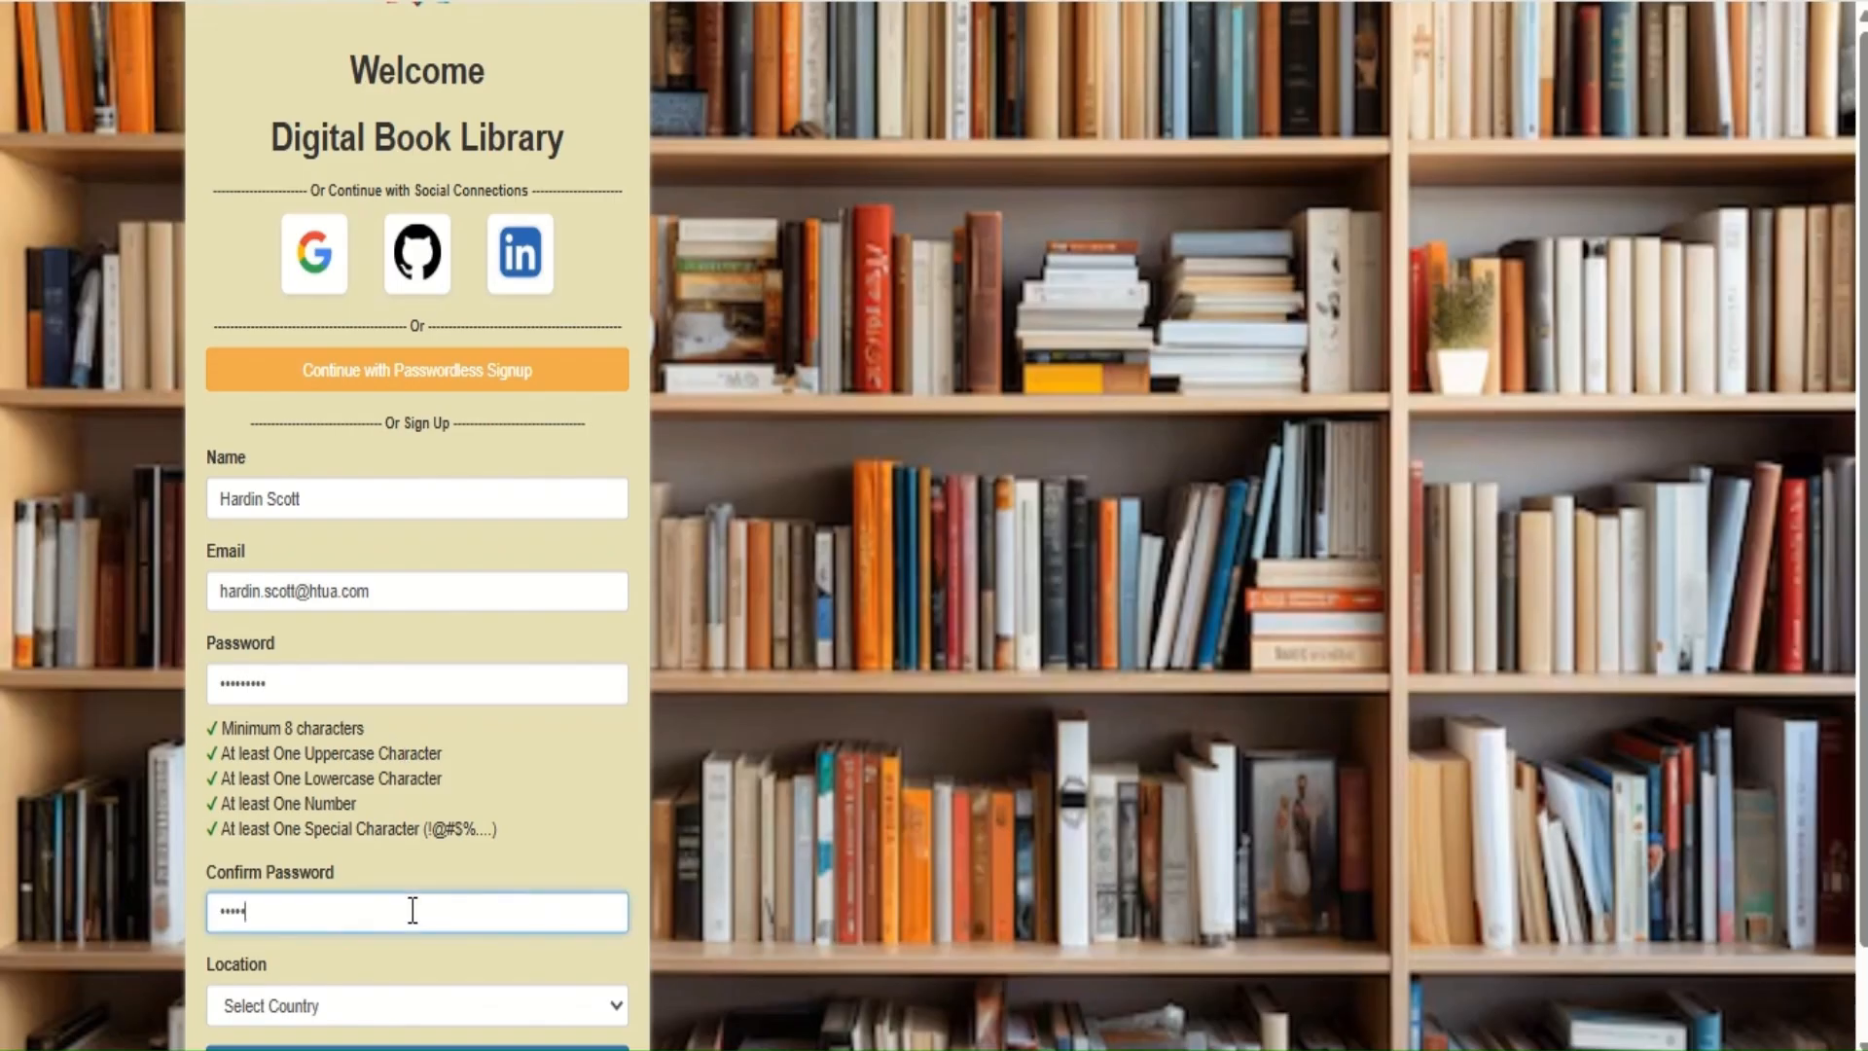
type("••••")
scroll(414, 909, "down", 1)
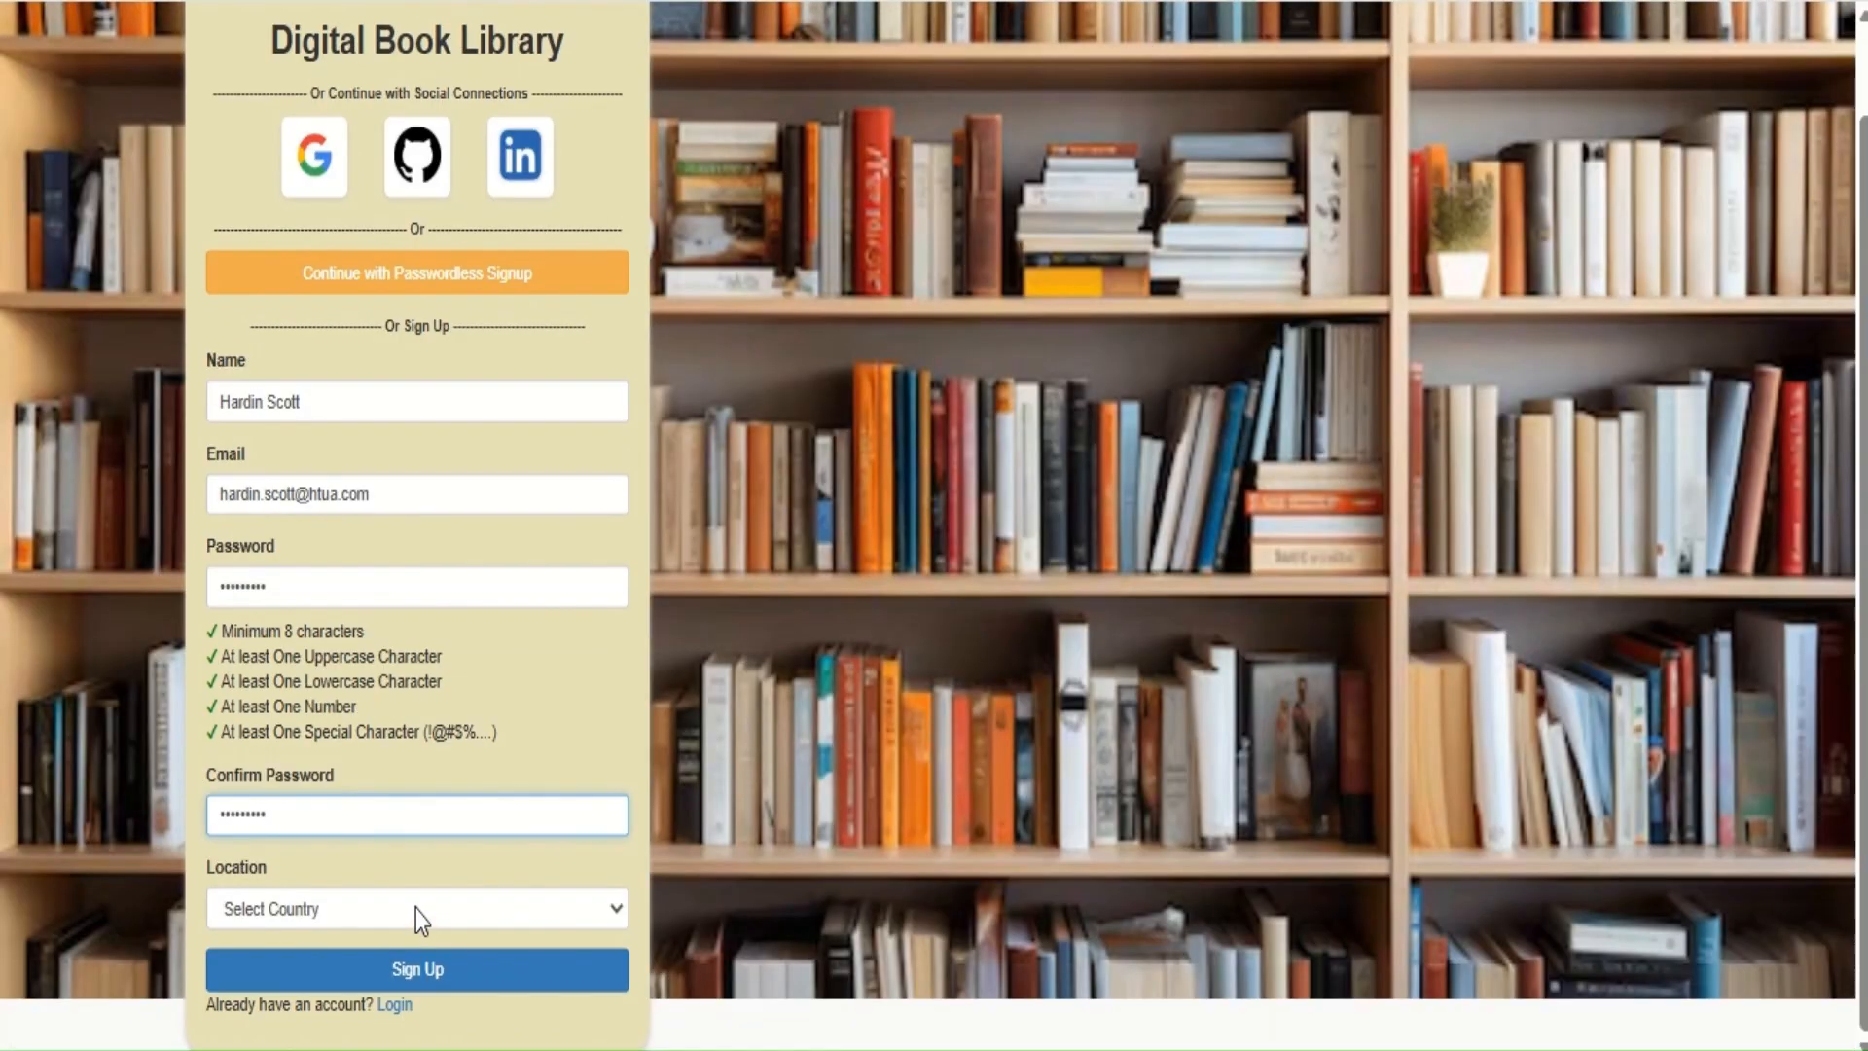
left_click(417, 909)
left_click(396, 866)
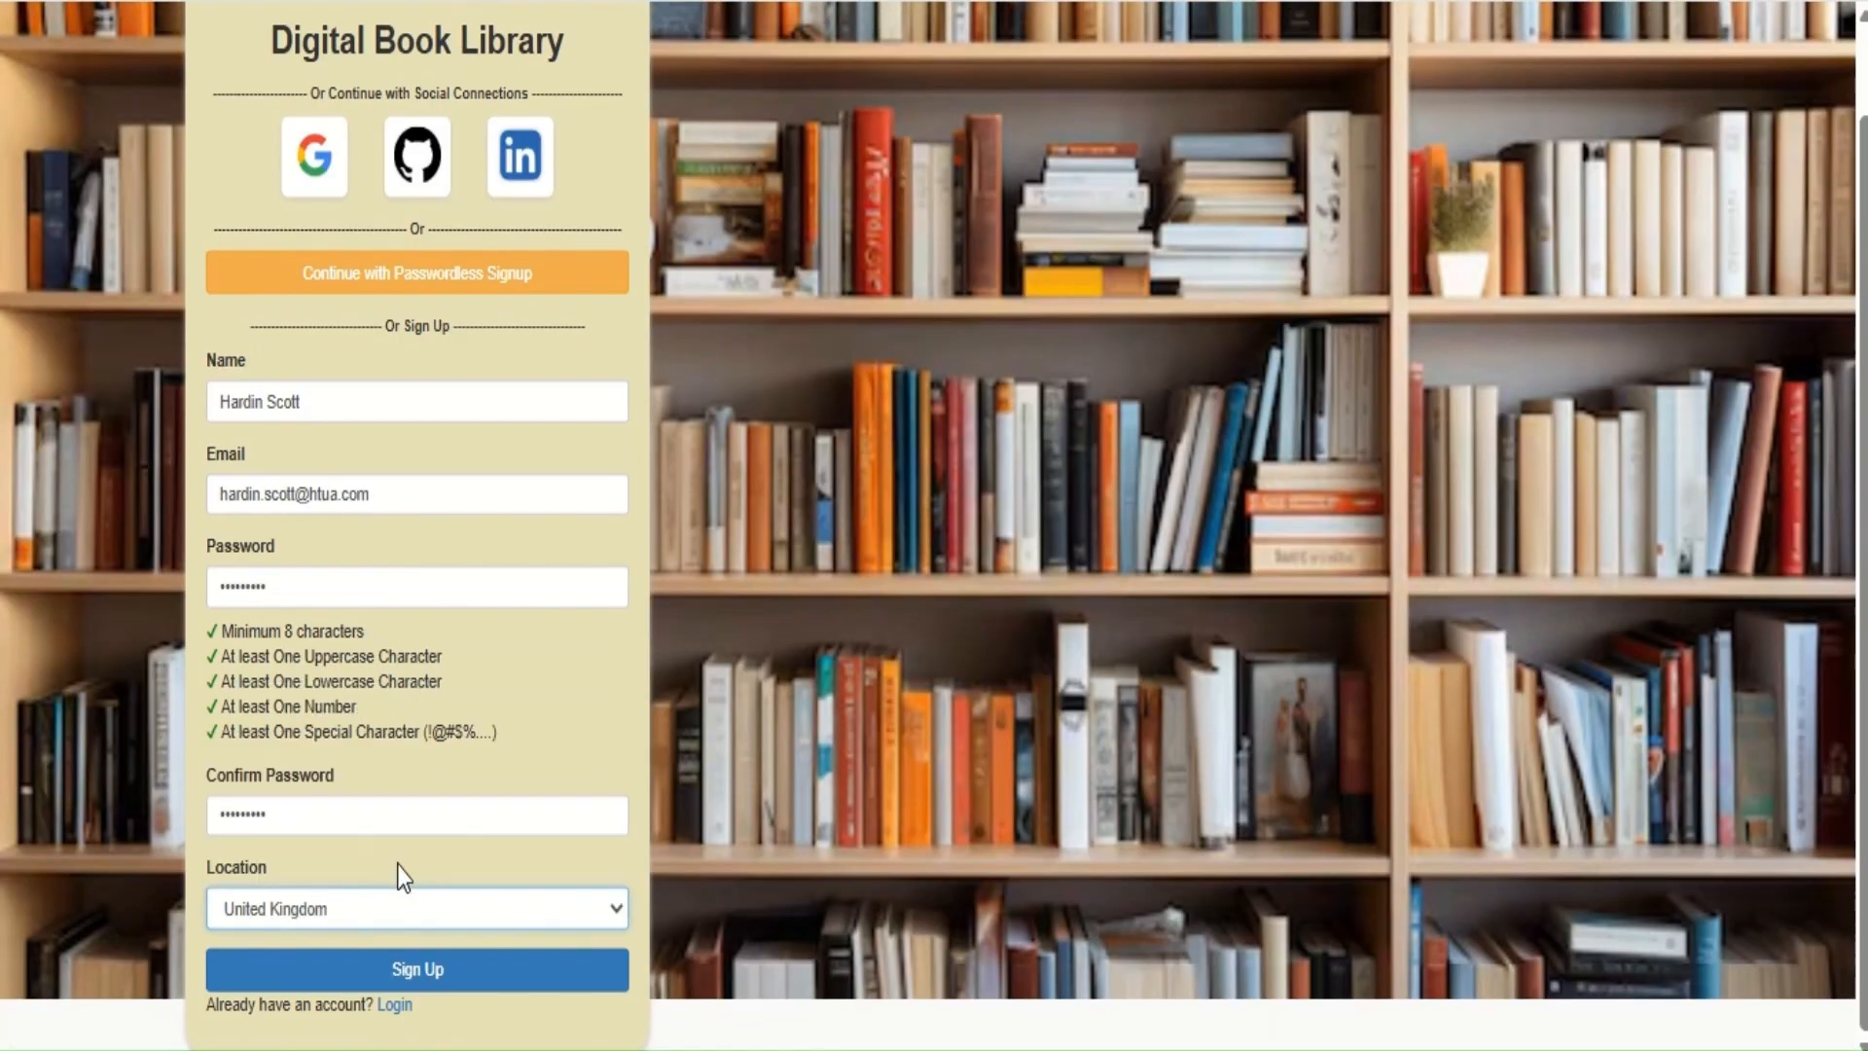
left_click(428, 971)
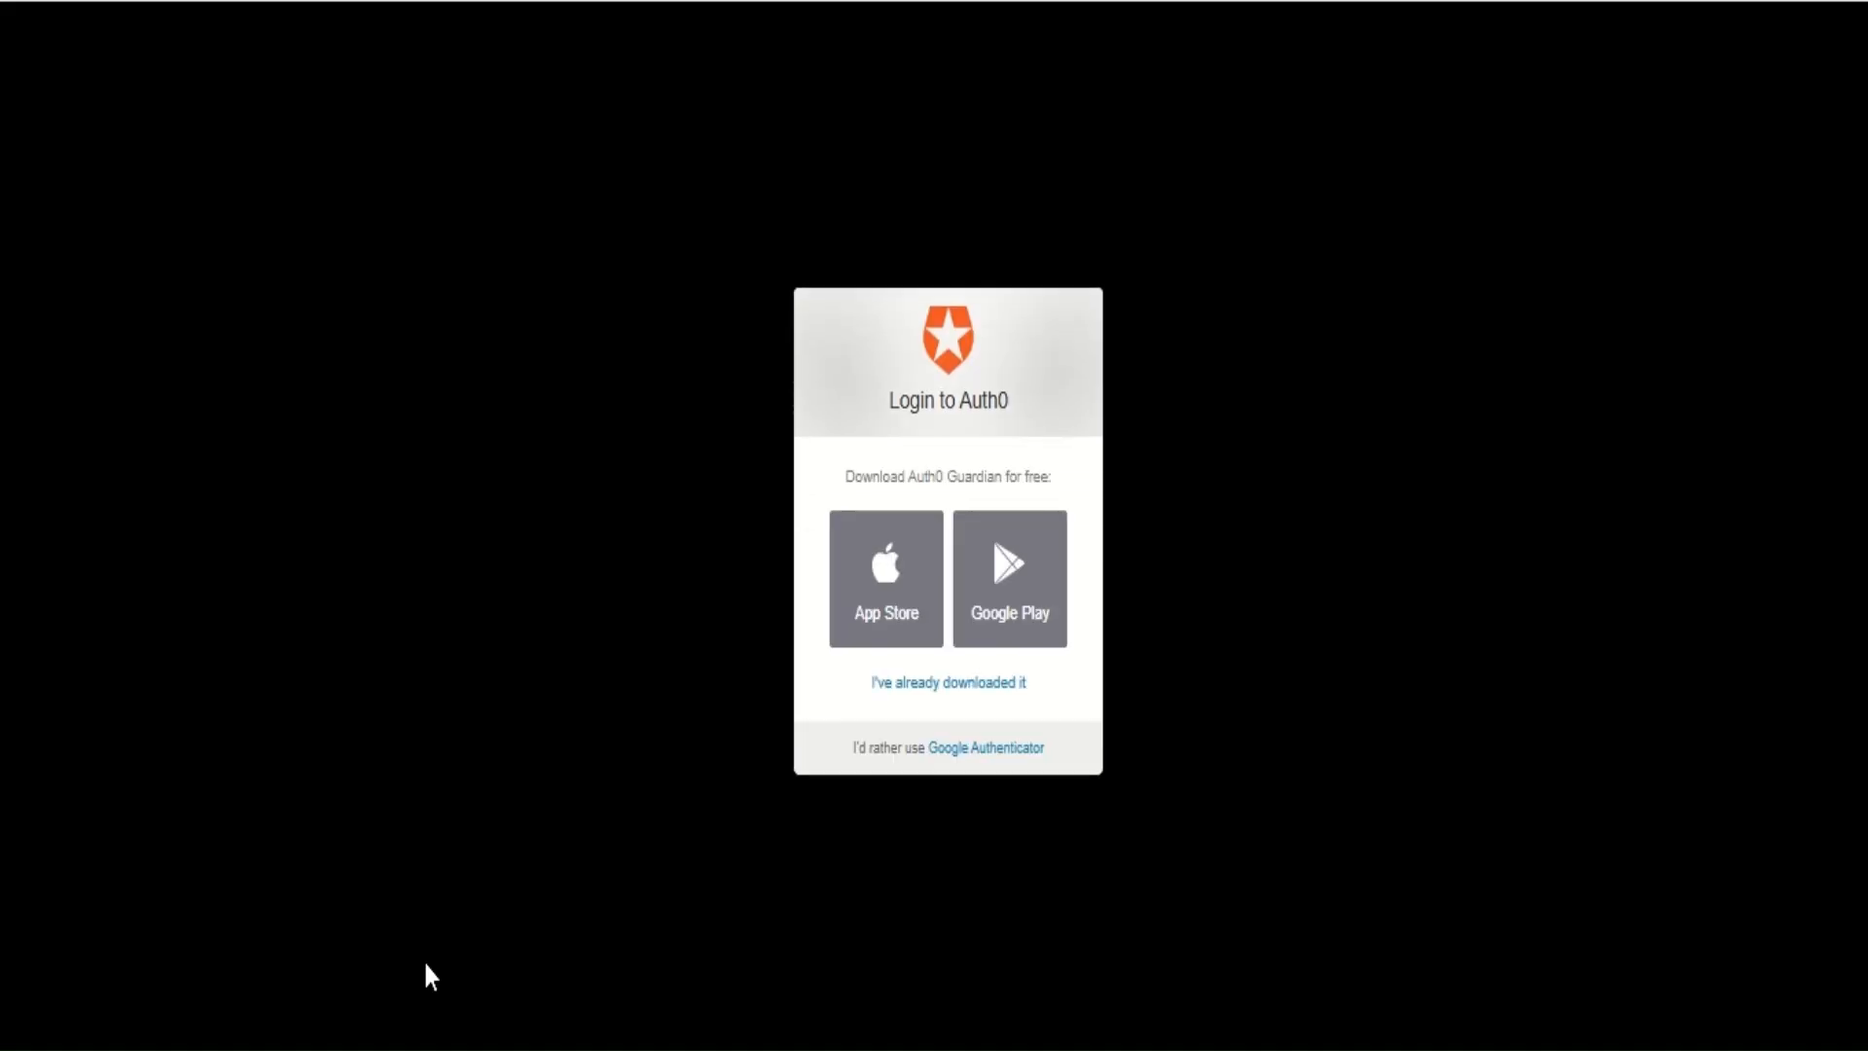
Step: Skip the authenticator download, authorize the app, view the profile, and log out
left_click(891, 685)
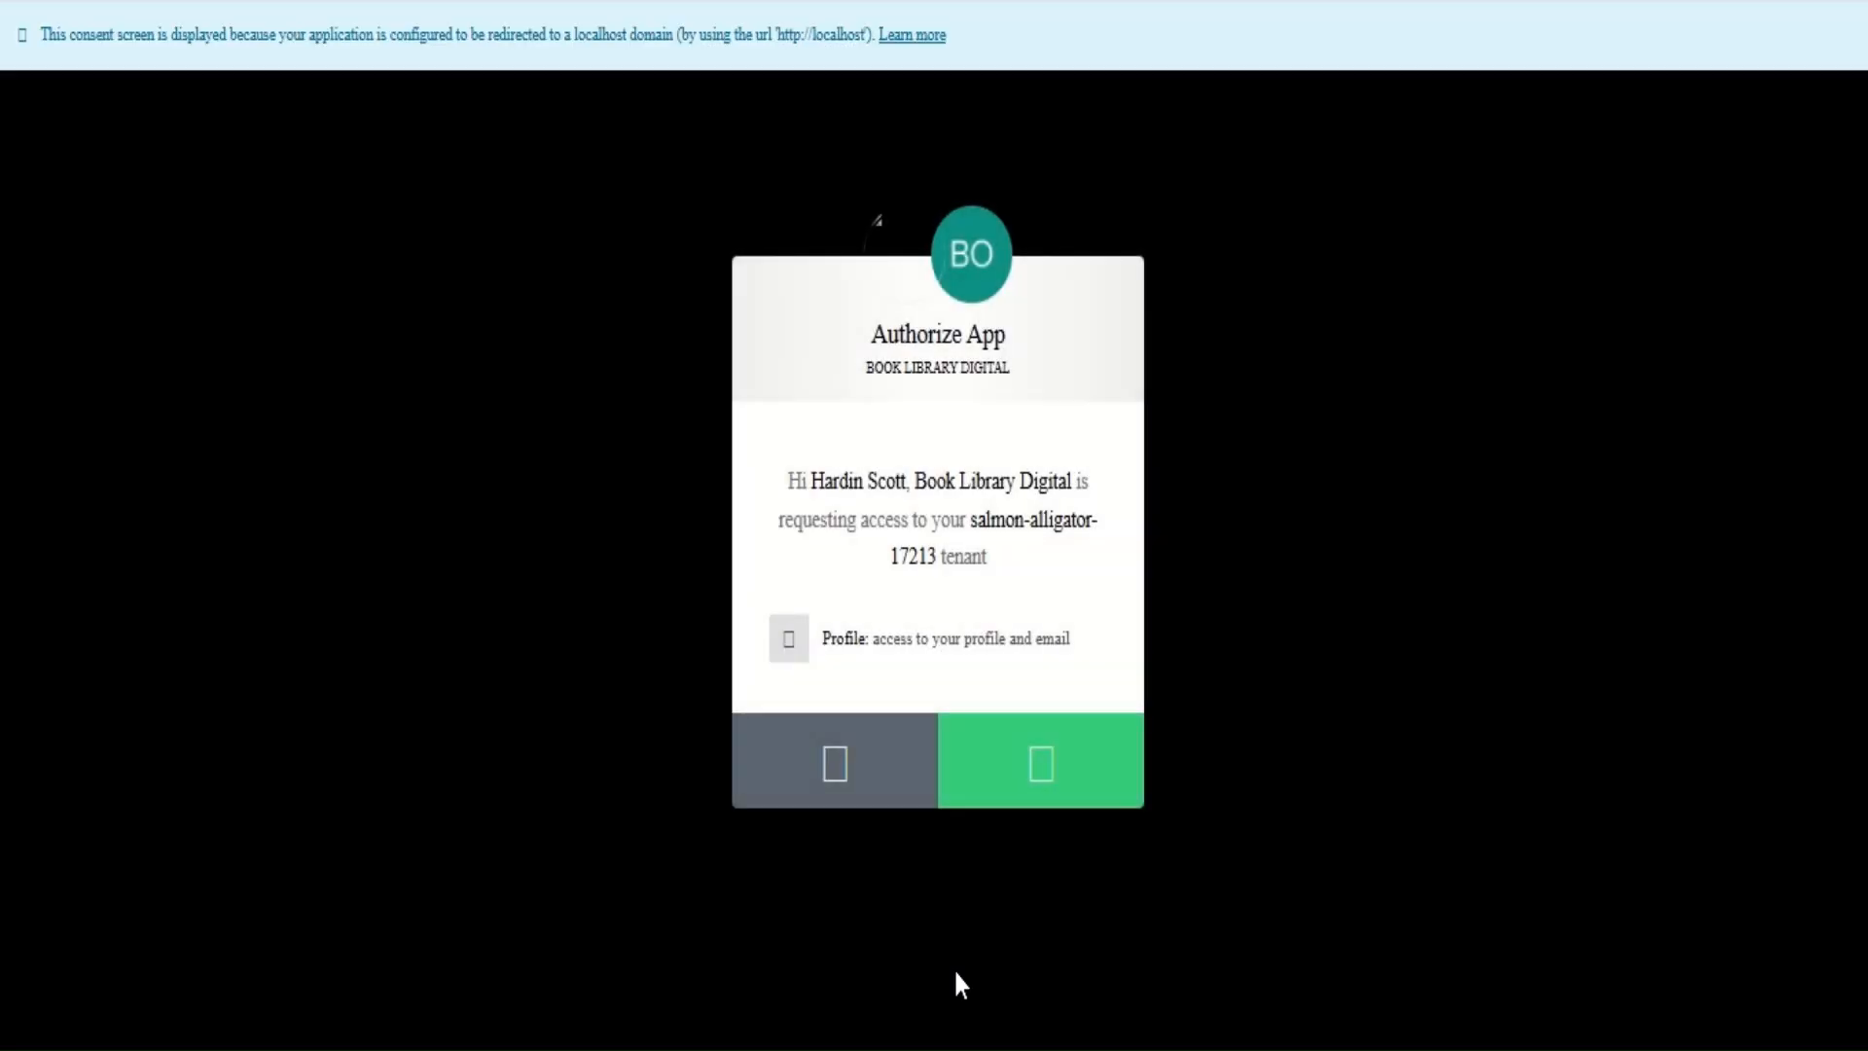
left_click(1093, 774)
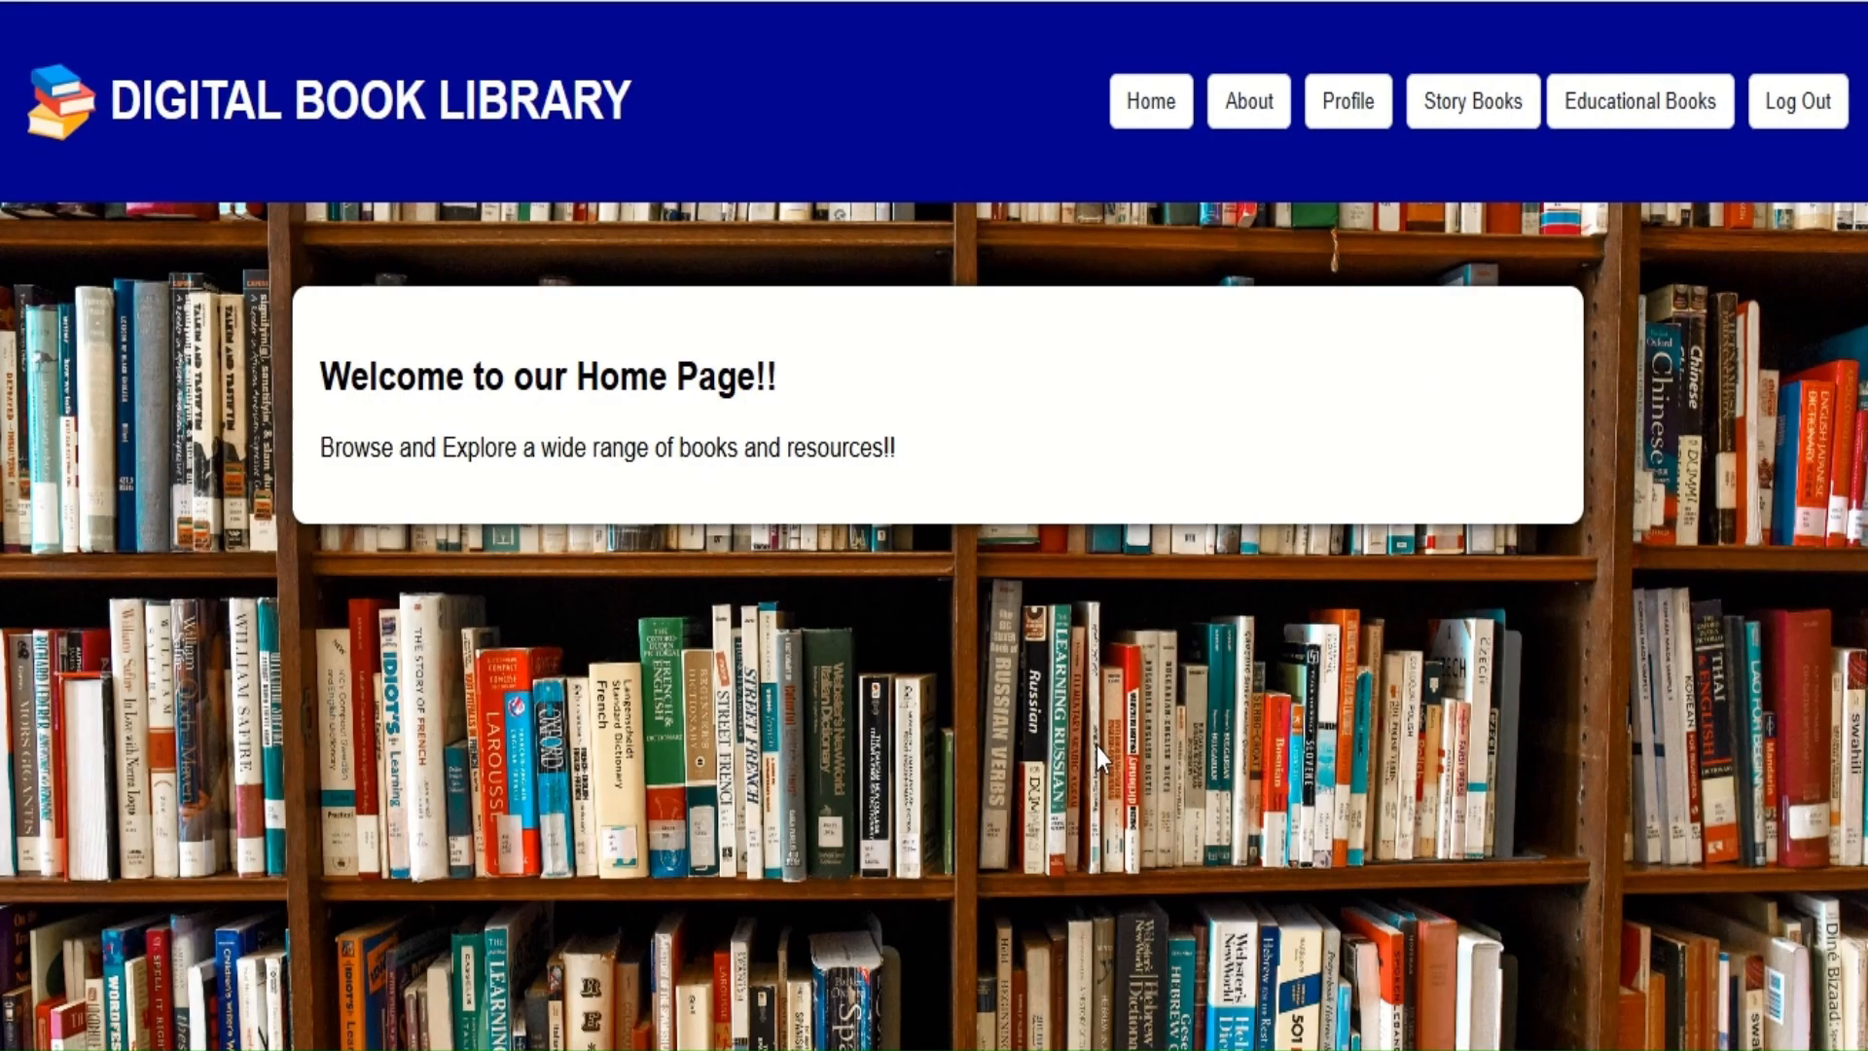
left_click(1345, 124)
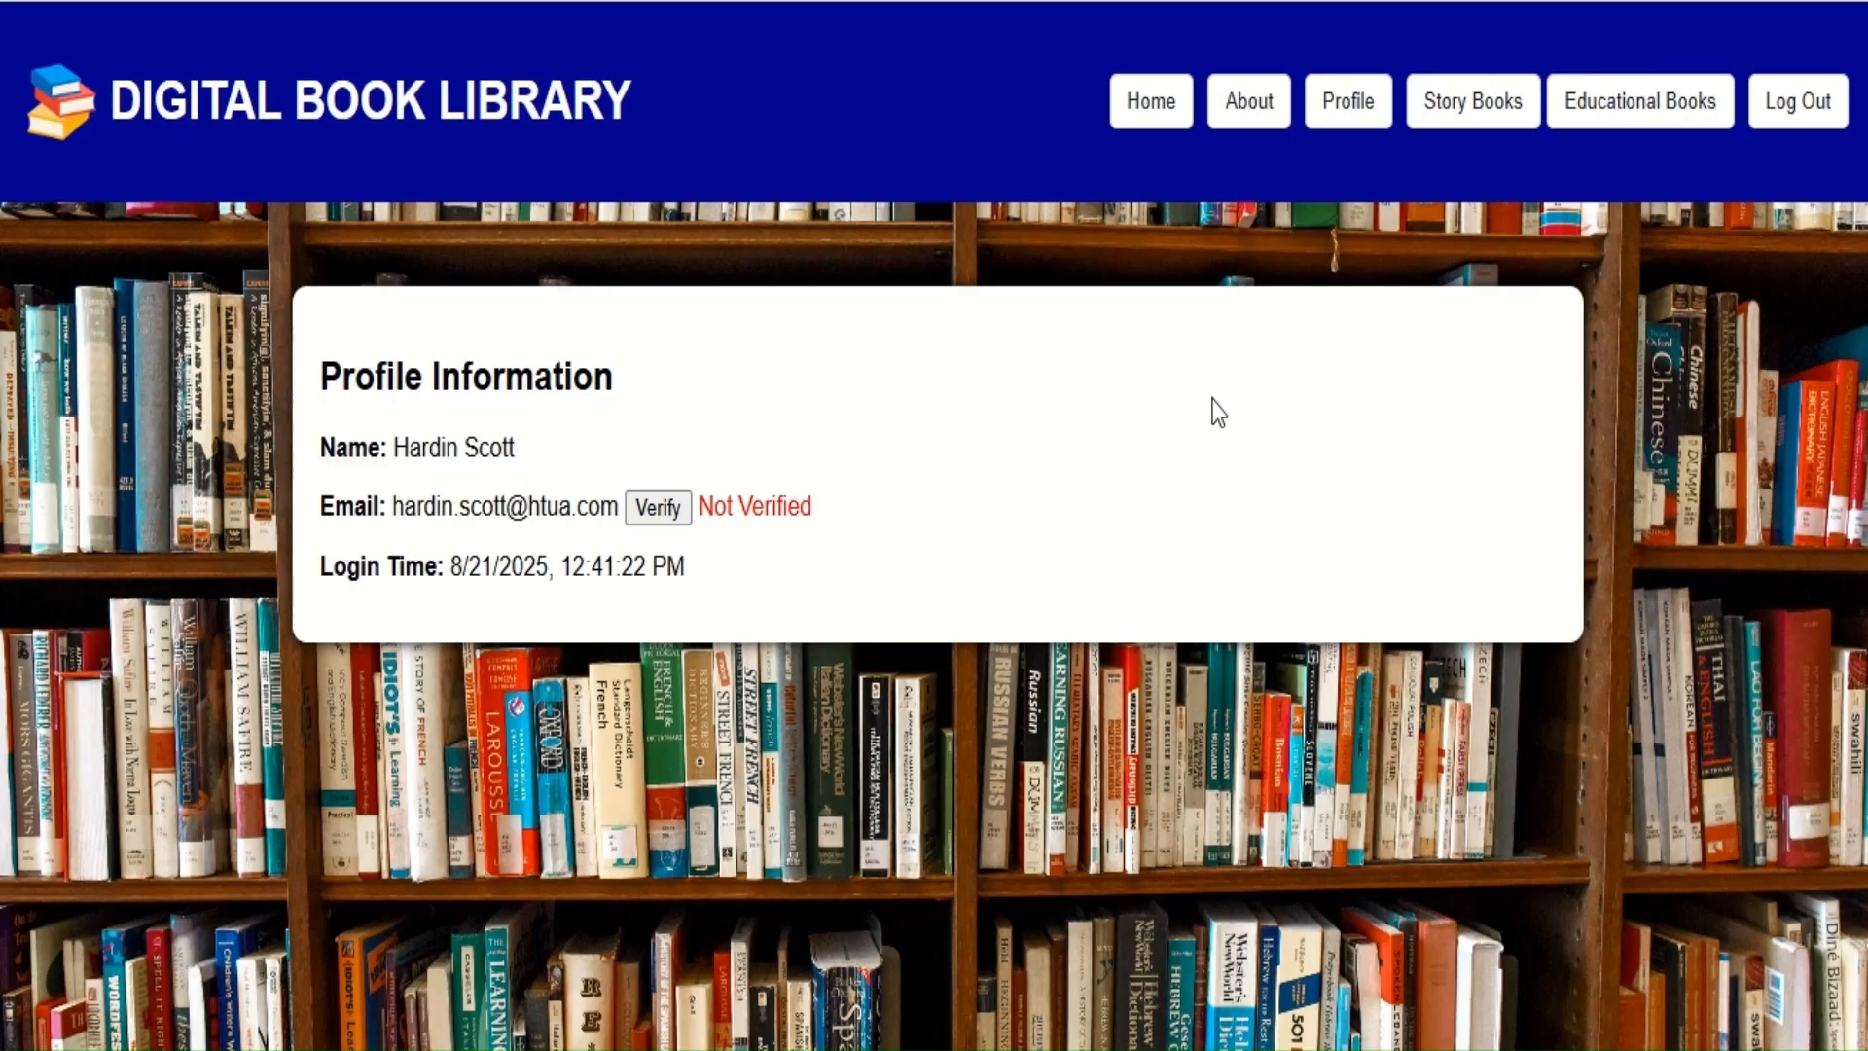
left_click(1805, 102)
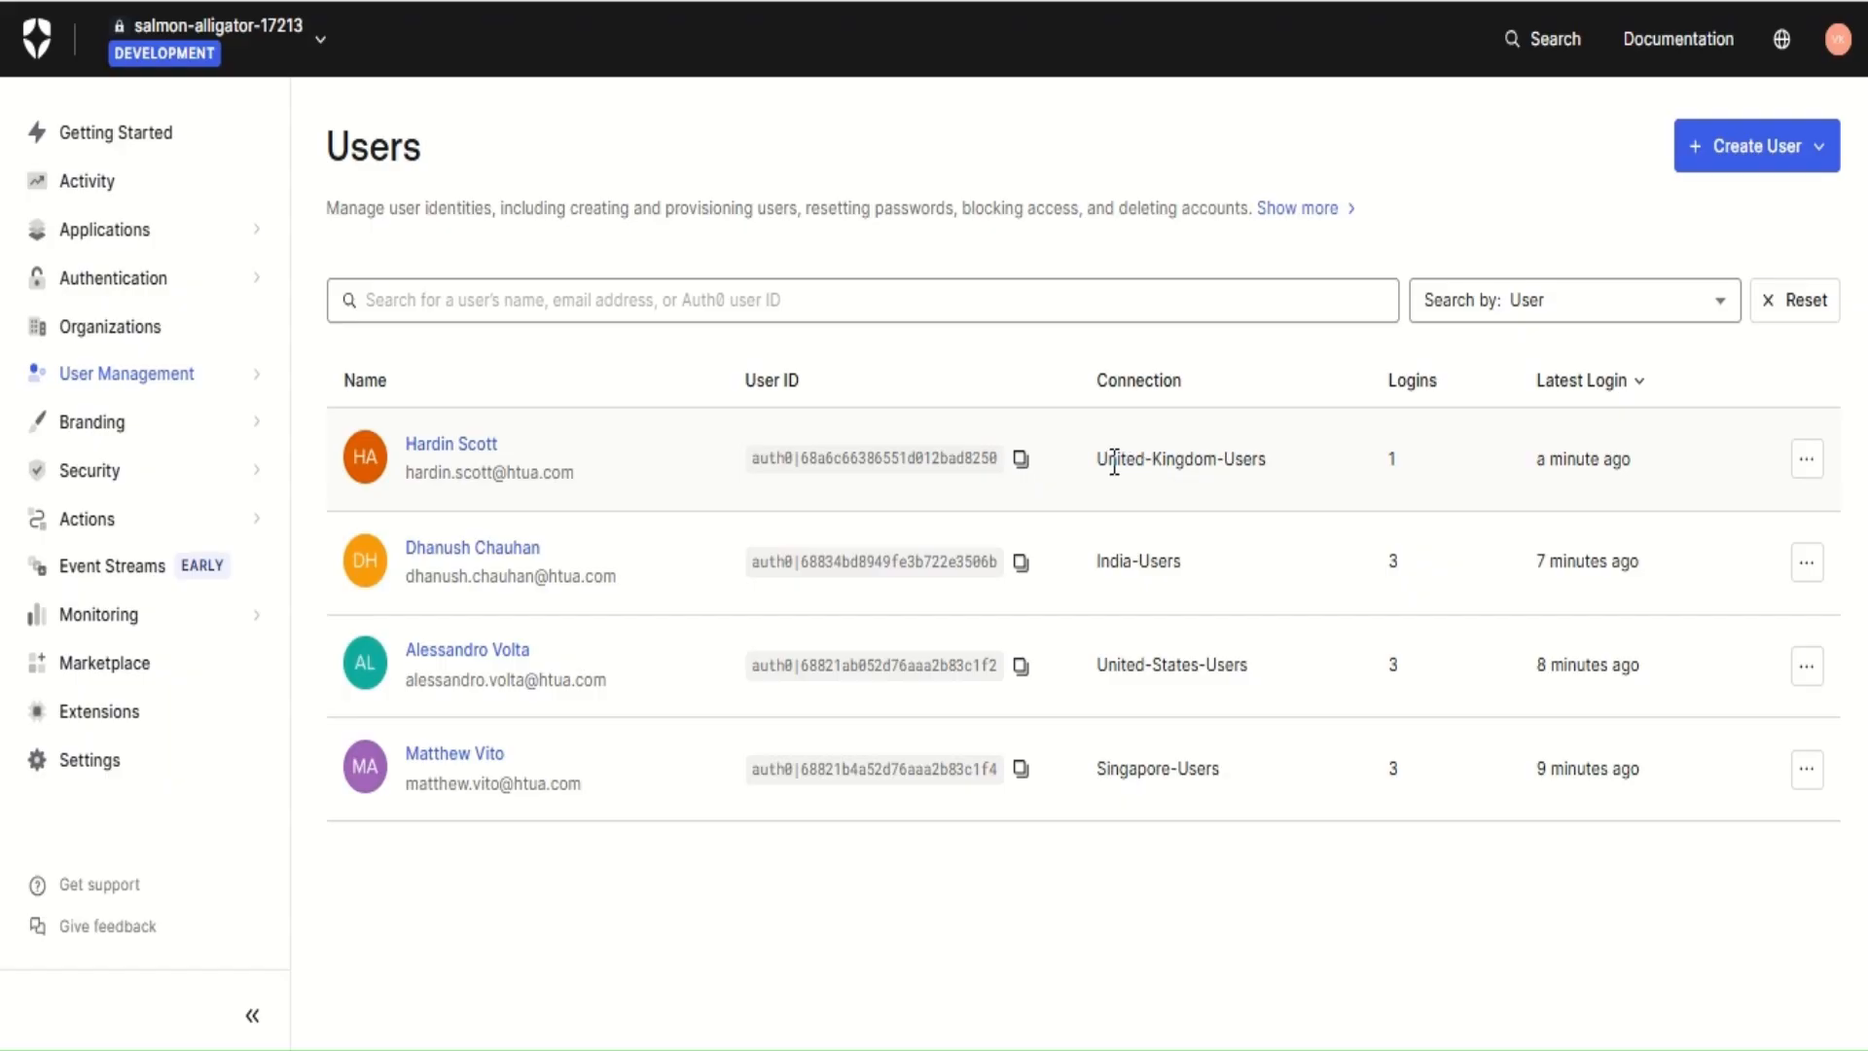
Step: Highlight the new user's United-Kingdom-Users connection name in the Users list, then clear the highlight
left_click_drag(1097, 456, 1250, 462)
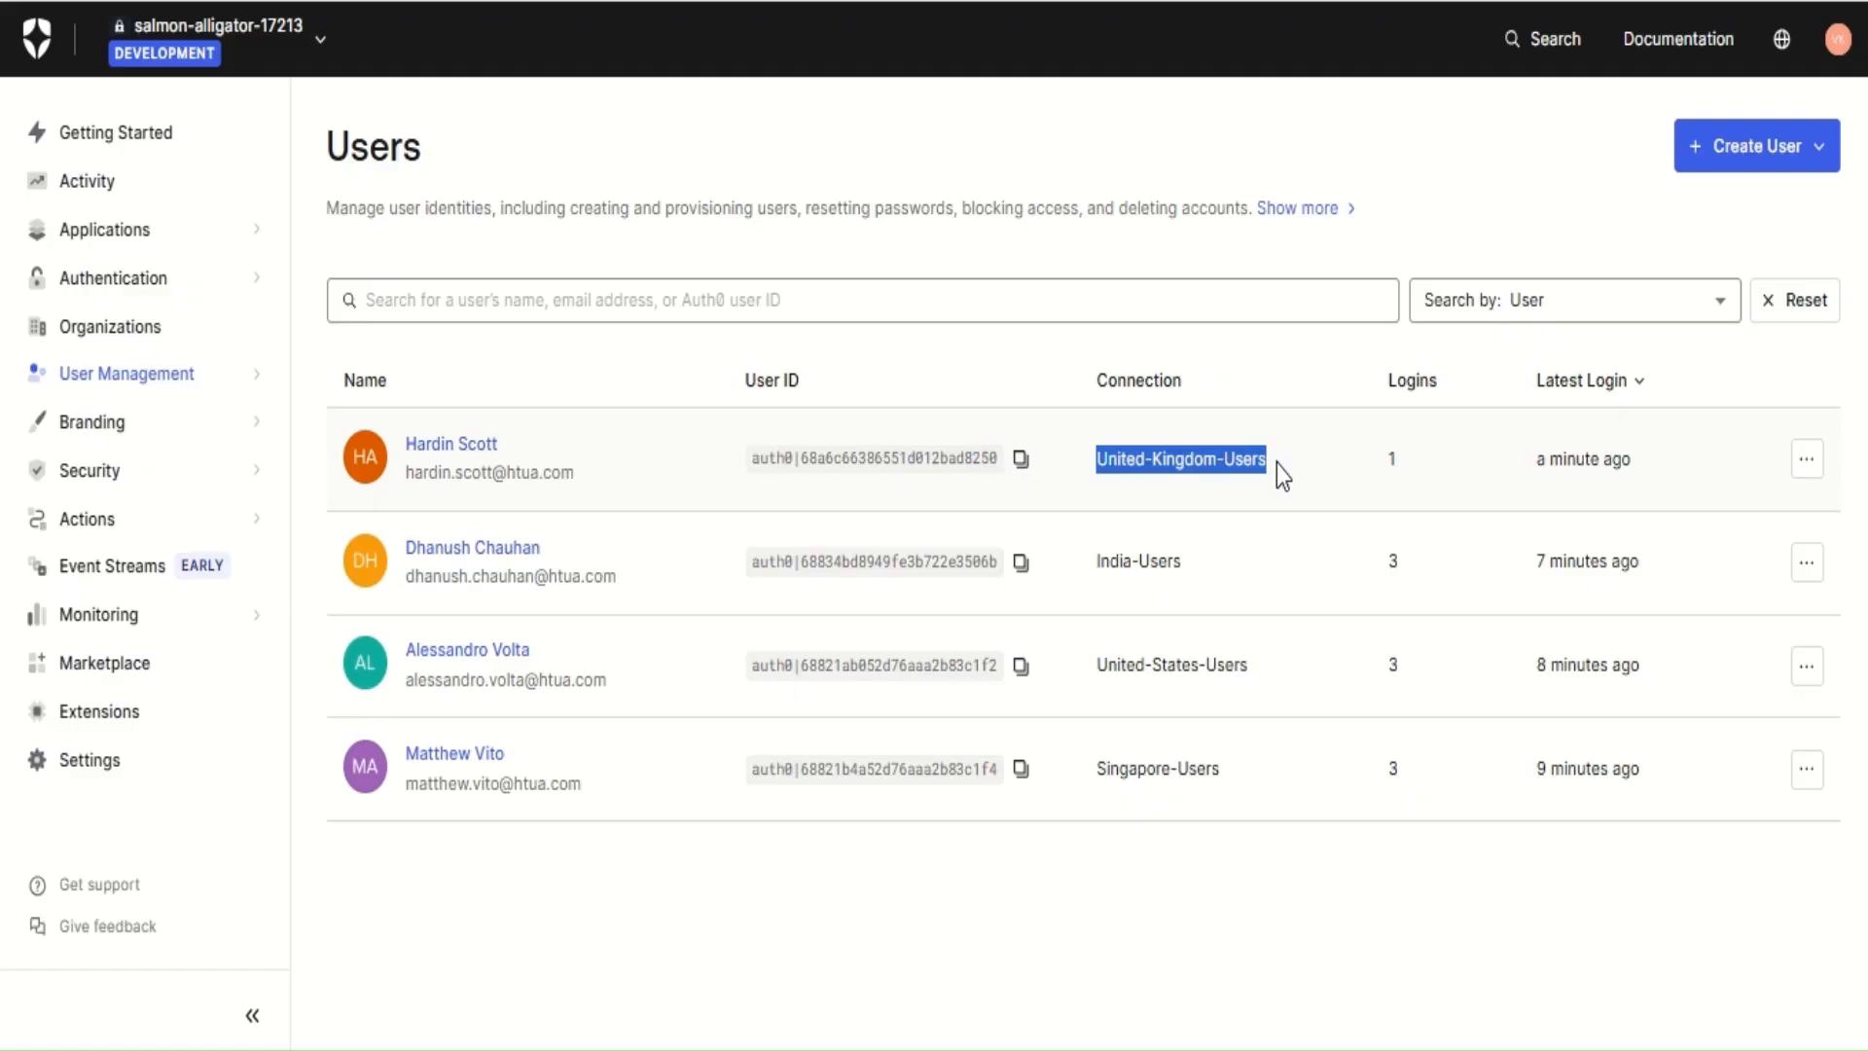
left_click(1276, 464)
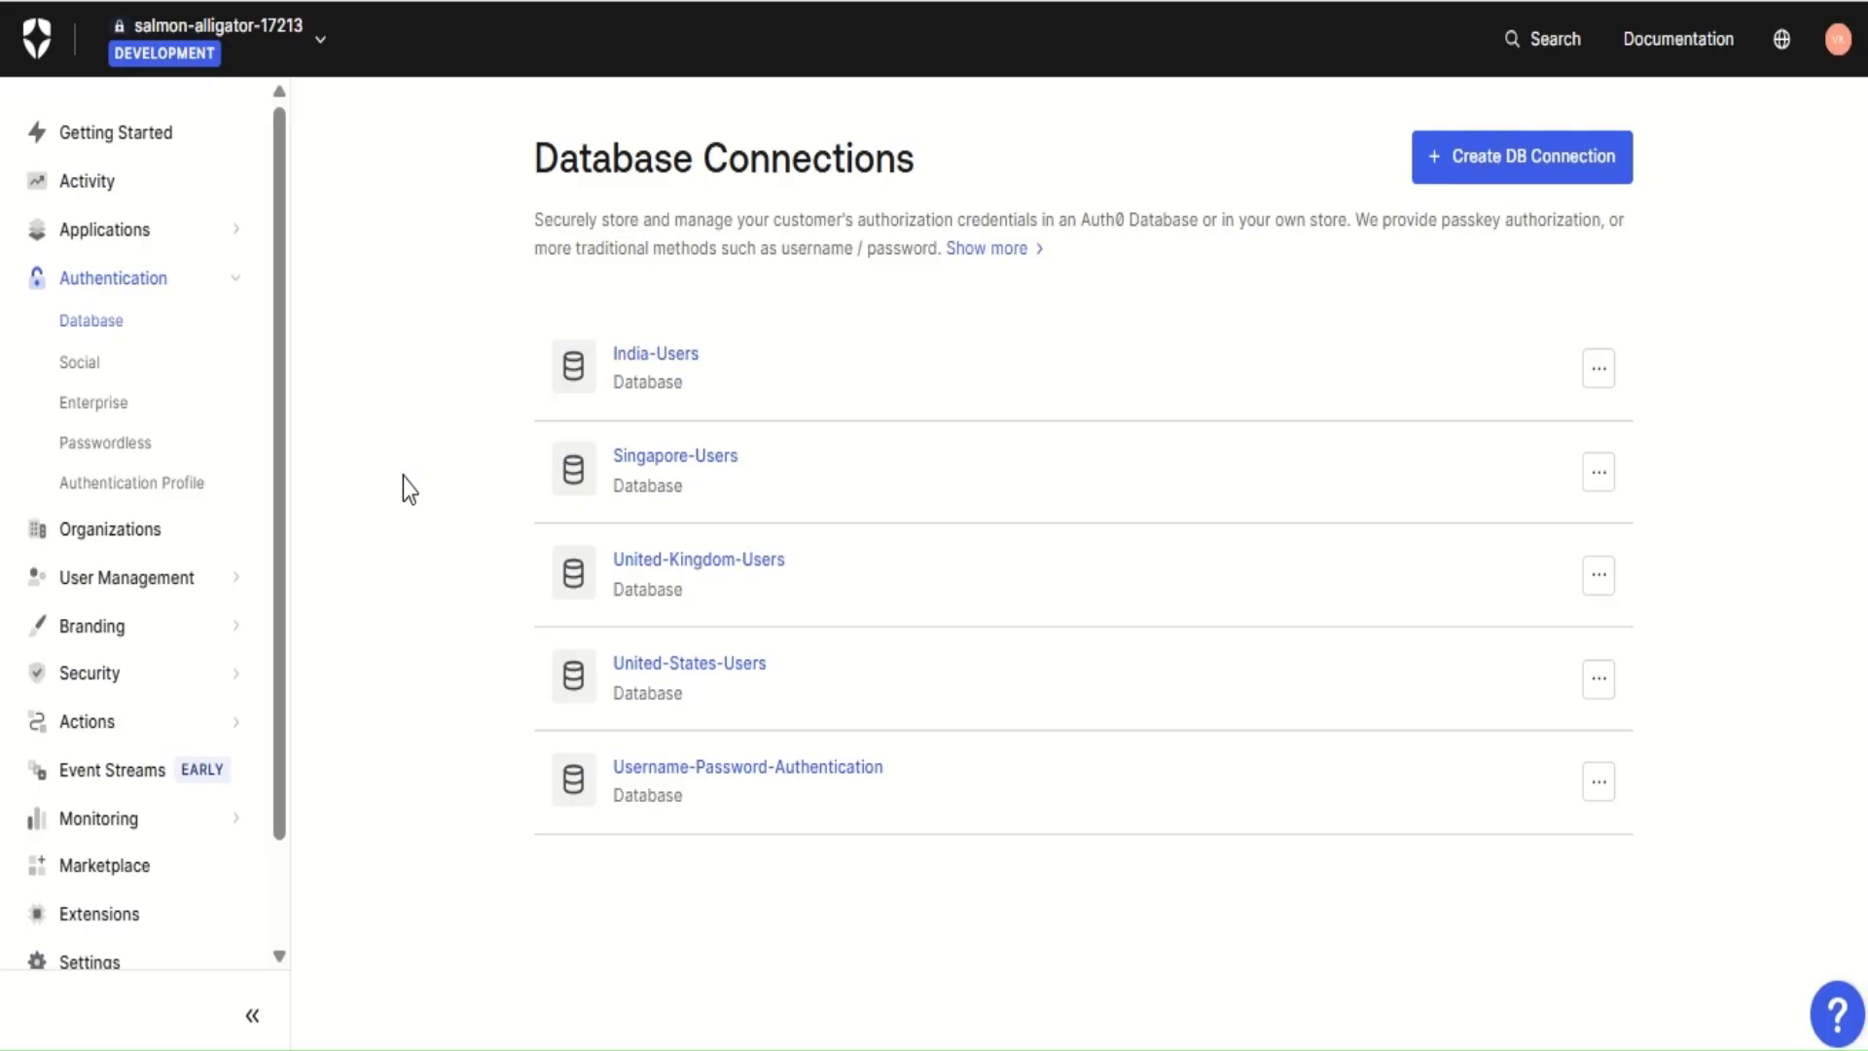
Step: Review the SMS (Twilio) passwordless connection's settings, then close the dialog
left_click(146, 448)
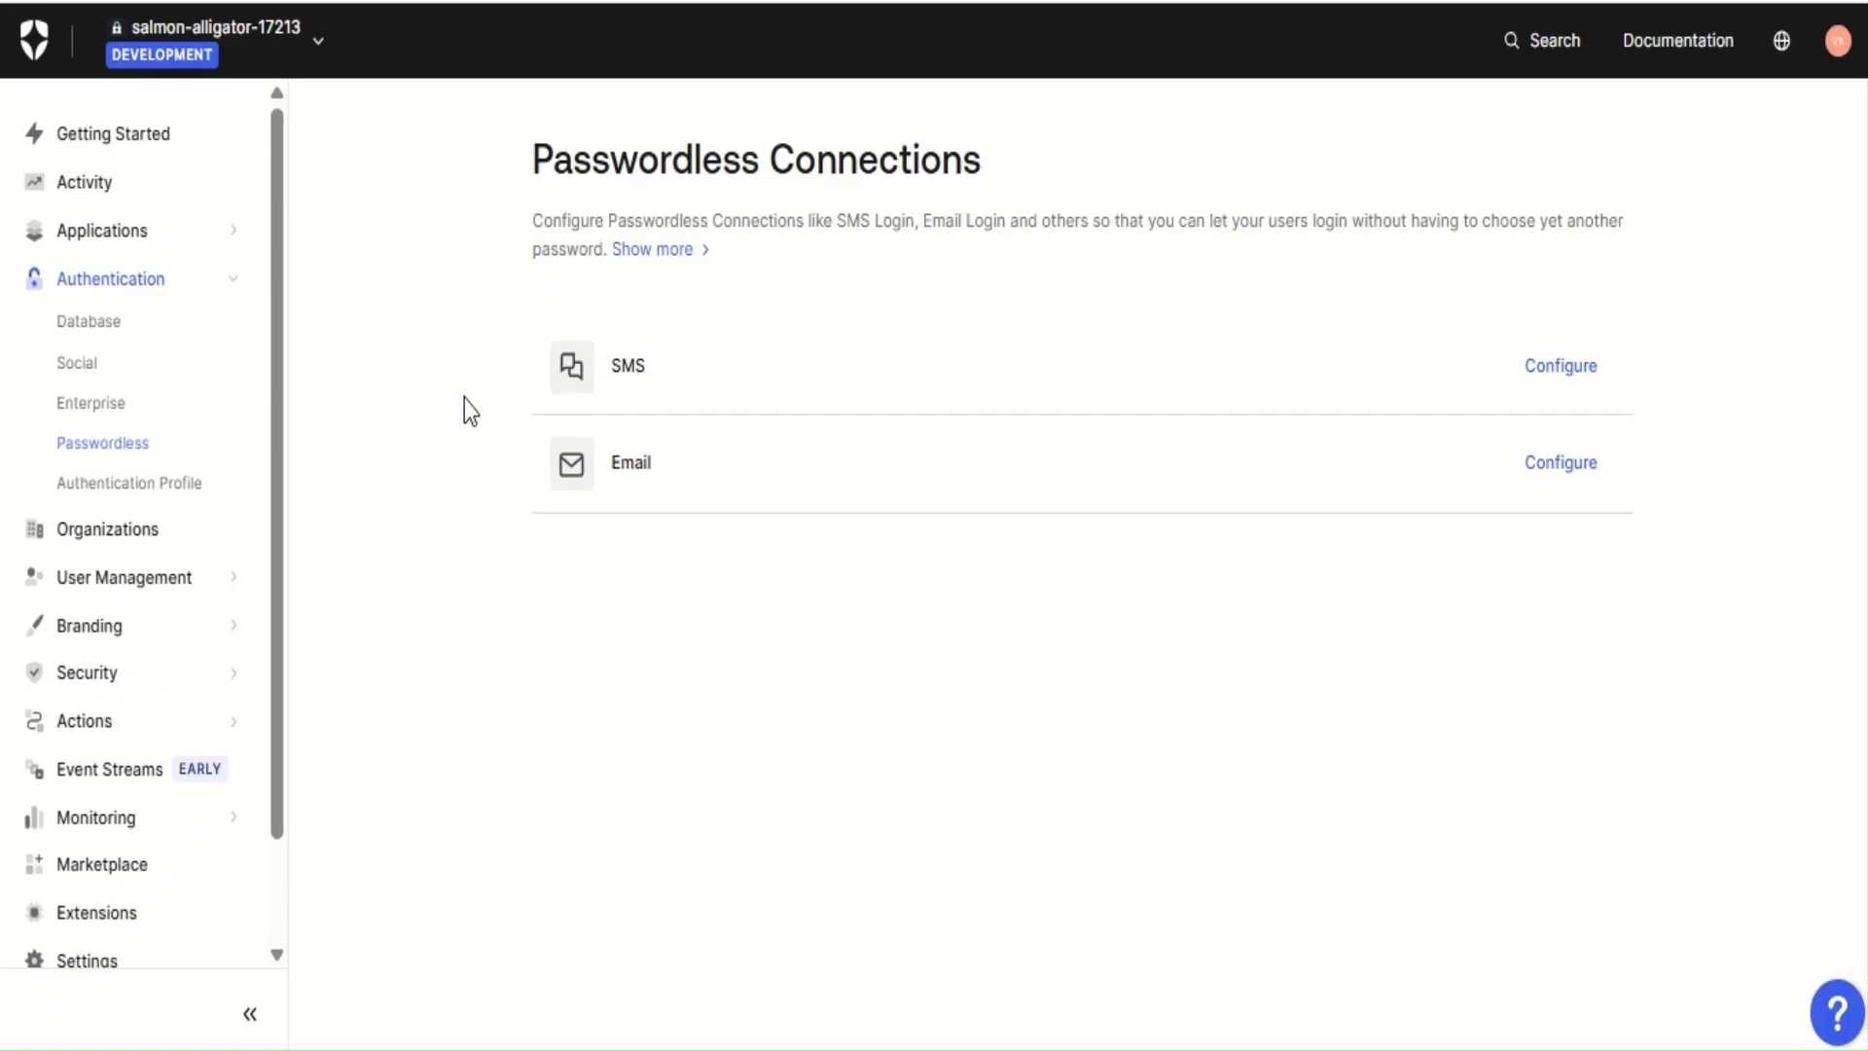
left_click(1558, 366)
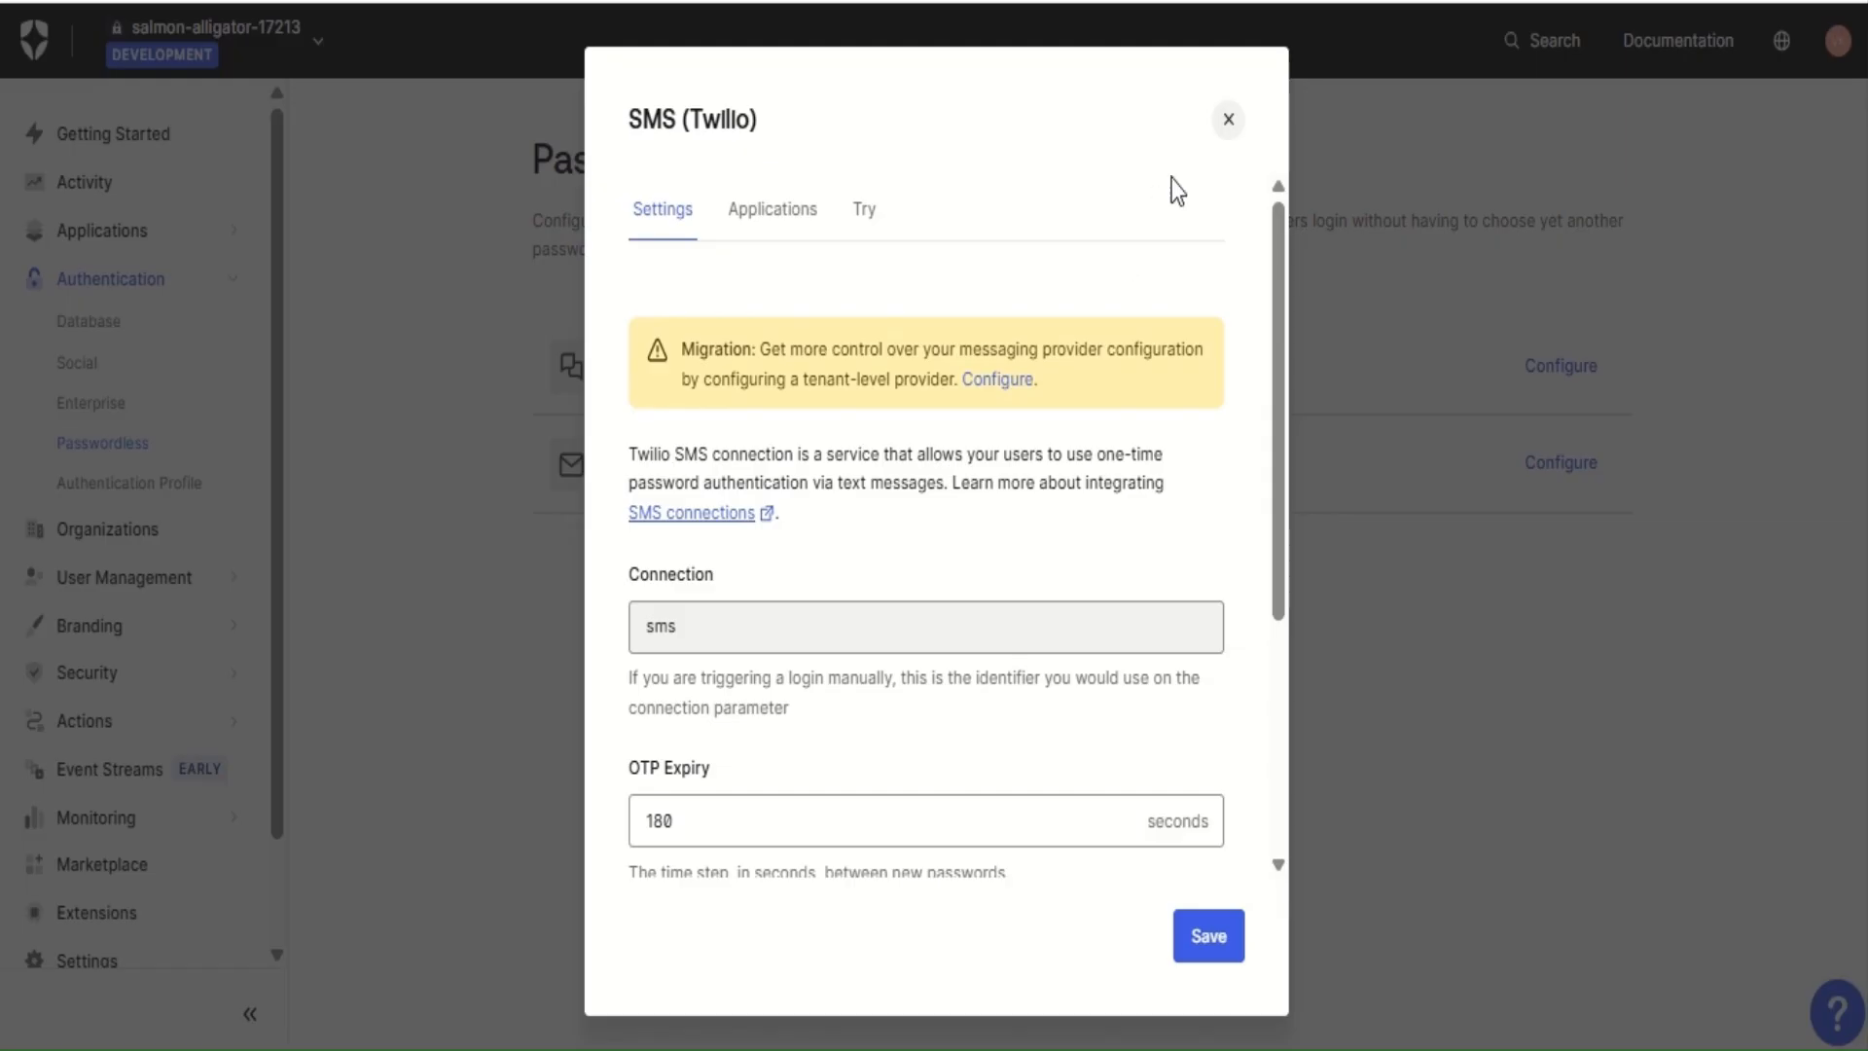
left_click(1227, 118)
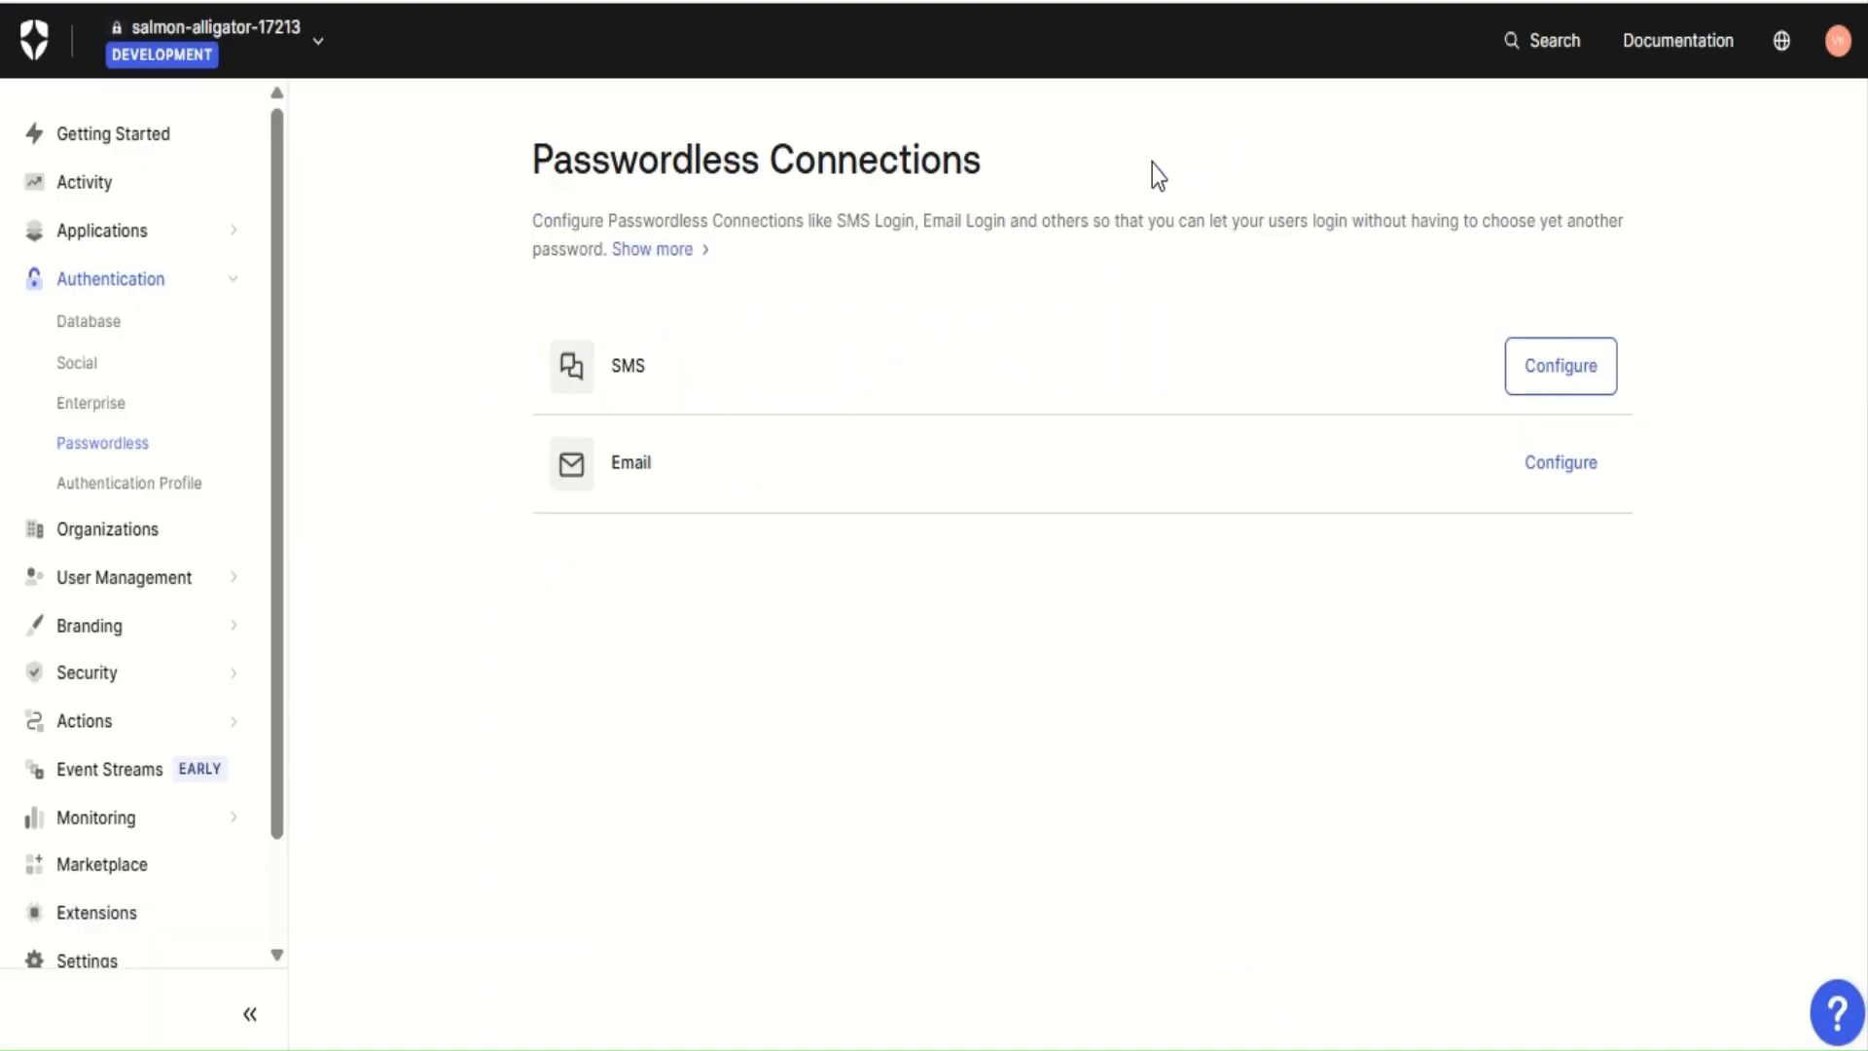
left_click(209, 644)
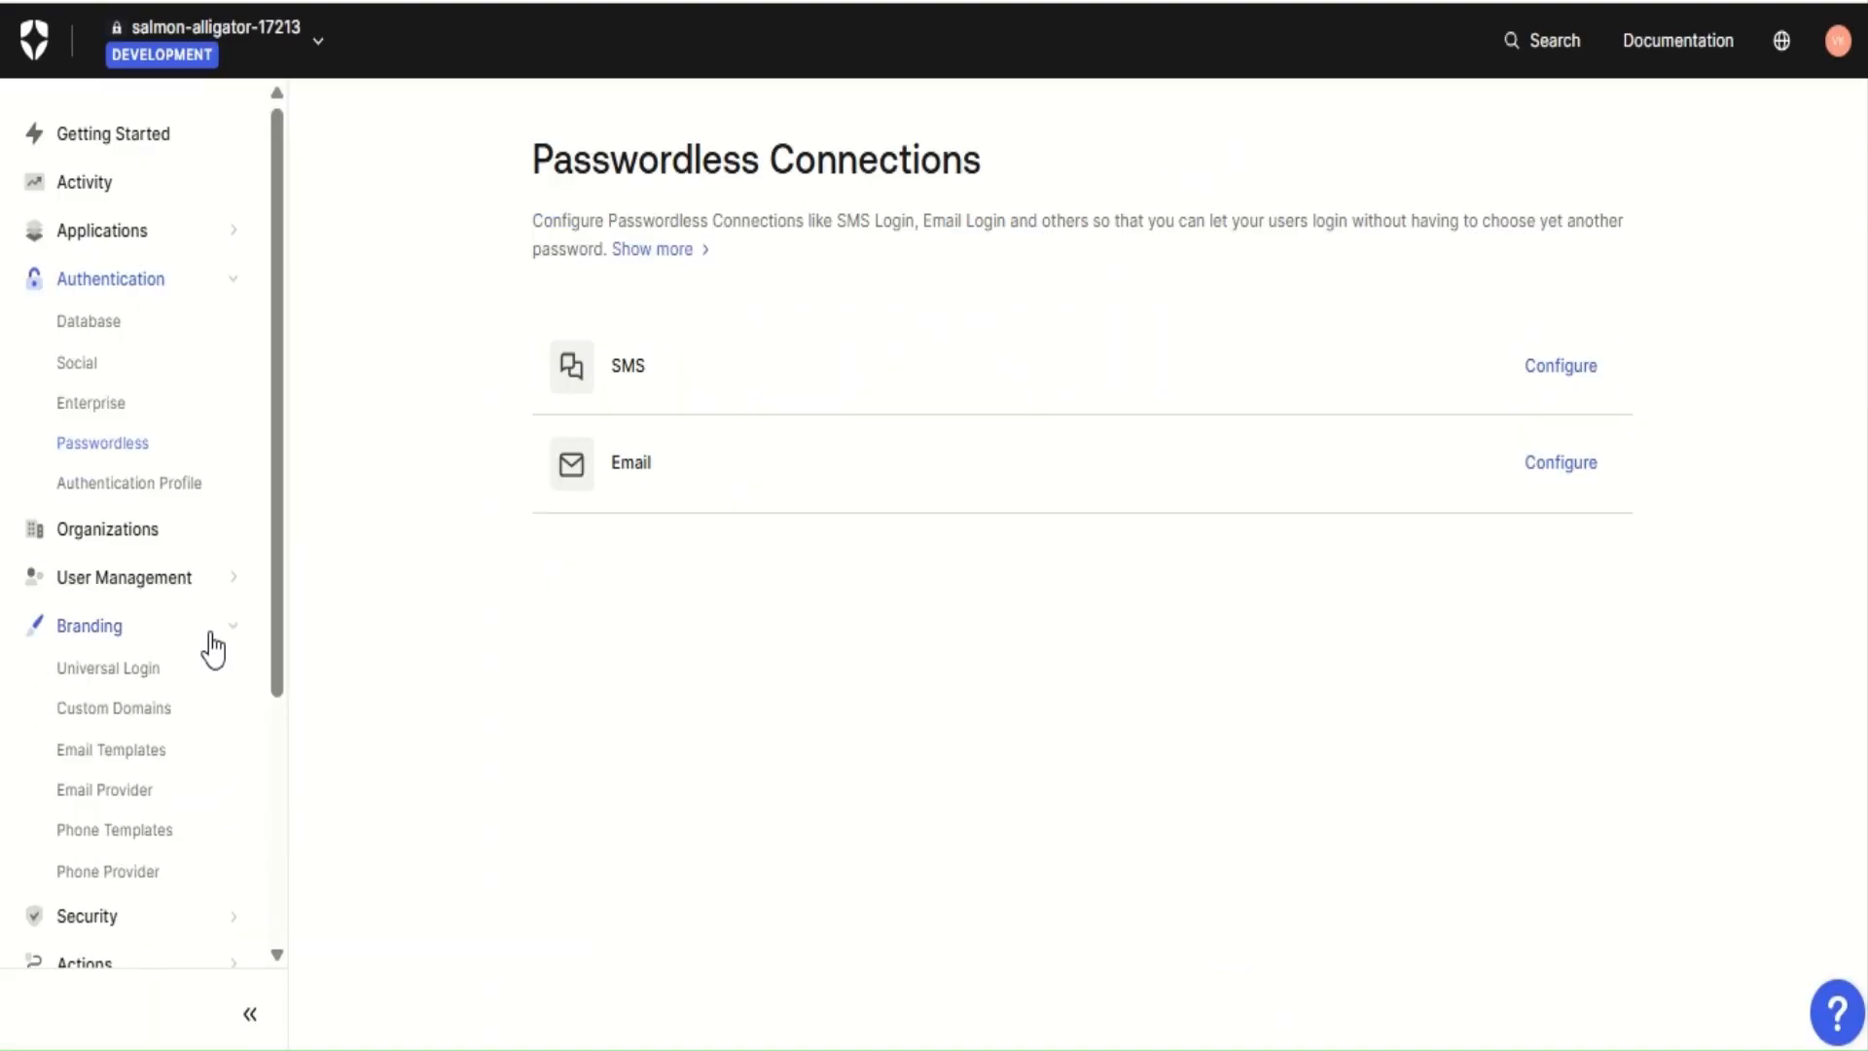
Step: Look over the Custom provider handler code, then switch the phone message provider to Twilio
left_click(173, 871)
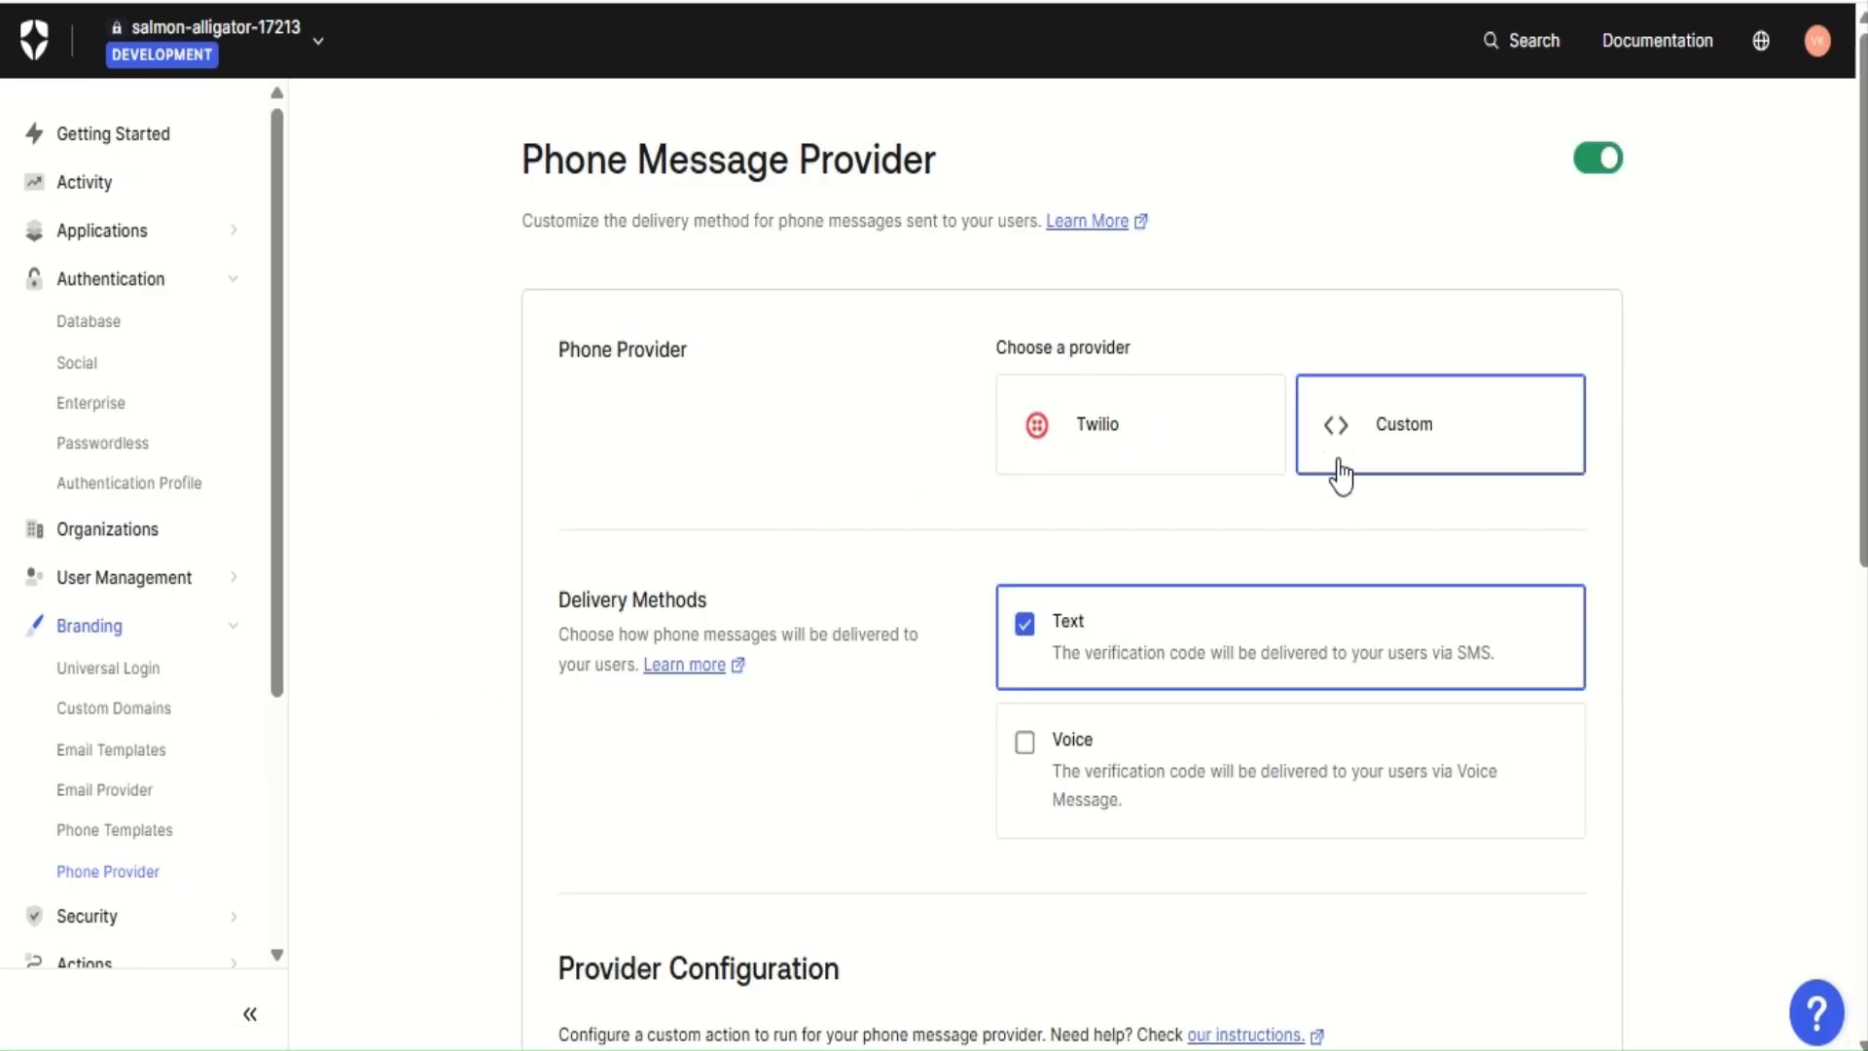
scroll(1176, 640, "down", 2)
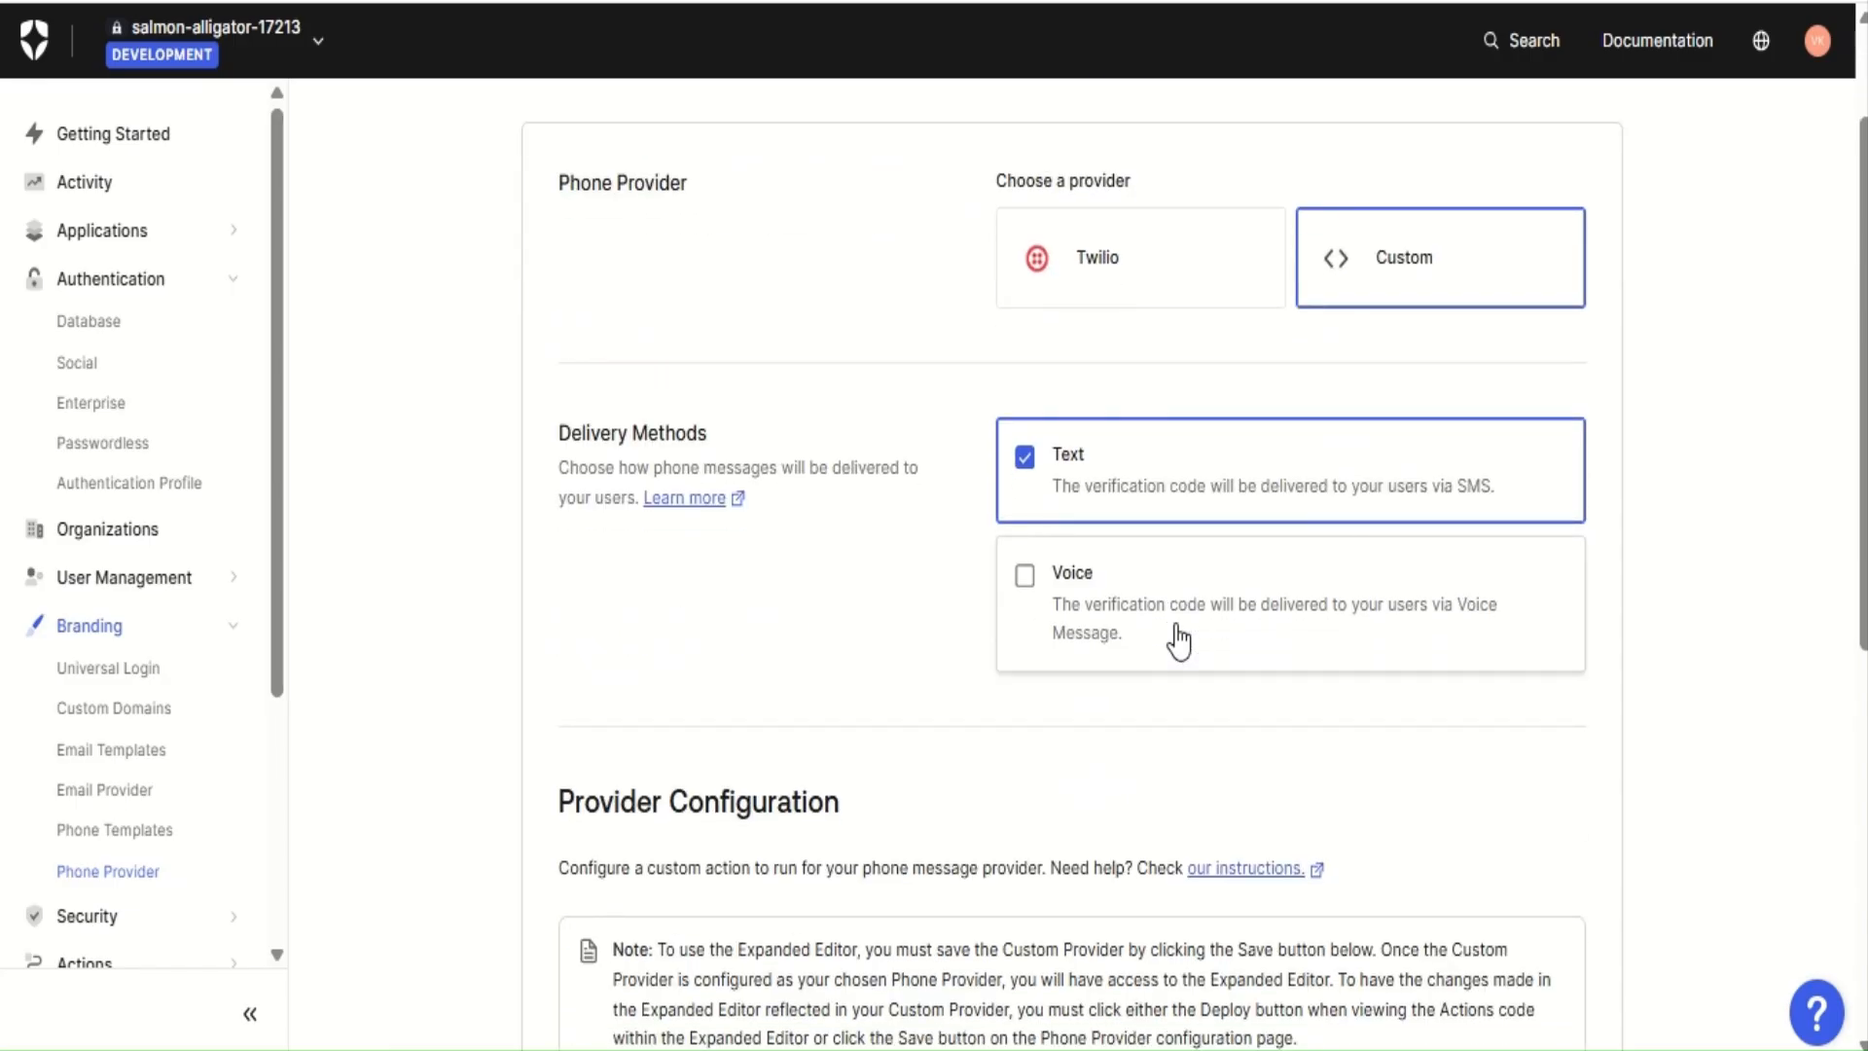
scroll(1179, 640, "down", 7)
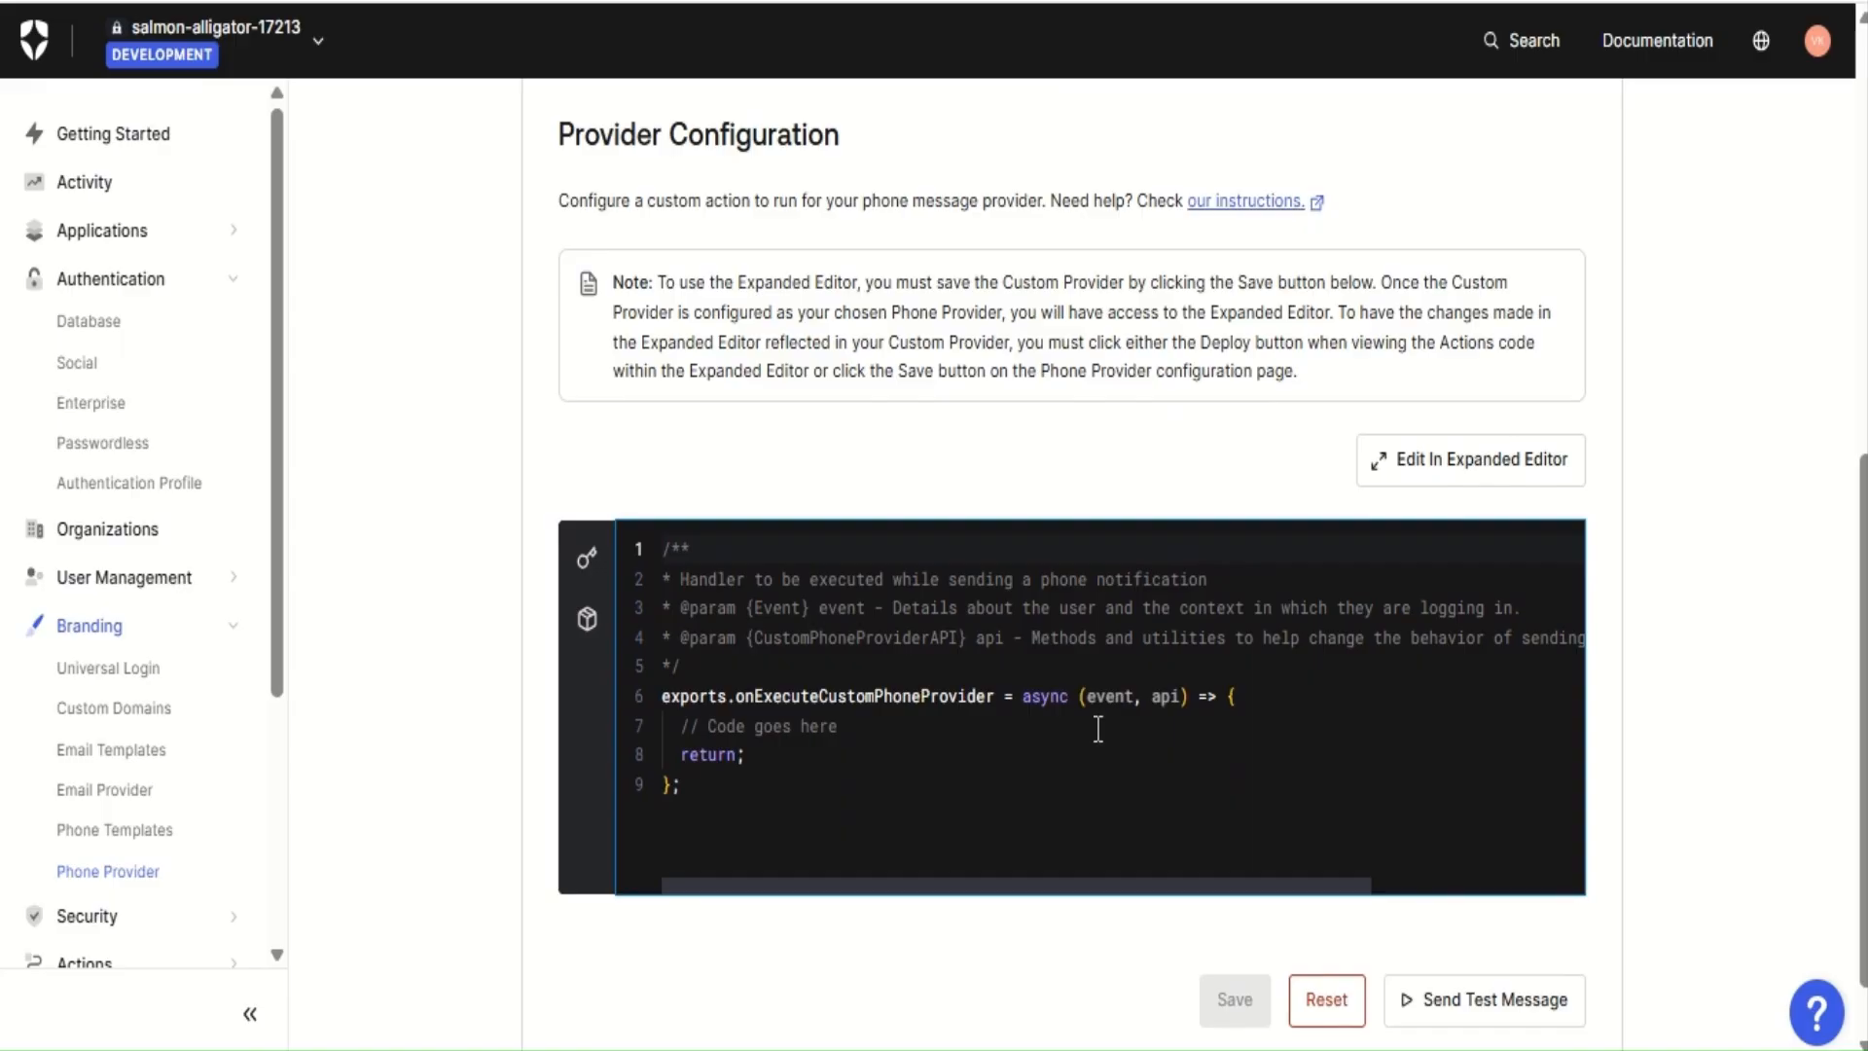
left_click(1097, 728)
scroll(1098, 729, "up", 7)
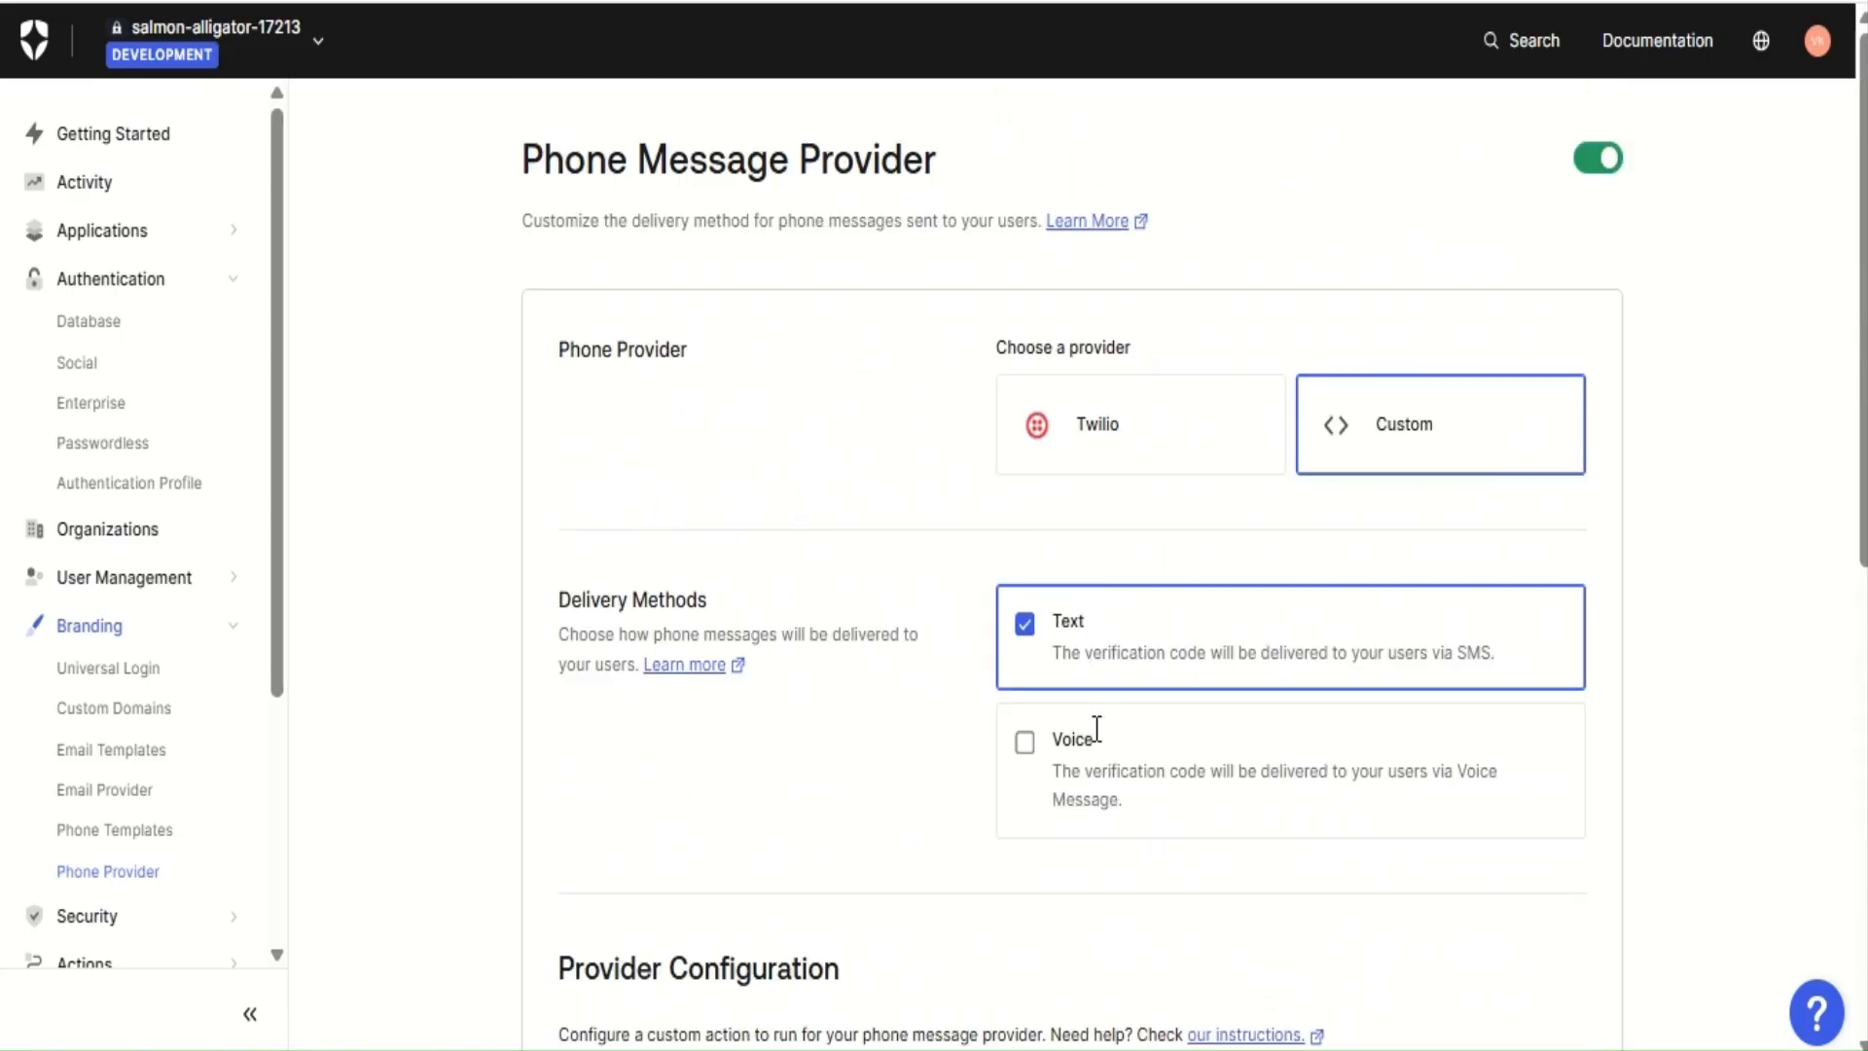
left_click(1105, 466)
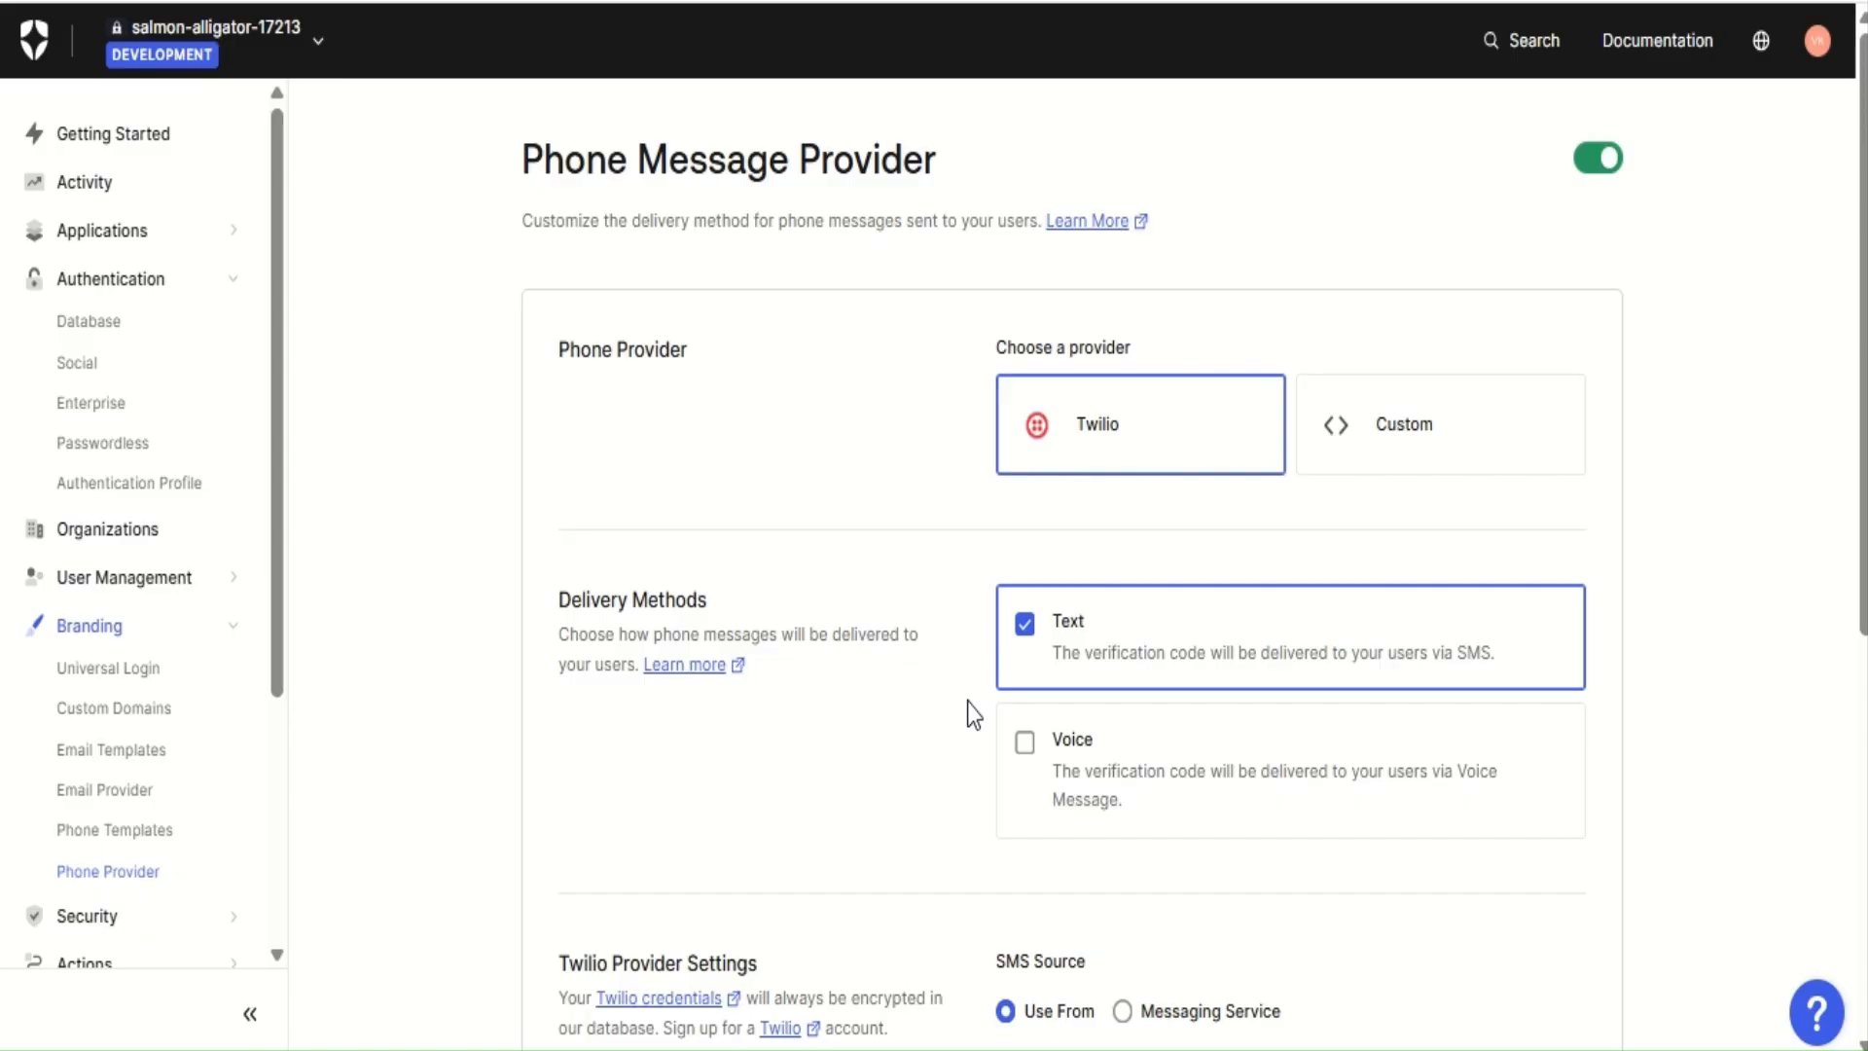
Step: In Twilio Provider Settings, choose Messaging Service as the SMS source, exposing the Messaging Service SID field
scroll(968, 703, "down", 5)
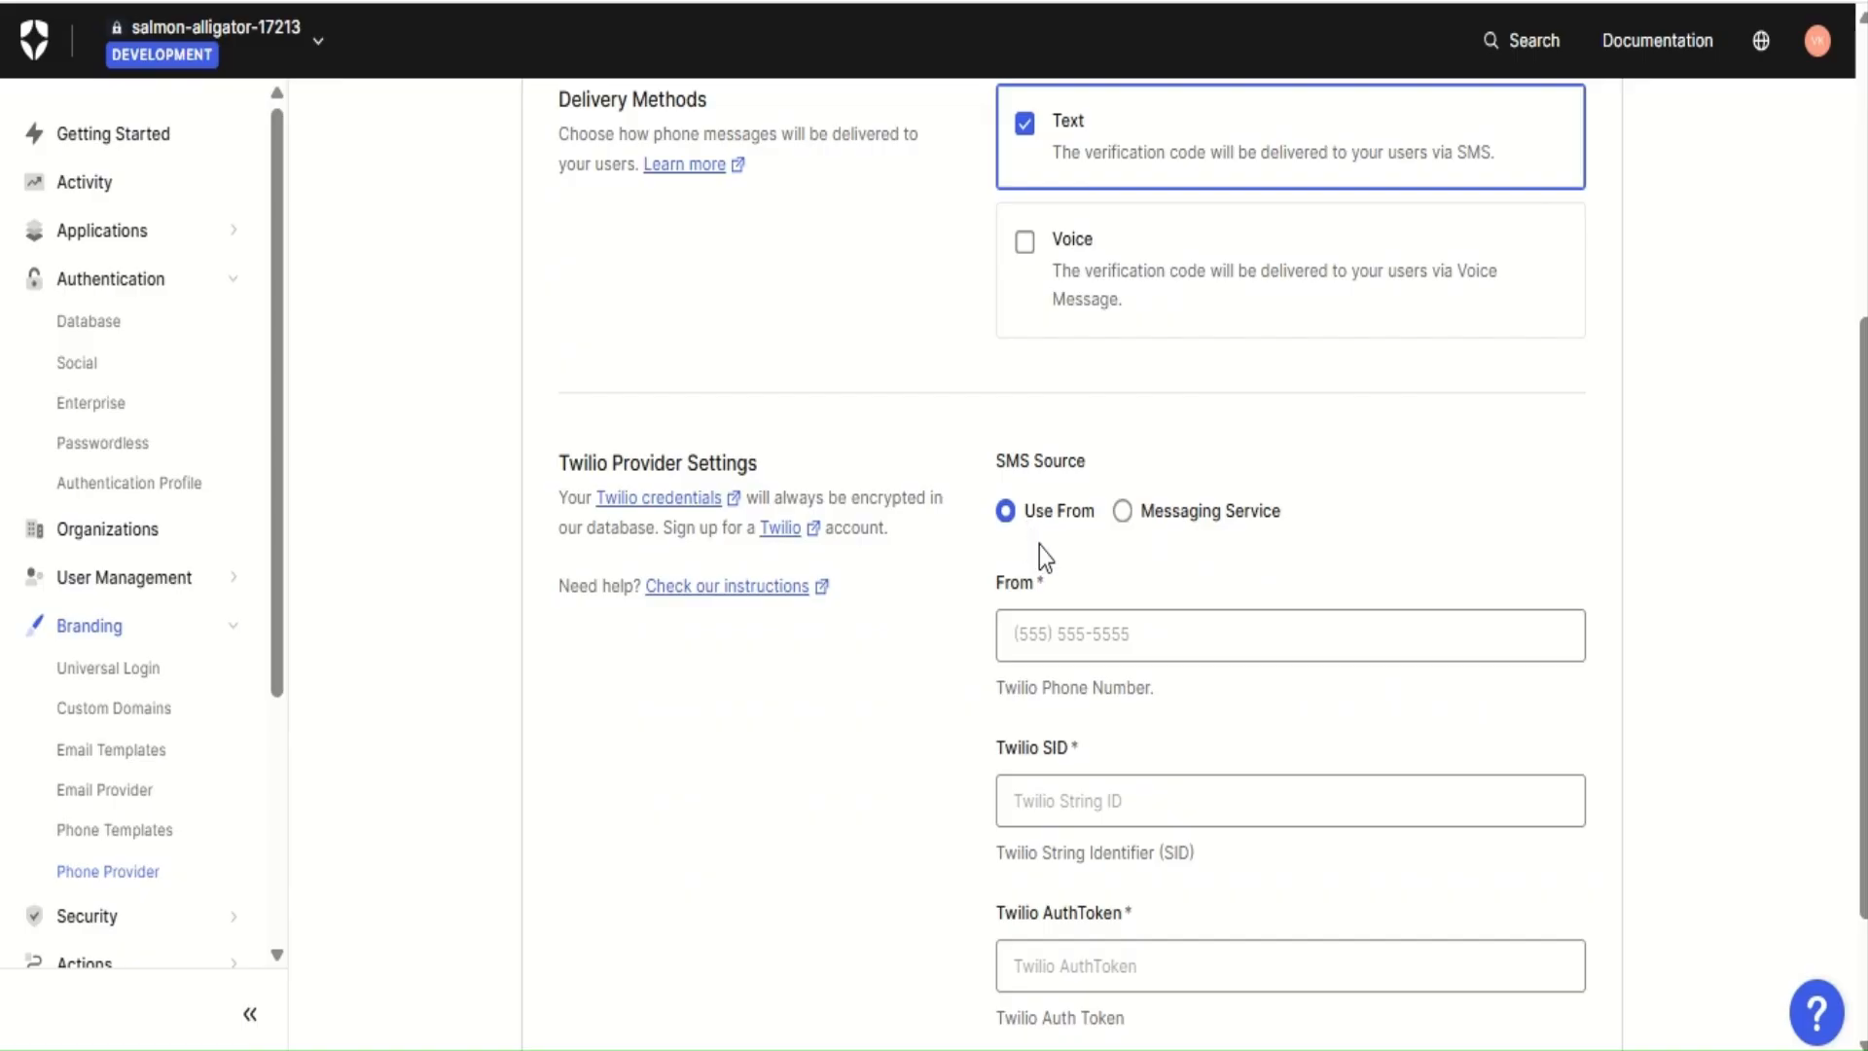
scroll(1051, 634, "down", 2)
left_click(1050, 634)
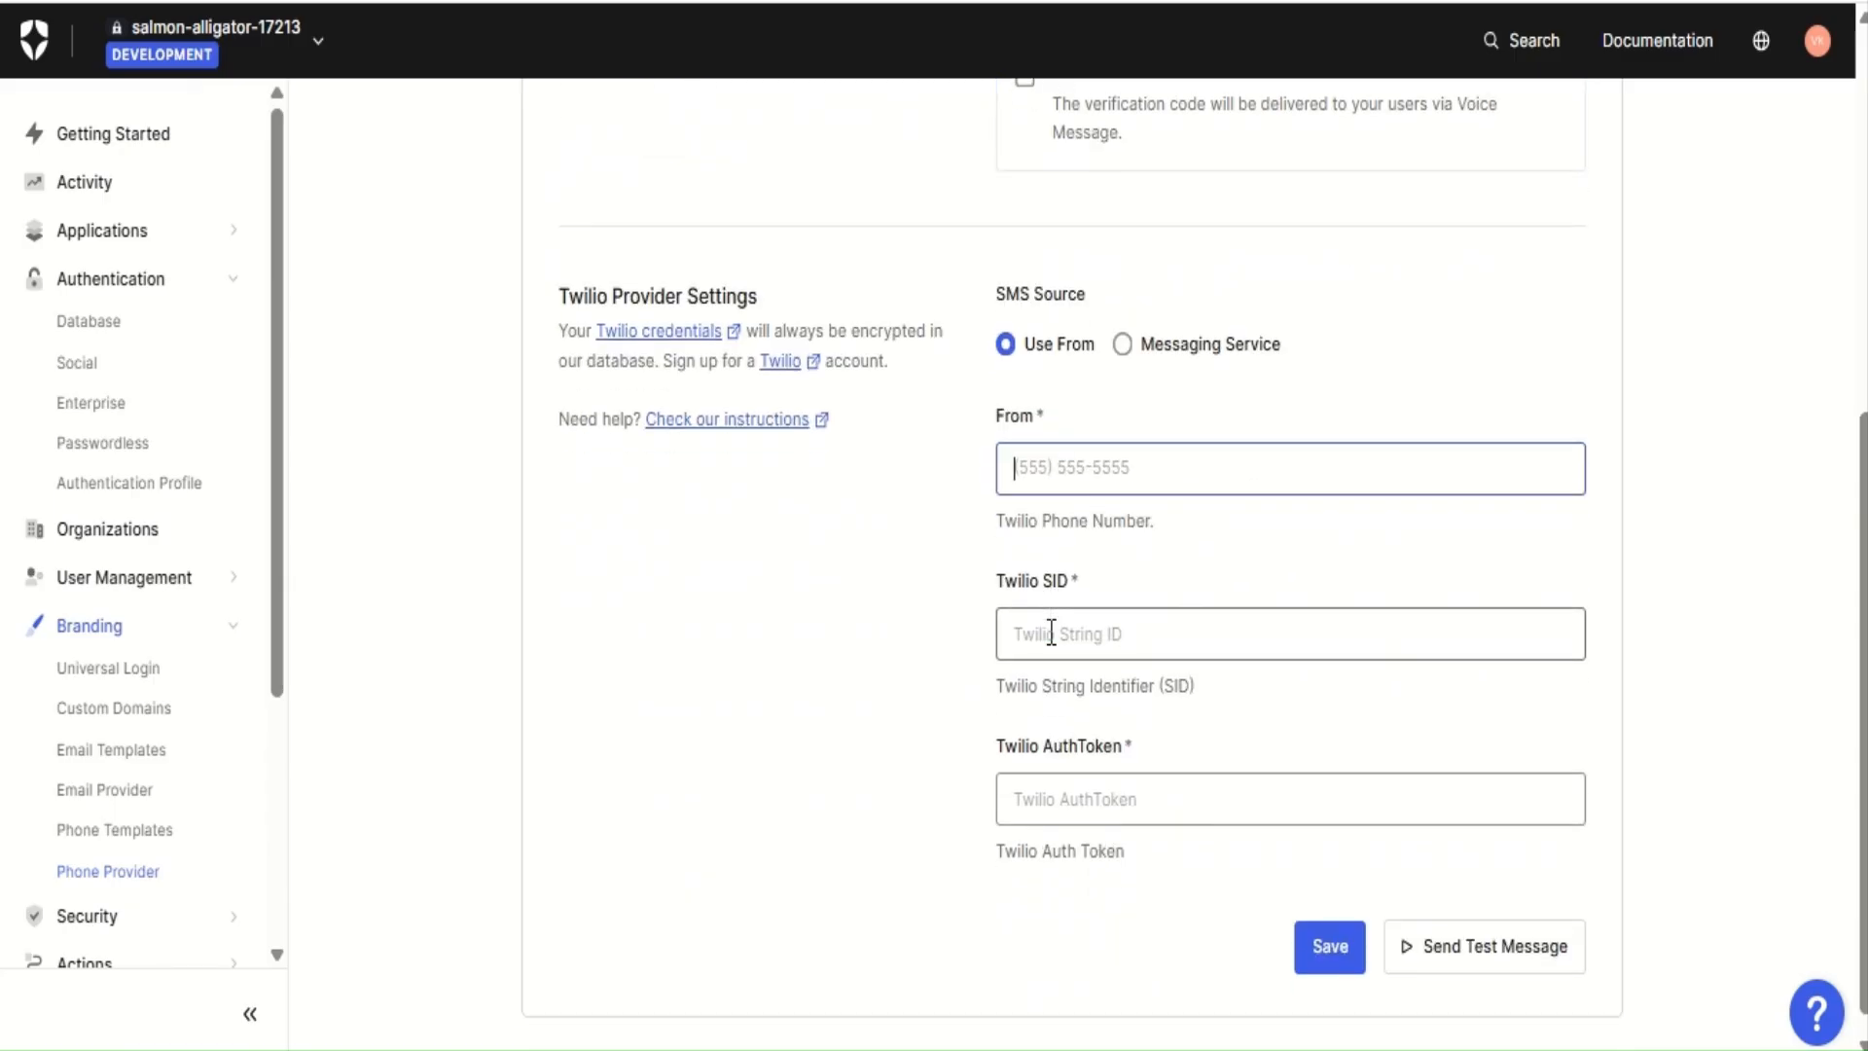
left_click(1062, 792)
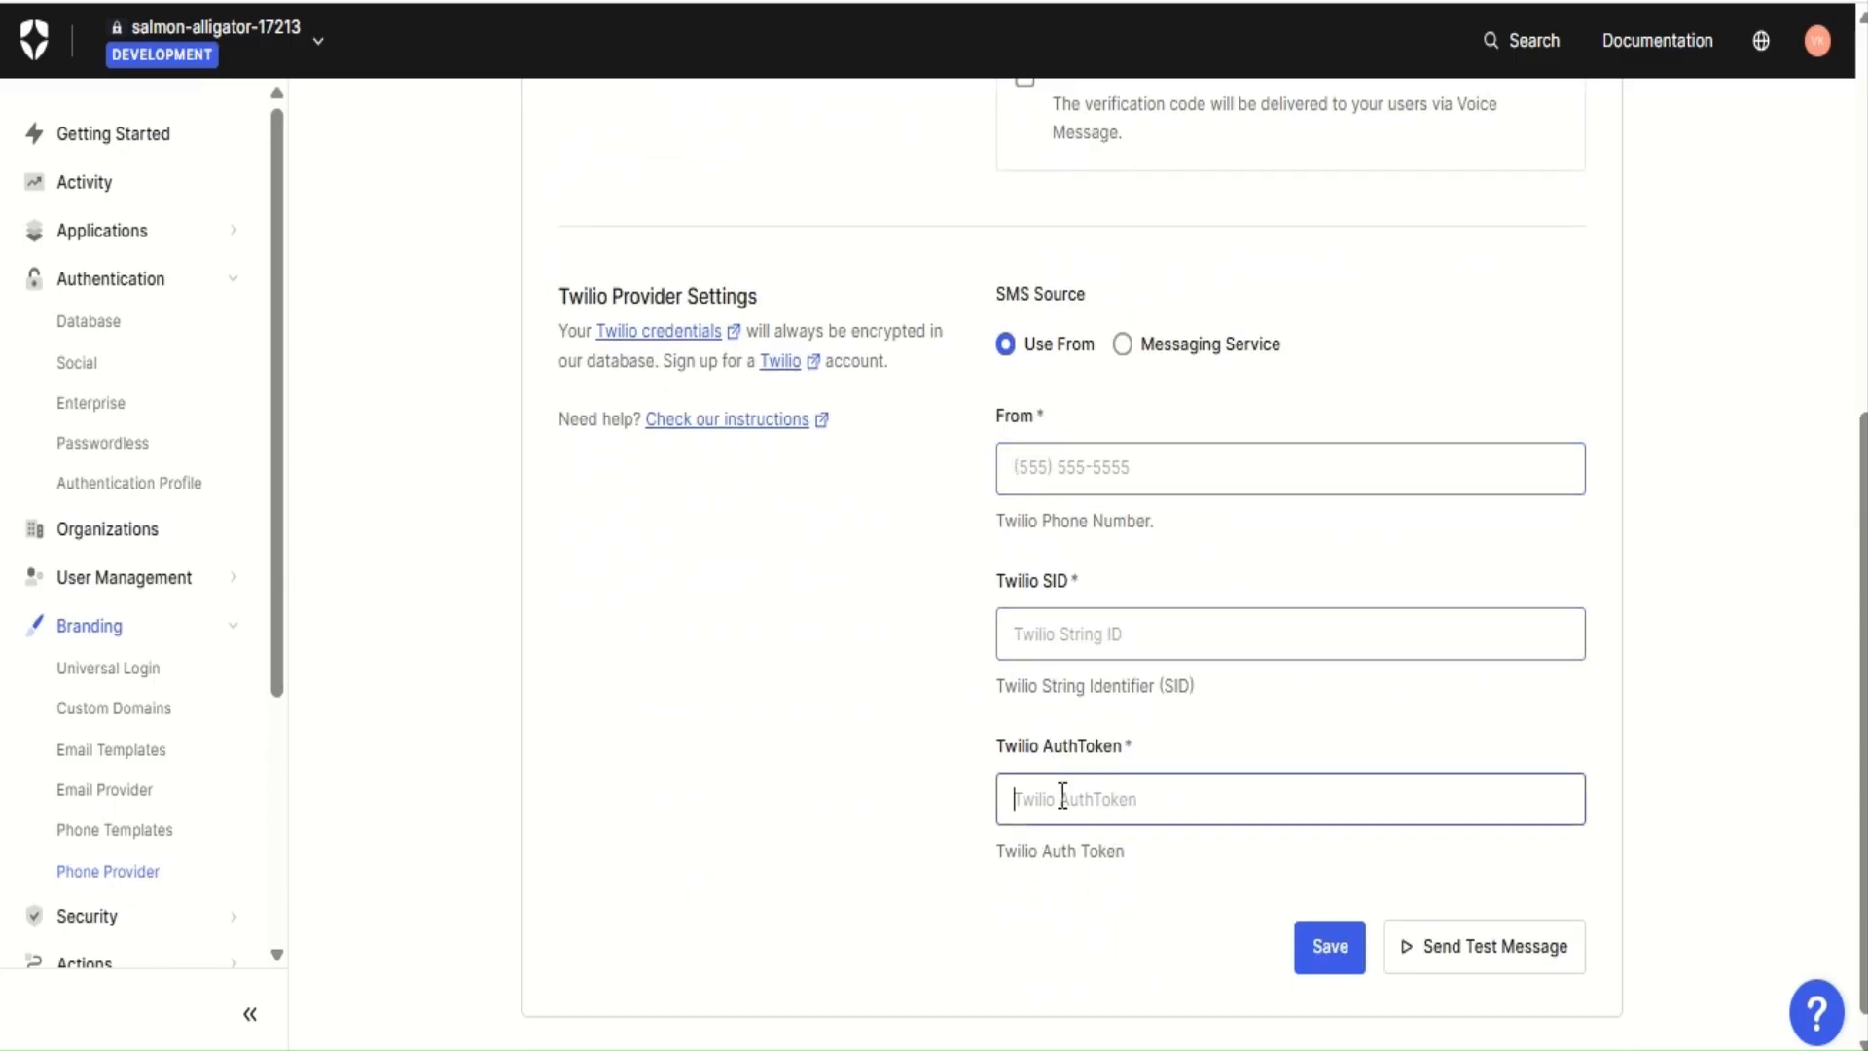
left_click(1122, 348)
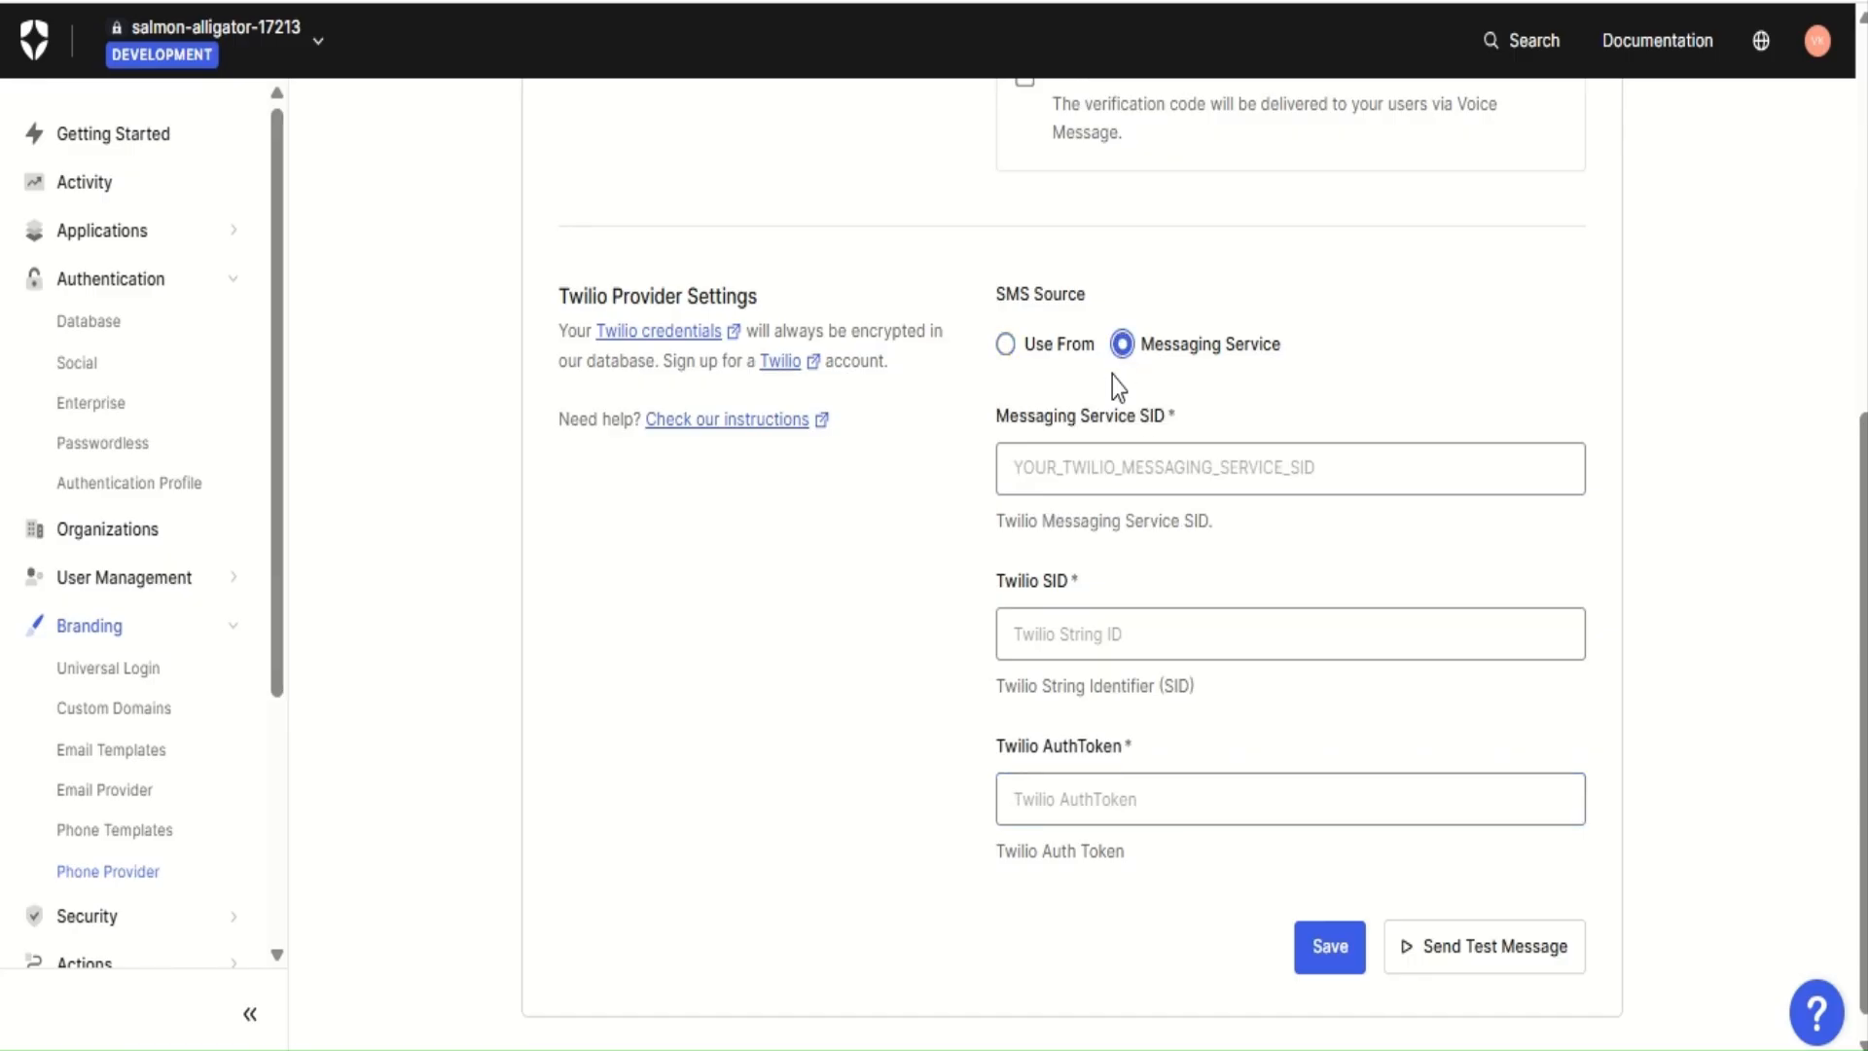
left_click(1115, 468)
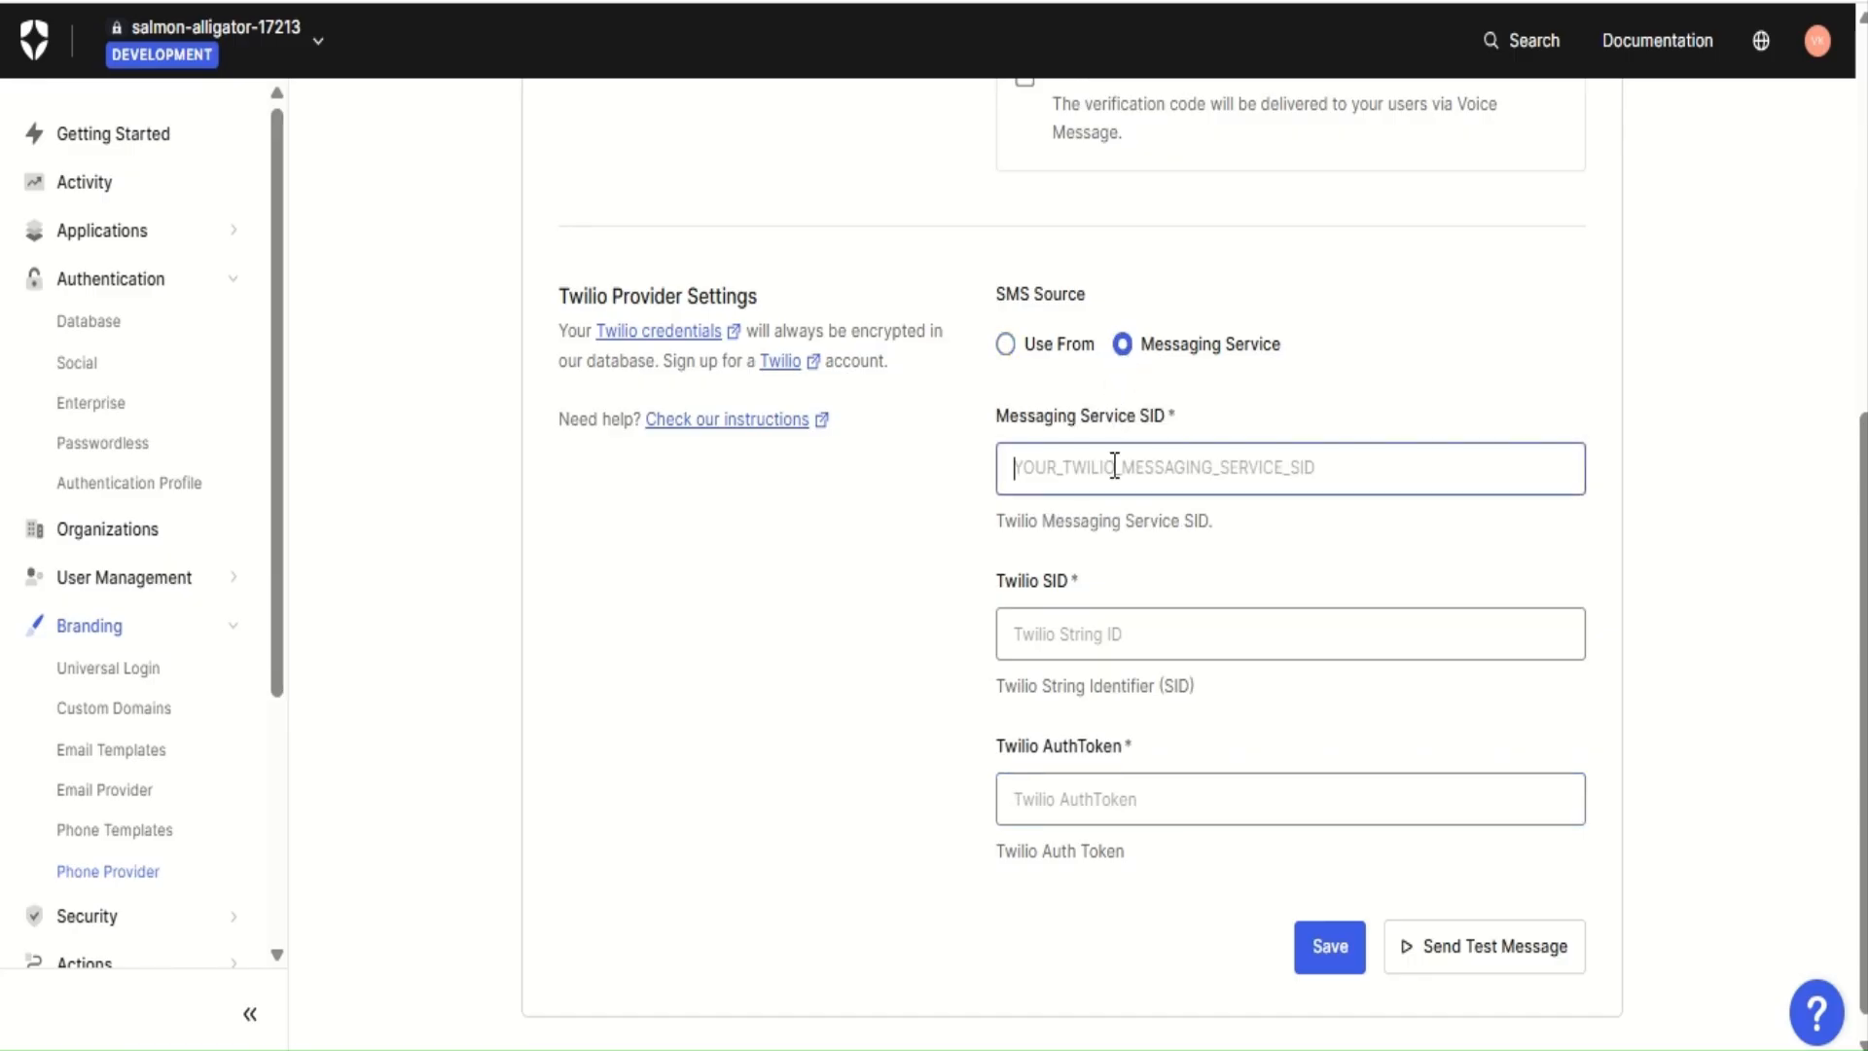
left_click(1138, 630)
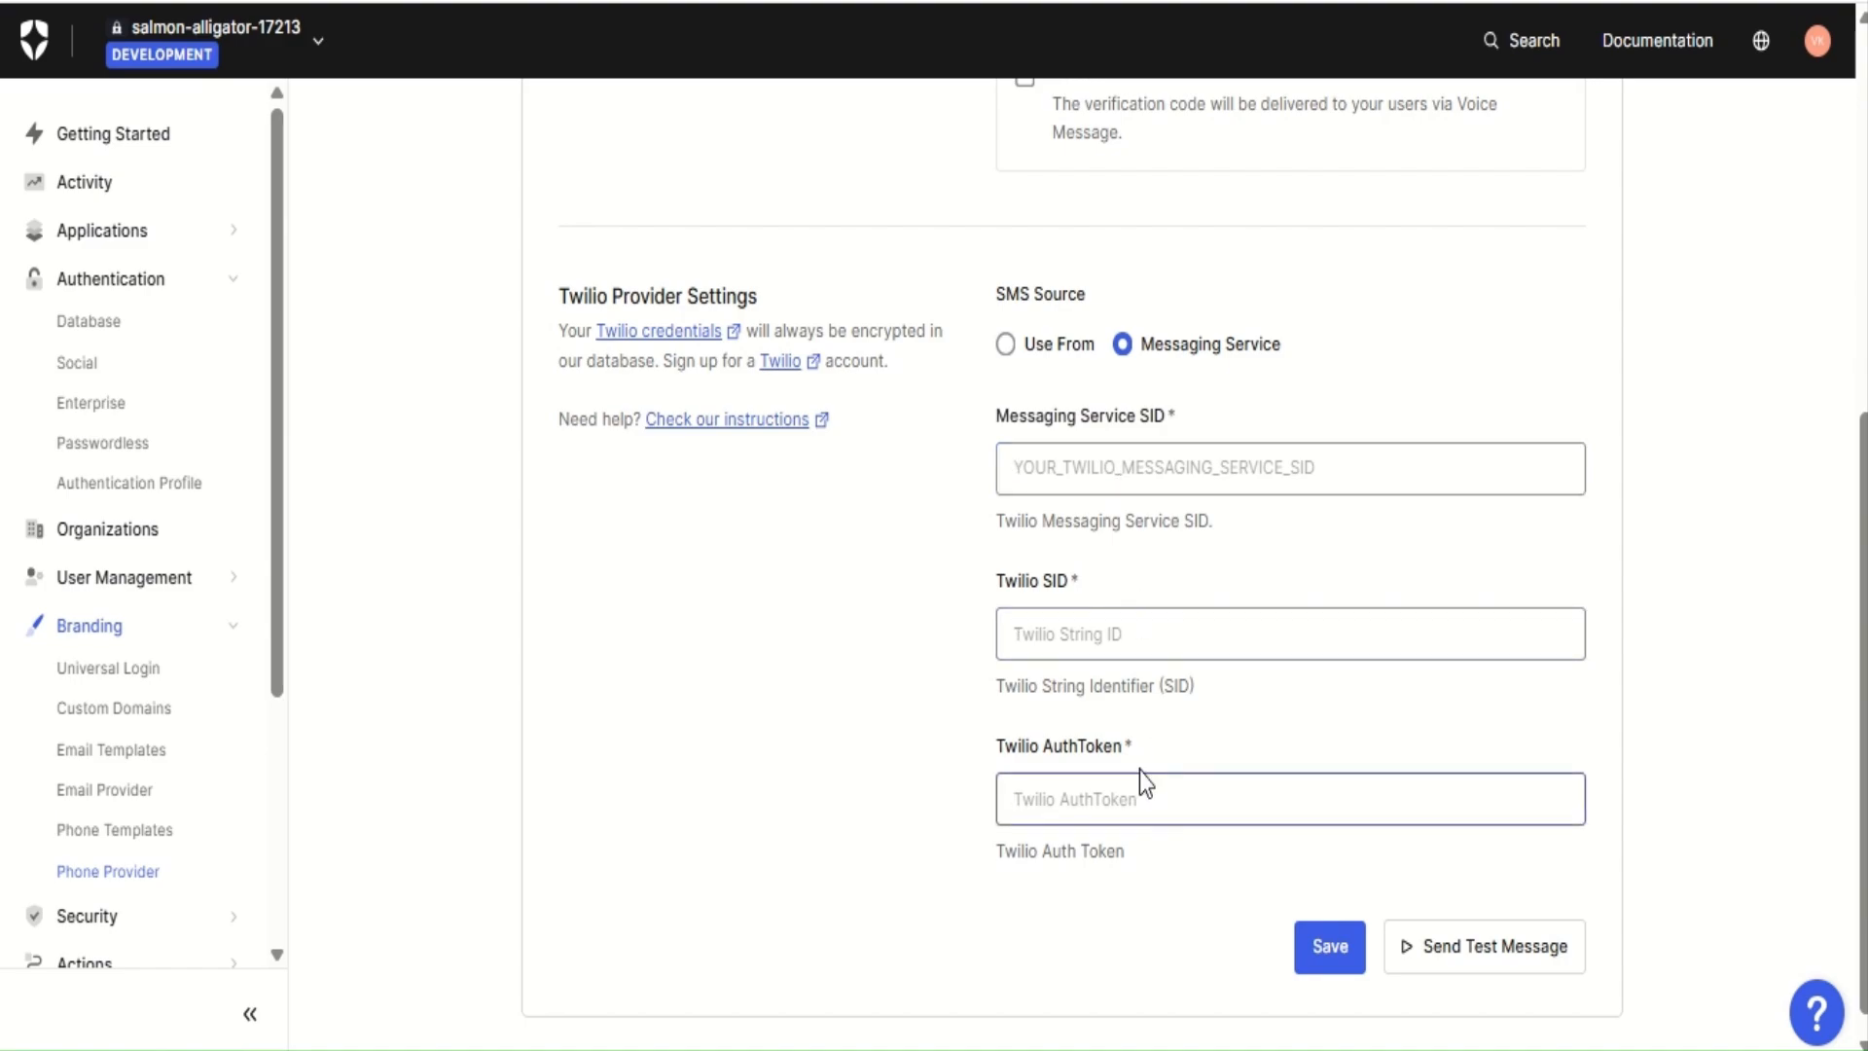
scroll(903, 705, "up", 2)
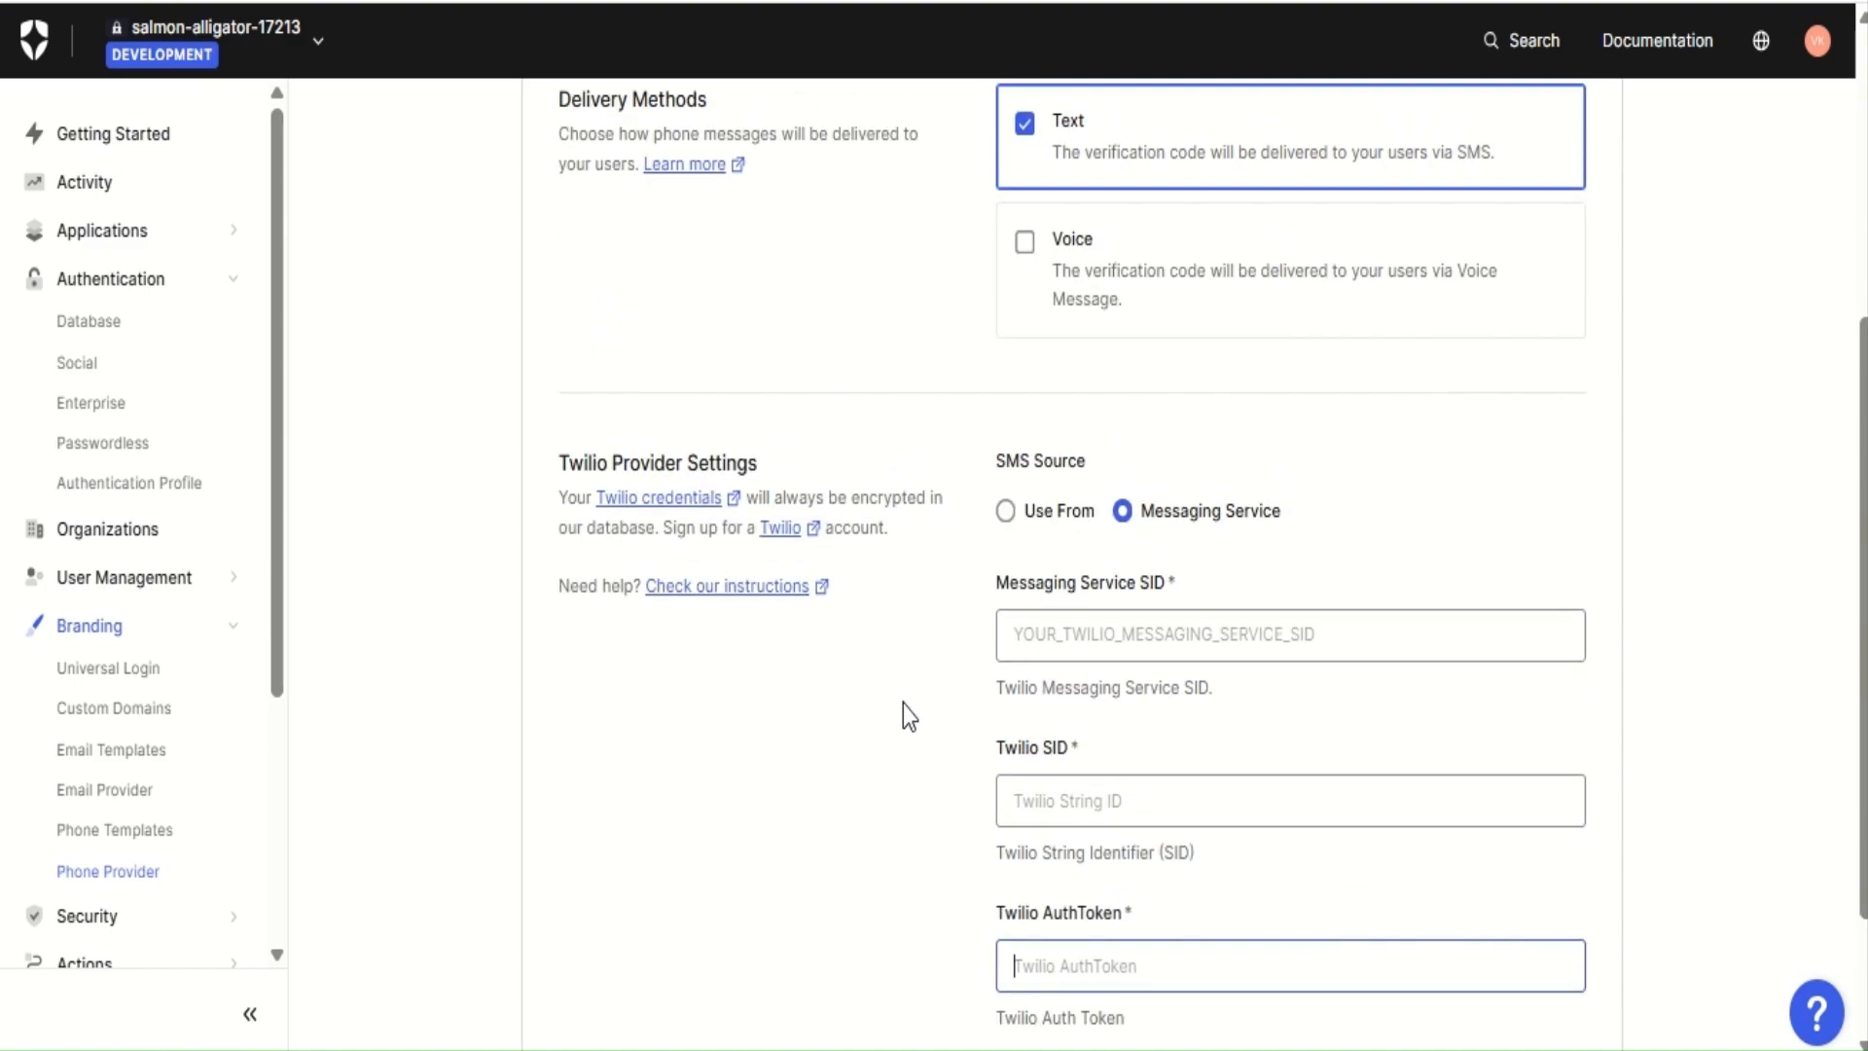
scroll(903, 704, "down", 2)
scroll(902, 705, "up", 5)
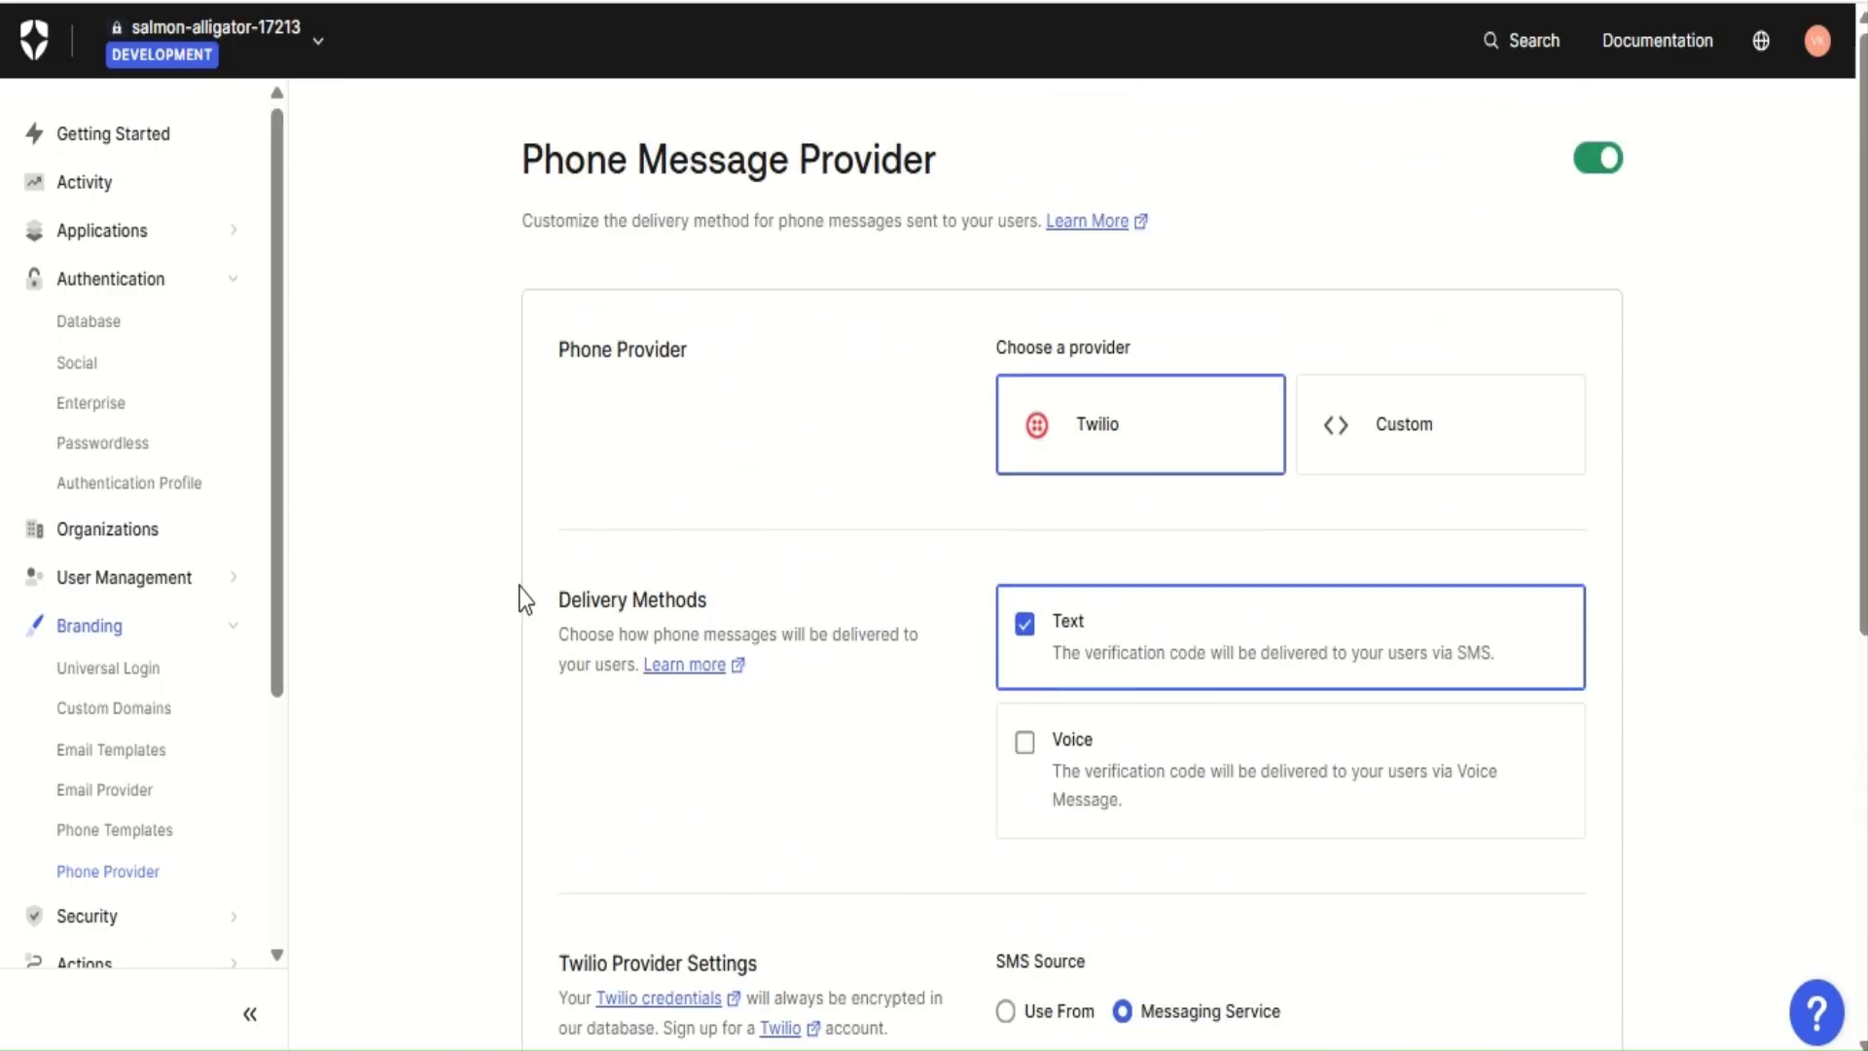
Step: Reopen the SMS passwordless connection's settings from the Passwordless Connections page
left_click(115, 443)
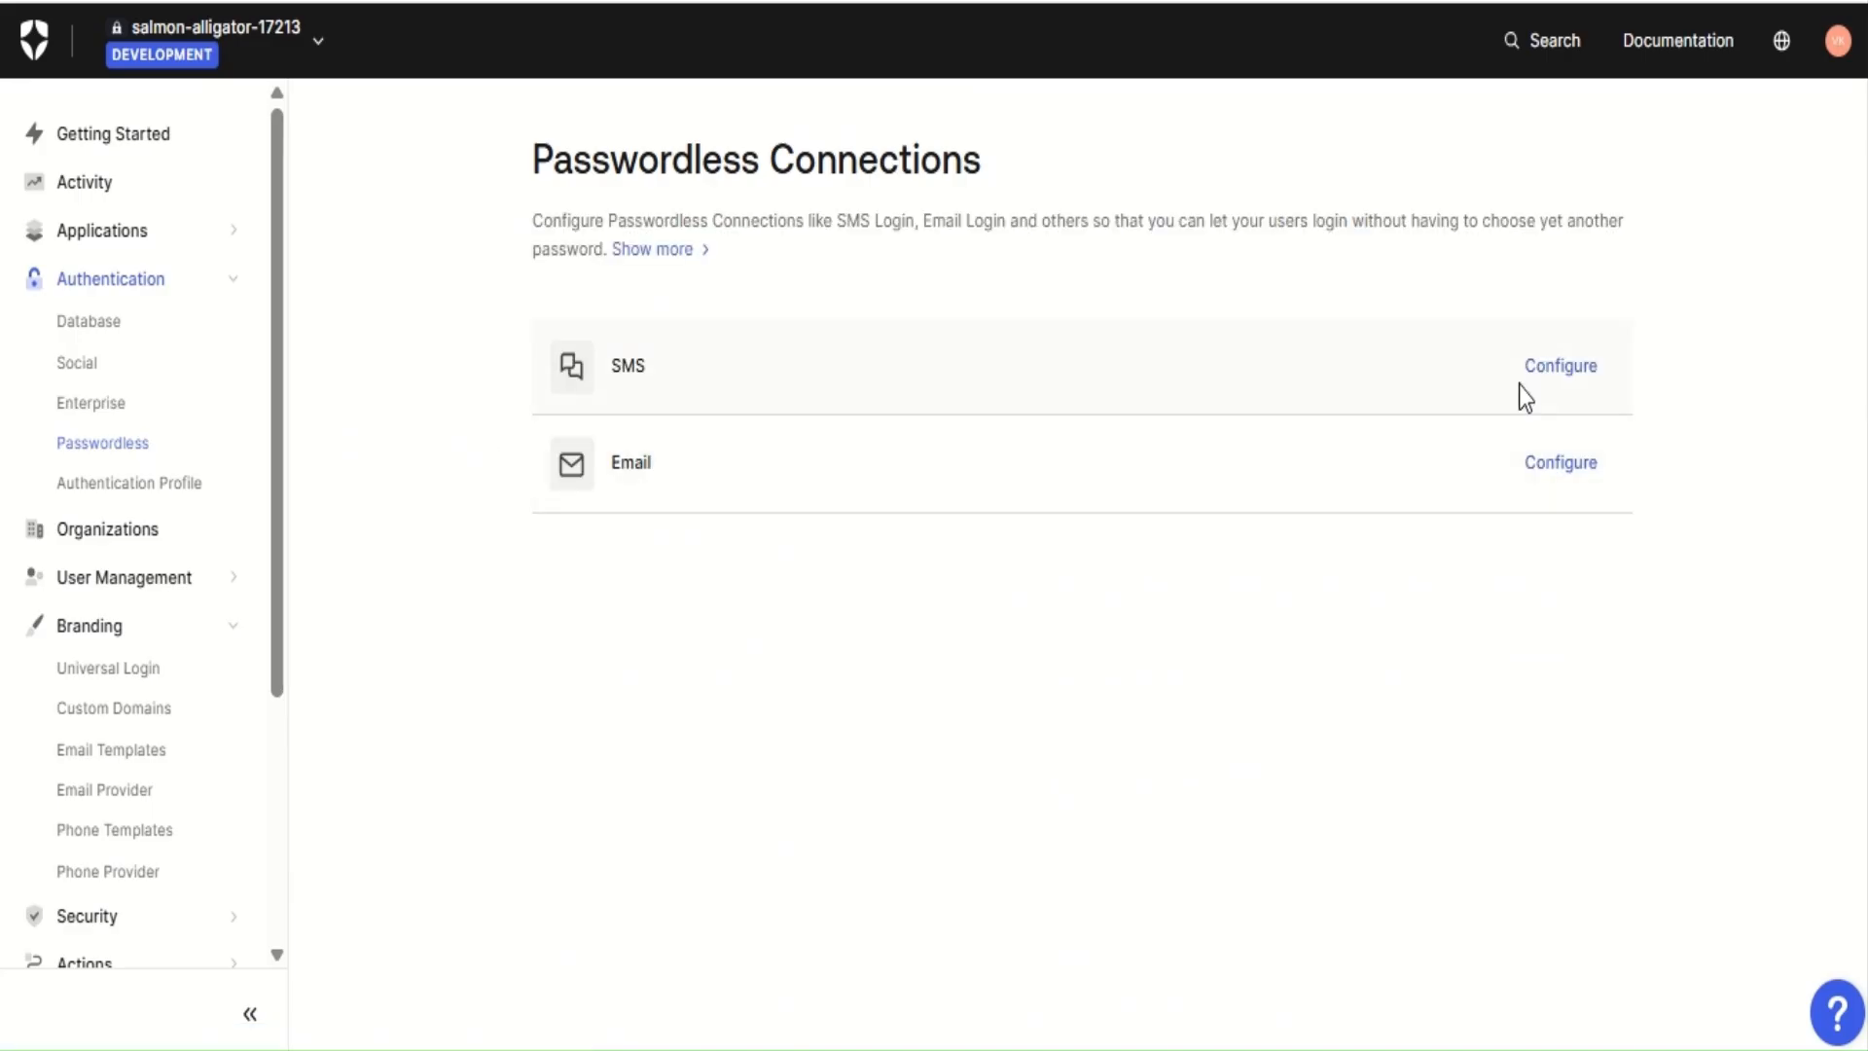
left_click(1552, 374)
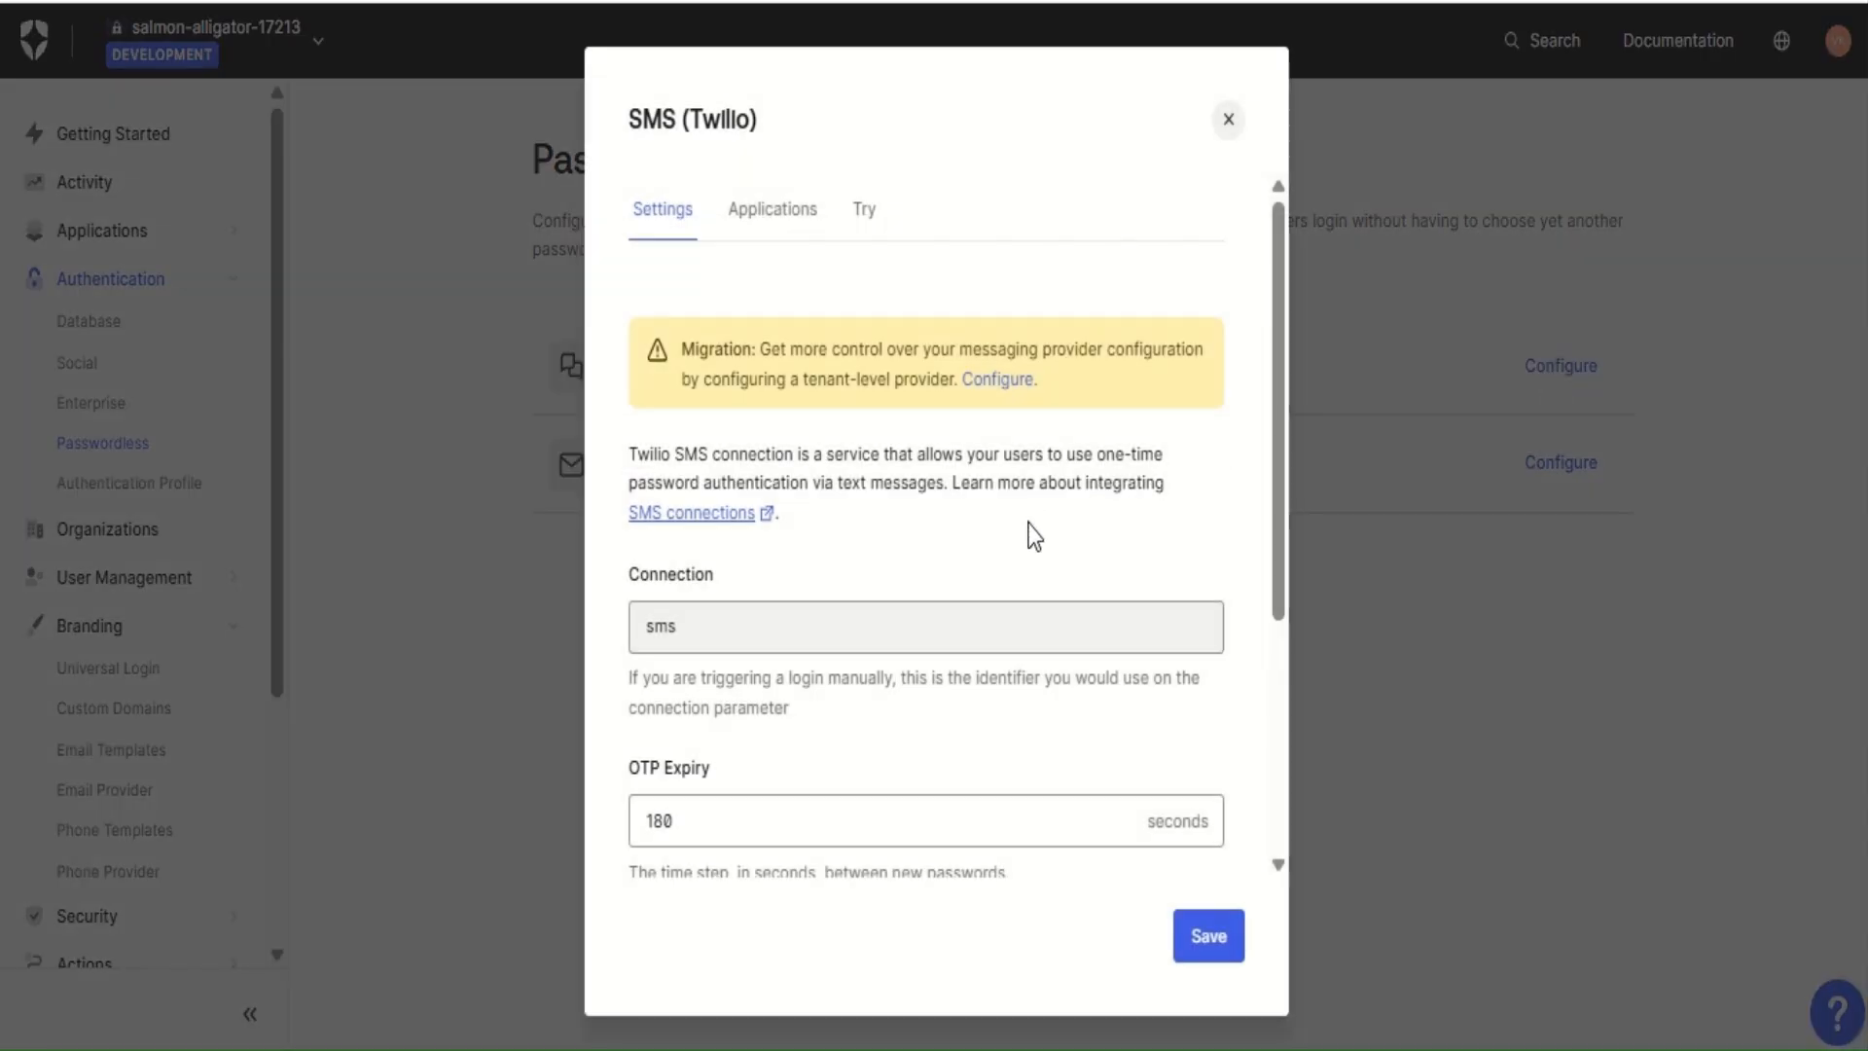
scroll(1034, 535, "down", 4)
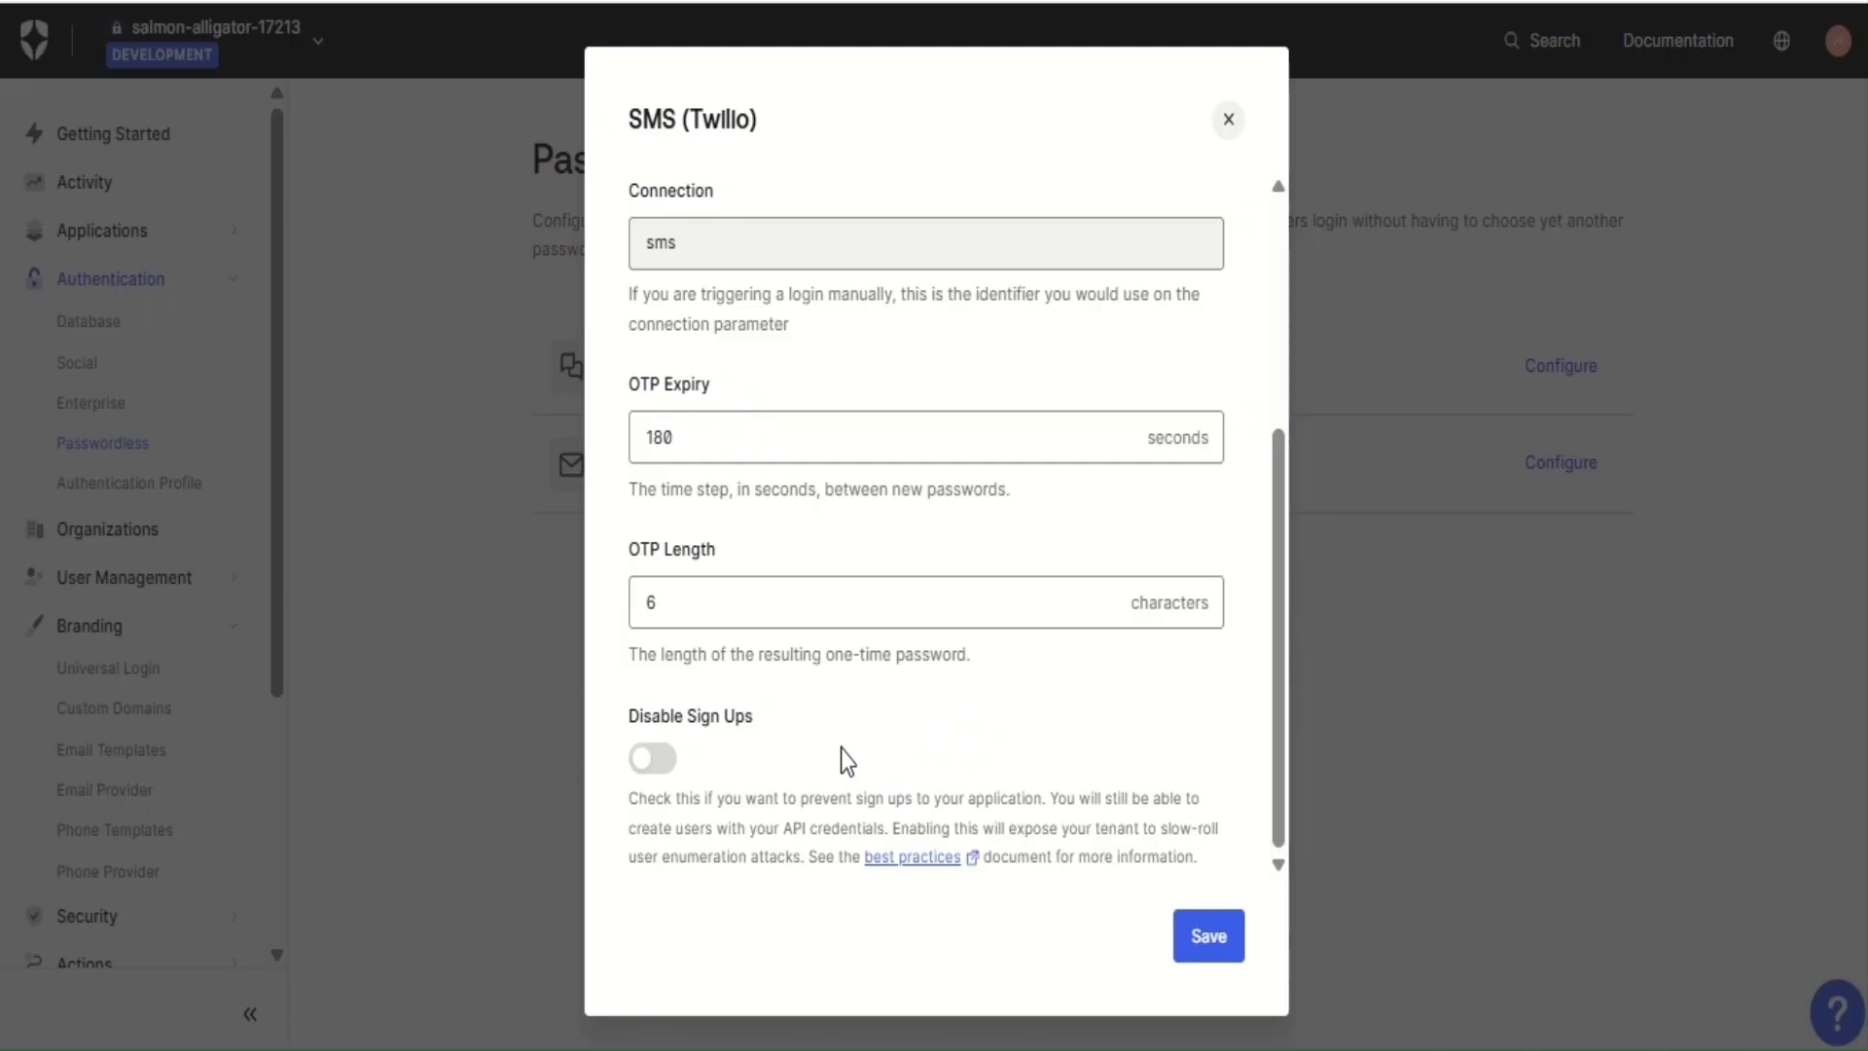
scroll(1048, 814, "up", 4)
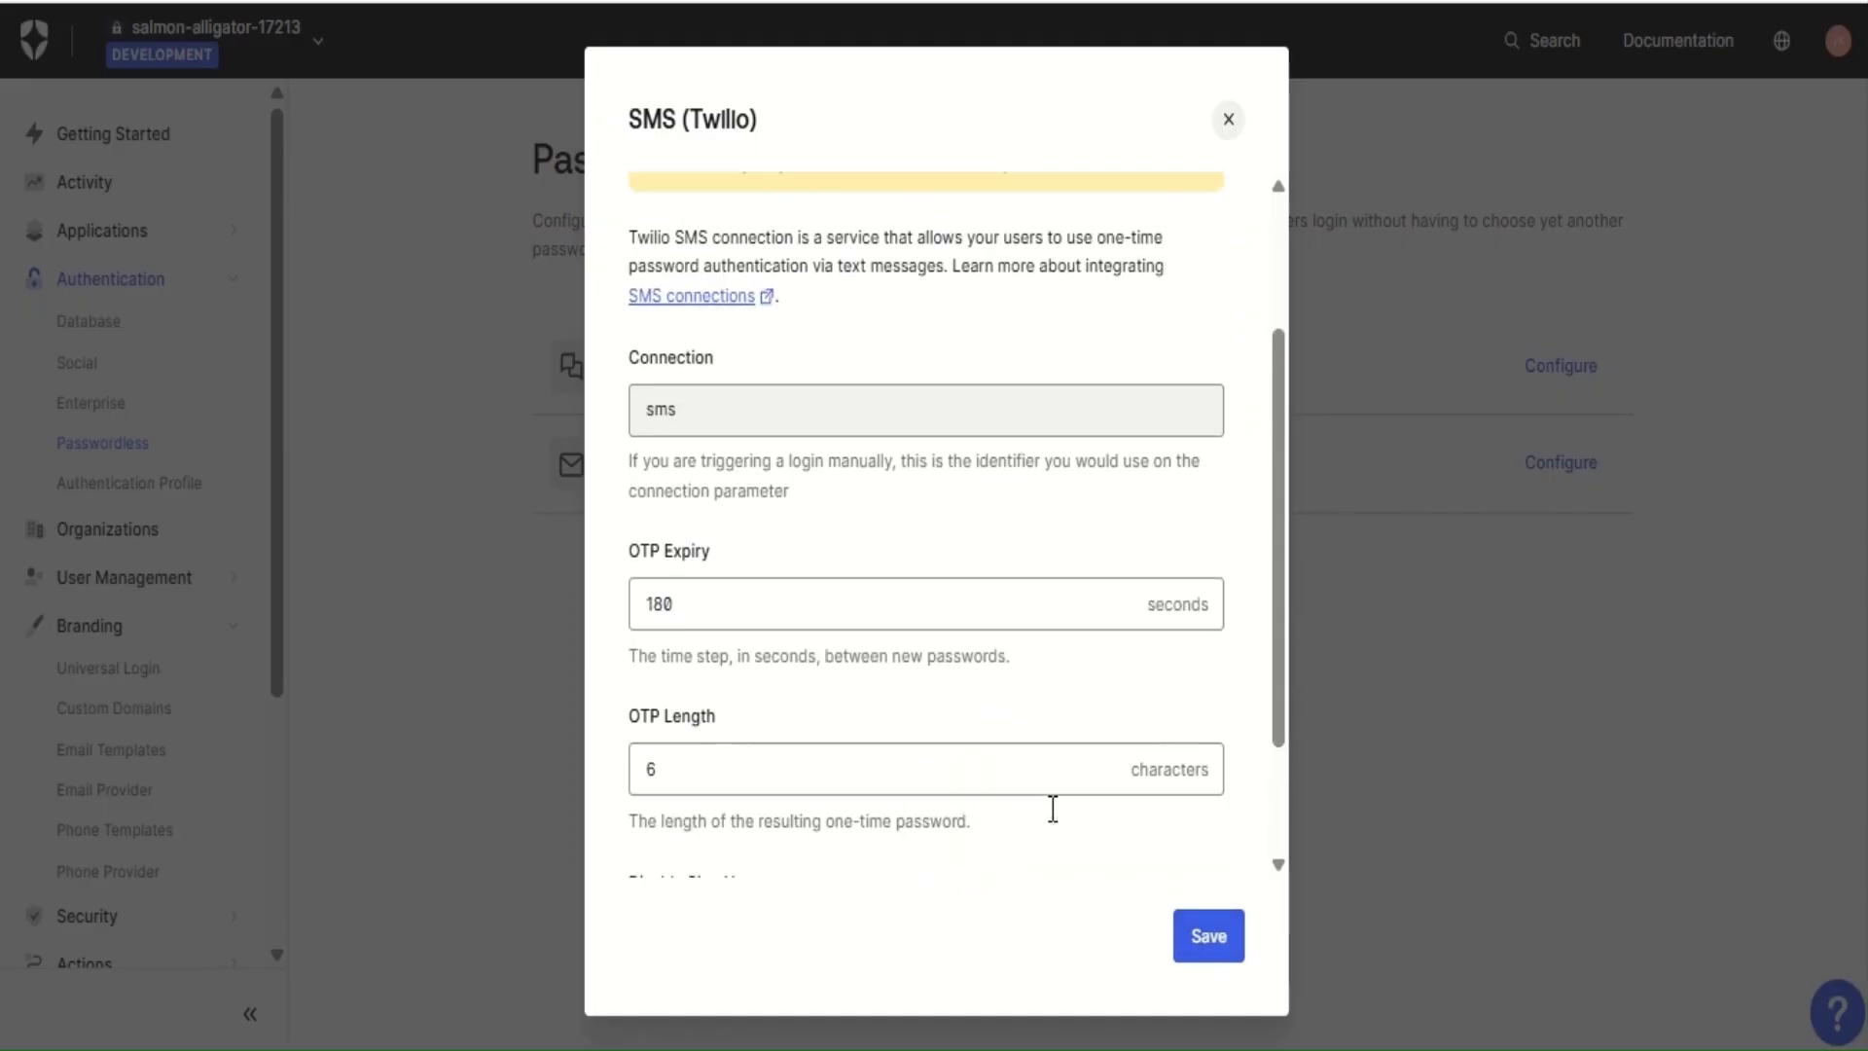
Step: Enable SMS passwordless login for Book Library Digital, check the Try form, and close the dialog
left_click(791, 224)
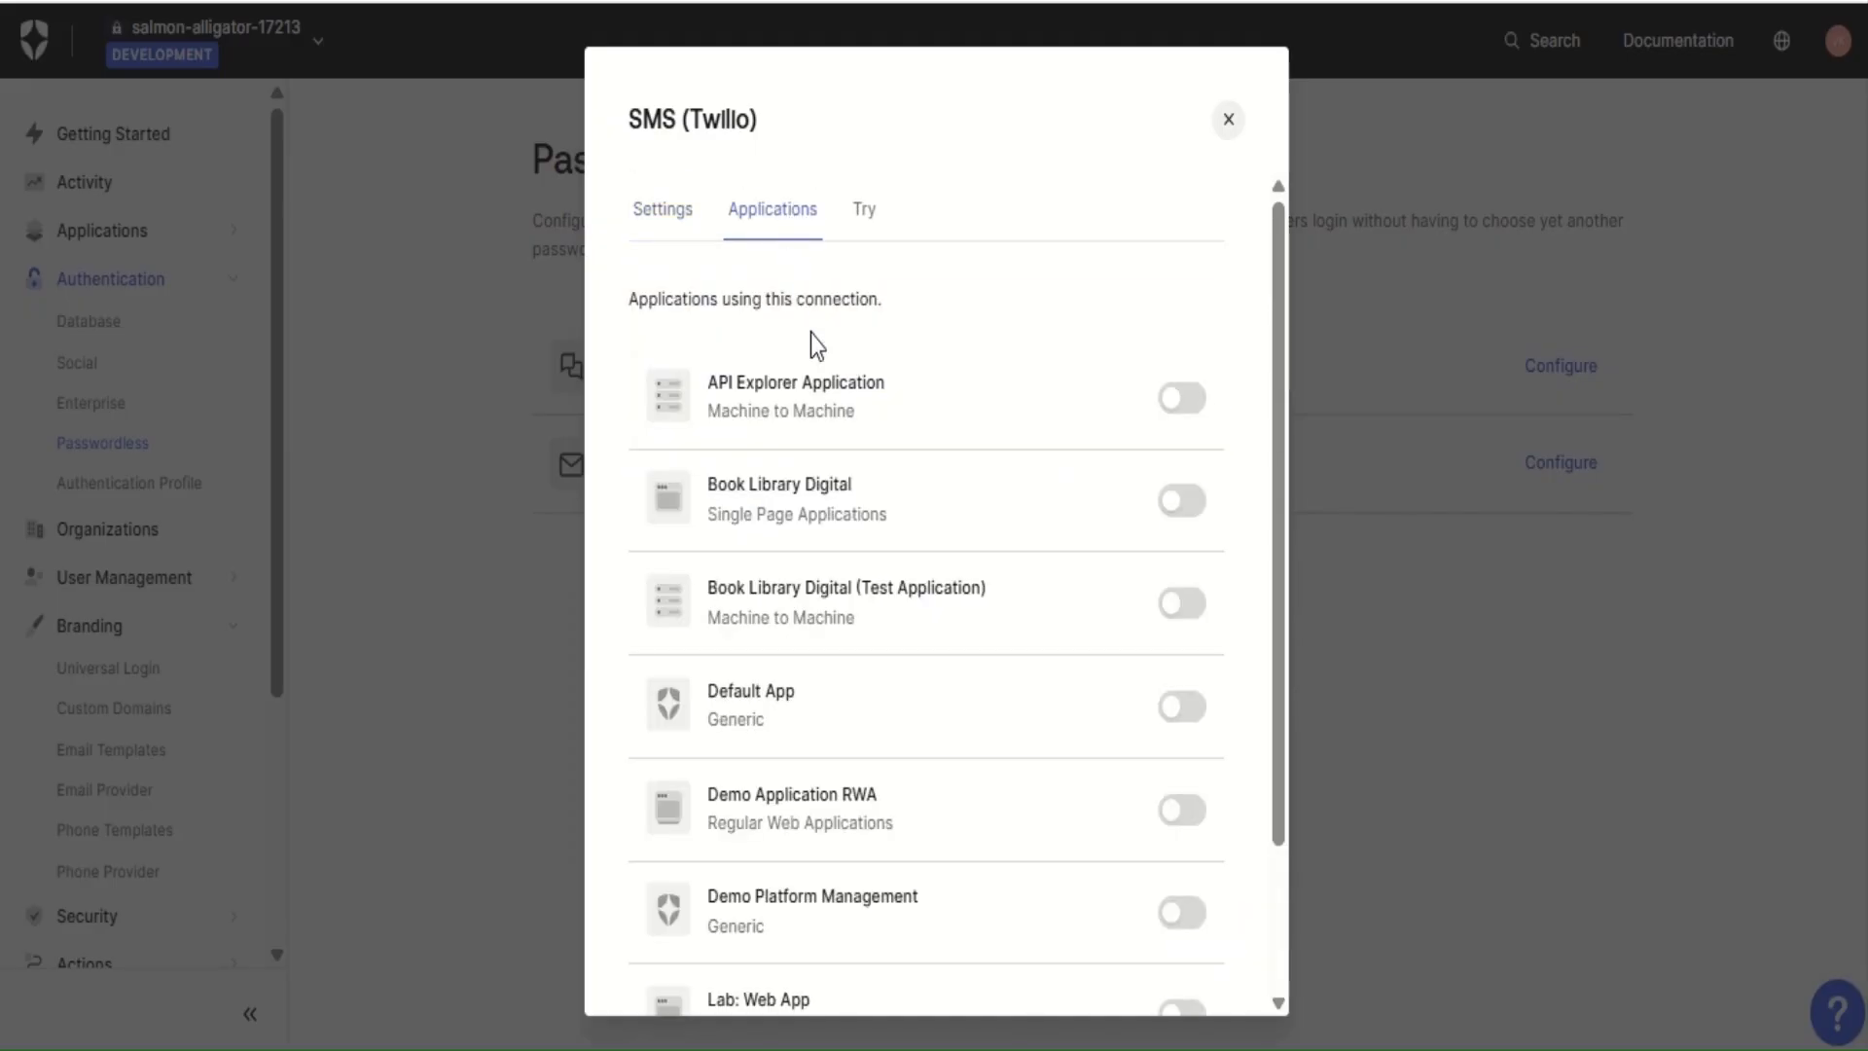
left_click(1192, 507)
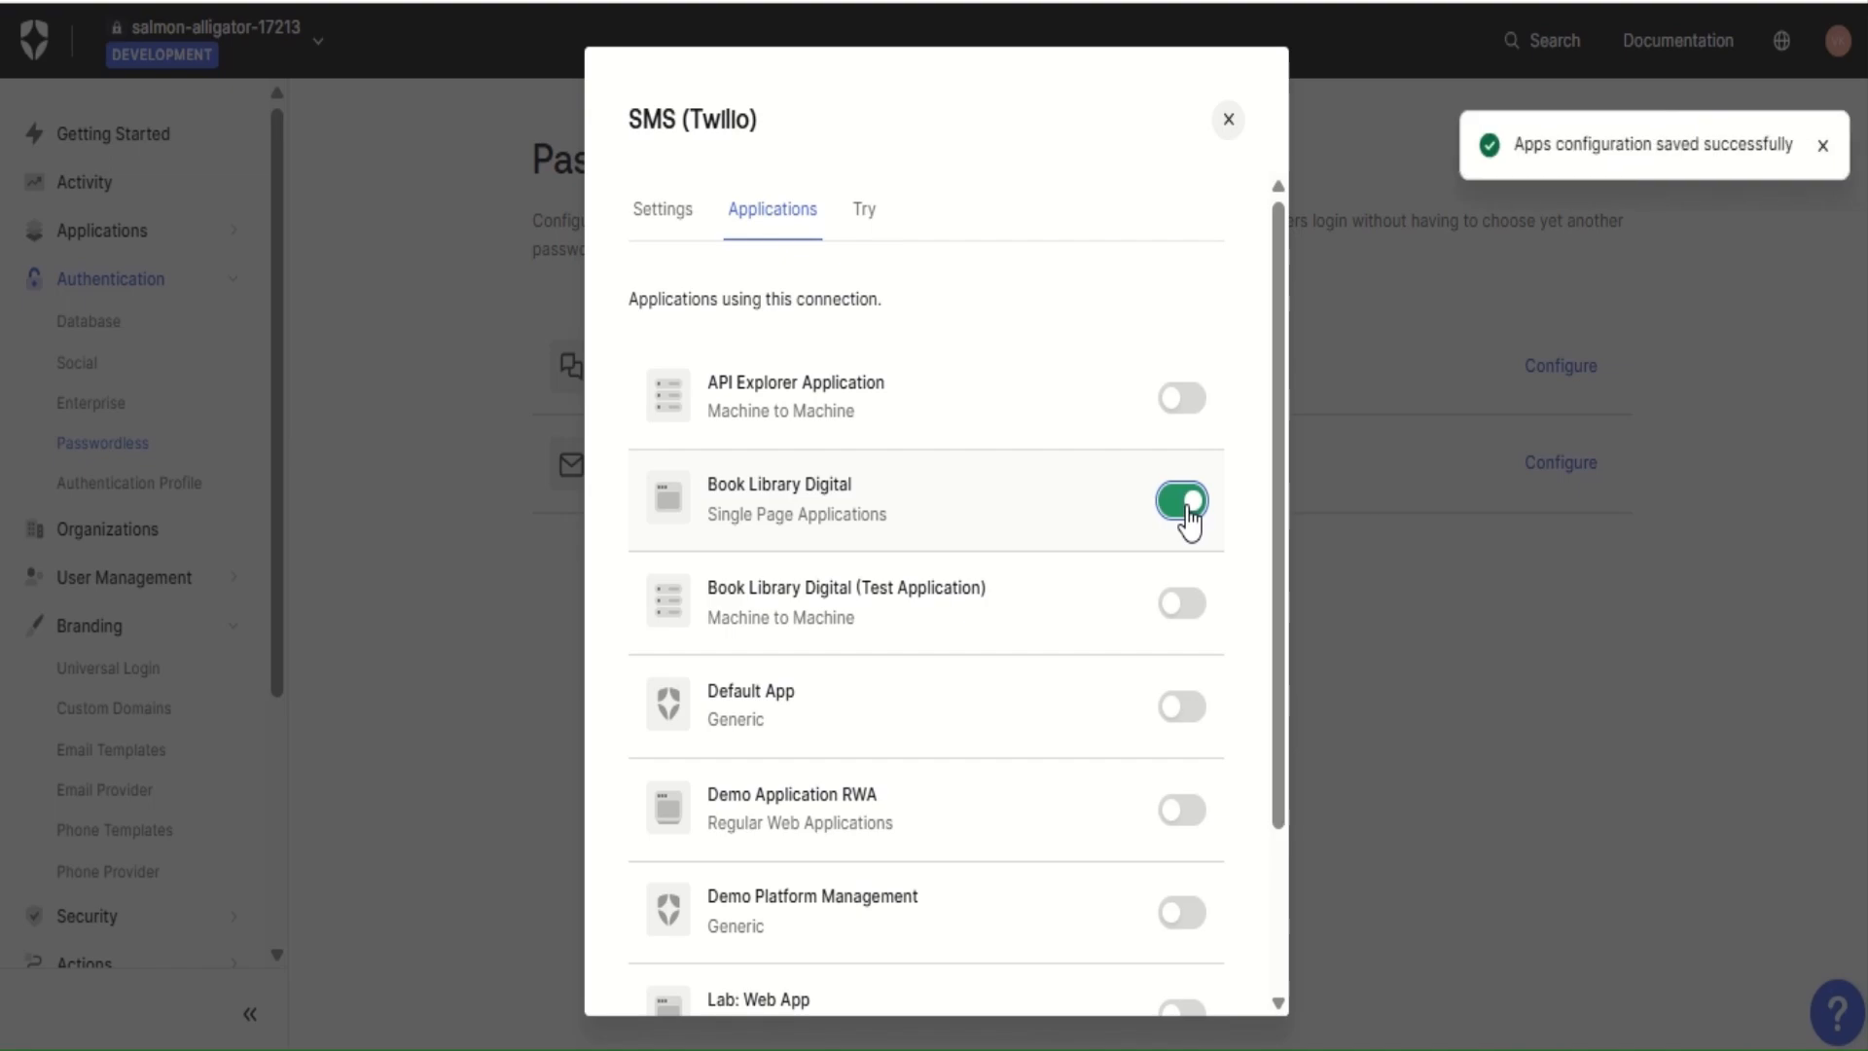
left_click(865, 210)
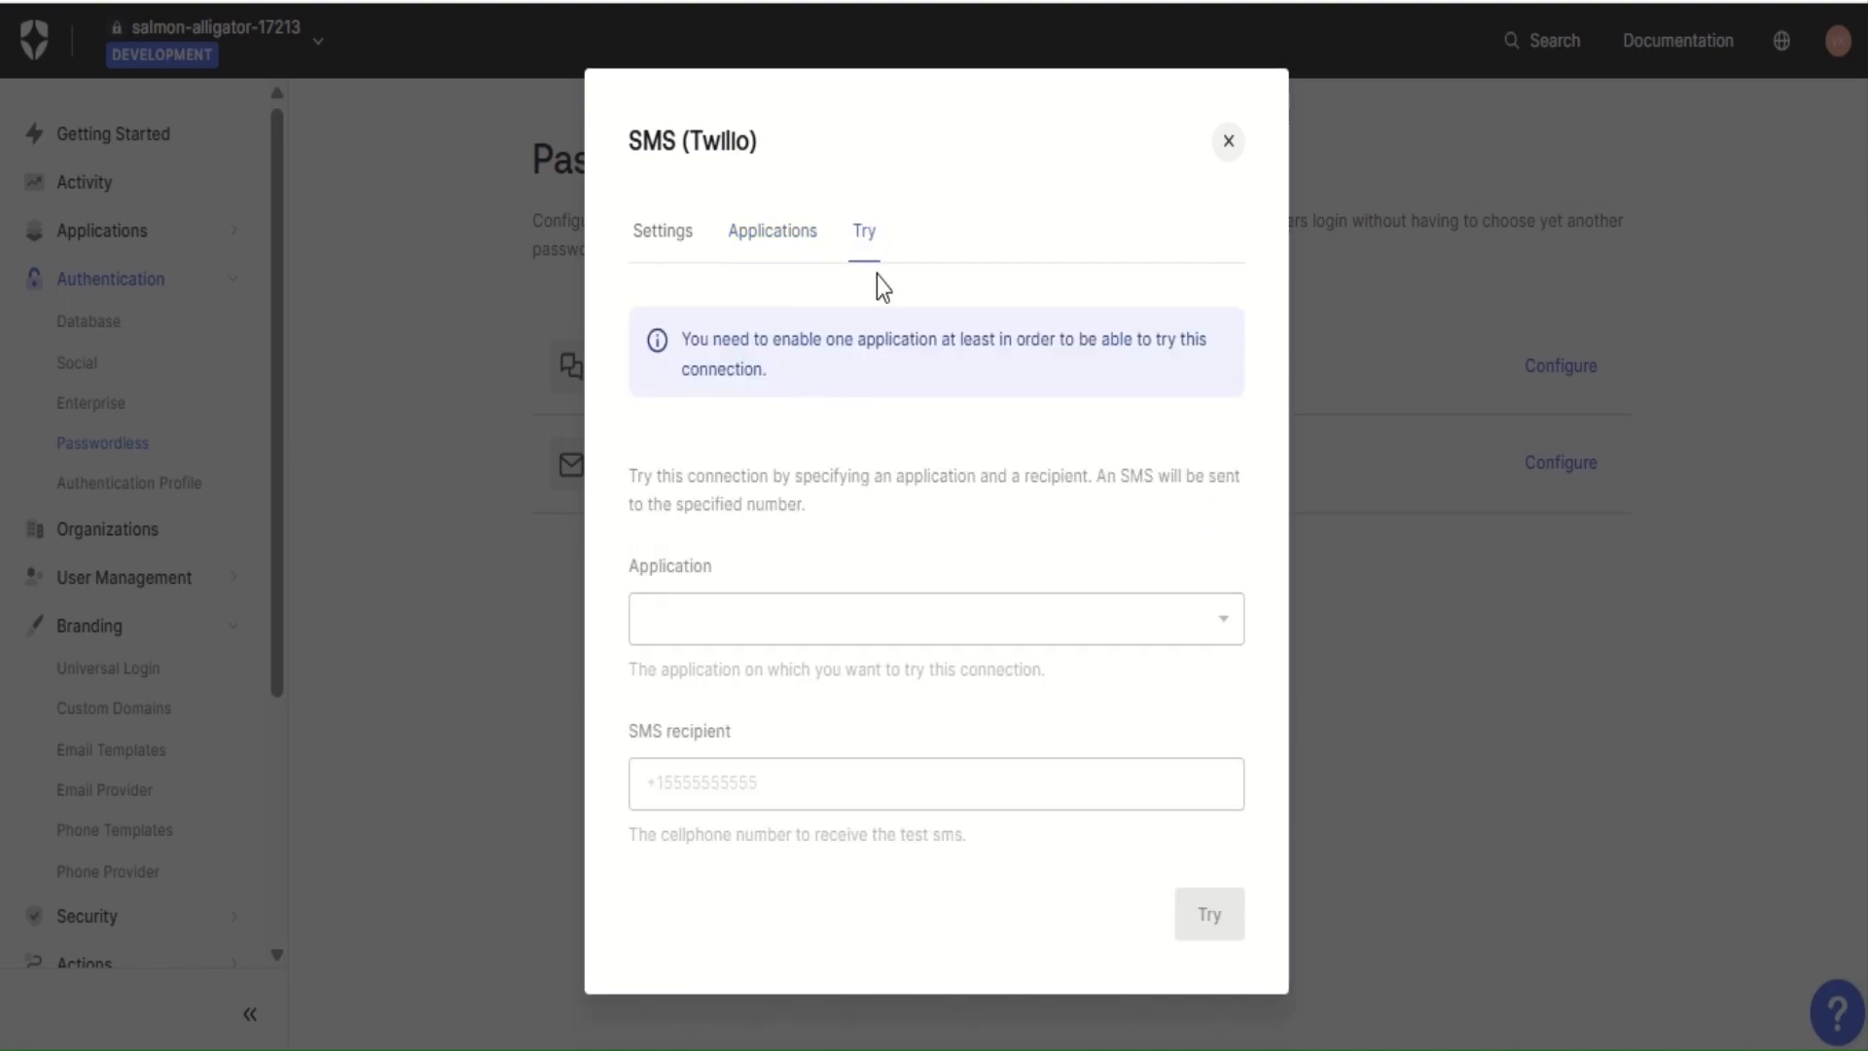
left_click(981, 713)
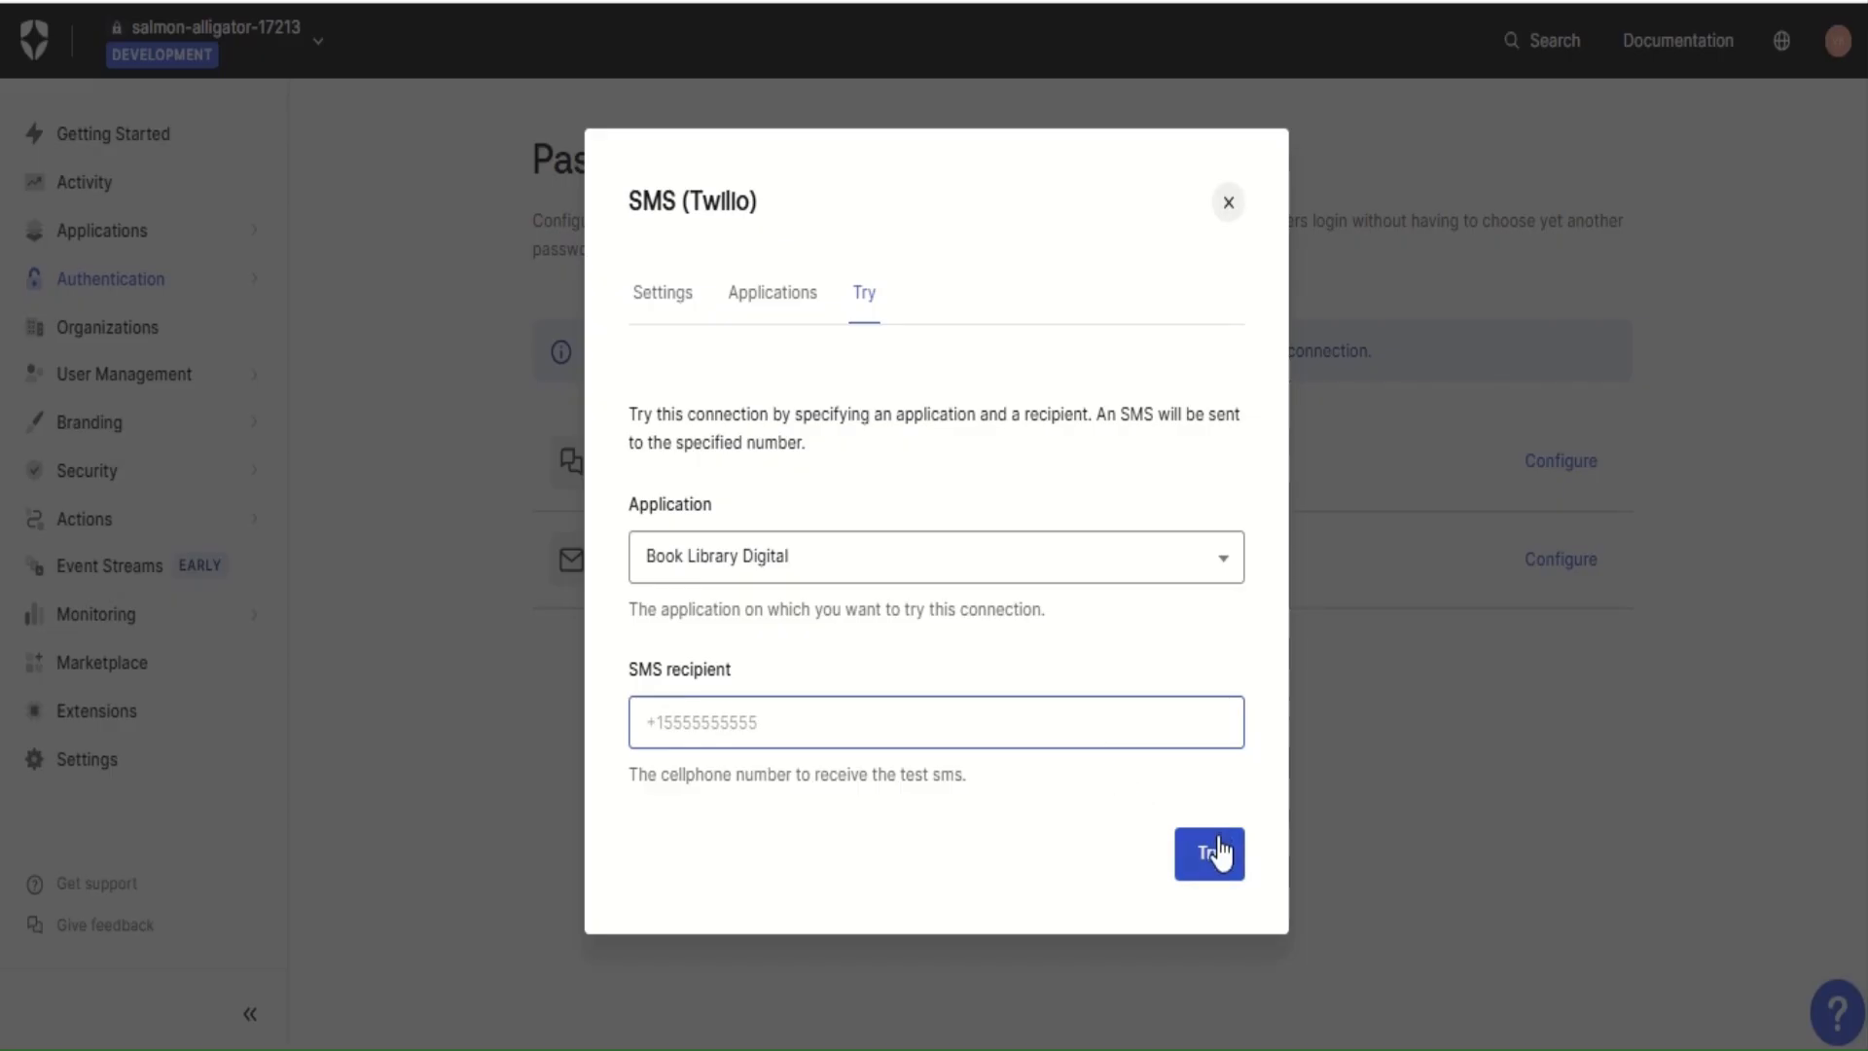
left_click(1227, 202)
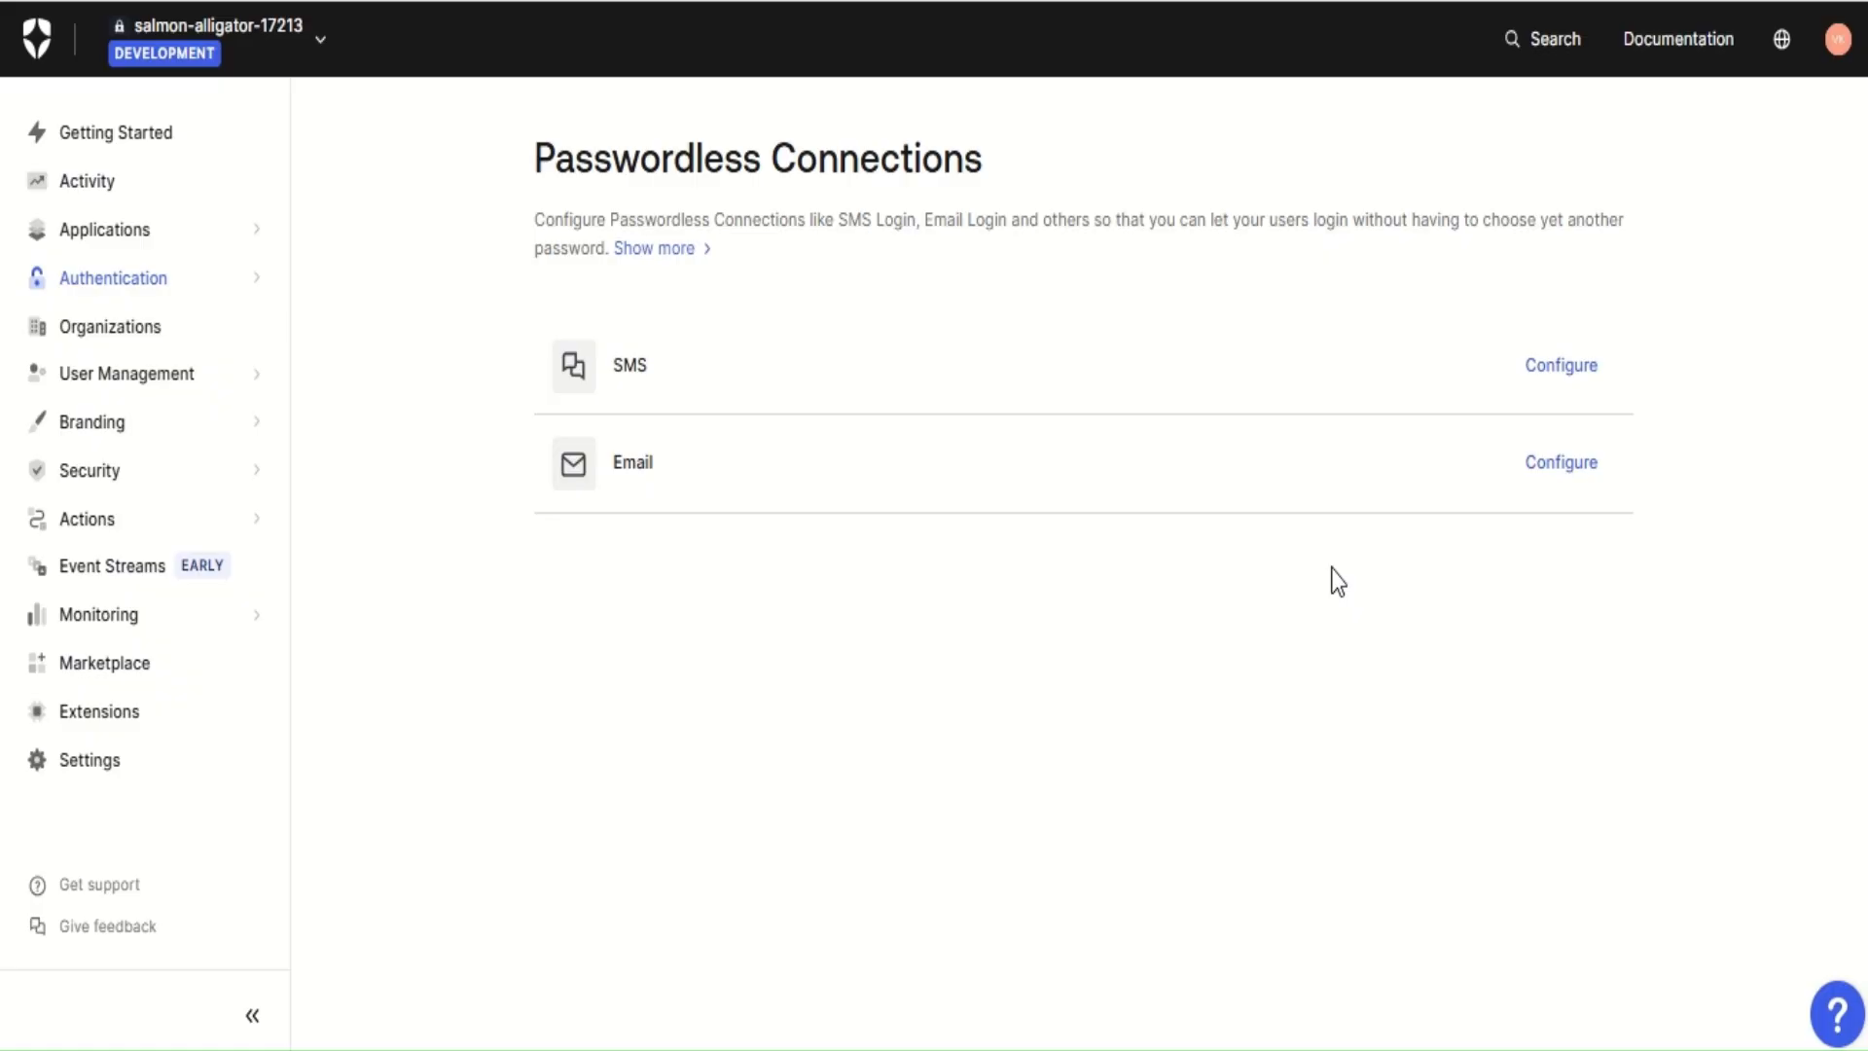
Step: Review the Email passwordless connection's settings and save them
left_click(1540, 467)
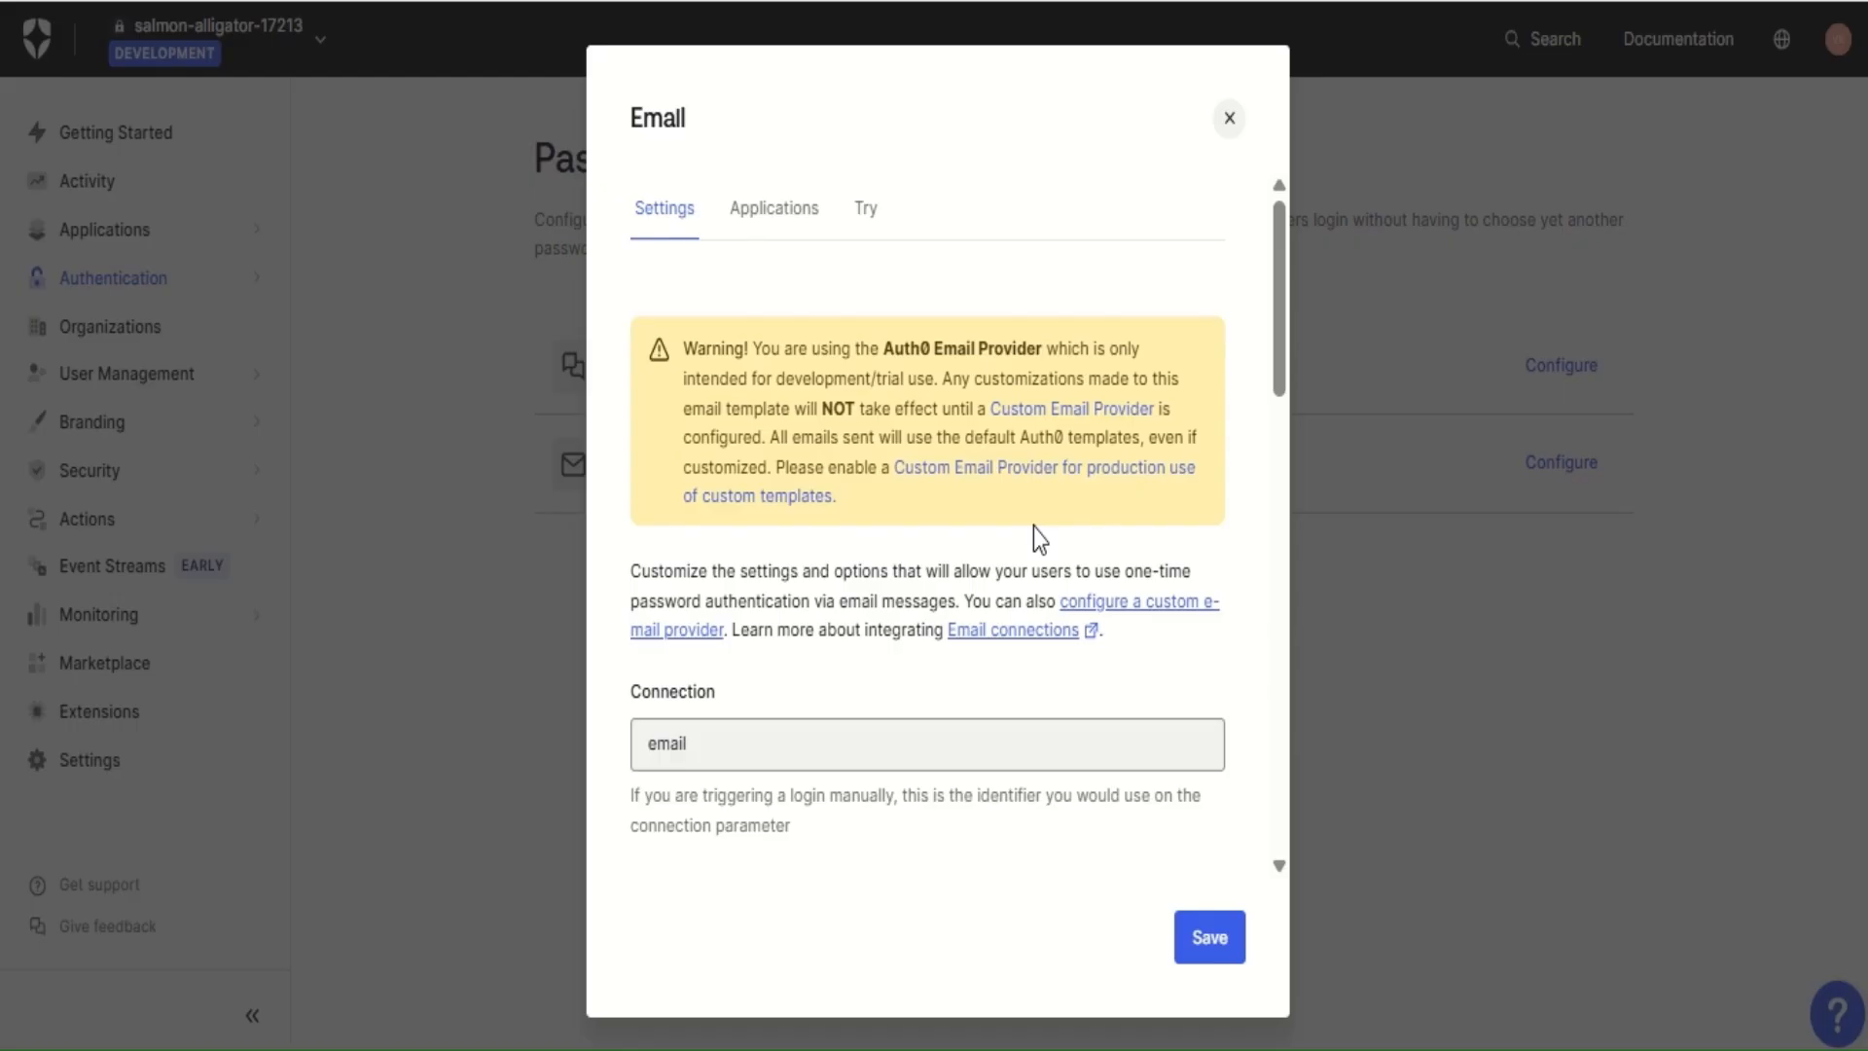
scroll(1033, 527, "down", 5)
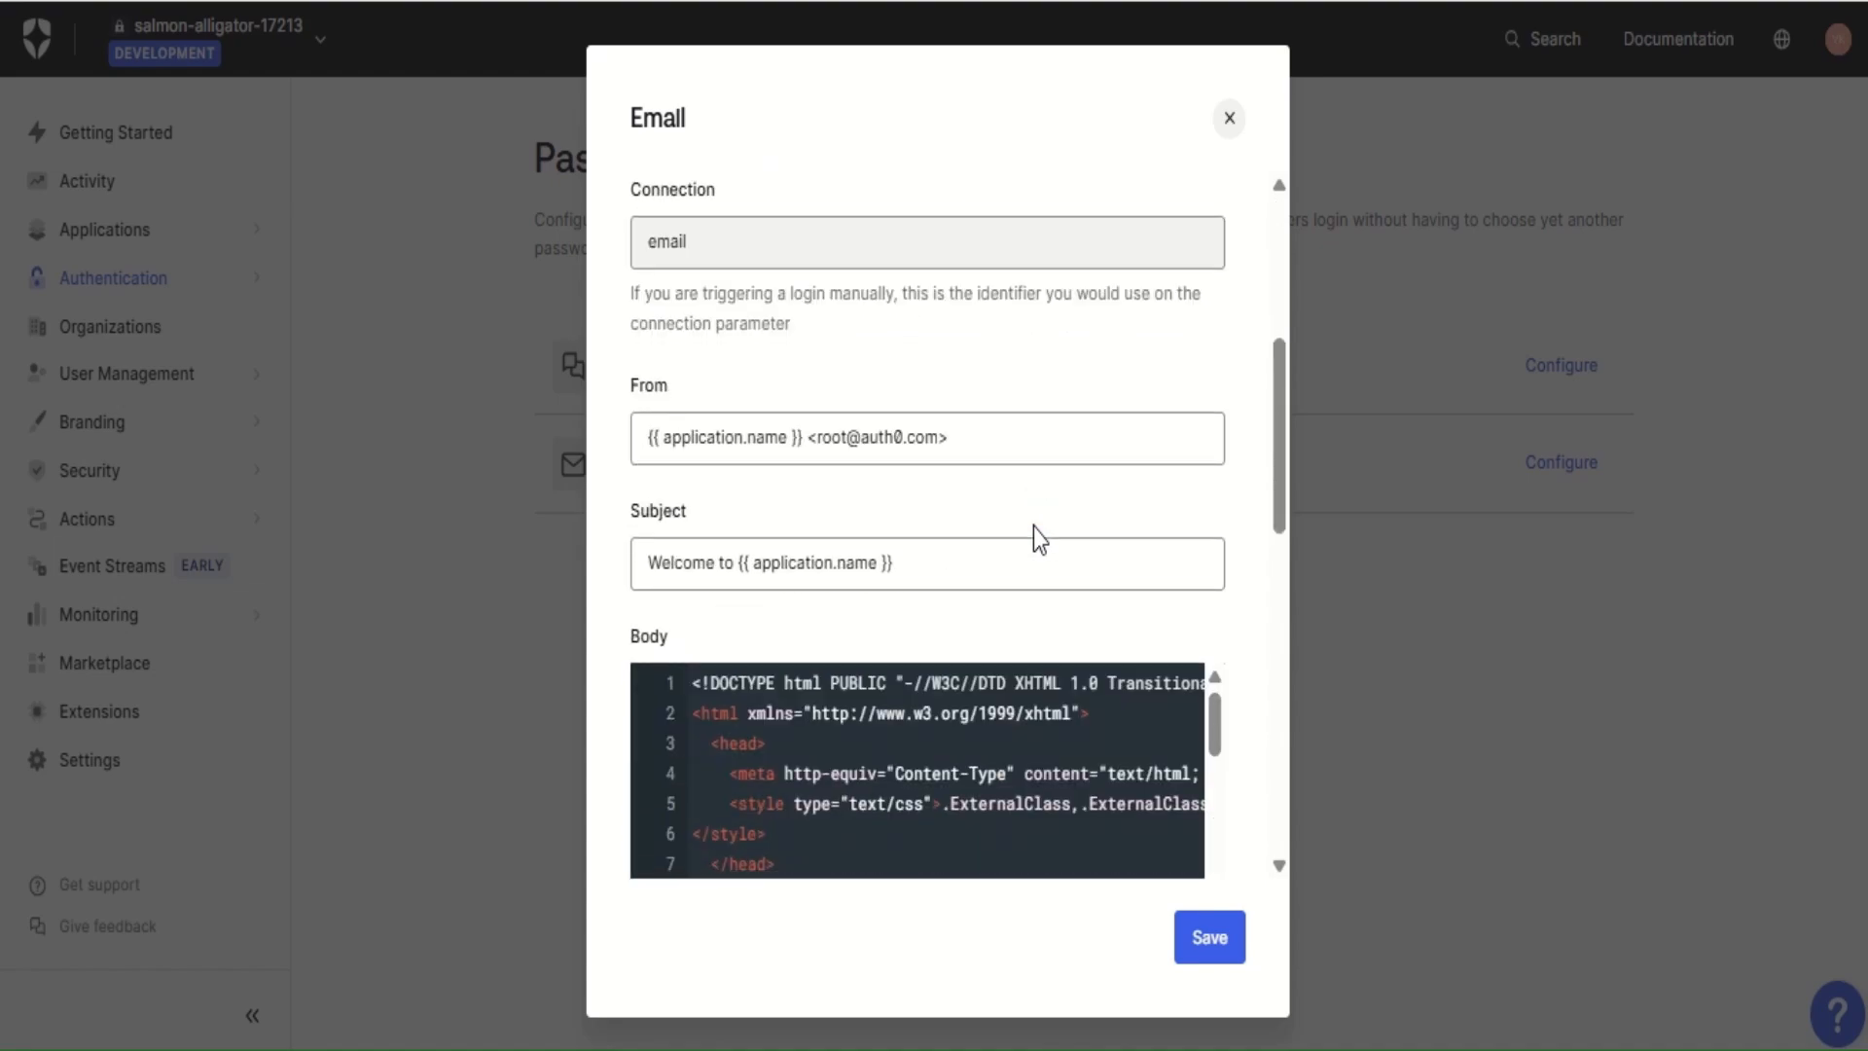
scroll(1033, 525, "down", 2)
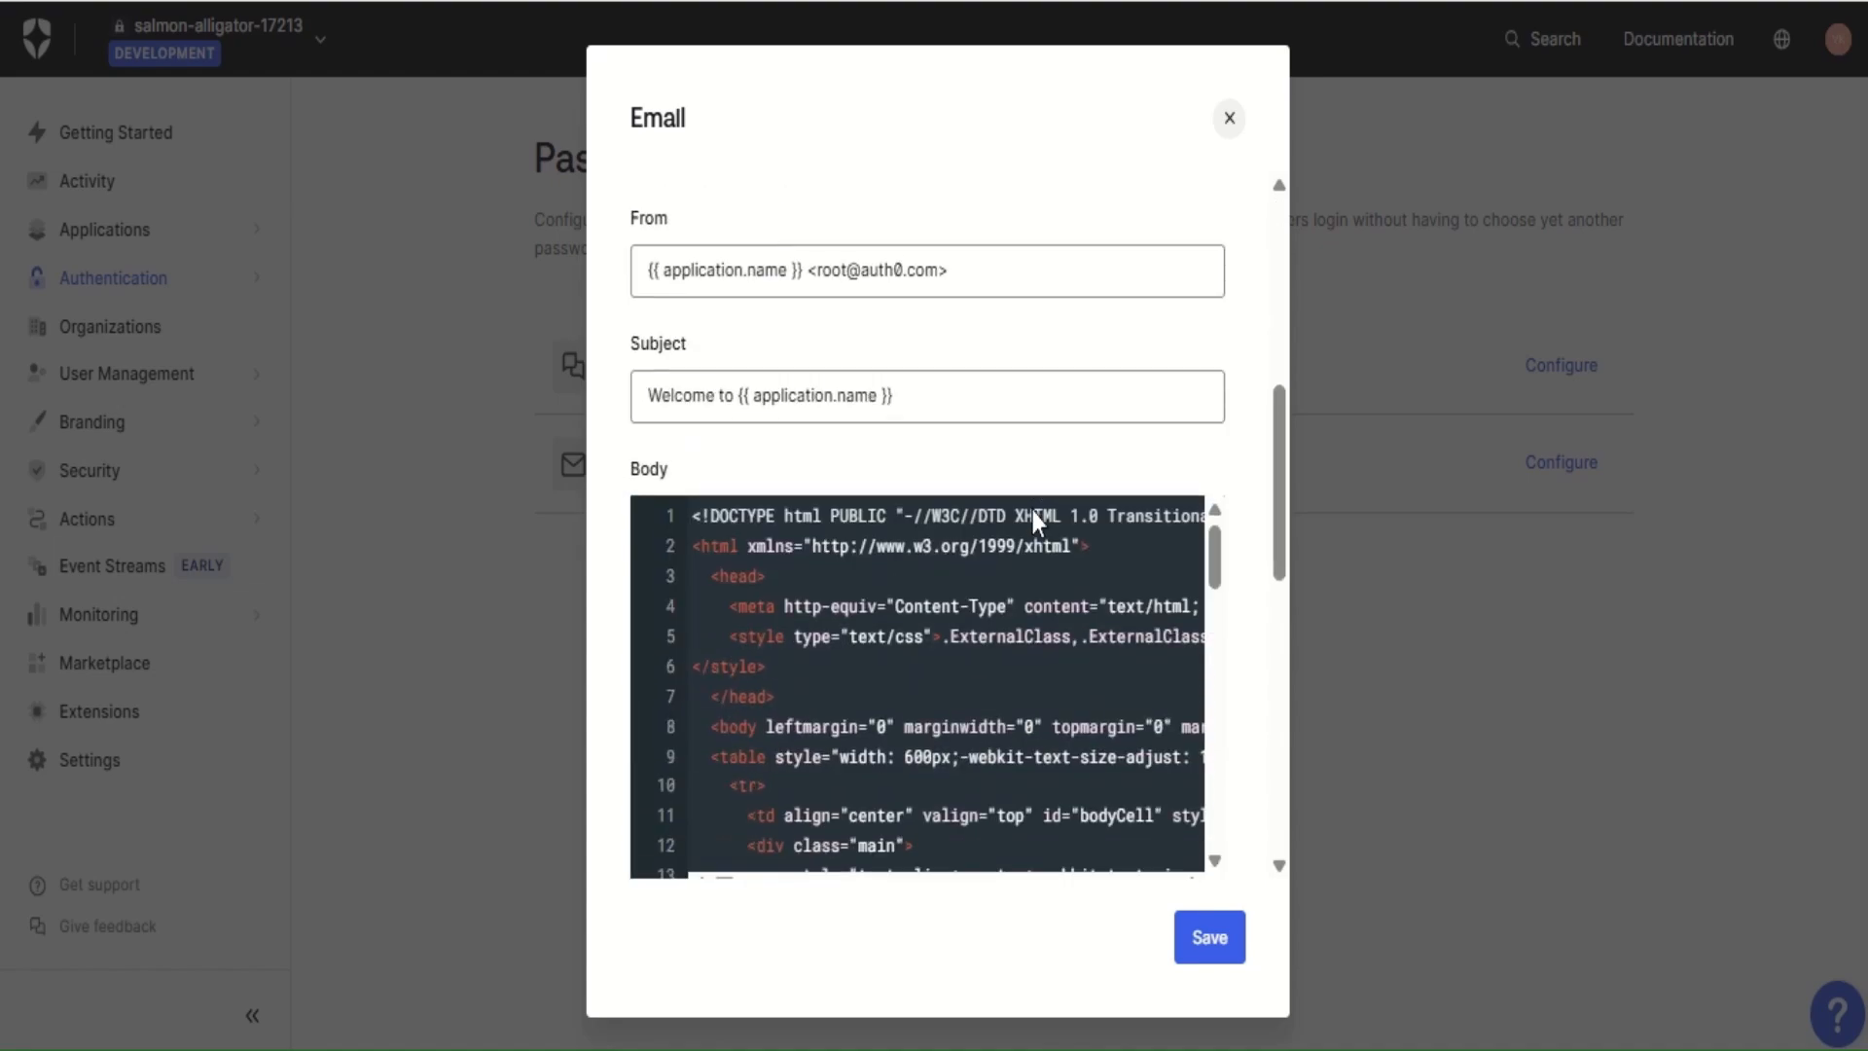
scroll(1034, 511, "down", 2)
scroll(1159, 609, "down", 2)
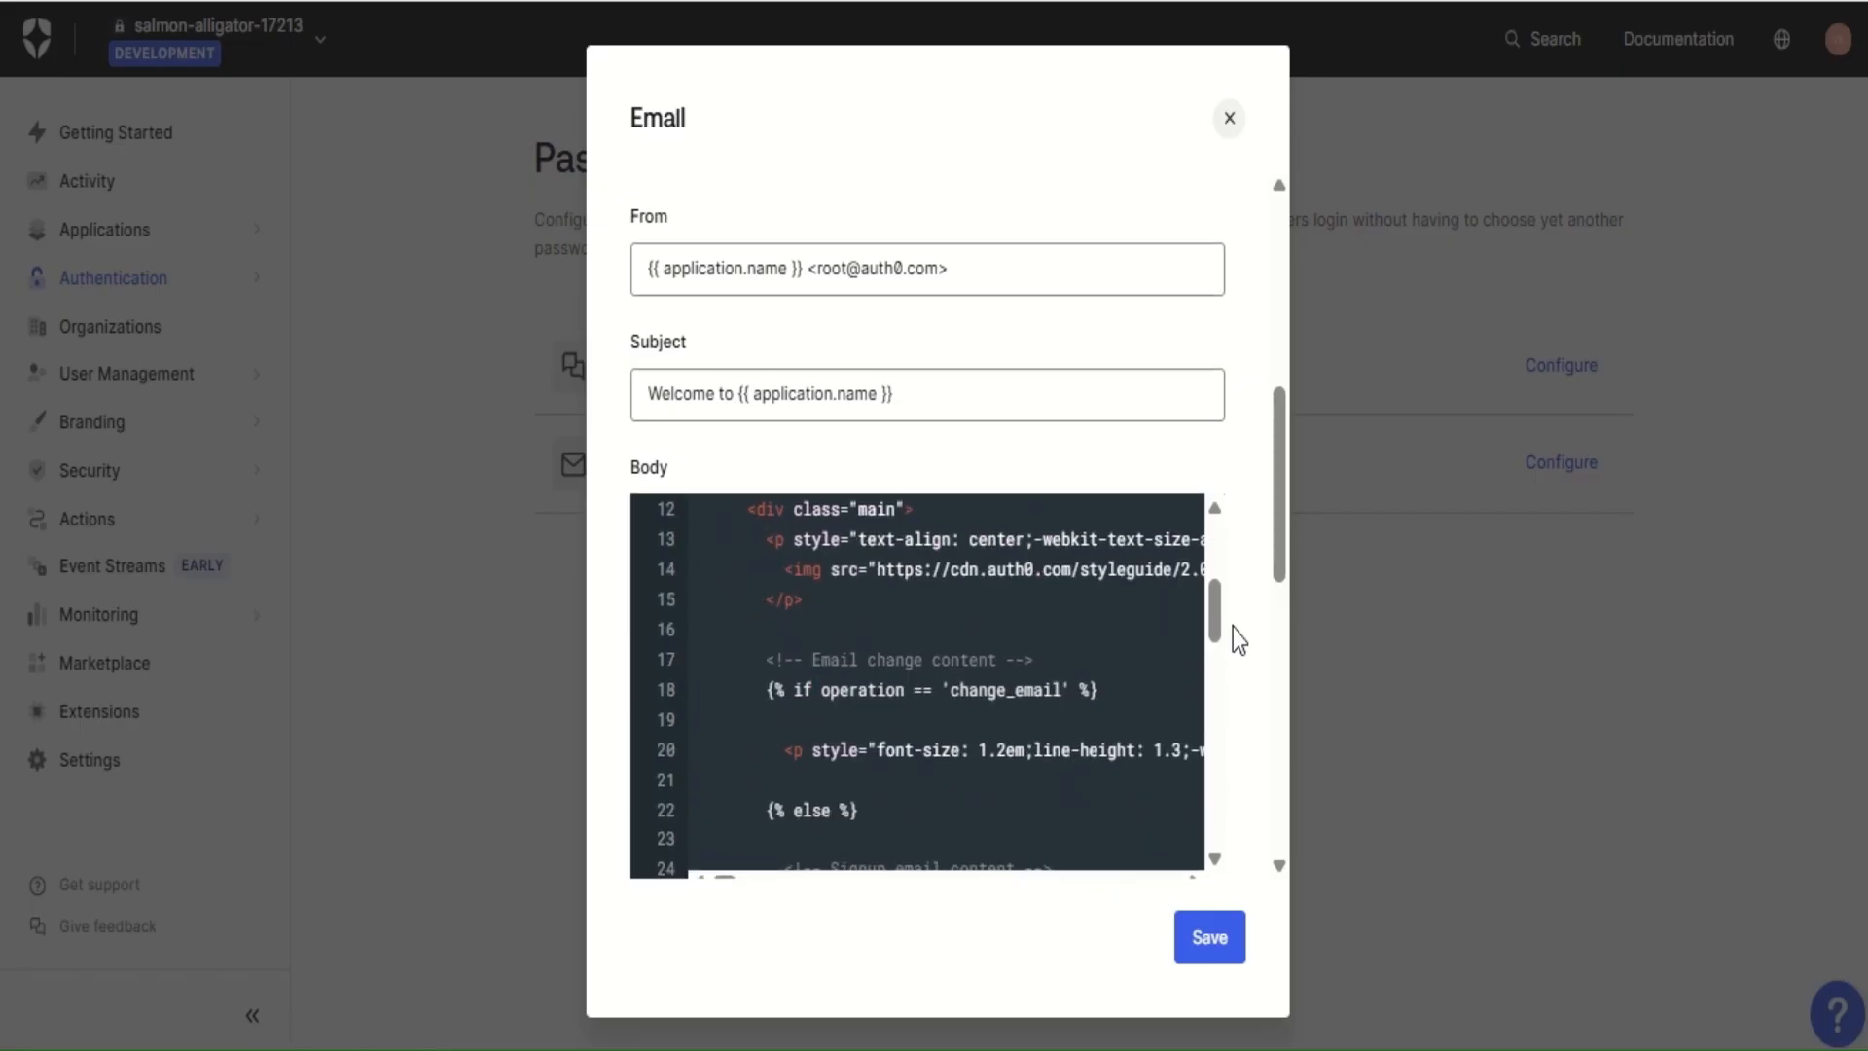
scroll(1233, 628, "down", 3)
scroll(1233, 627, "down", 2)
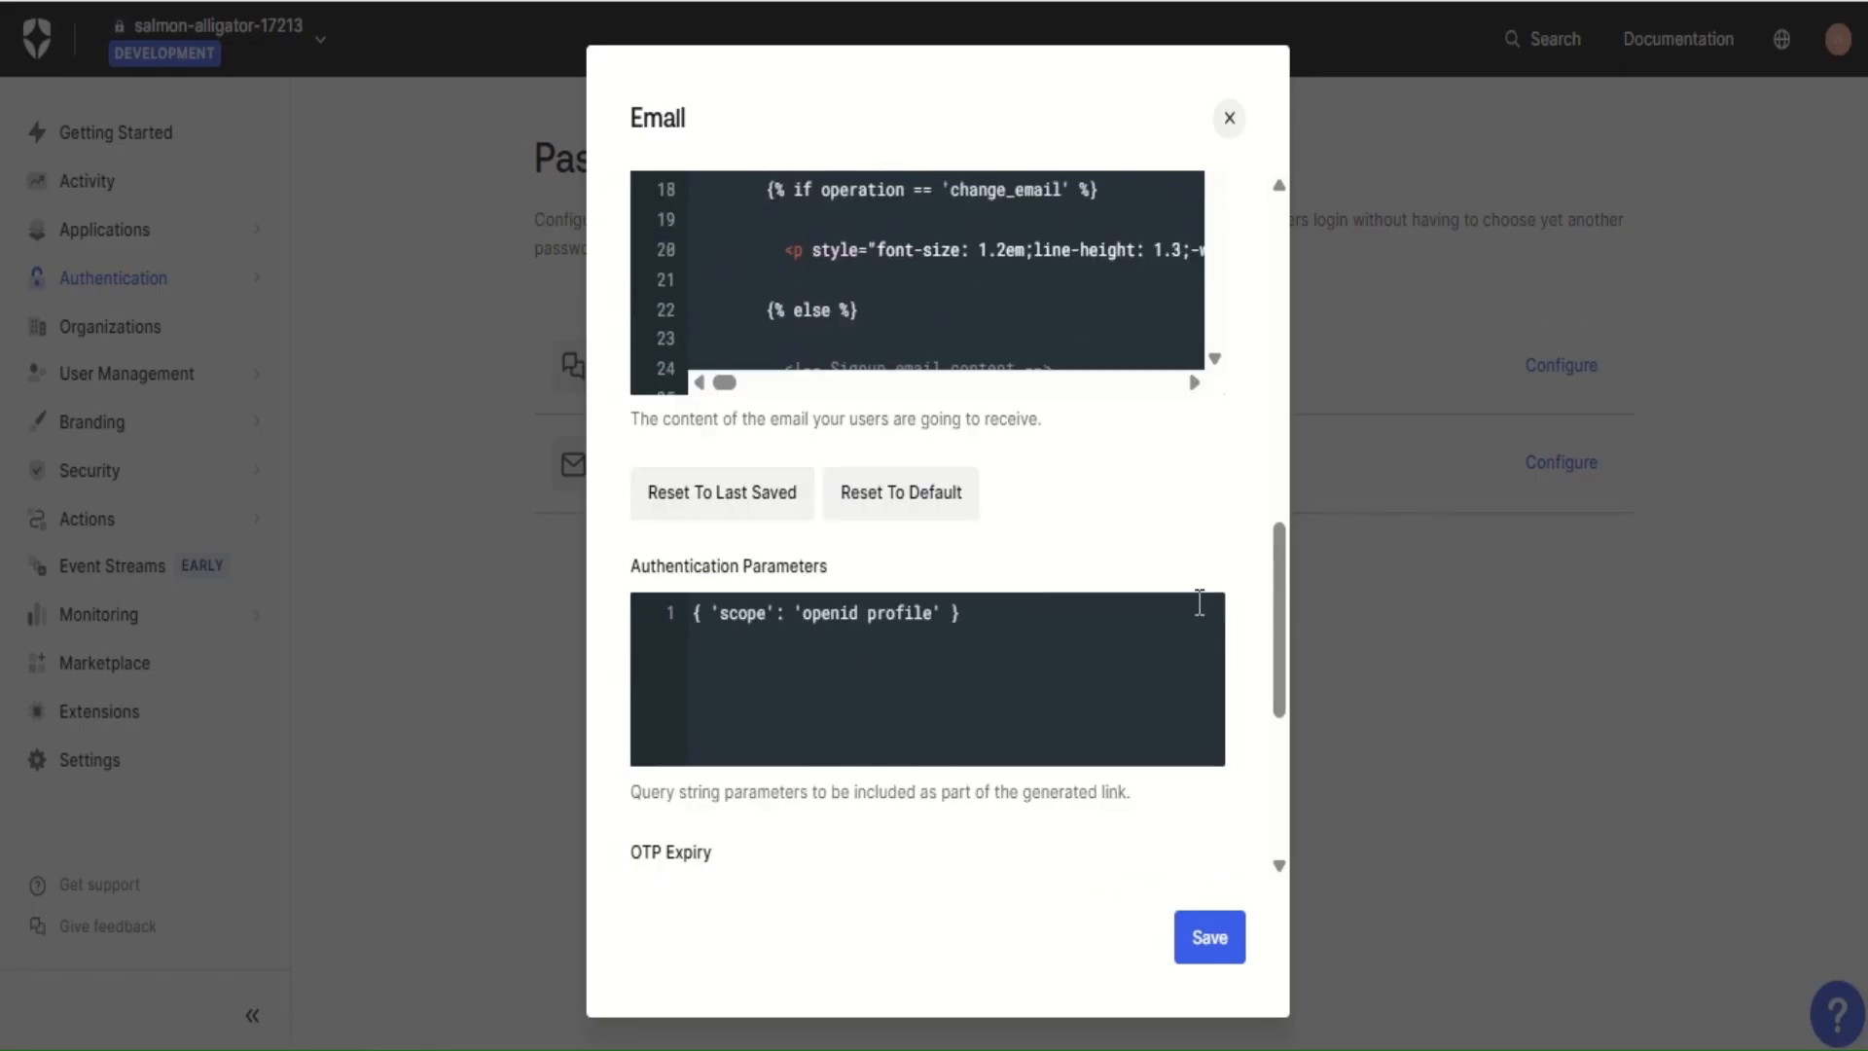
scroll(1090, 670, "down", 2)
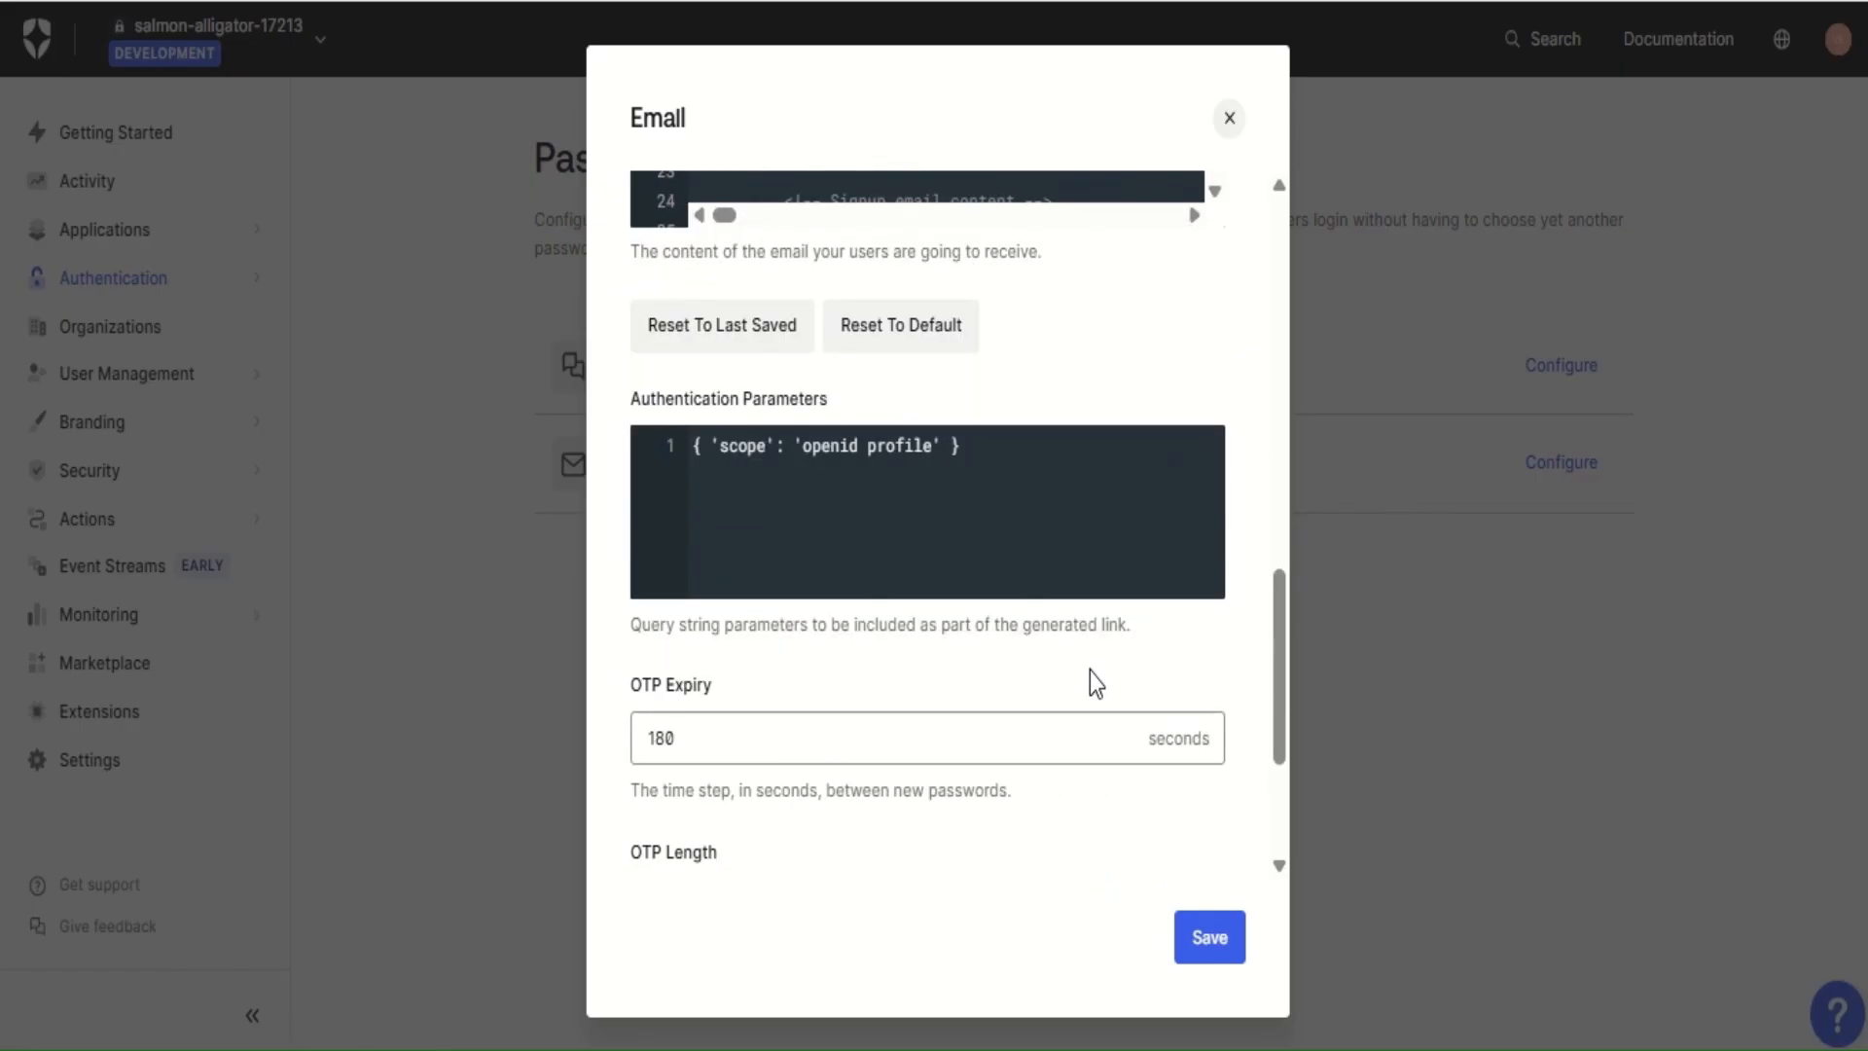
scroll(1090, 671, "down", 4)
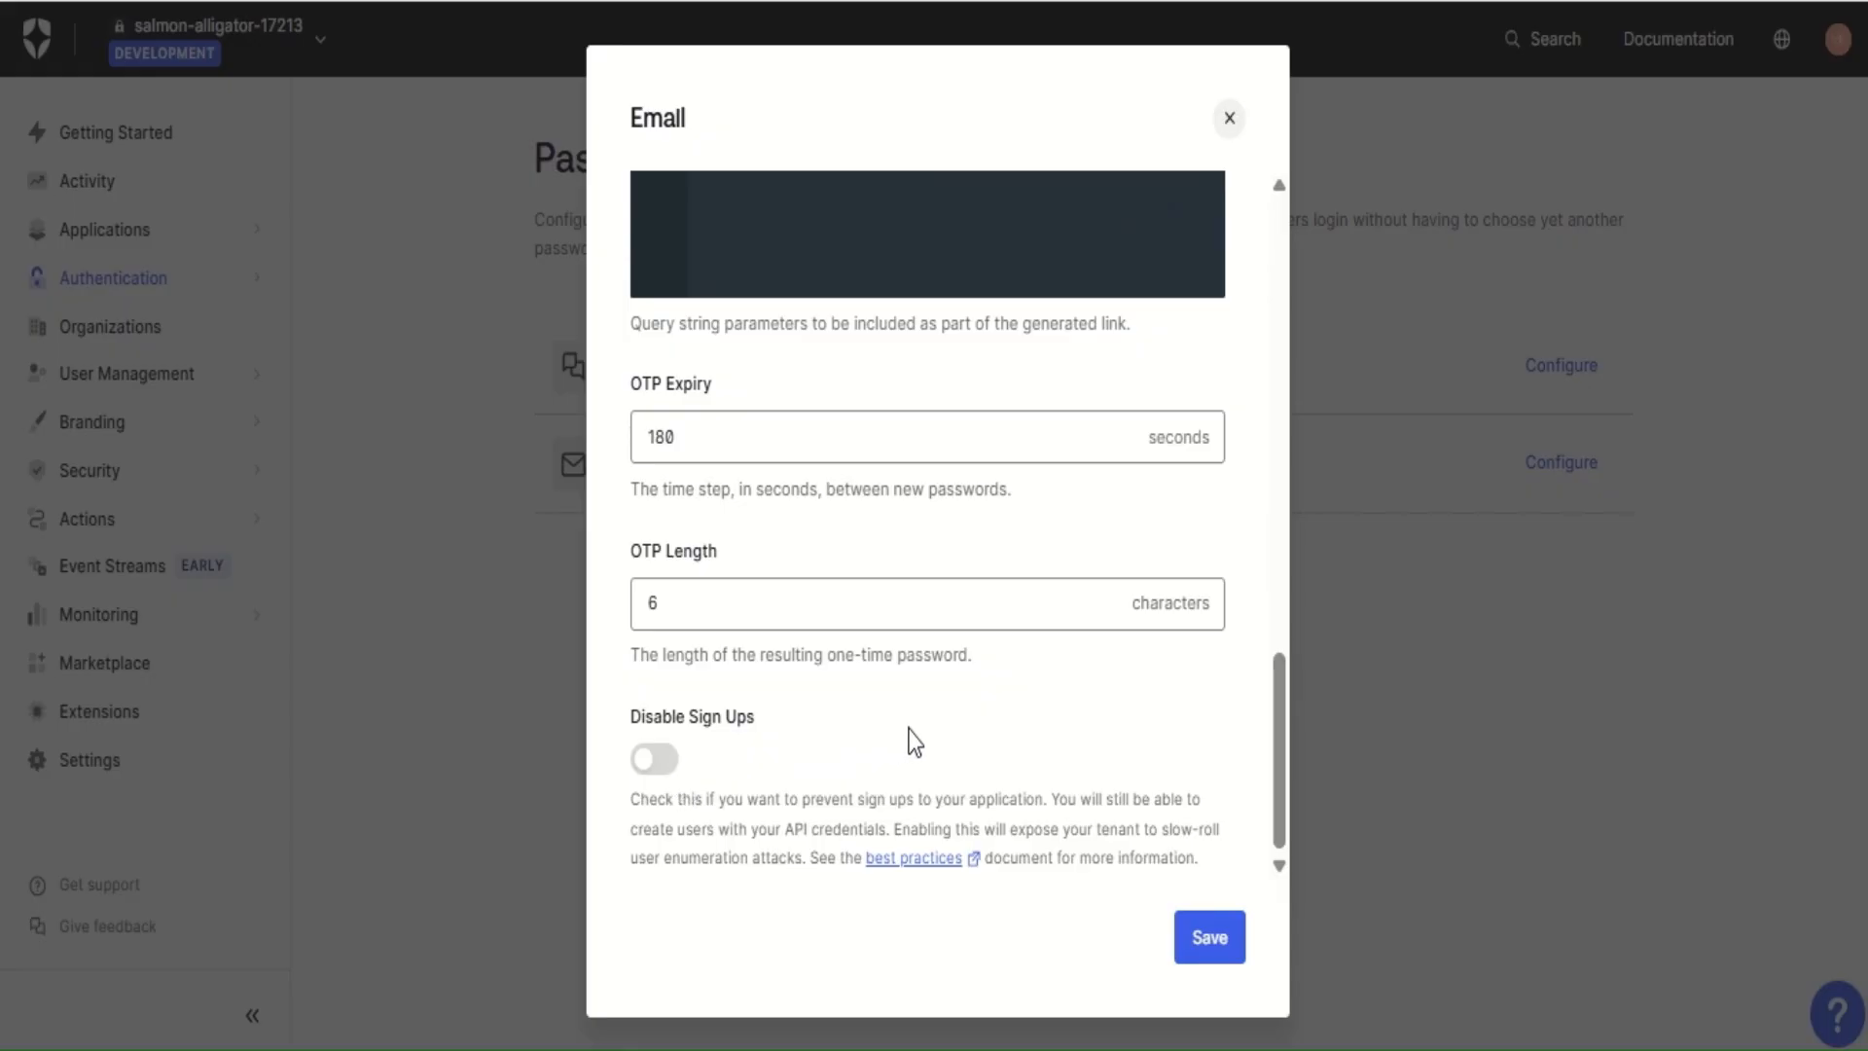
left_click(1201, 952)
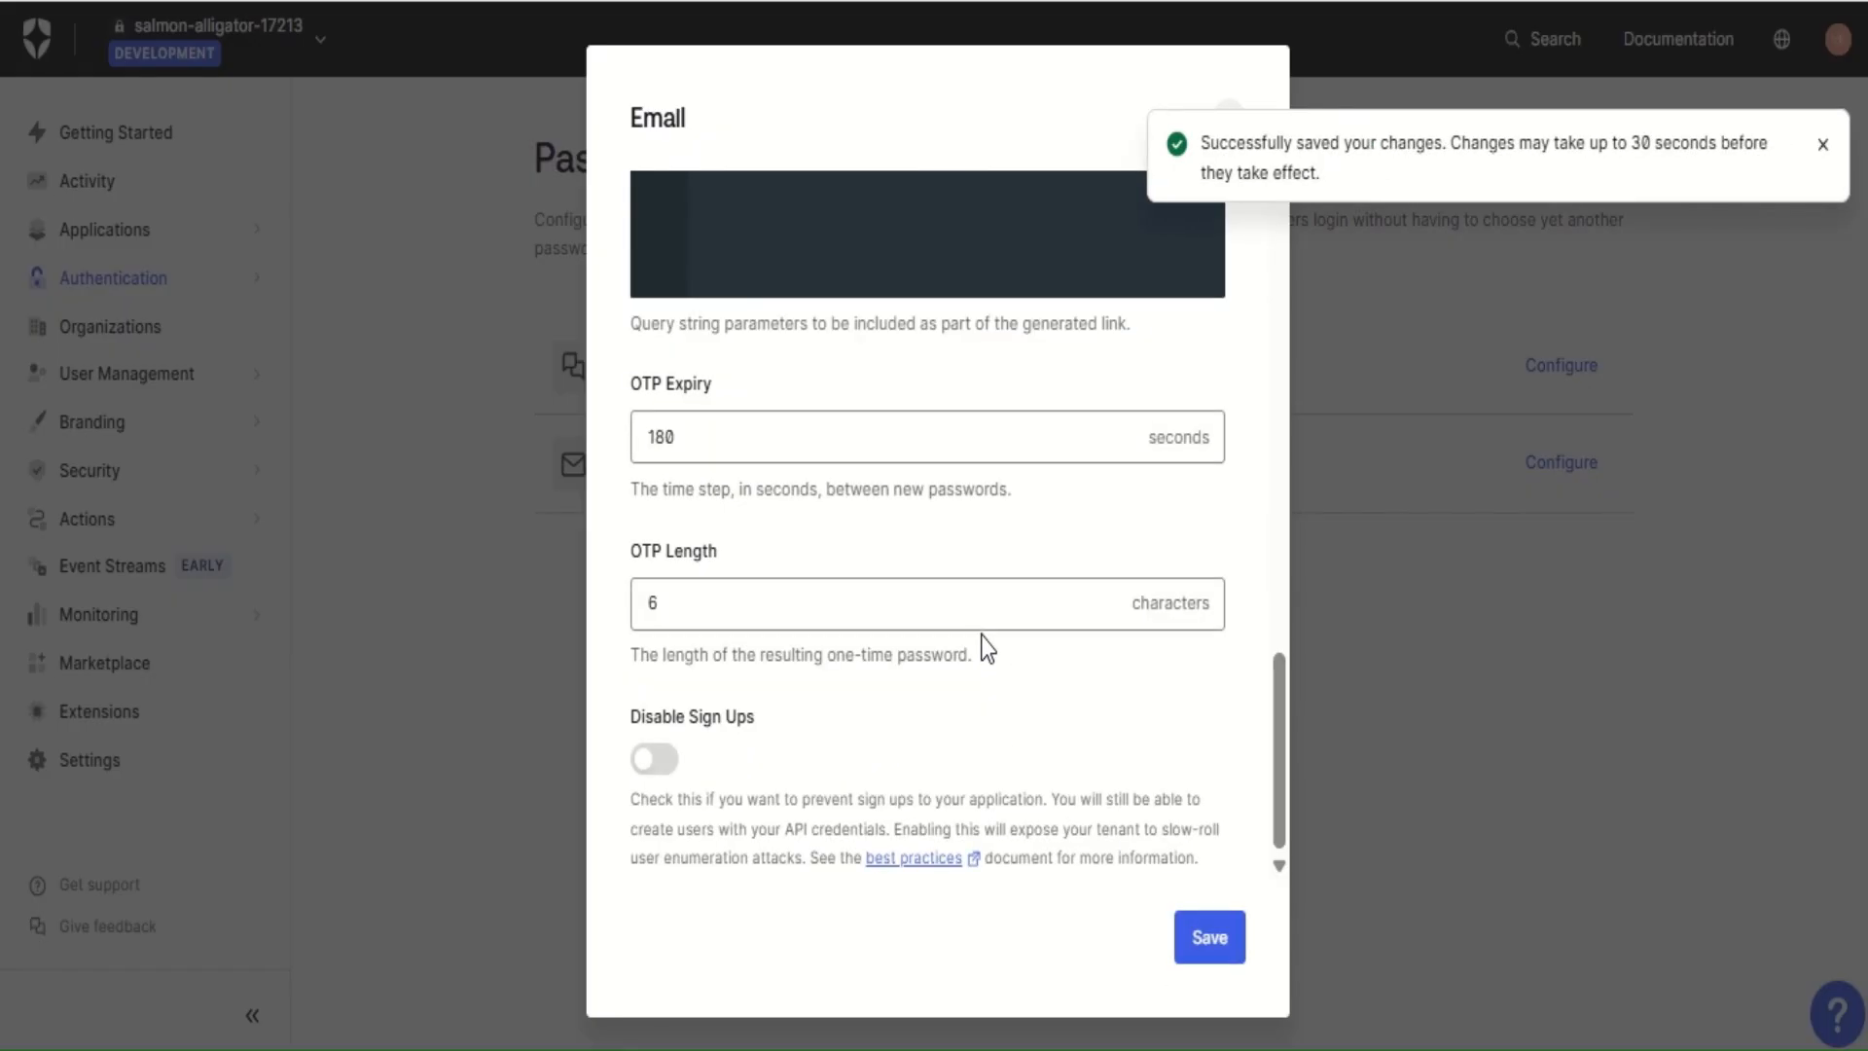
Step: Enable the Email connection for Book Library Digital, check its Try form, and close the dialog
scroll(984, 529, "up", 15)
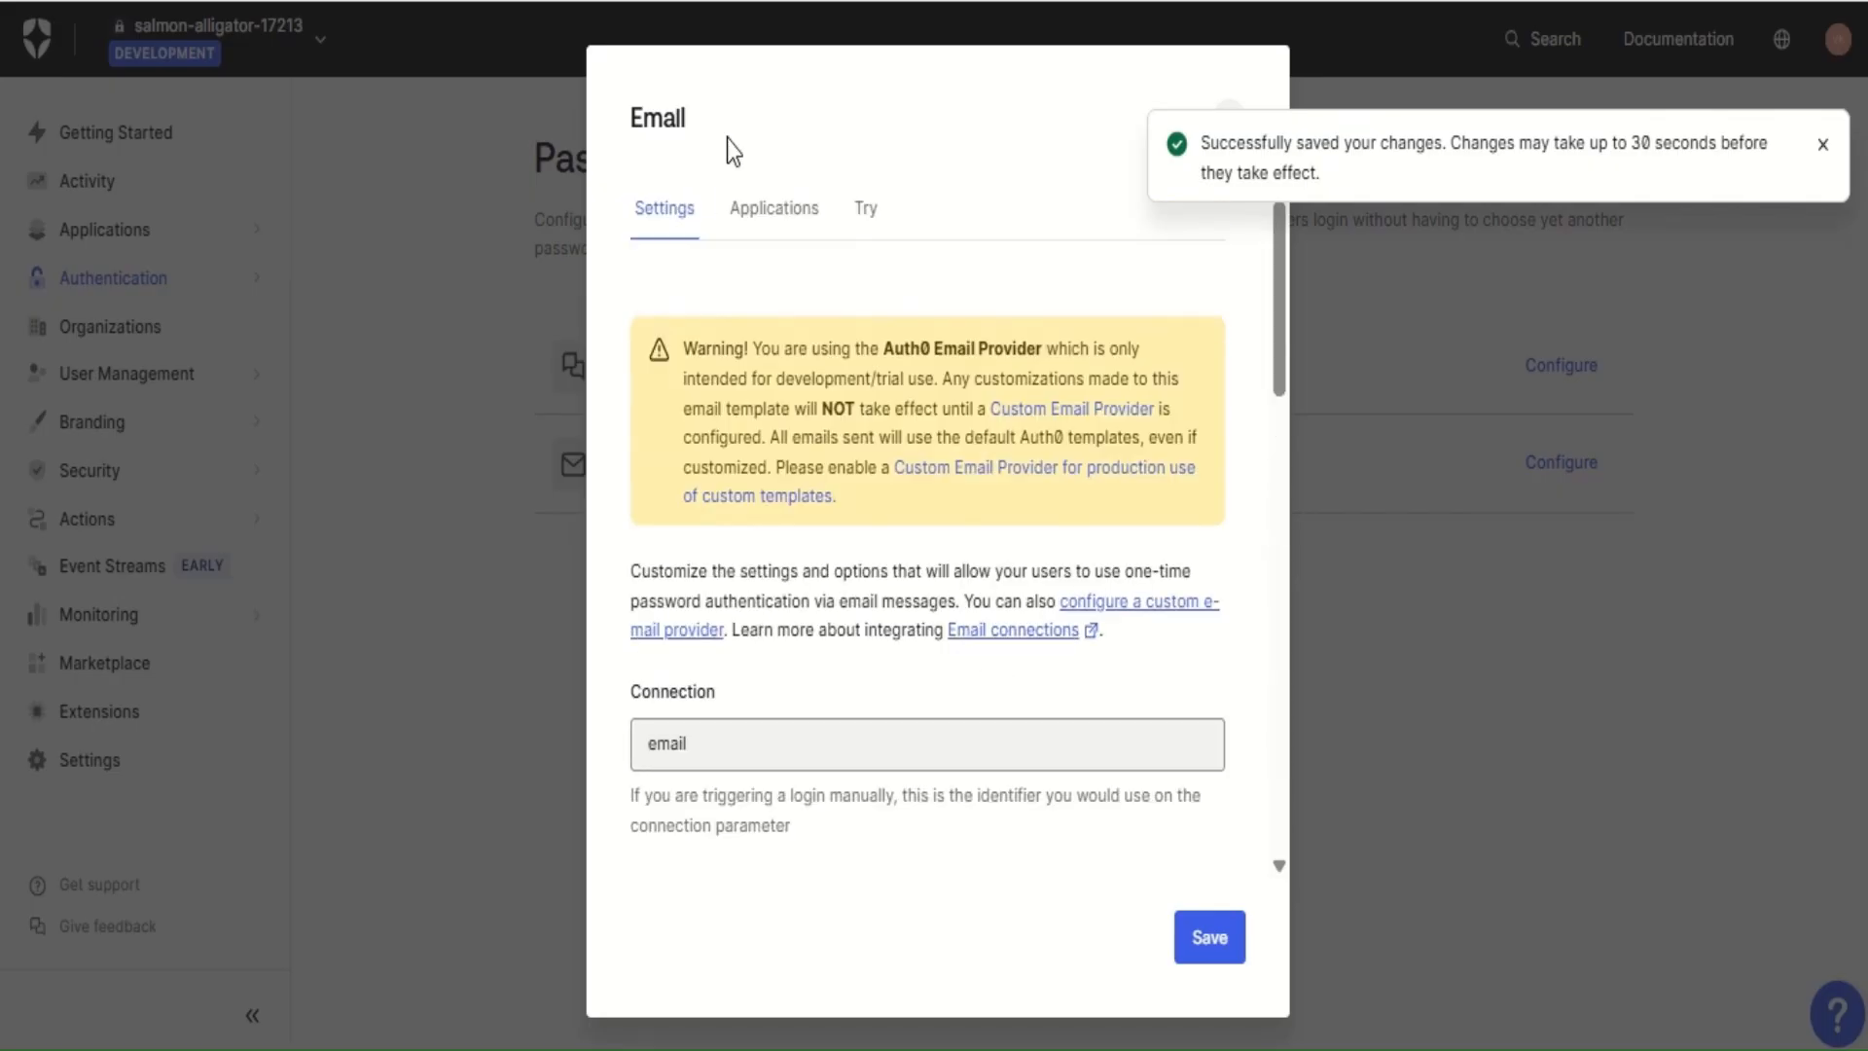
left_click(773, 215)
left_click(1182, 502)
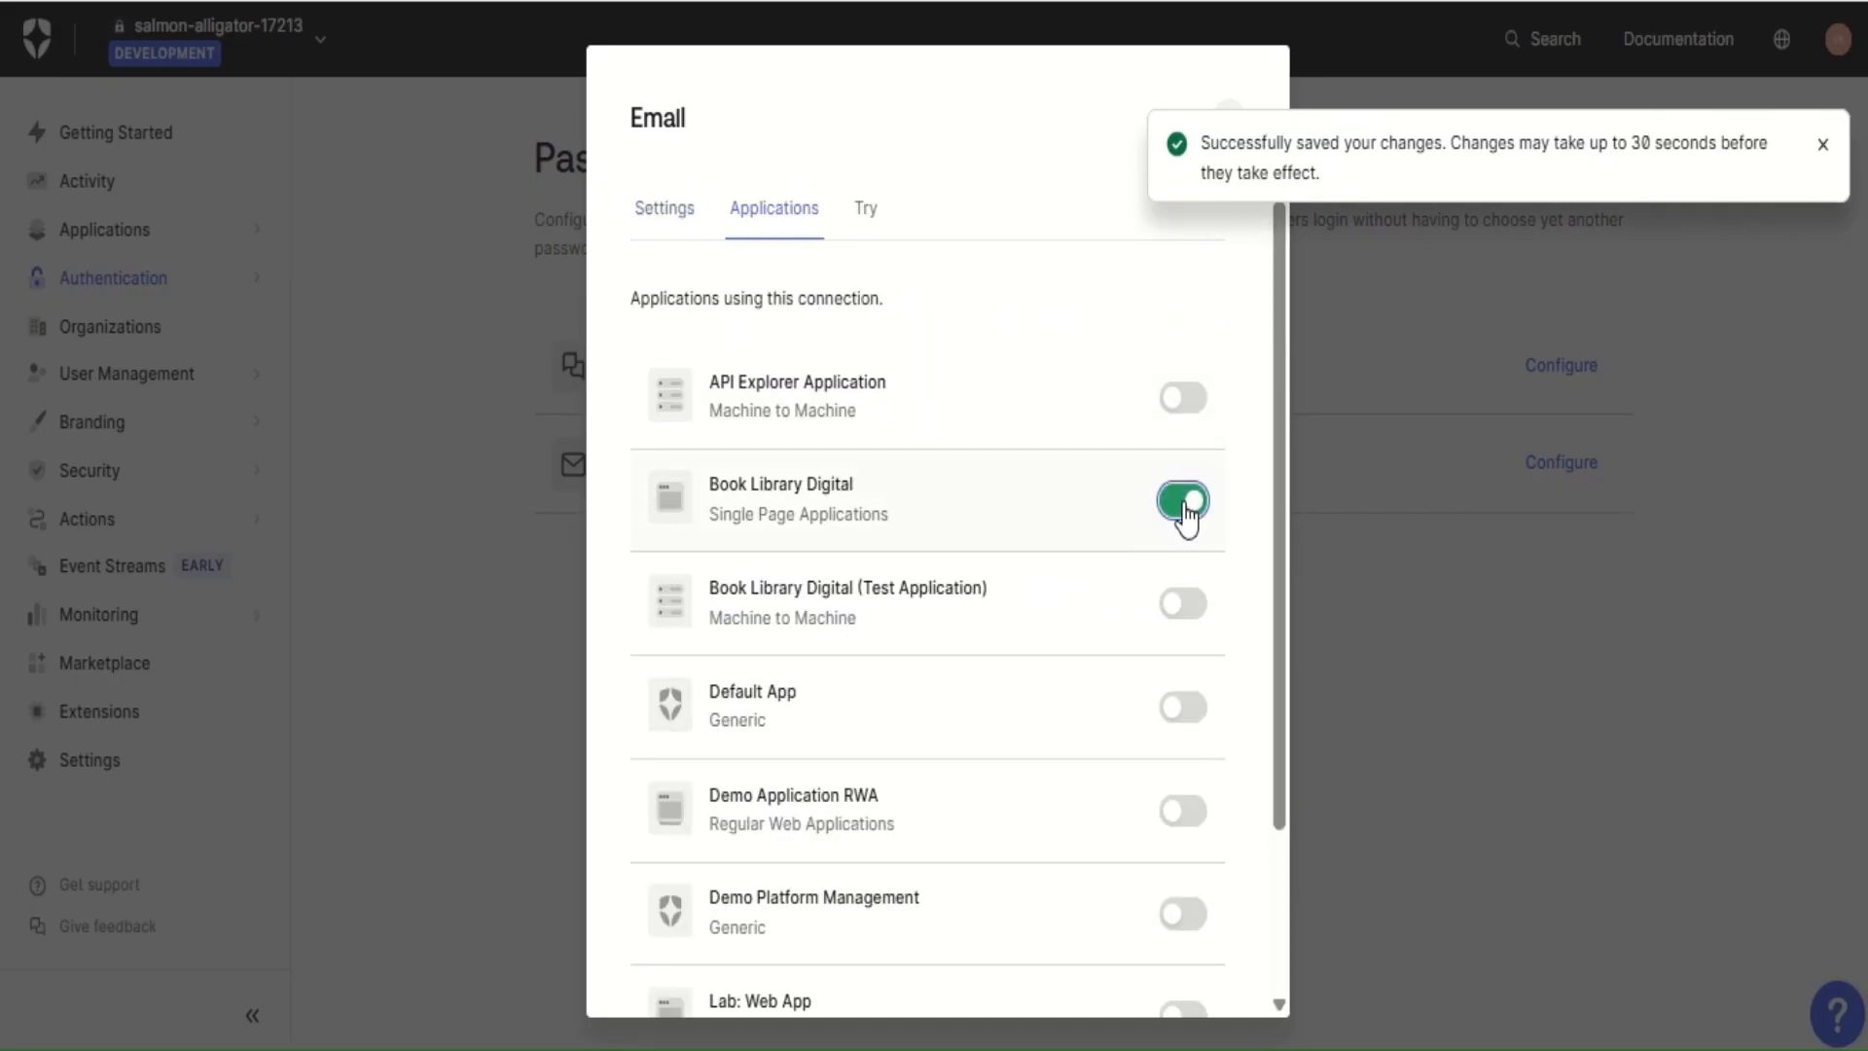
left_click(862, 208)
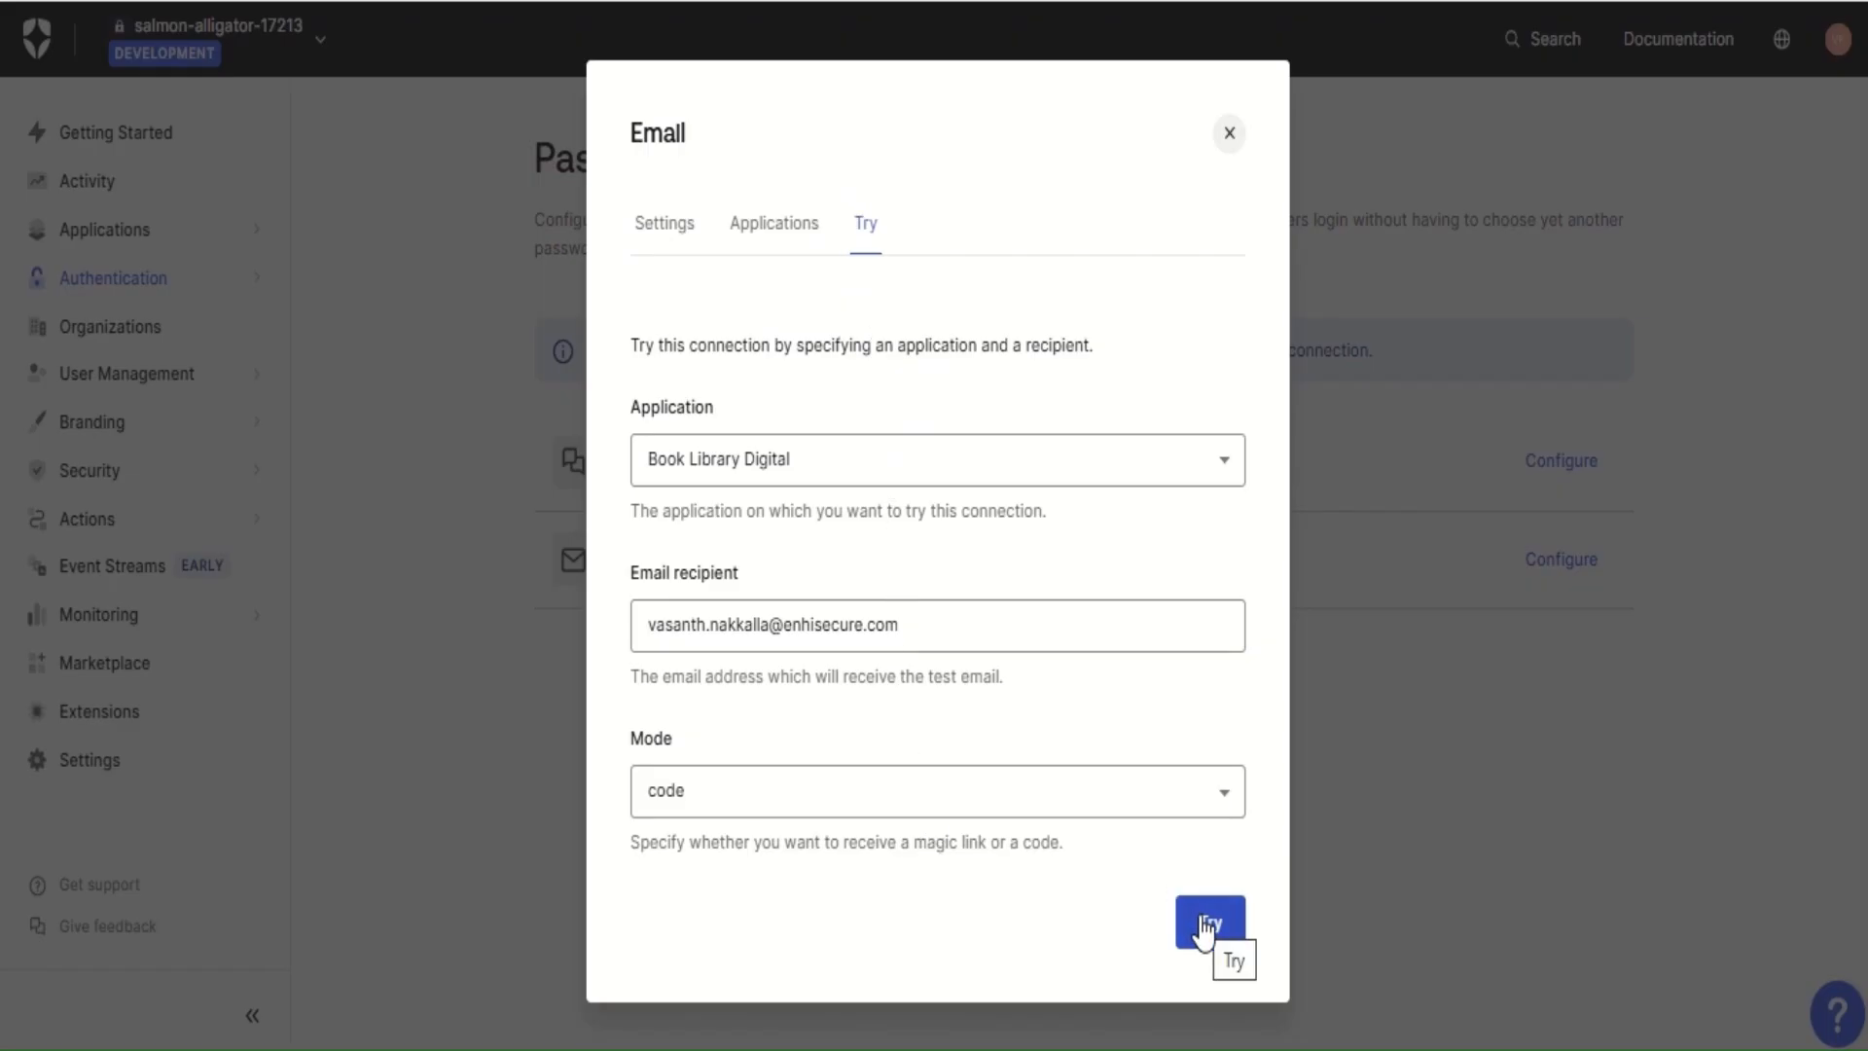
left_click(1228, 134)
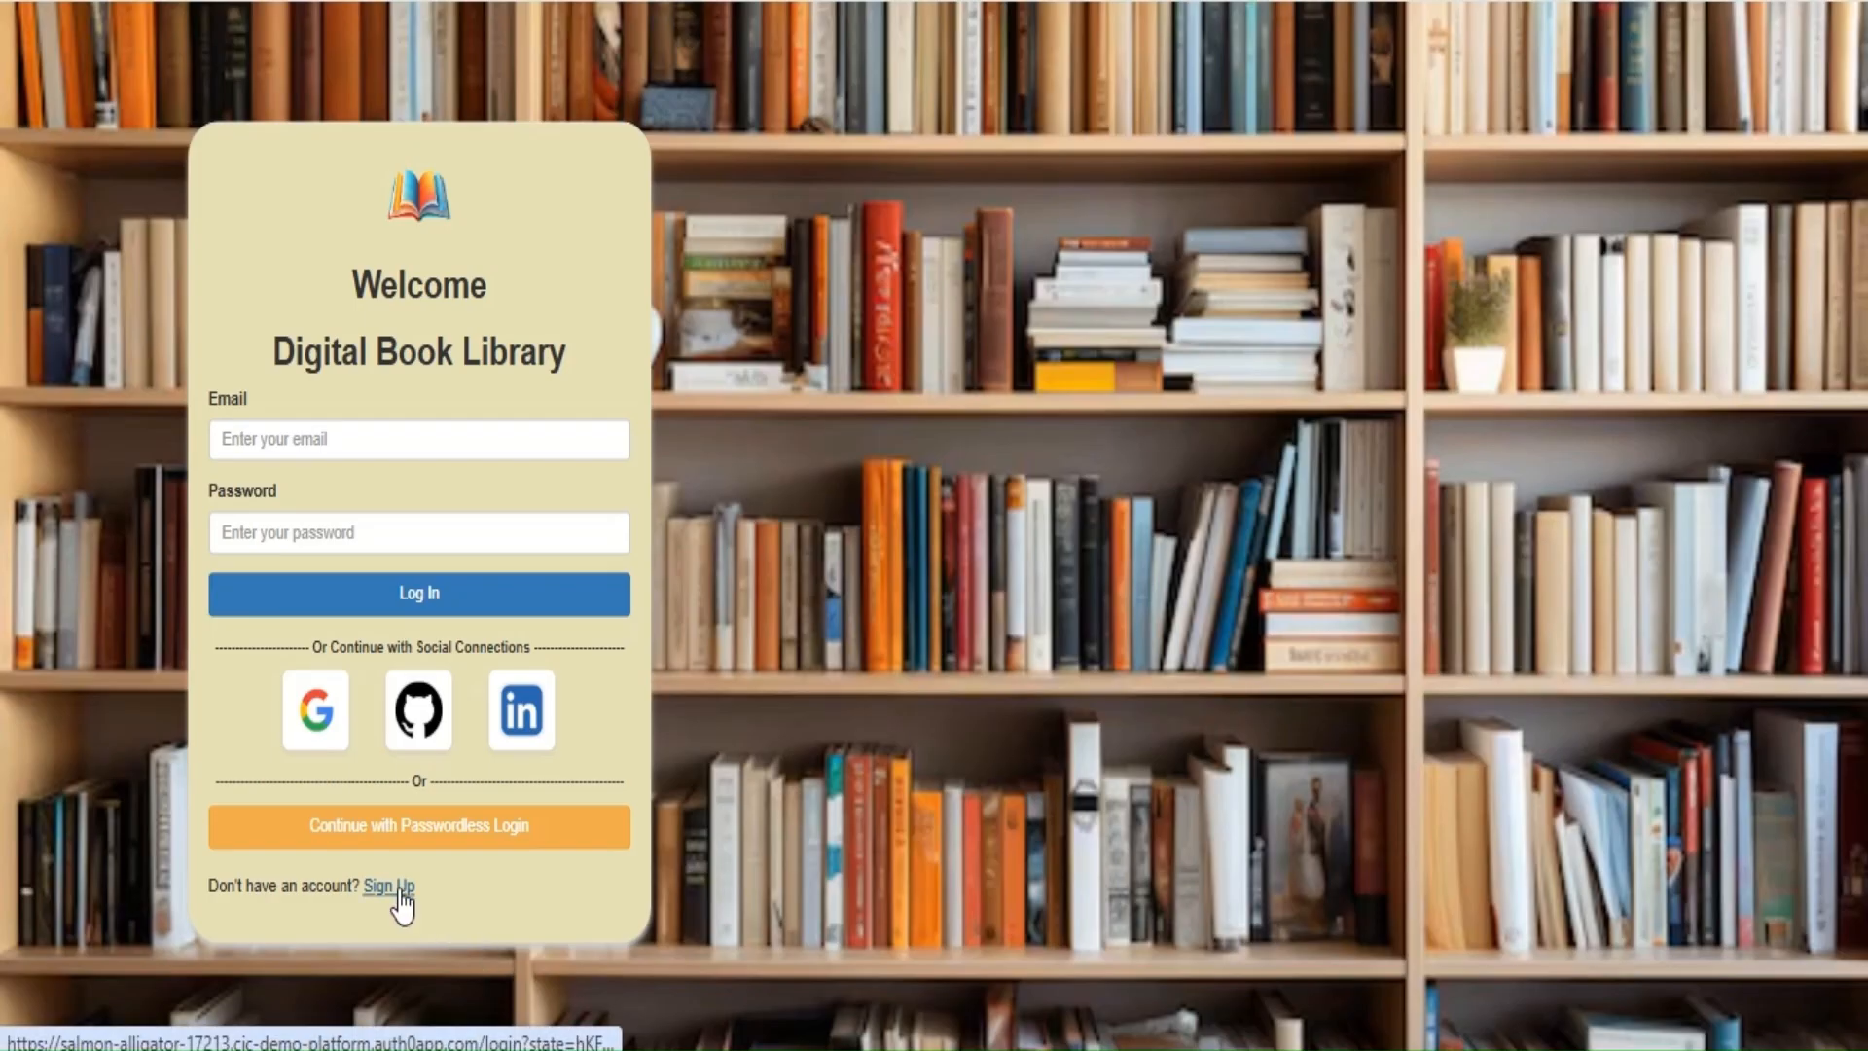
left_click(398, 888)
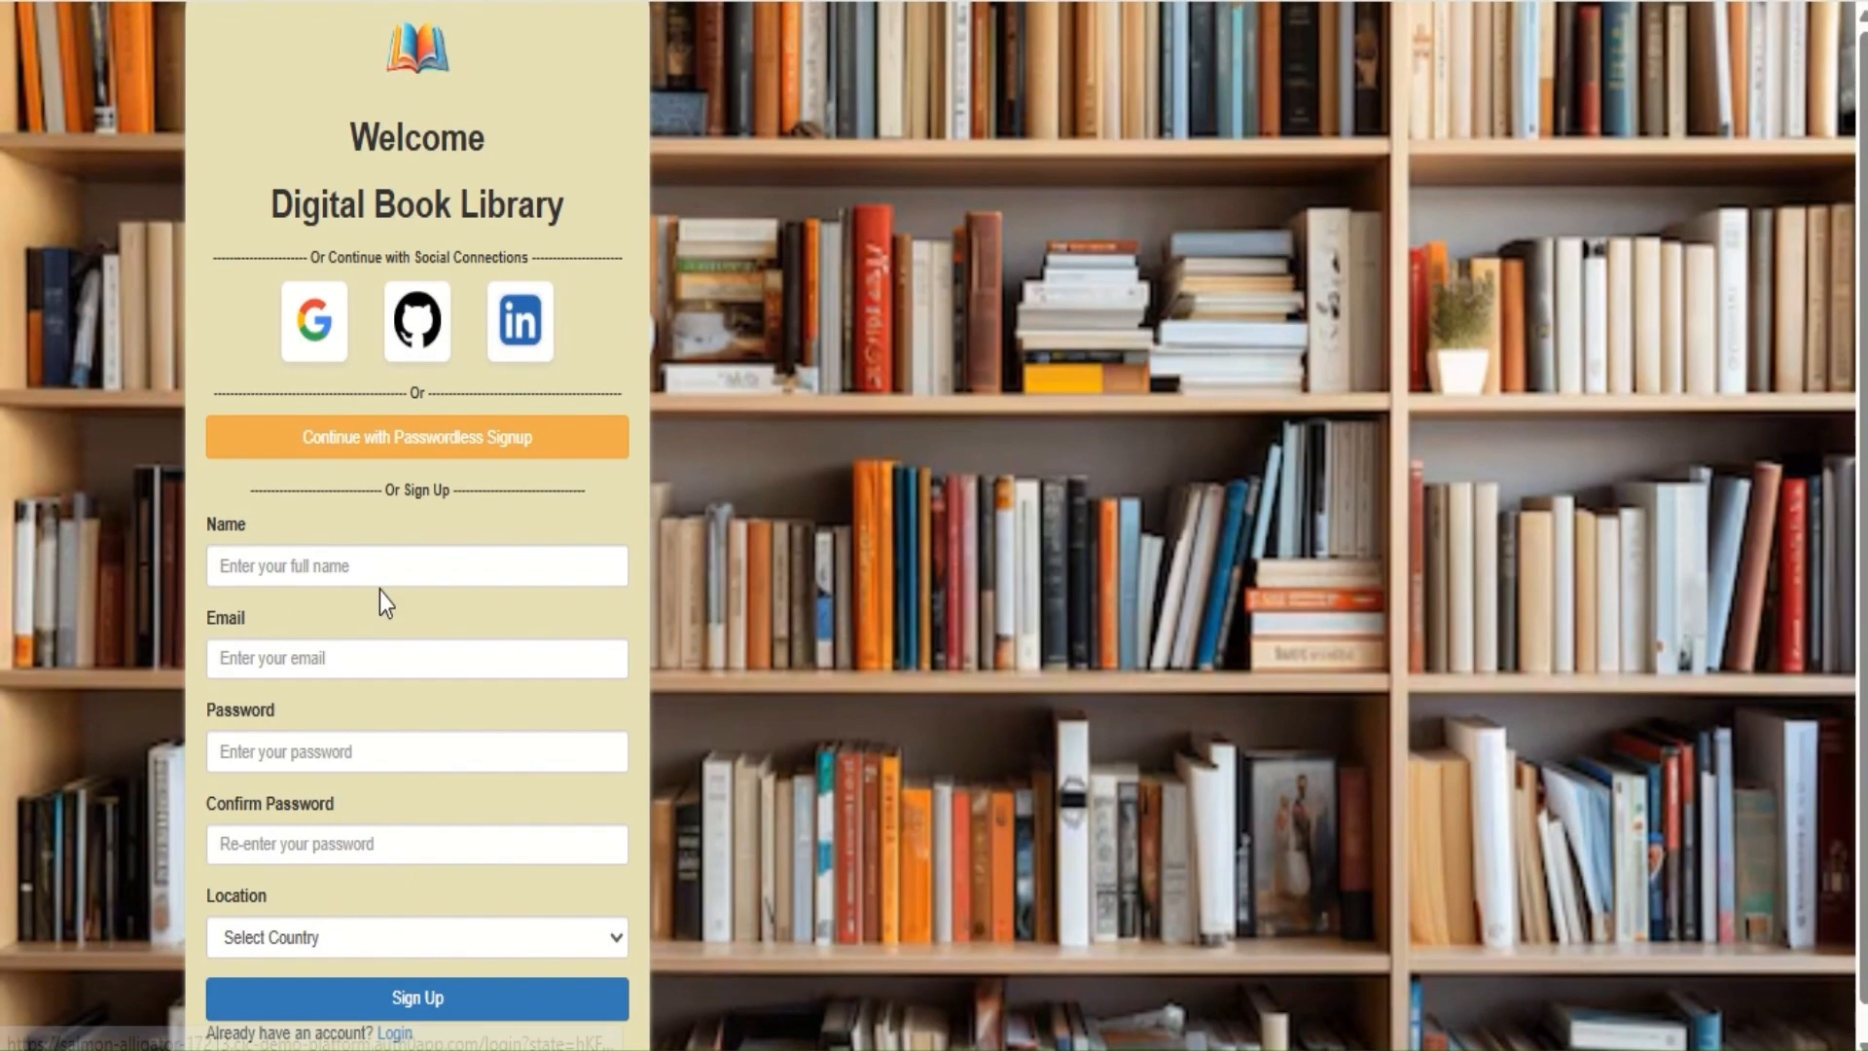
left_click(424, 453)
left_click(424, 449)
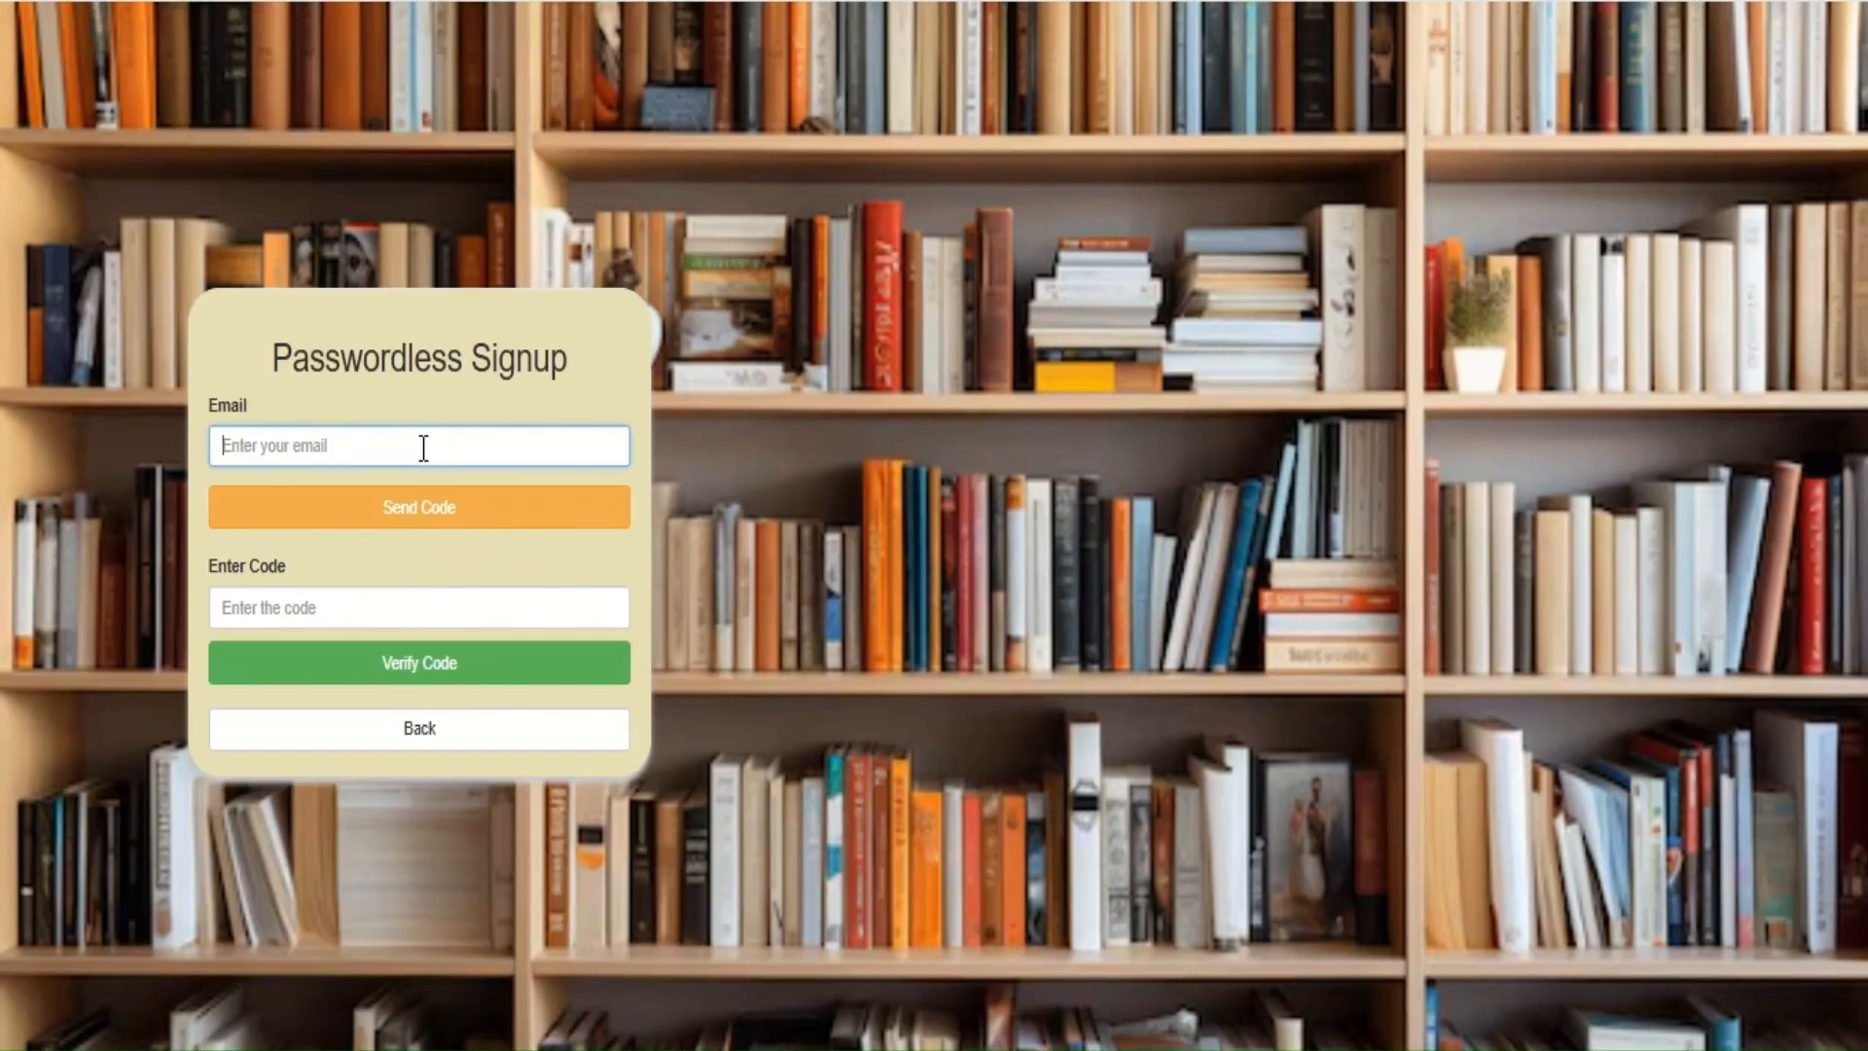
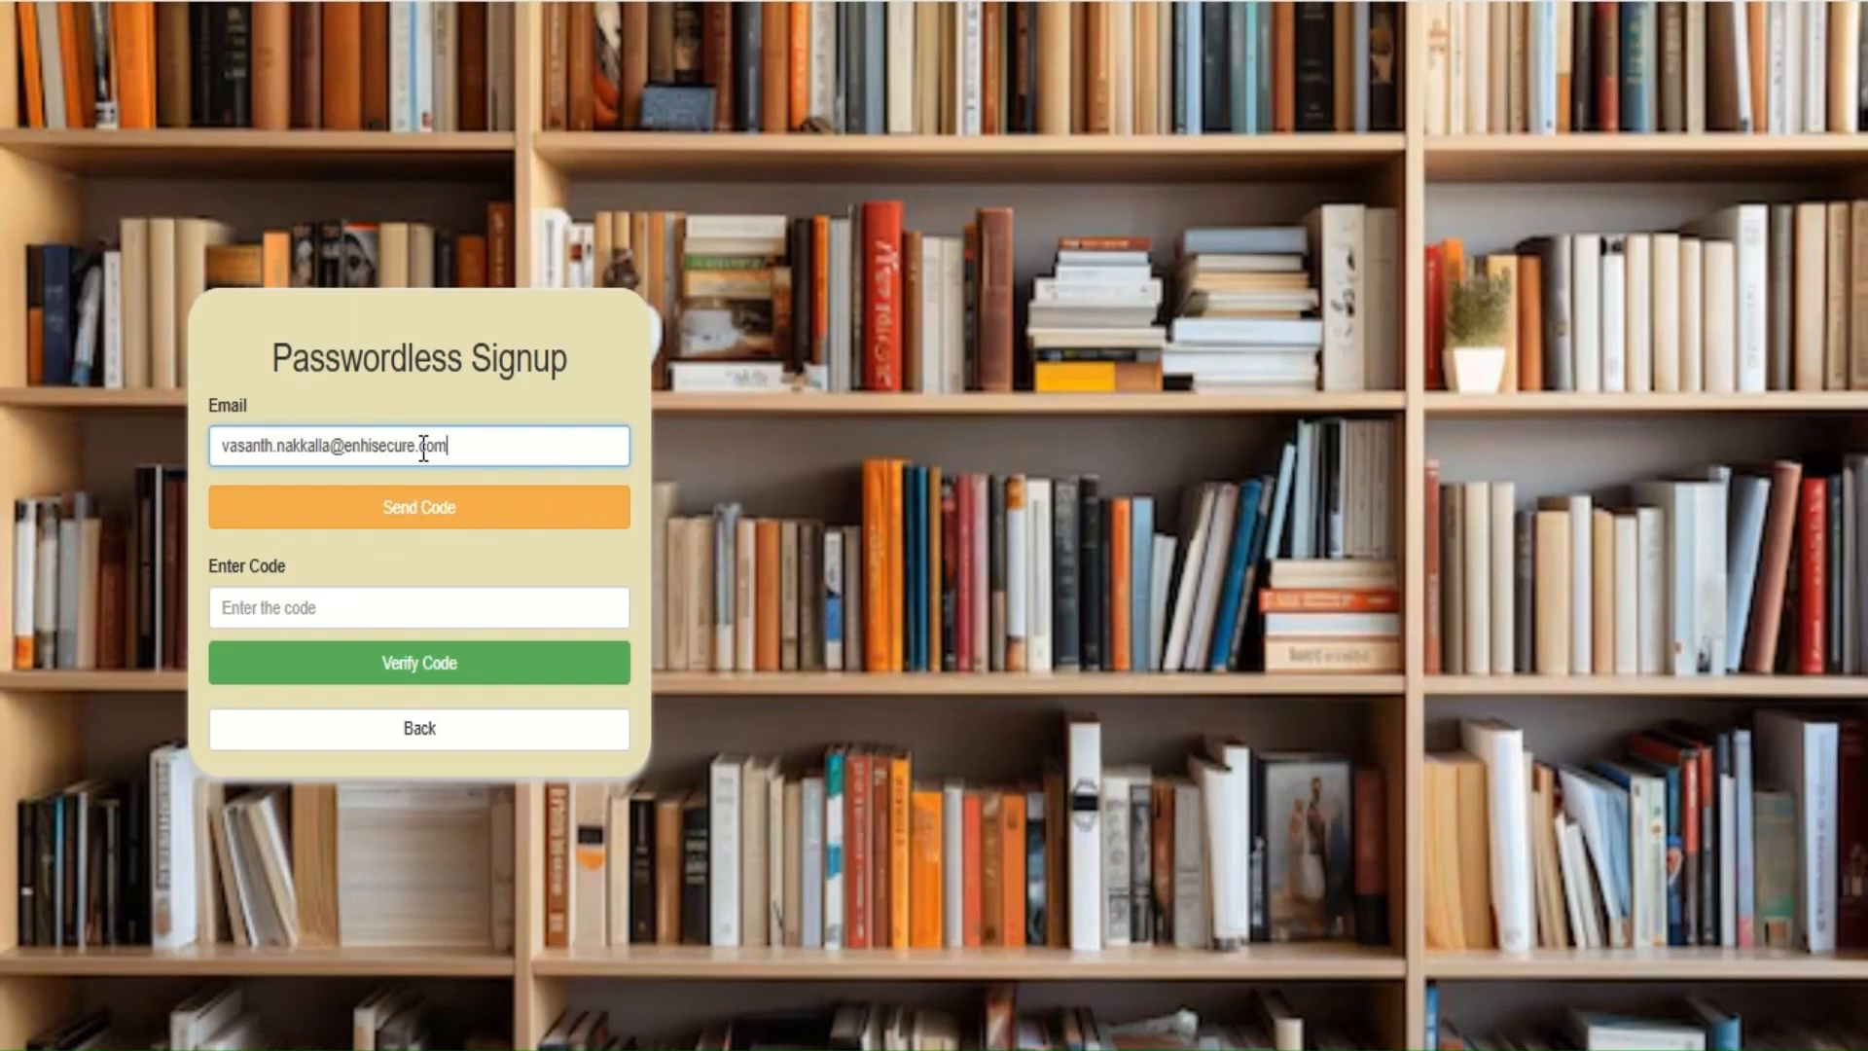
left_click(431, 512)
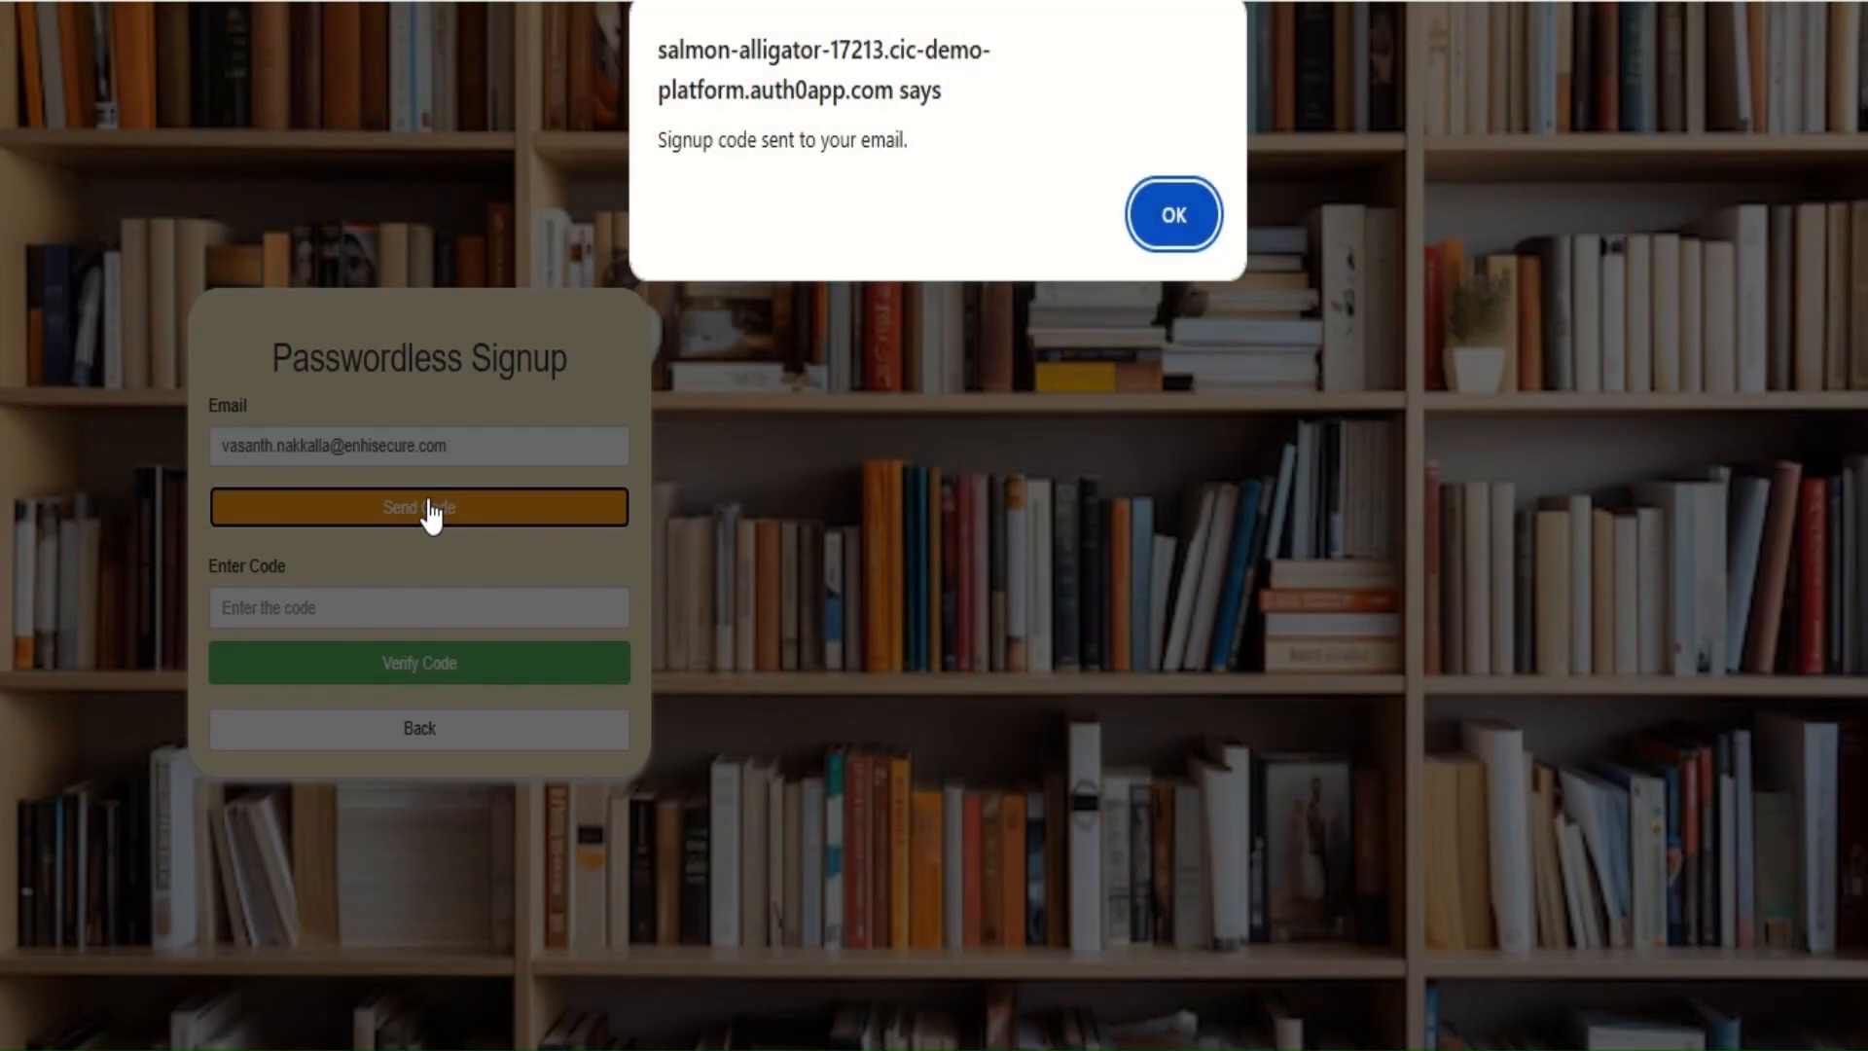
left_click(1159, 229)
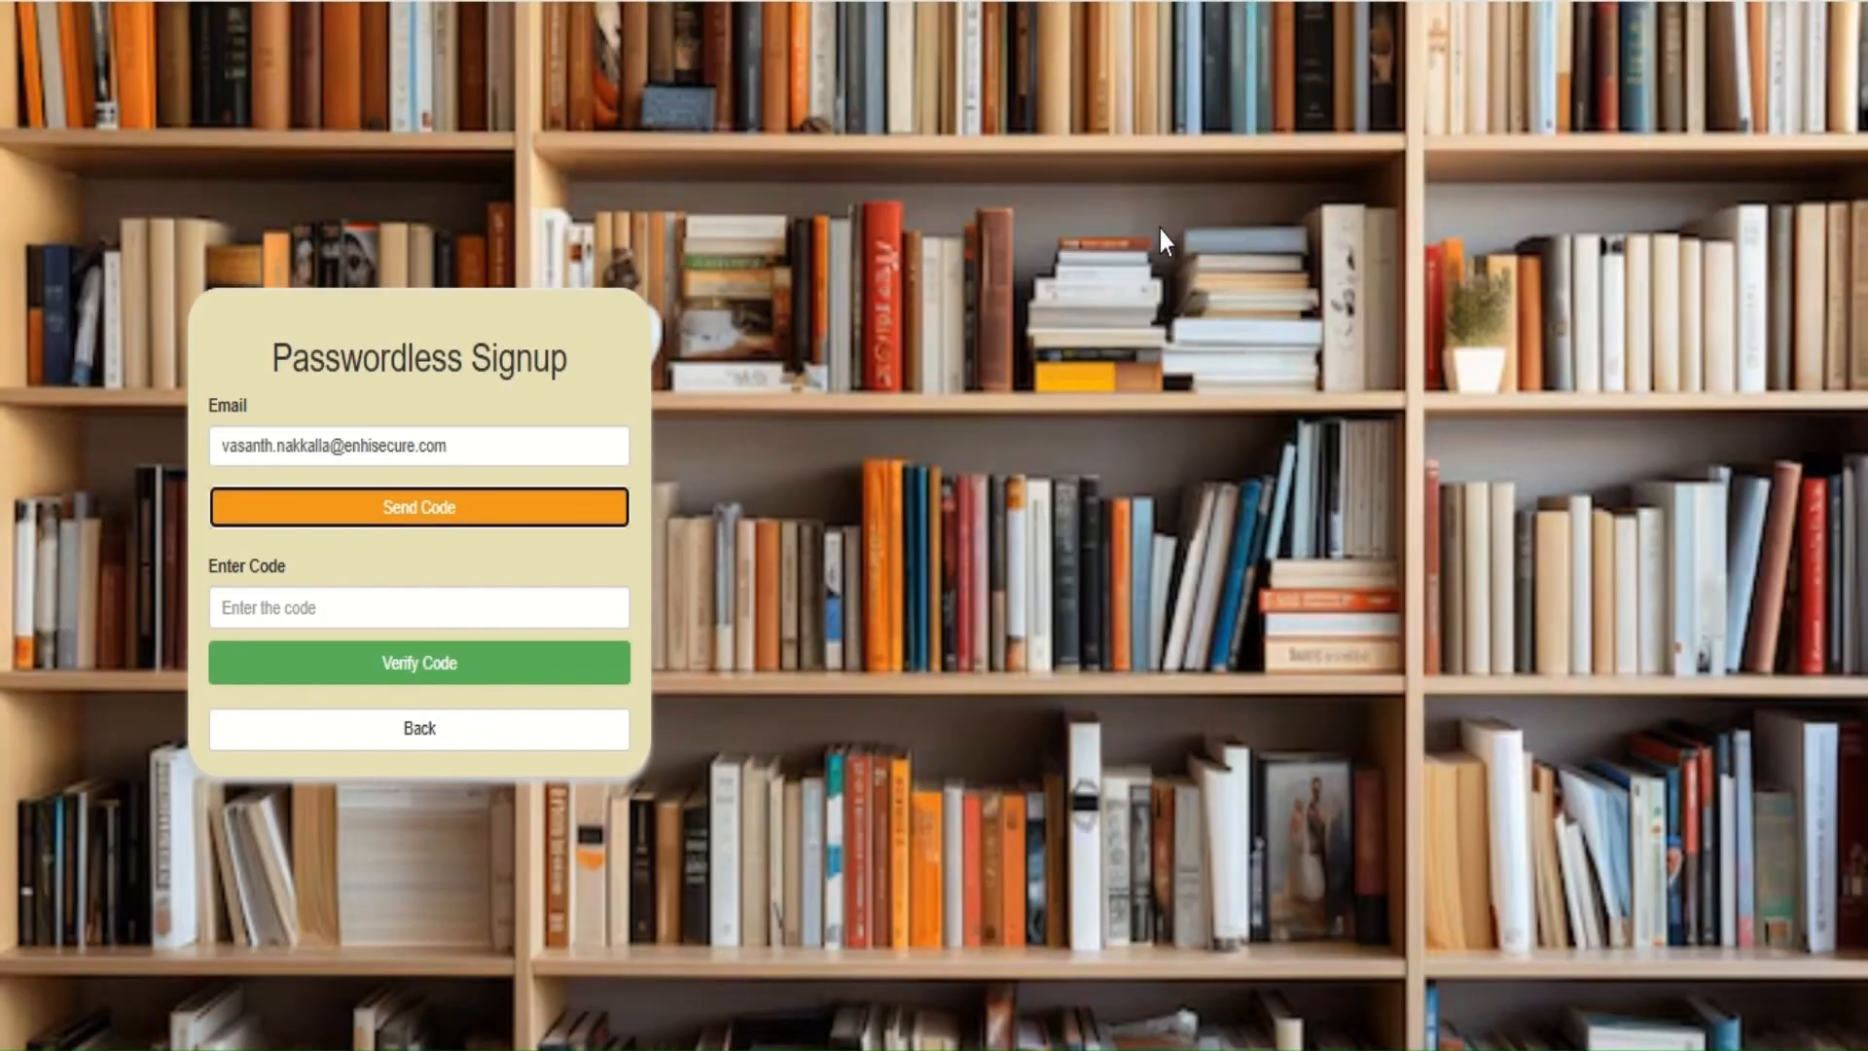
left_click(497, 604)
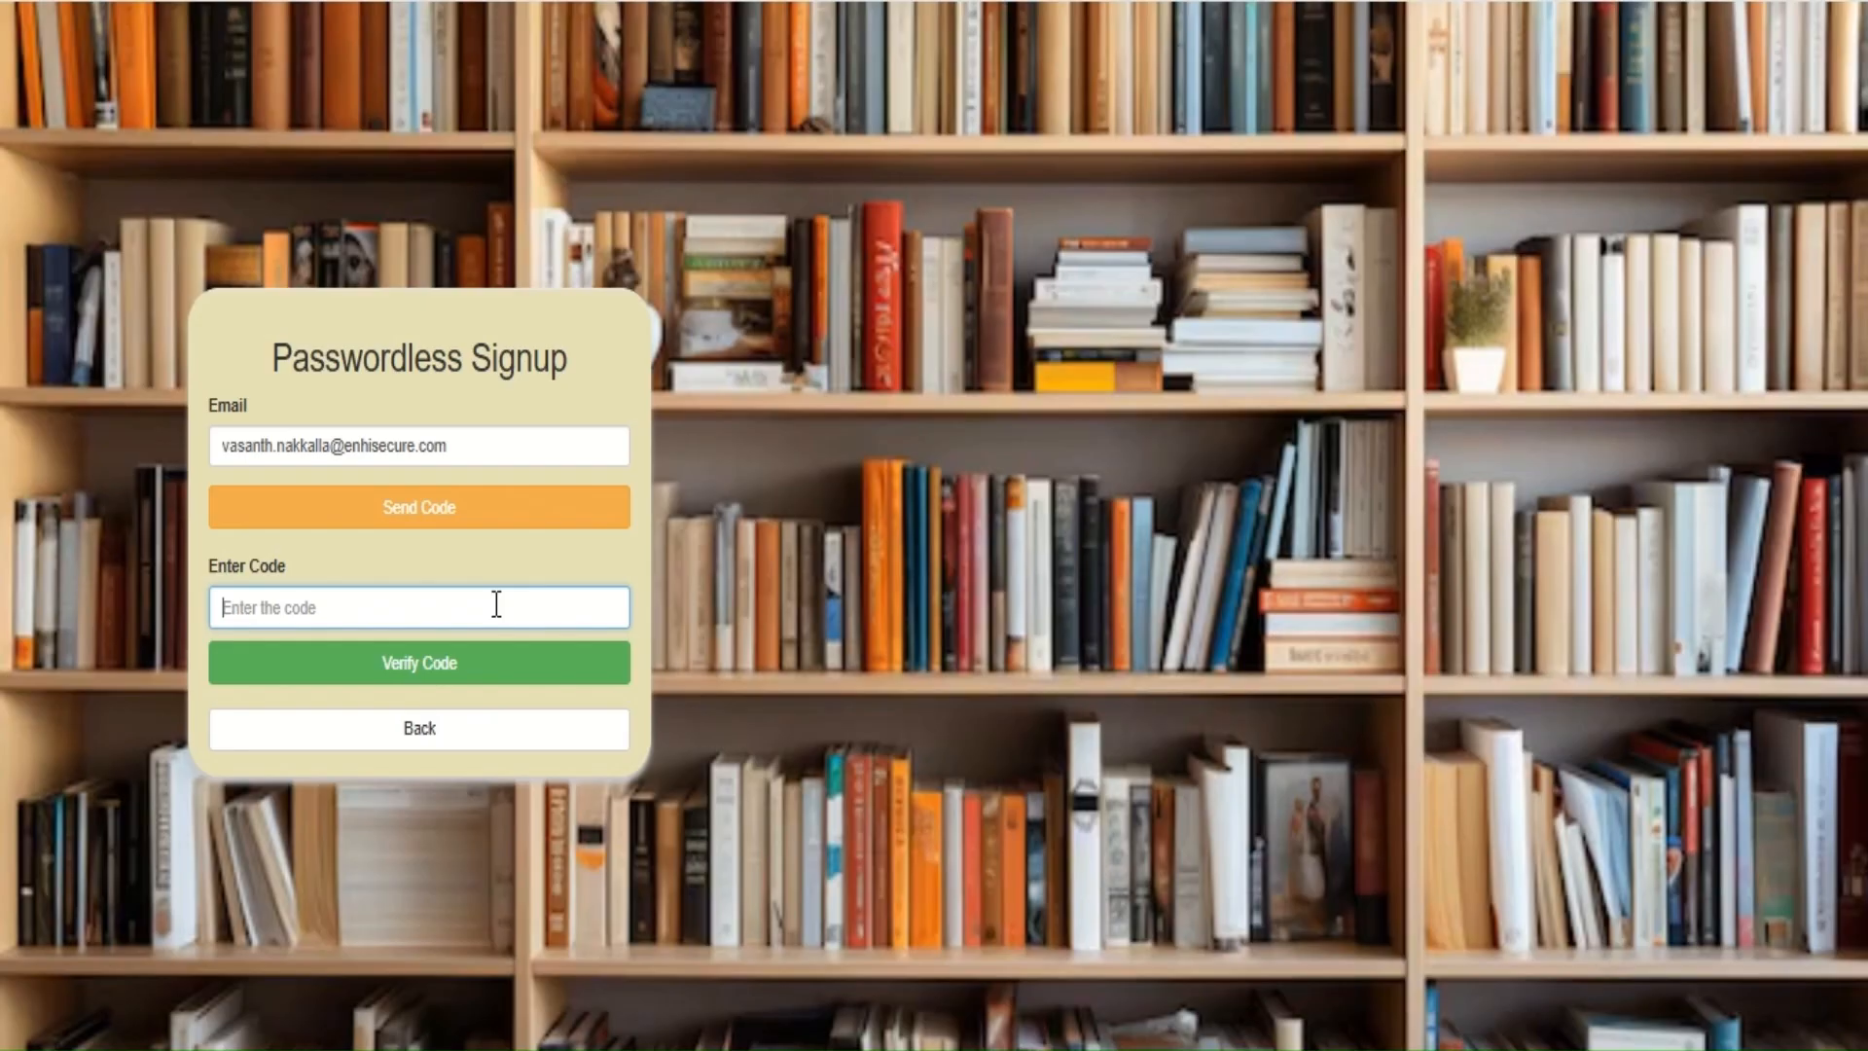
left_click(496, 661)
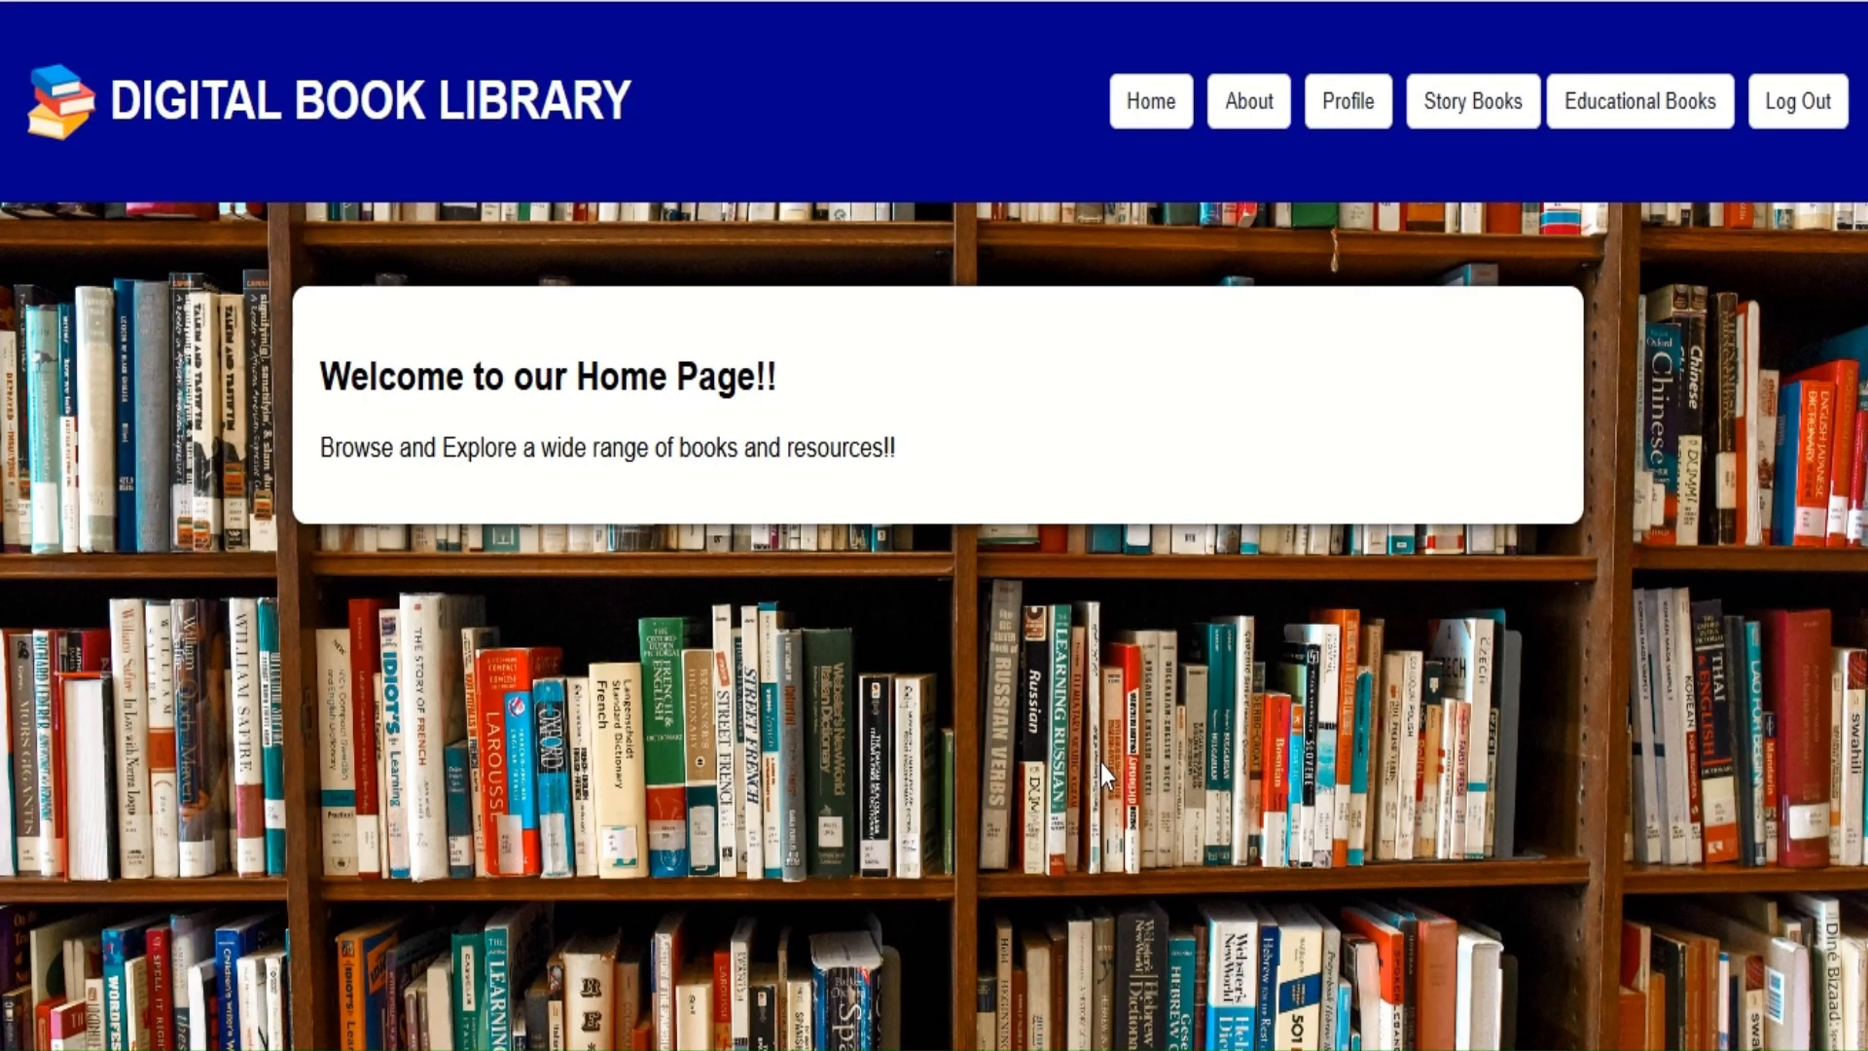
Step: View the signed-in user's profile and the Educational Books list, then log out
left_click(1350, 121)
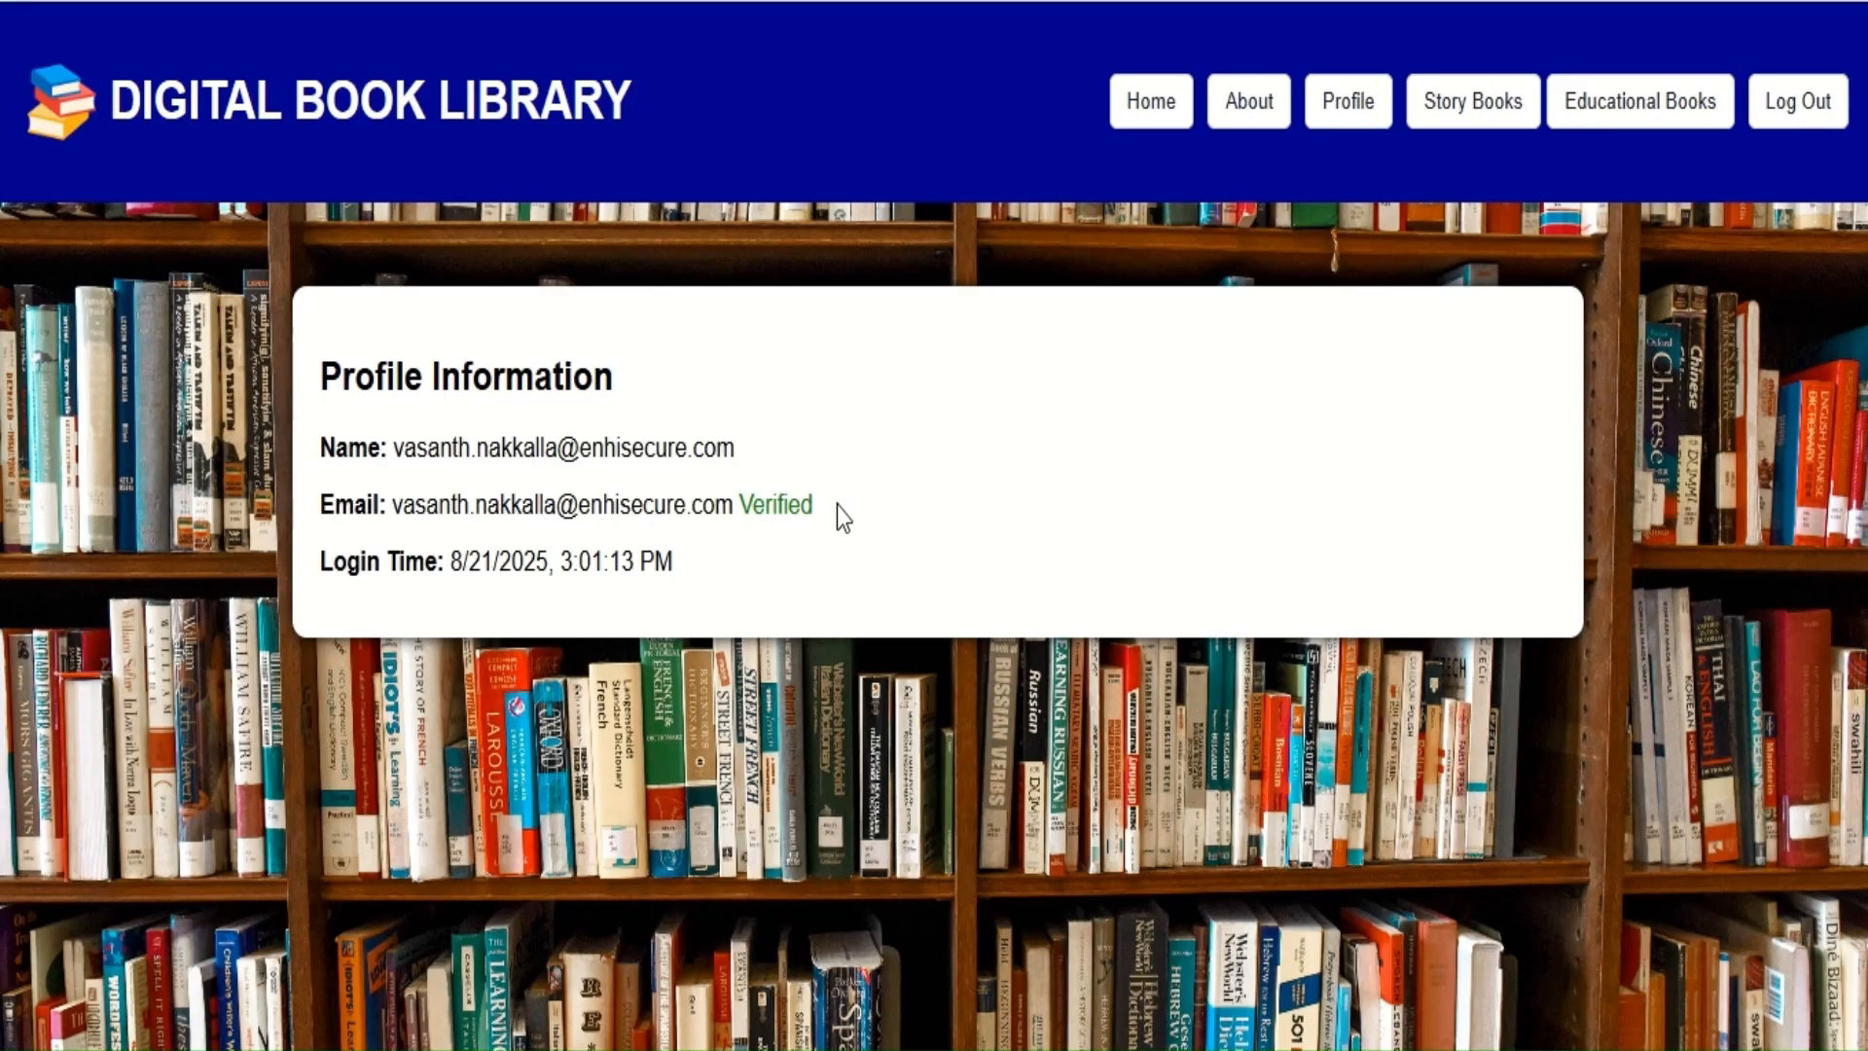
left_click(1609, 126)
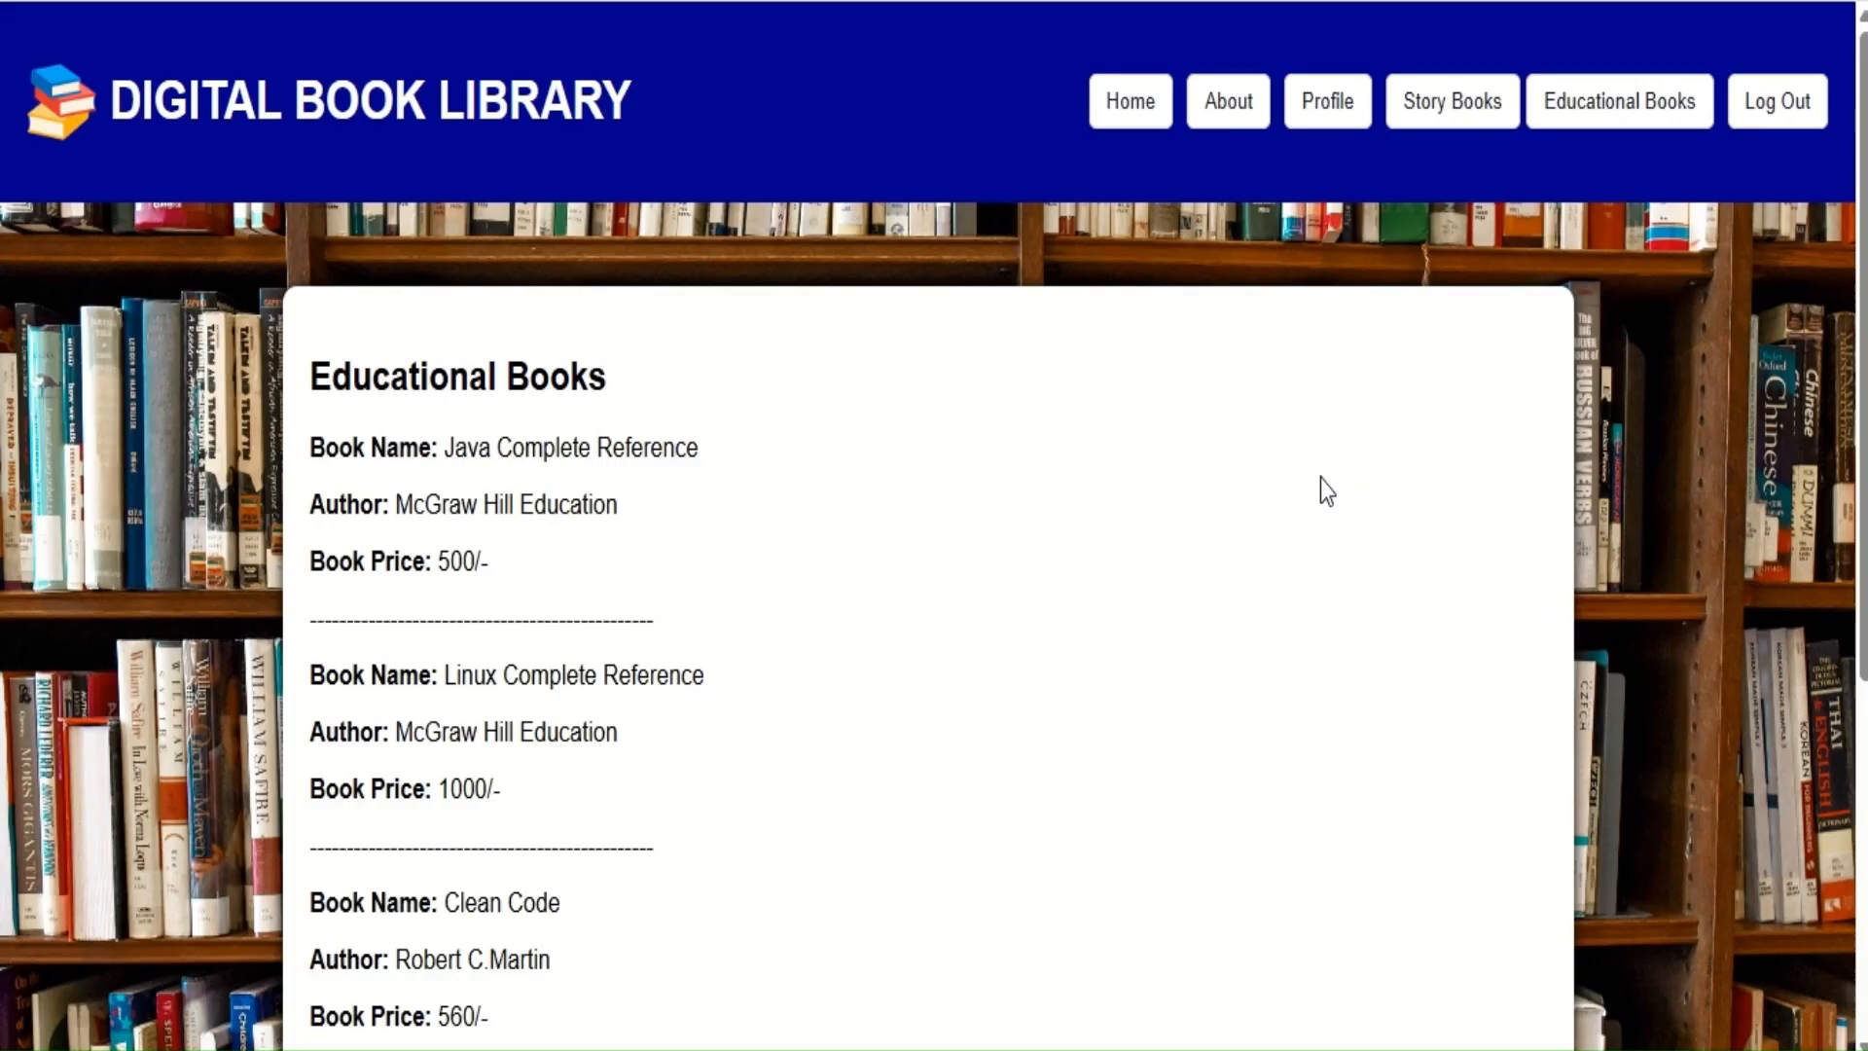
left_click(1769, 142)
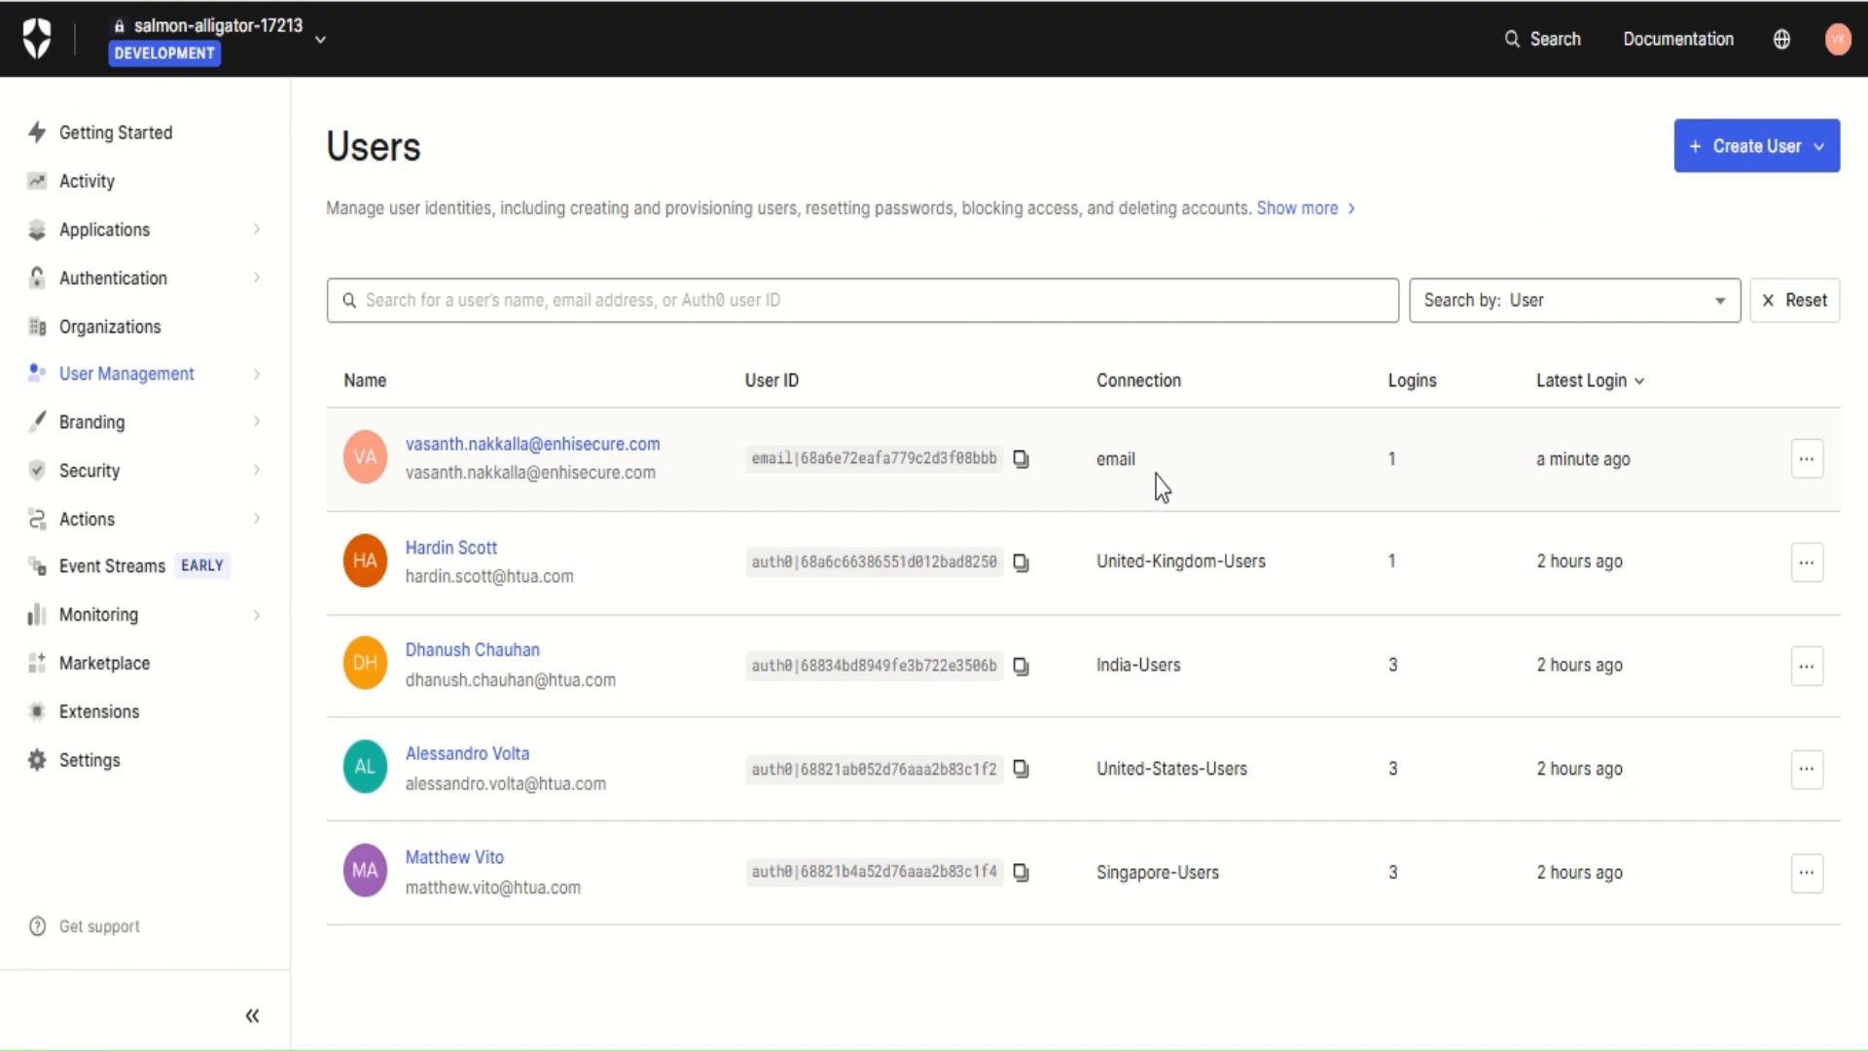
Step: Highlight the new user's email connection name in the Users list, then clear the highlight
double_click(1113, 476)
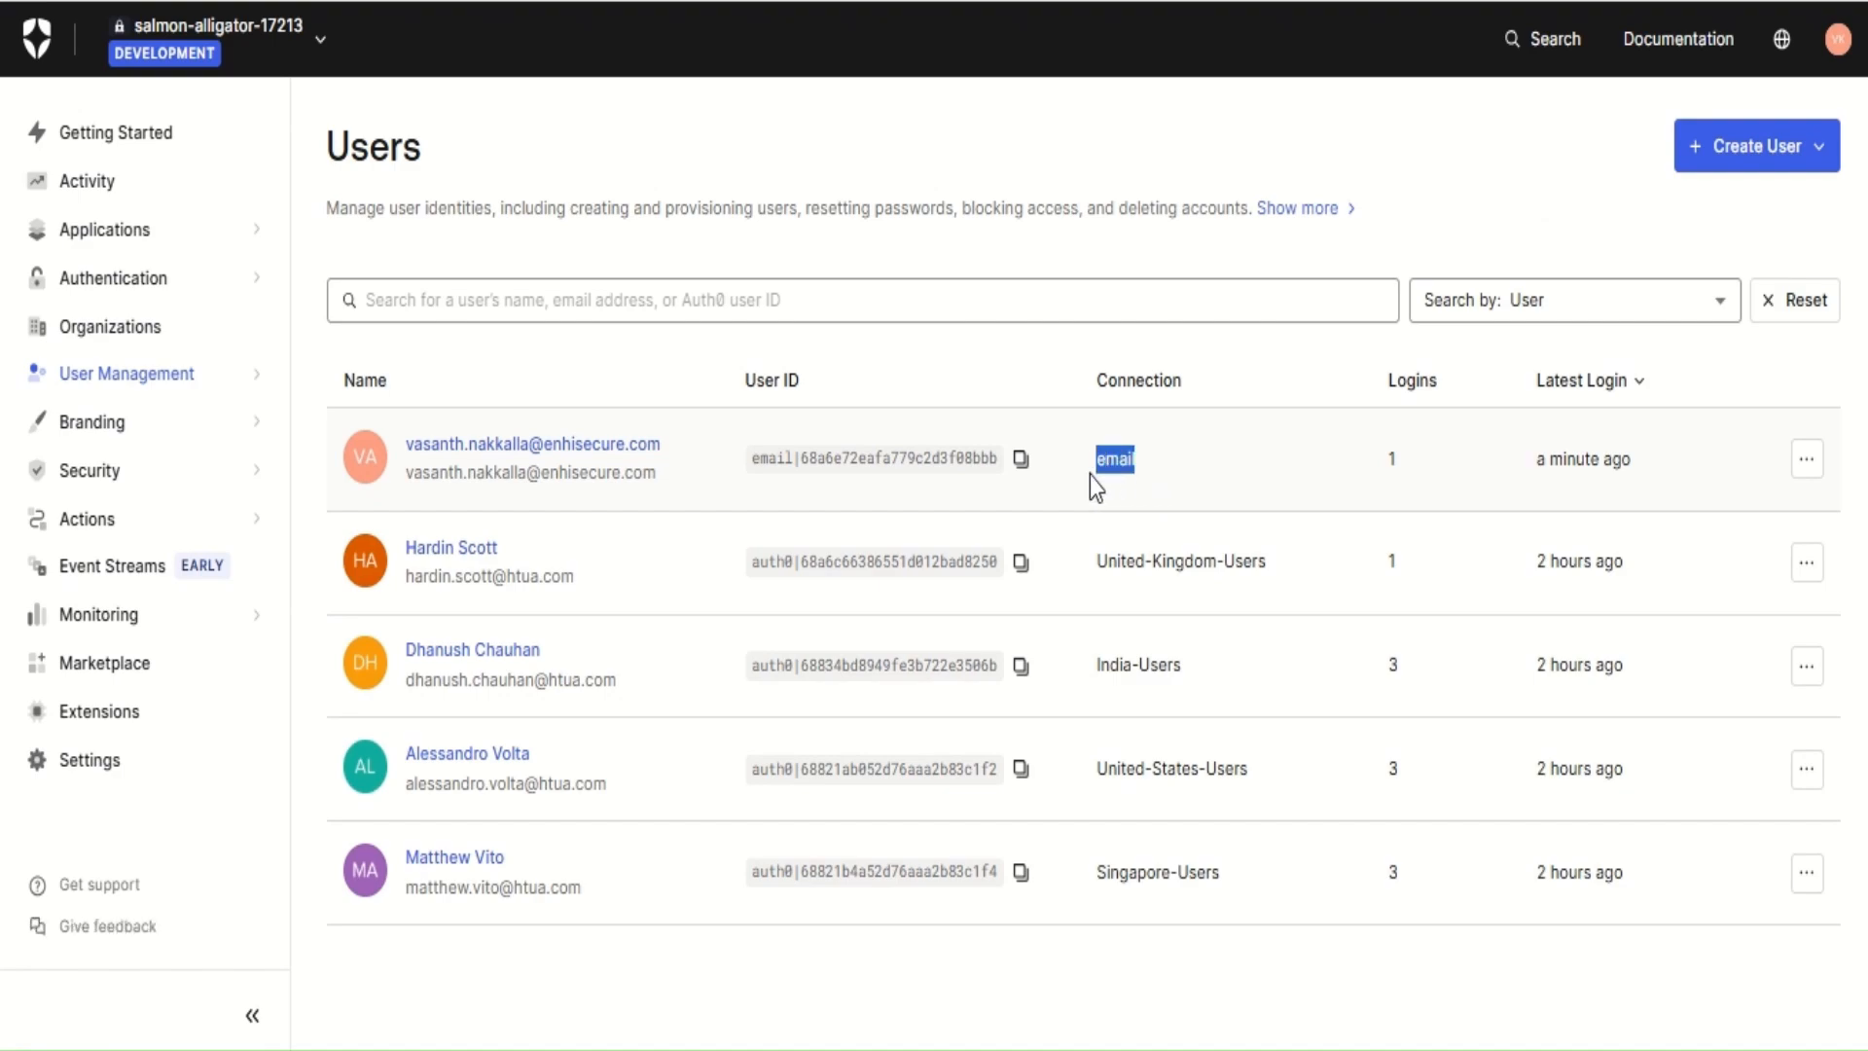
left_click(1165, 472)
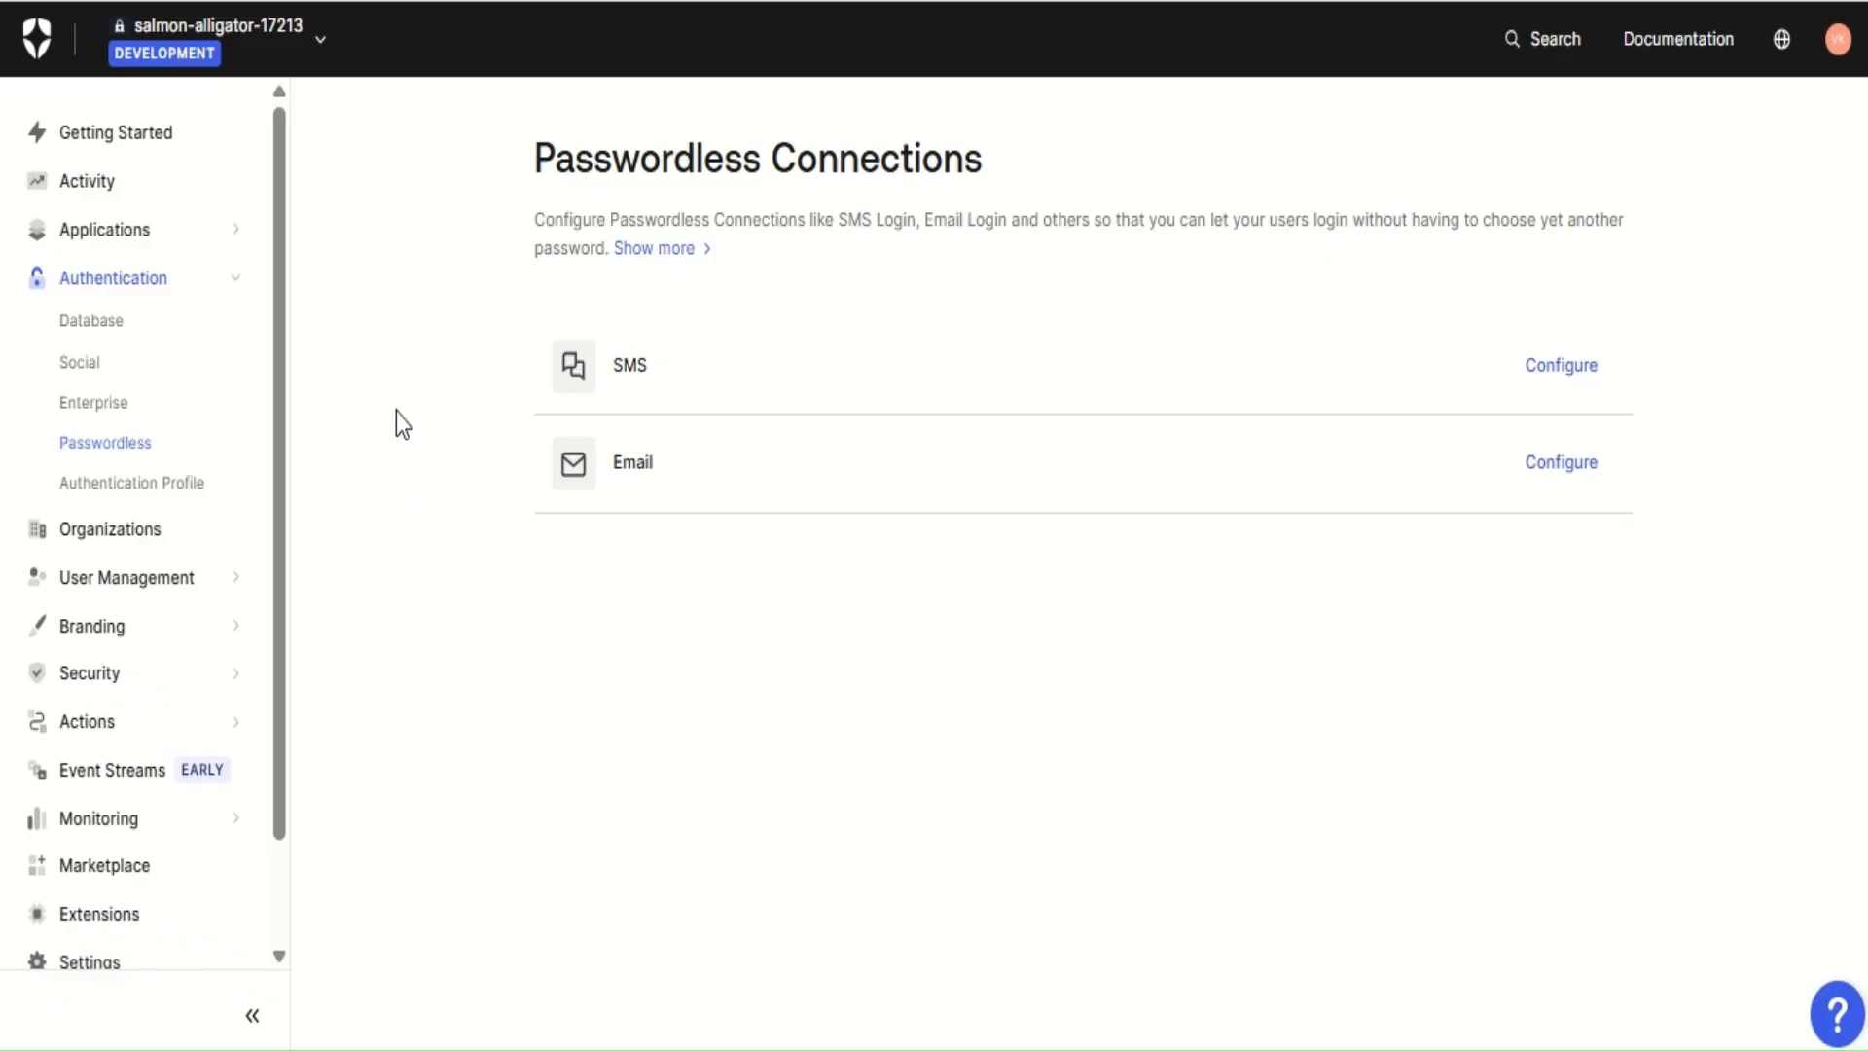
Step: Start Create Connection on the Social Connections page and browse the New Social Connection catalogue
left_click(86, 379)
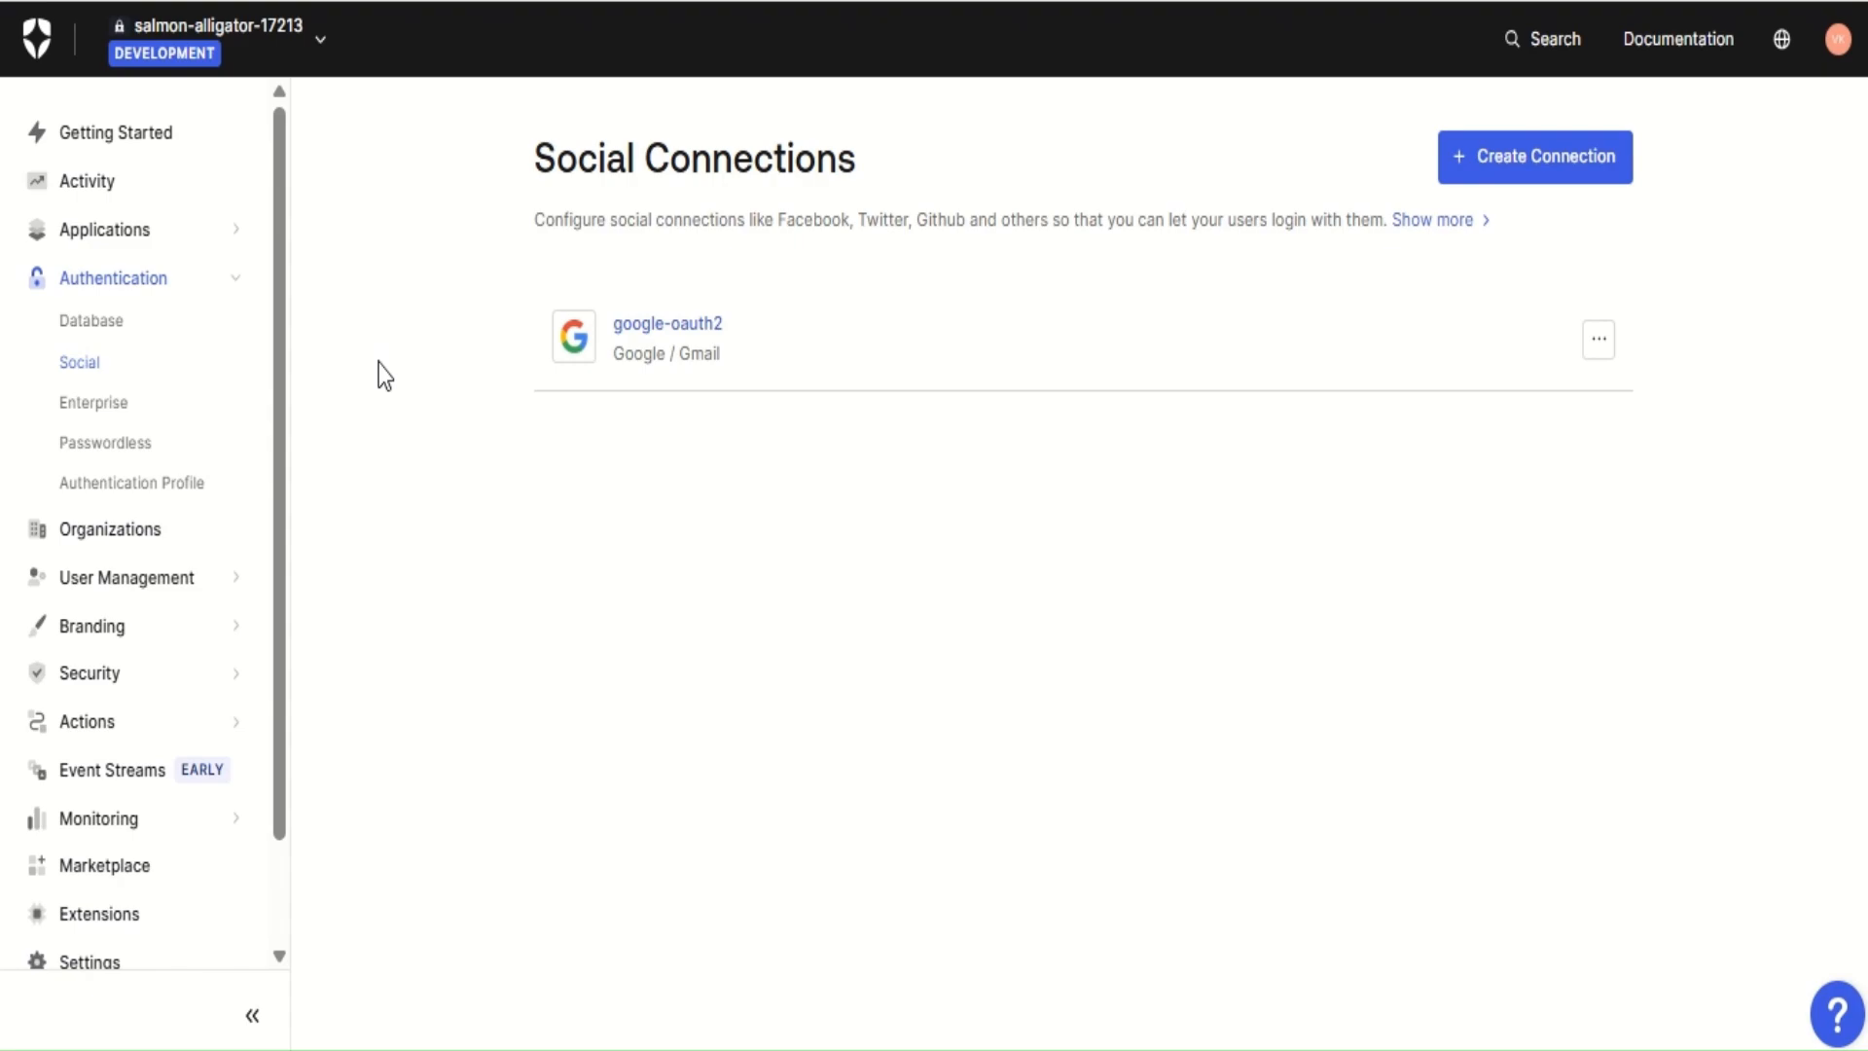
left_click(1530, 161)
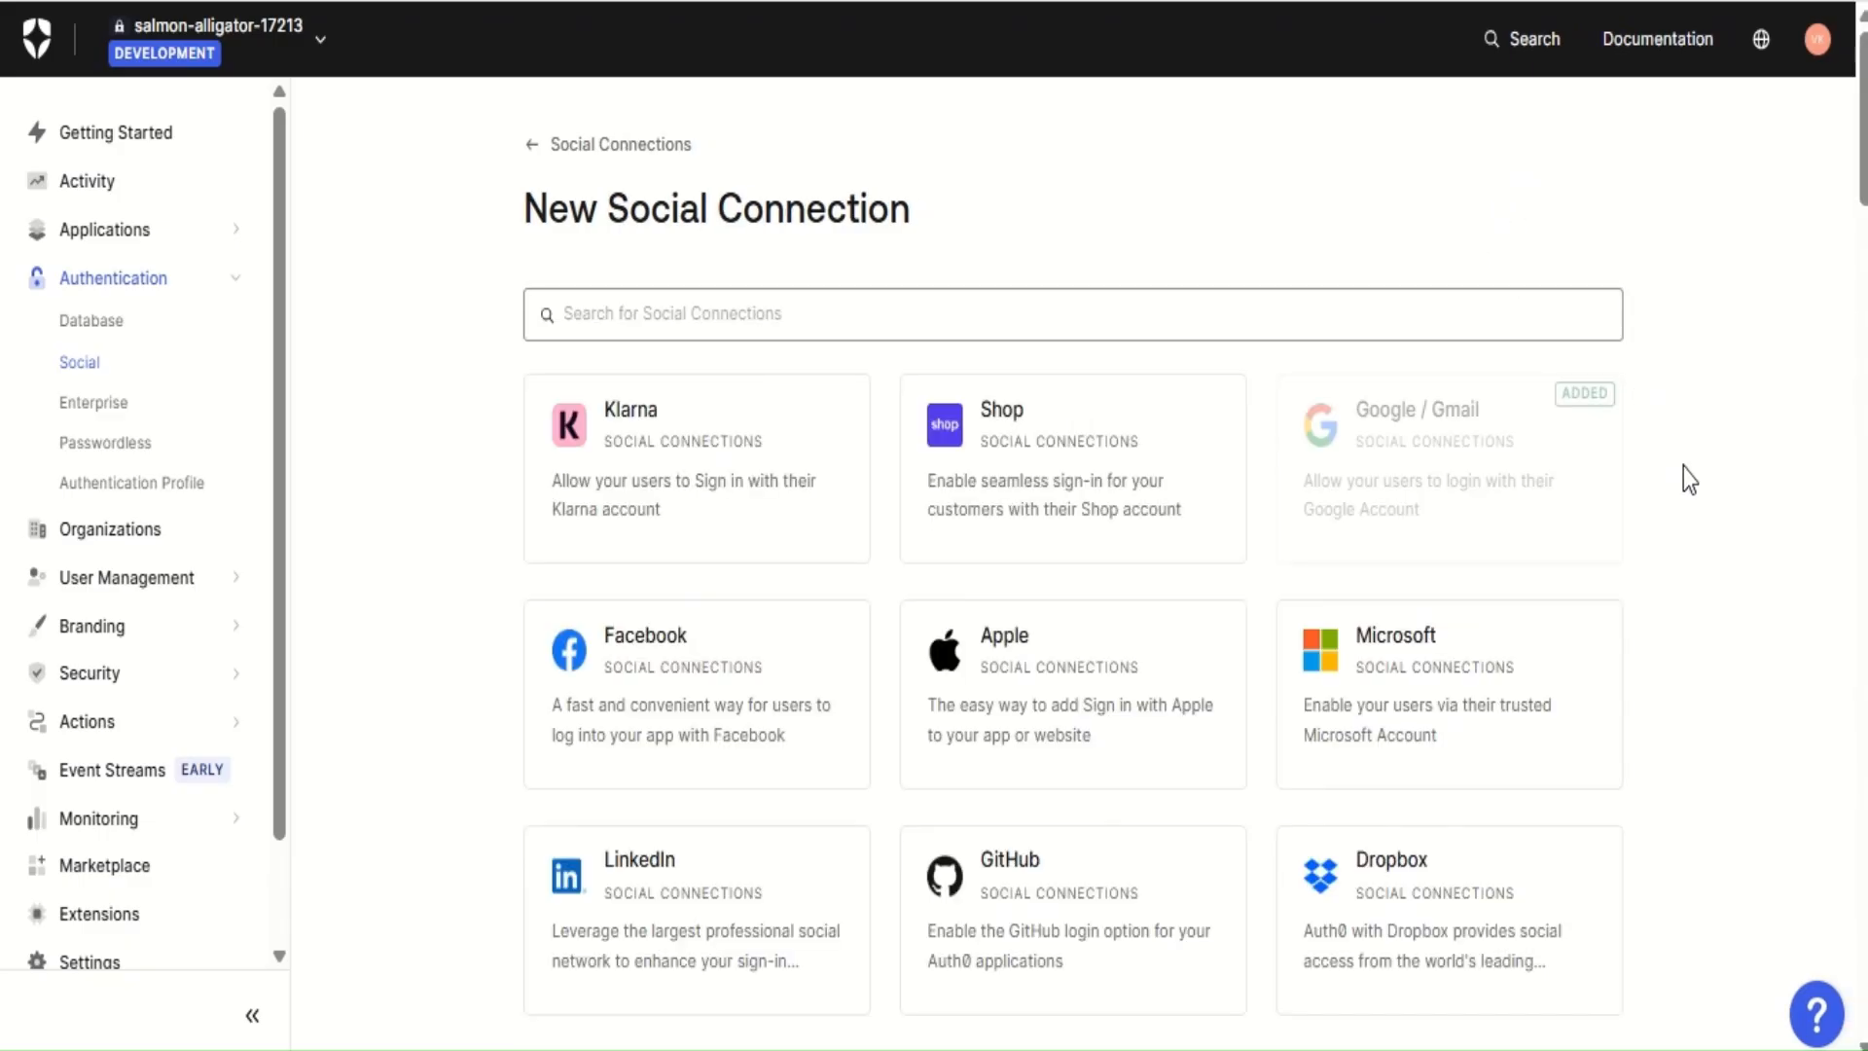
scroll(1683, 467, "down", 2)
scroll(1683, 467, "down", 7)
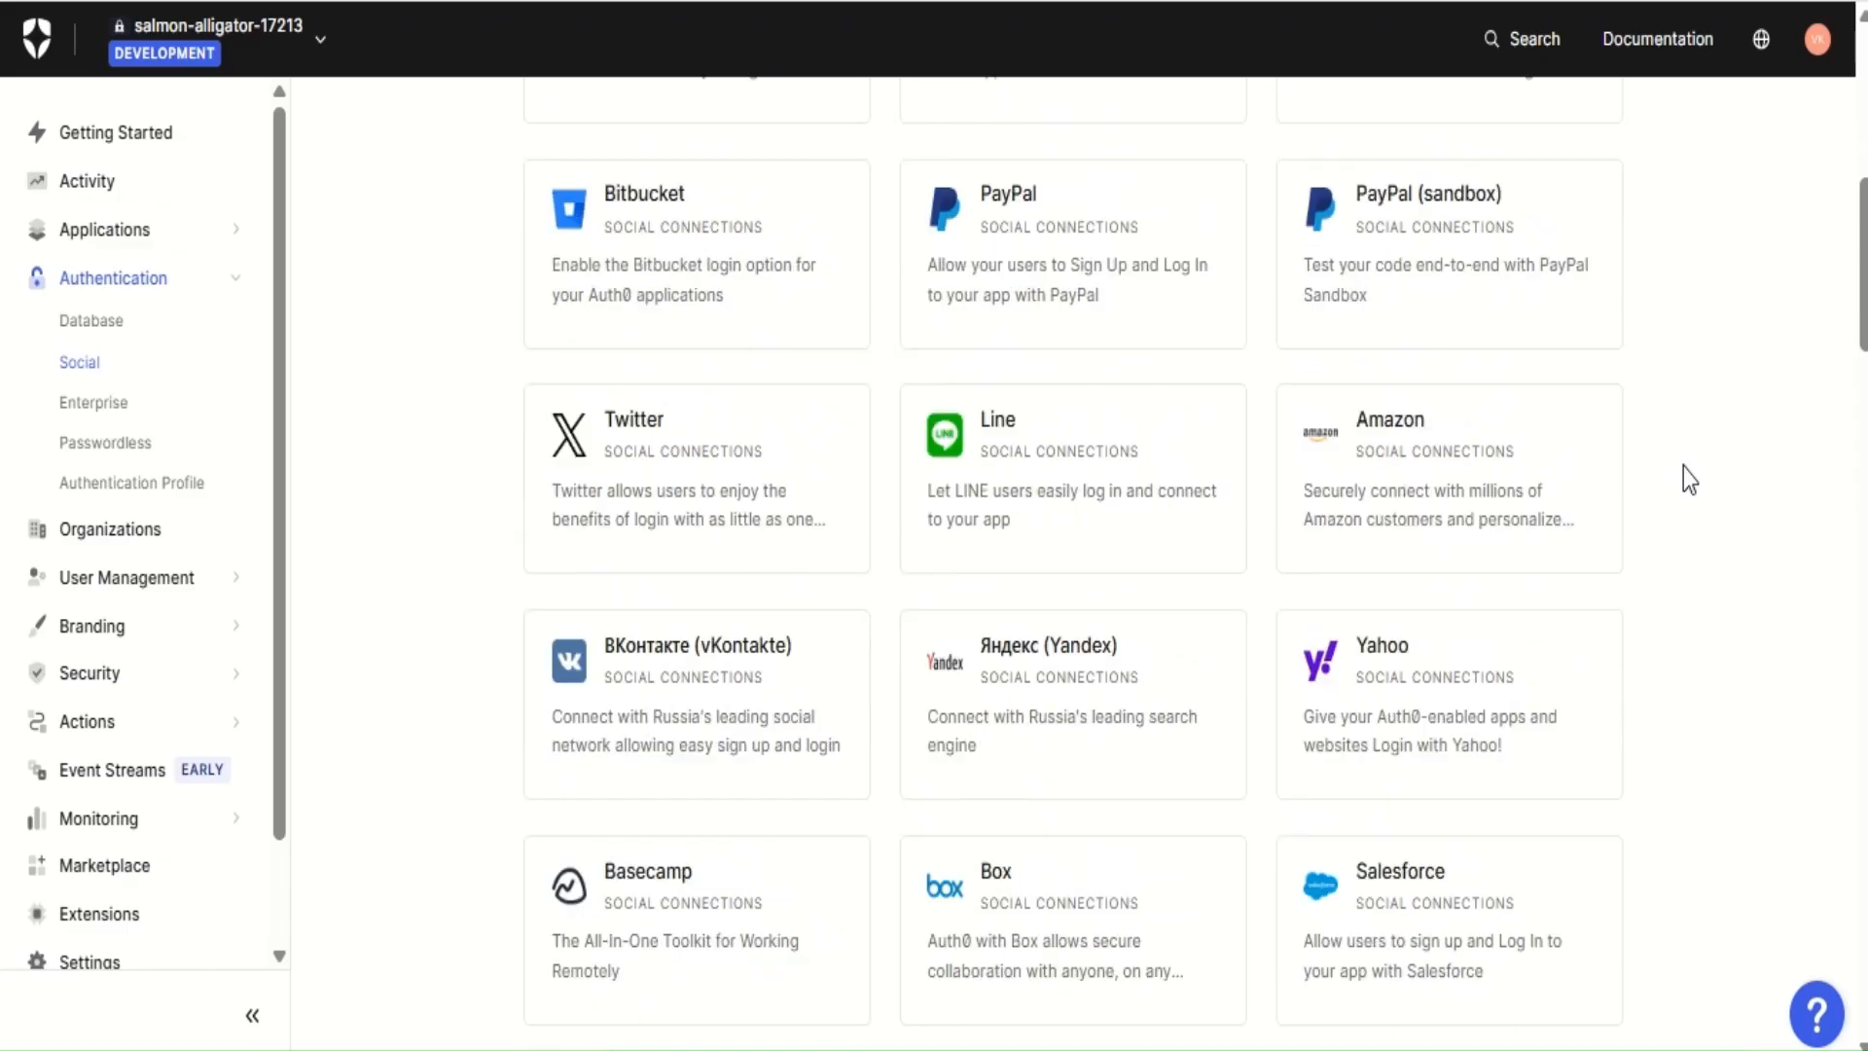
scroll(1684, 467, "down", 11)
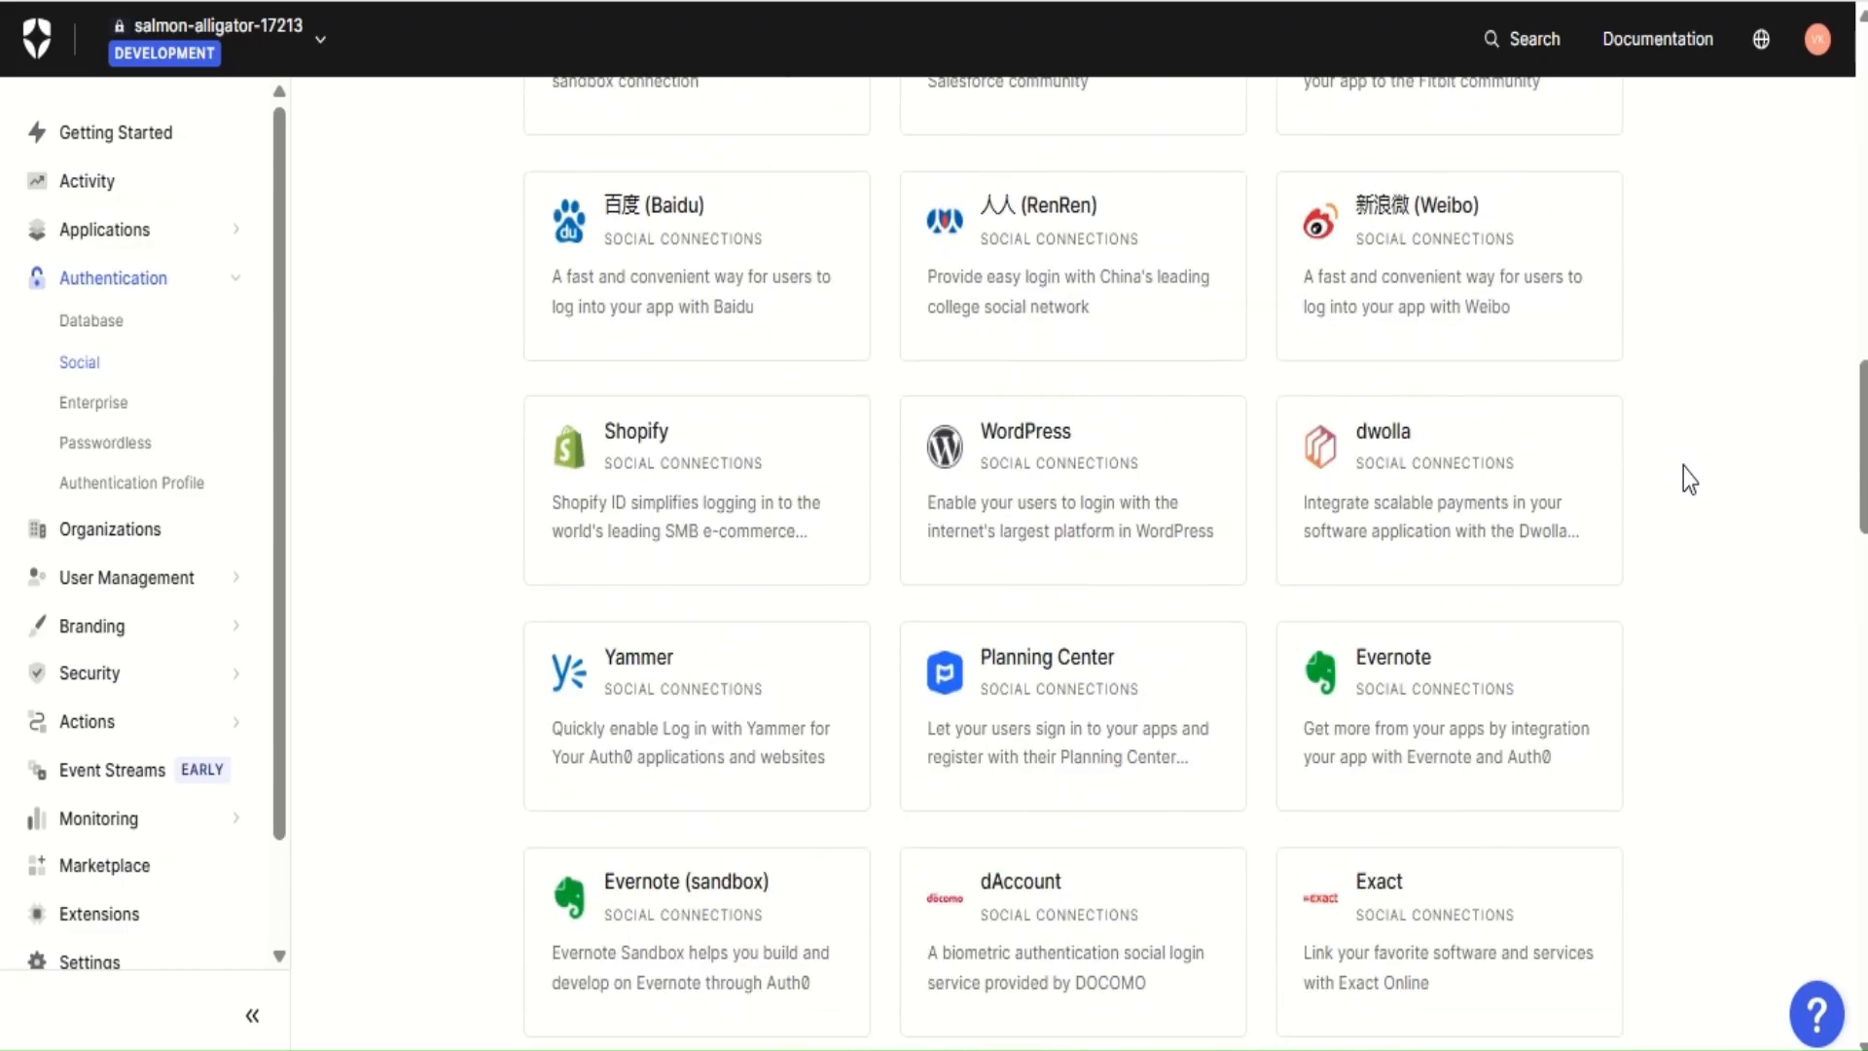
scroll(1684, 467, "down", 12)
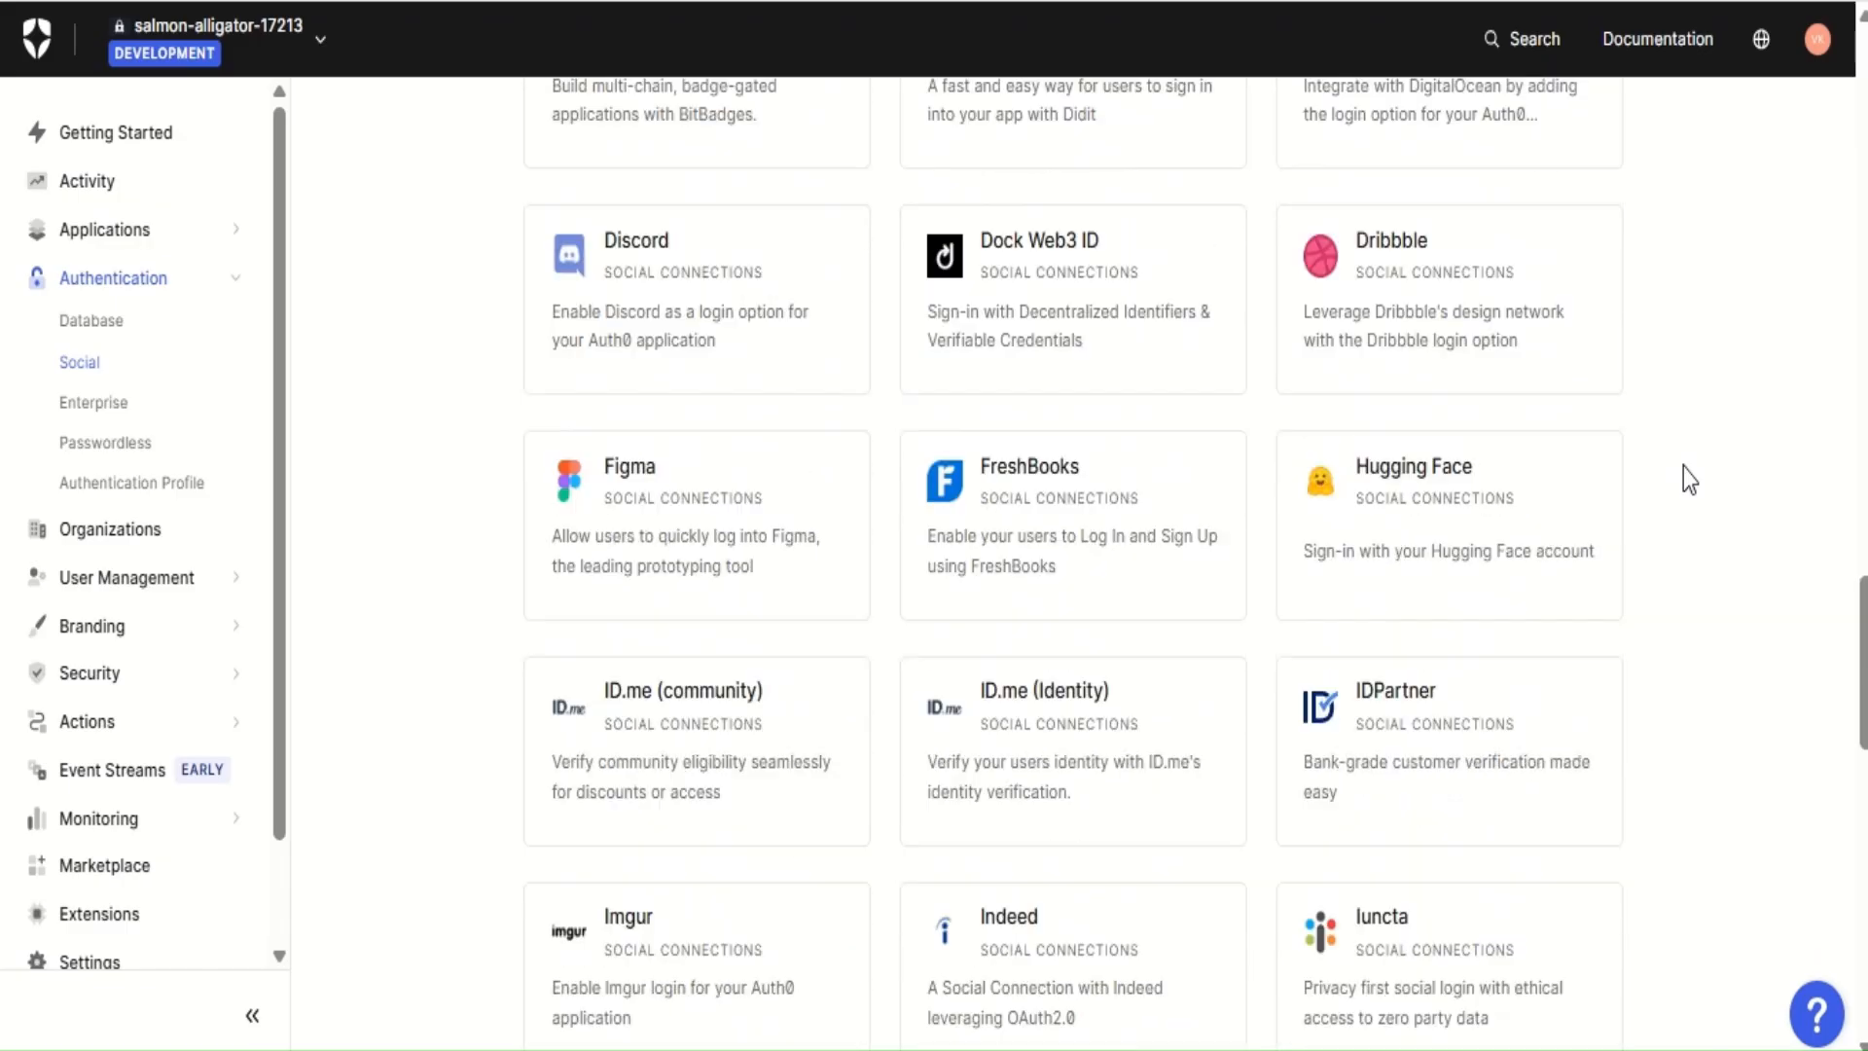
scroll(1683, 467, "down", 12)
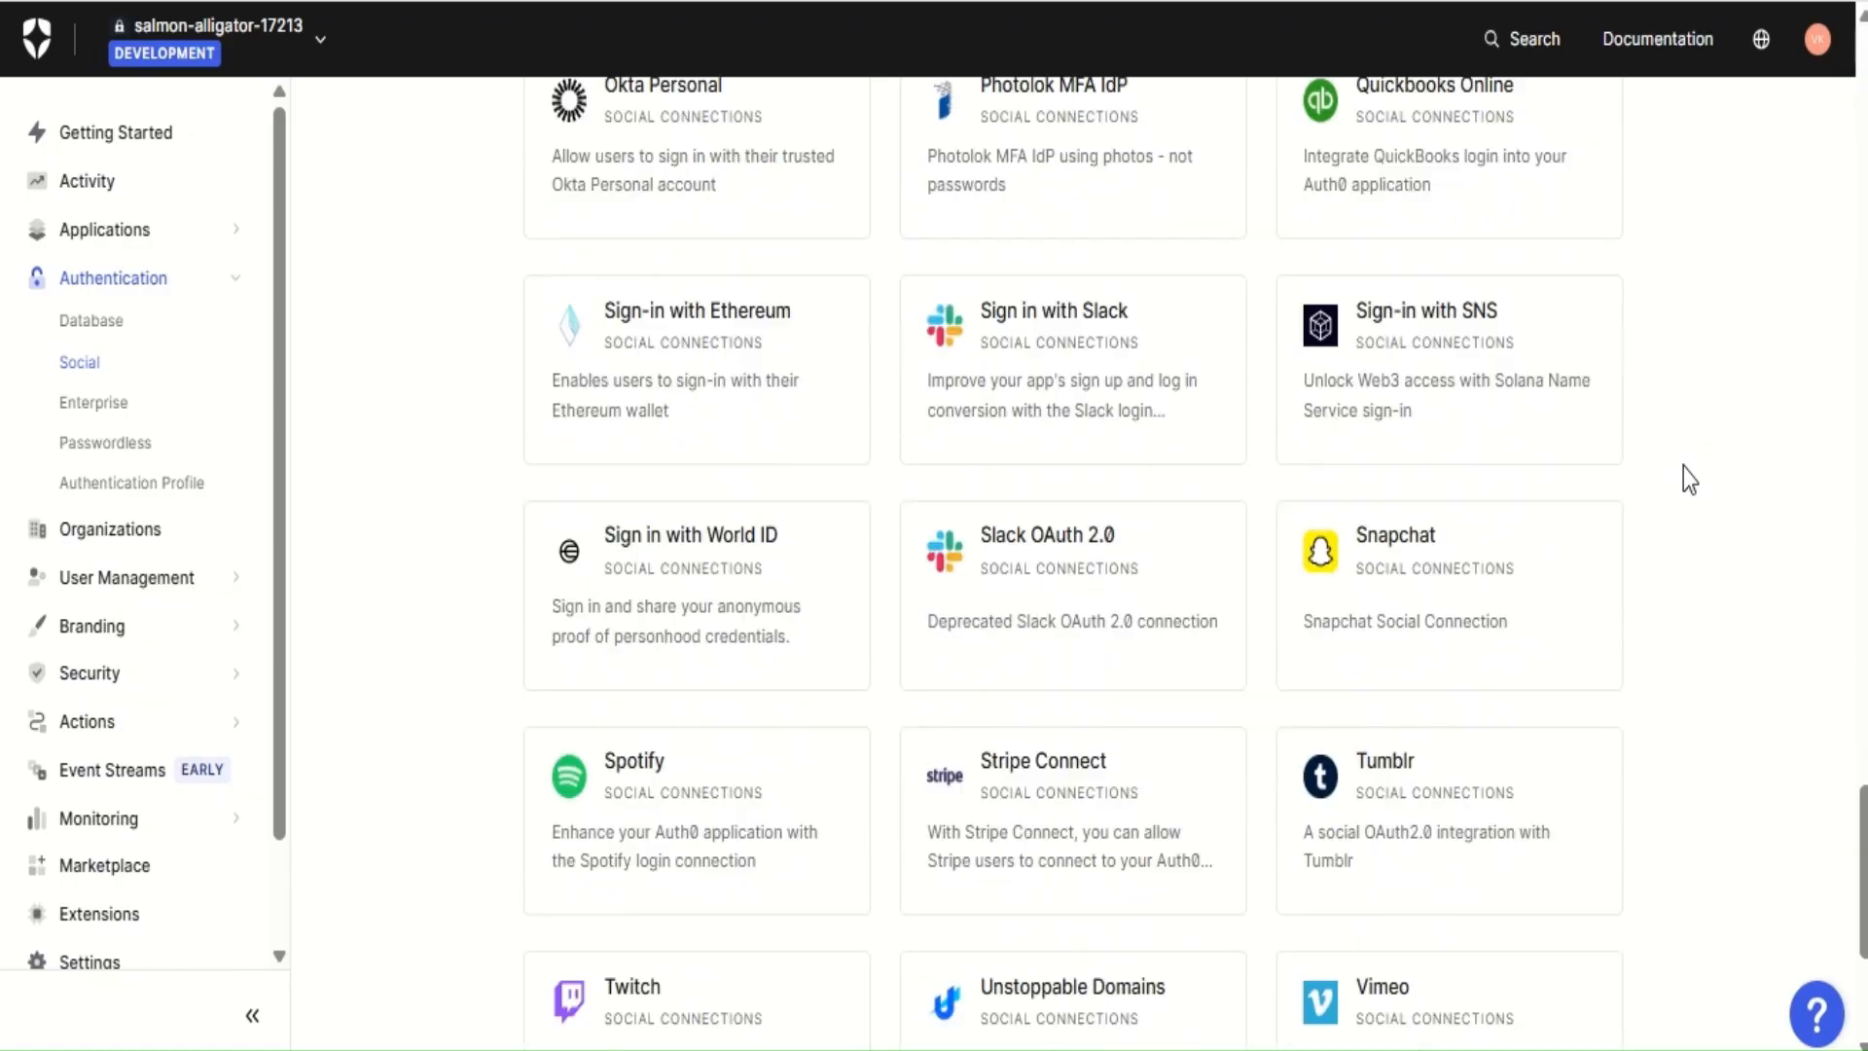
scroll(1688, 479, "down", 4)
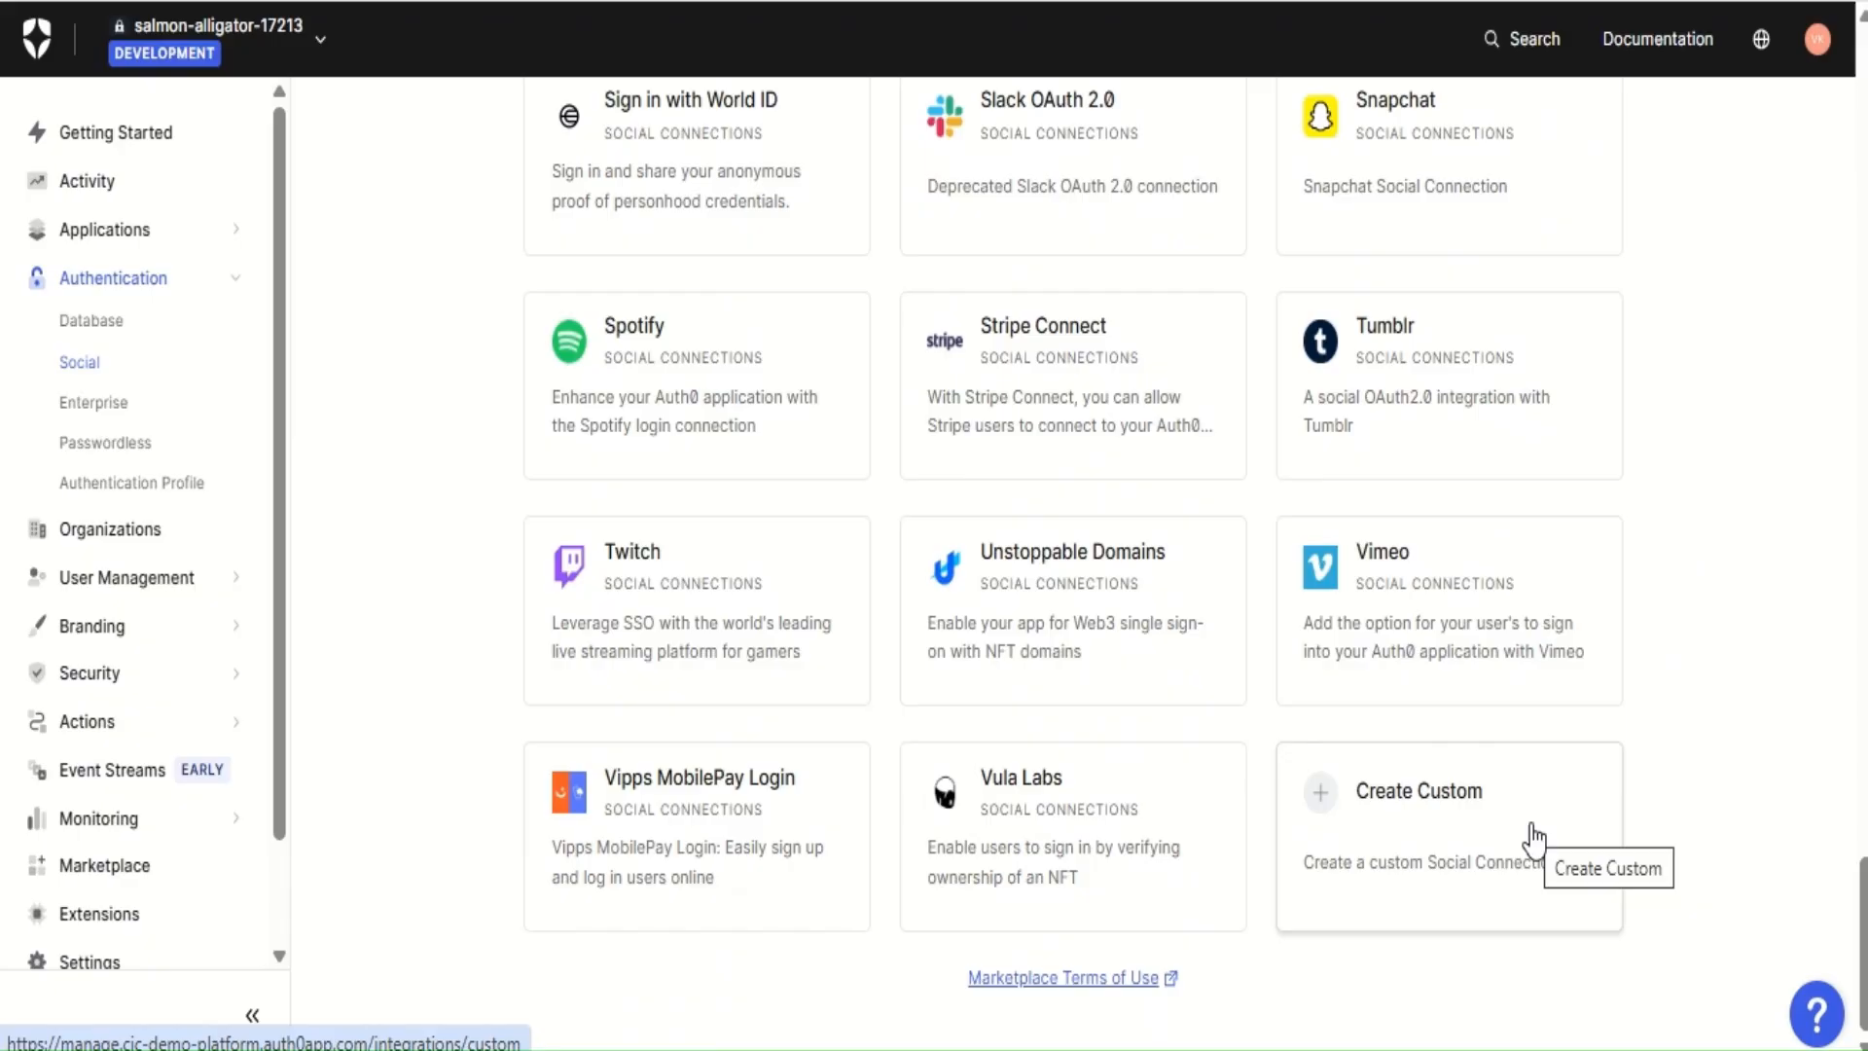
scroll(1716, 720, "up", 20)
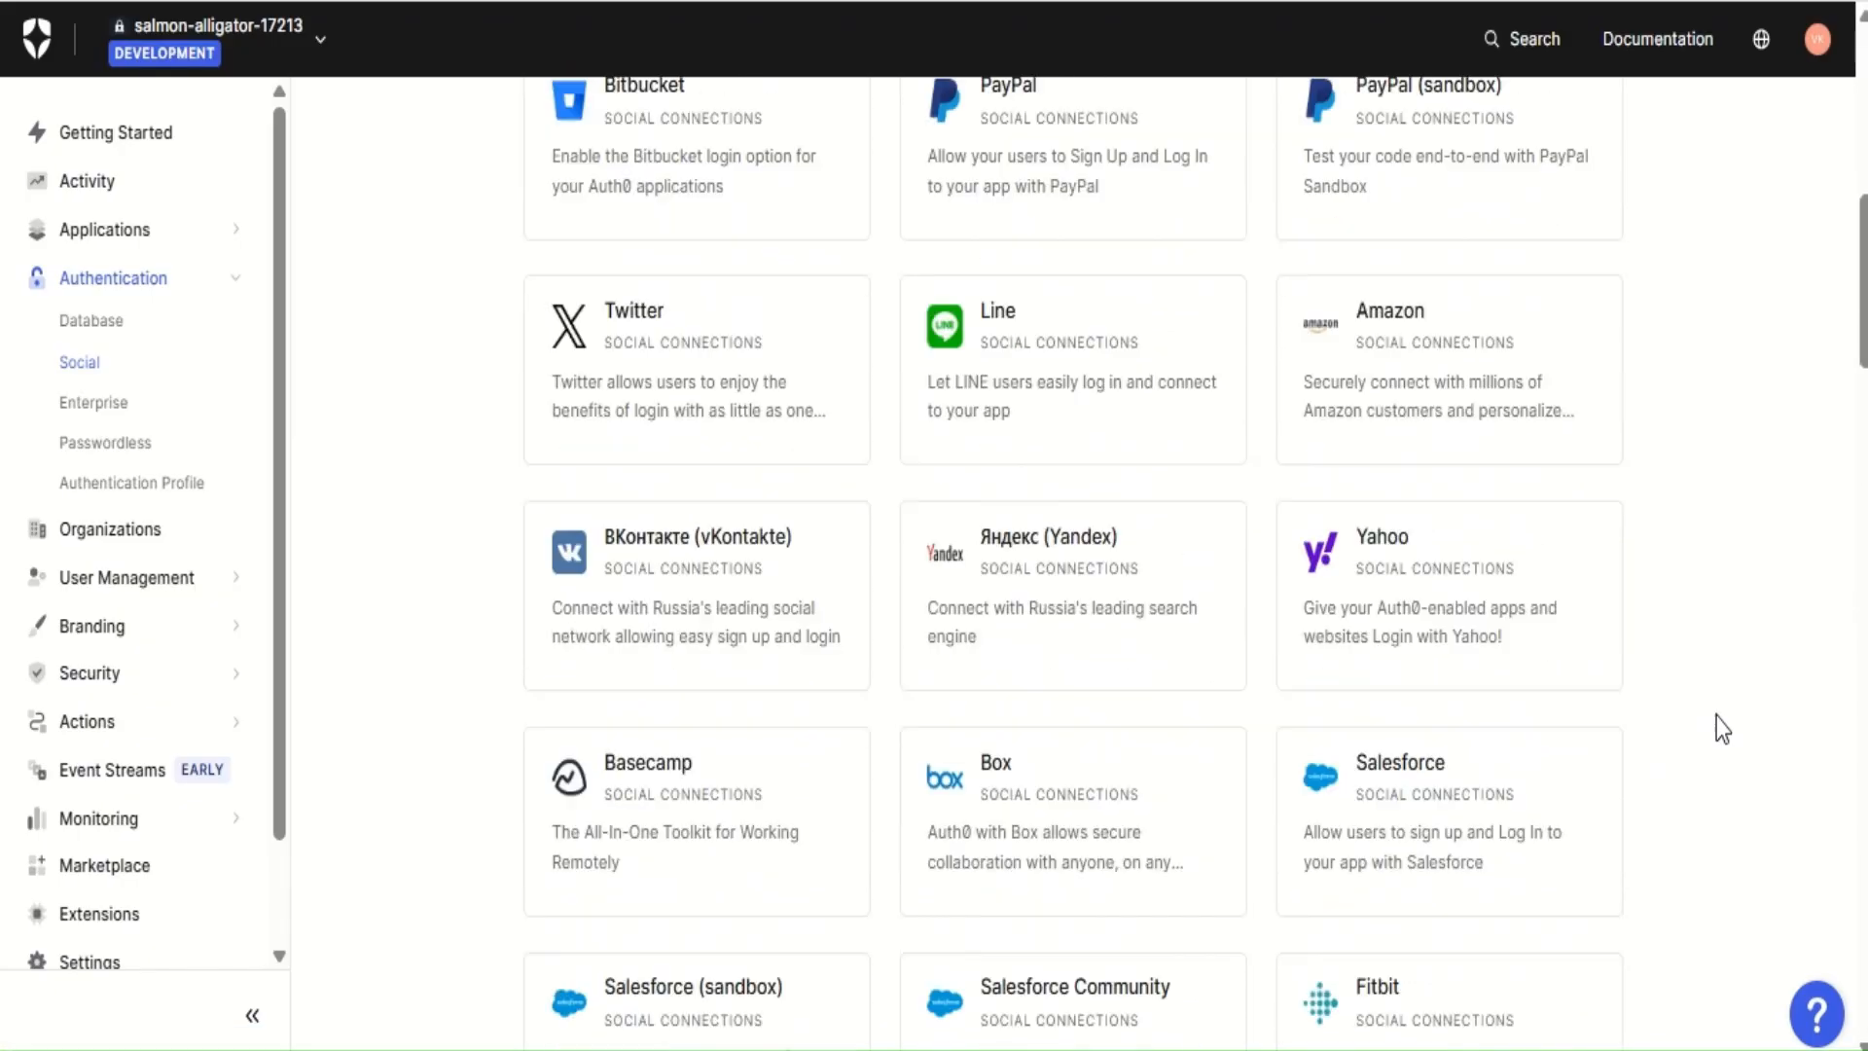
scroll(1720, 728, "up", 10)
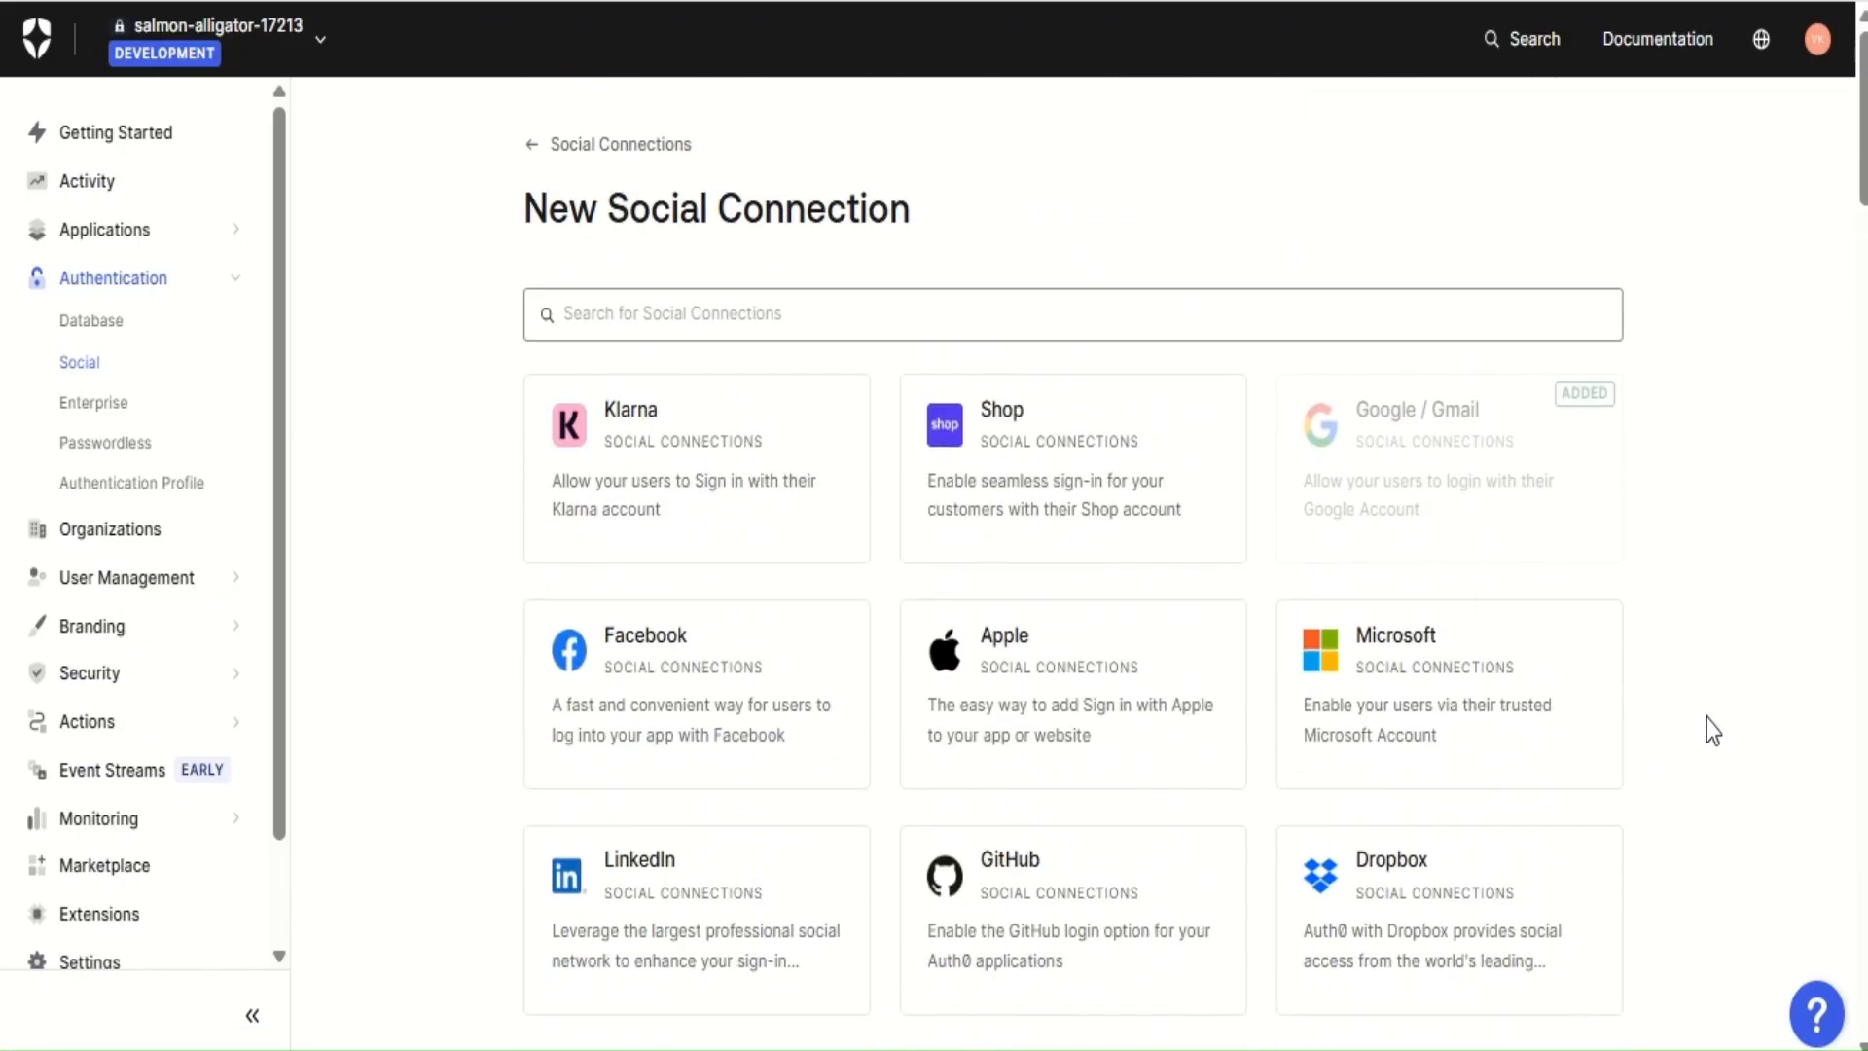
Step: Add the LinkedIn integration, accepting its requested permissions and dismissing the setup guide
left_click(778, 885)
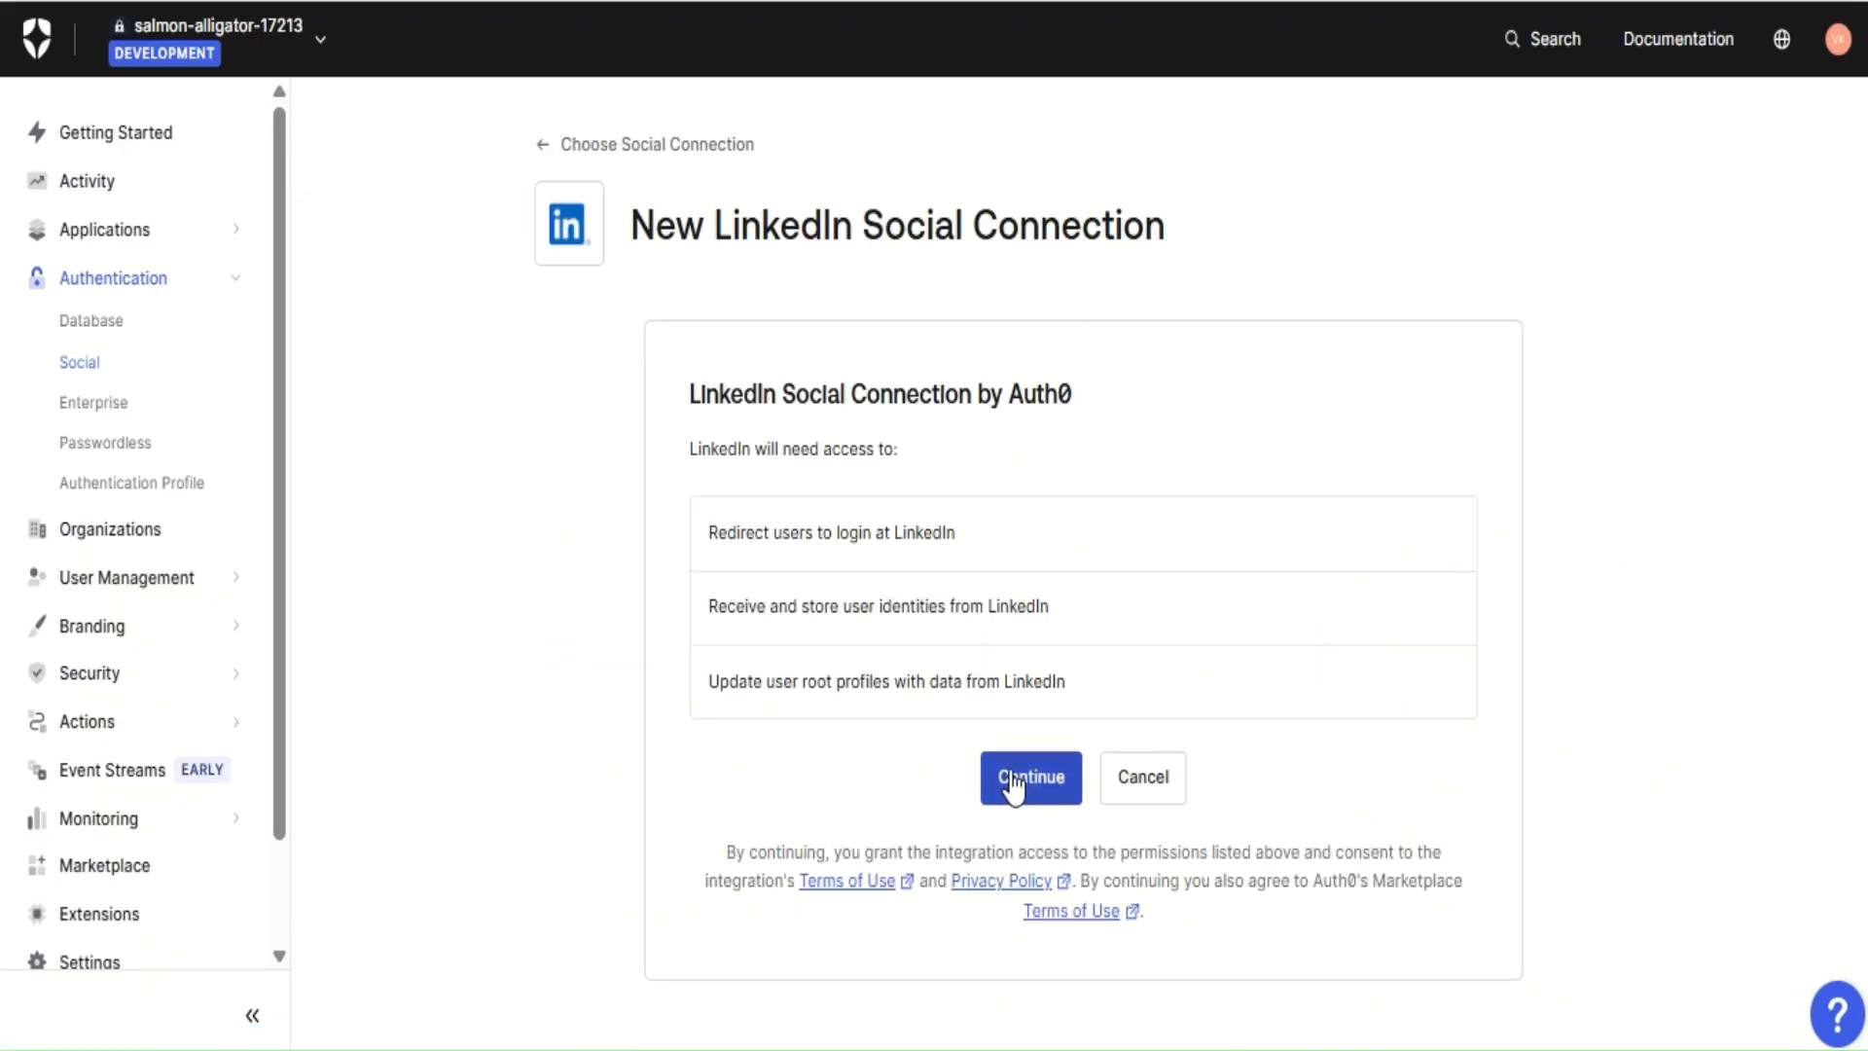
left_click(1014, 786)
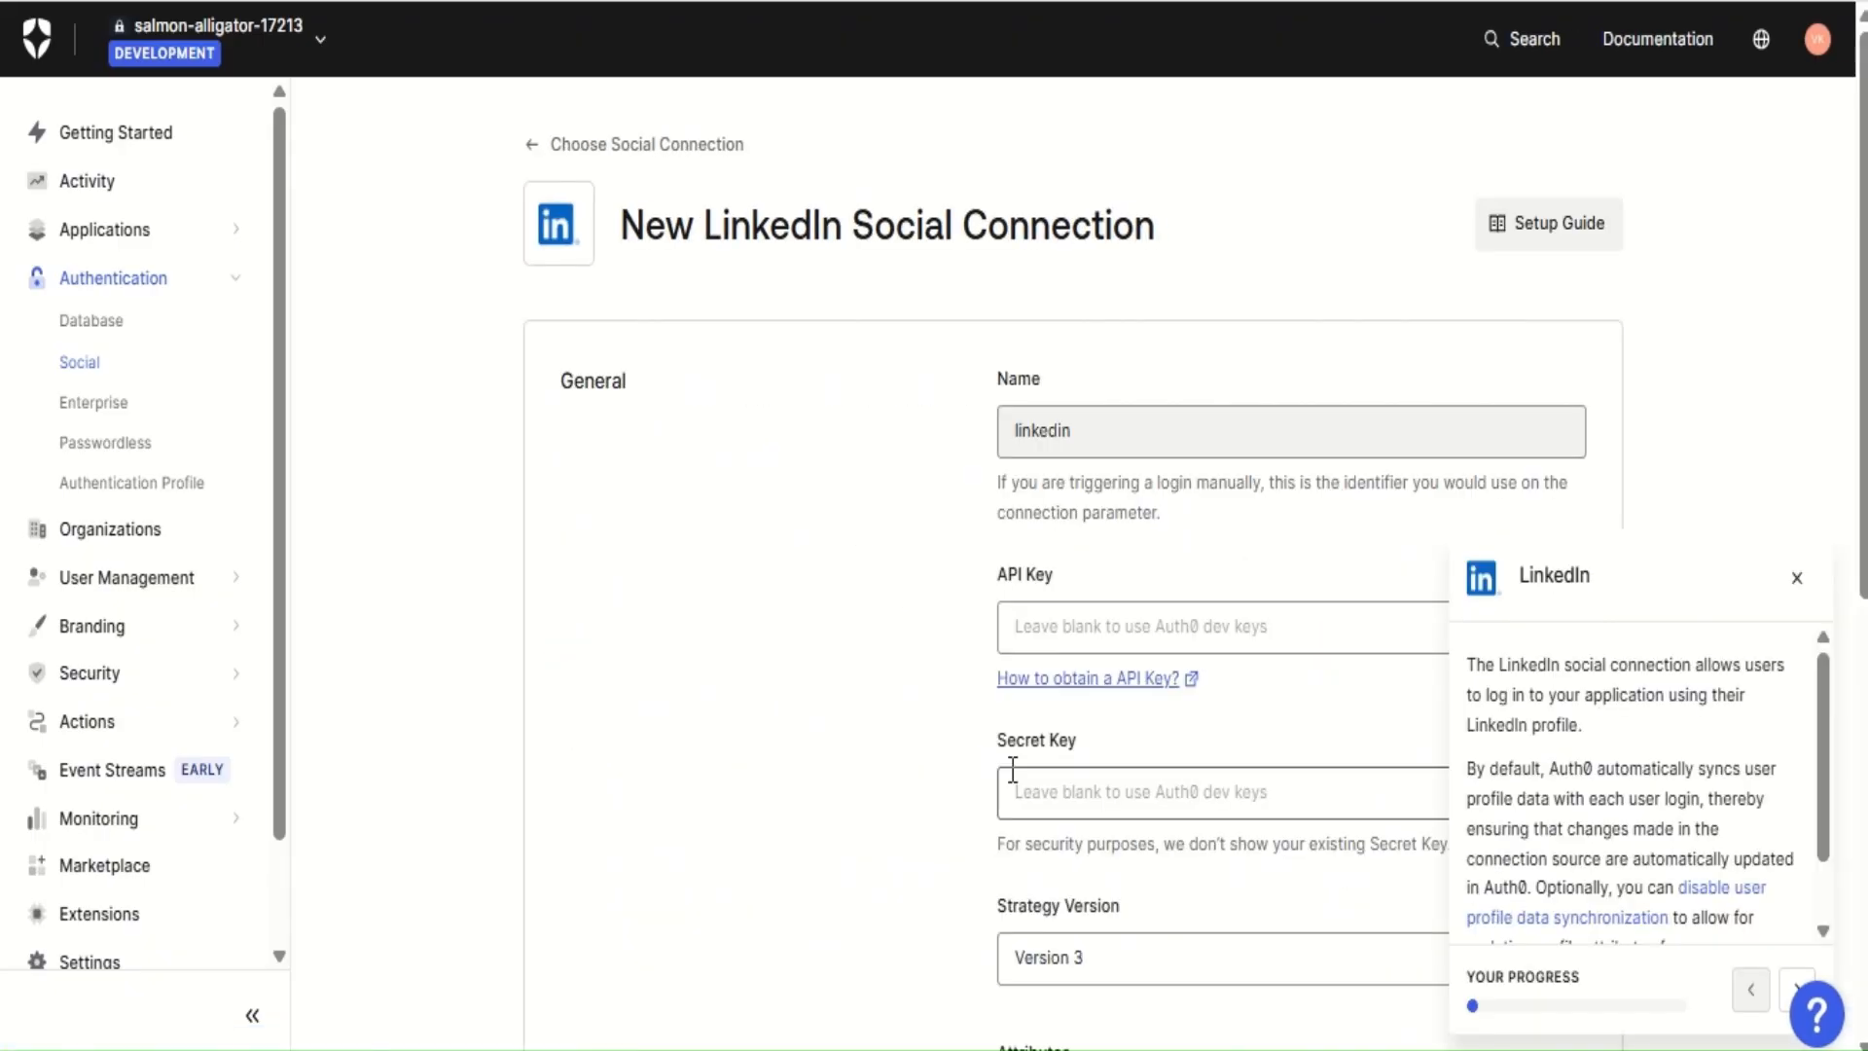
left_click(1797, 578)
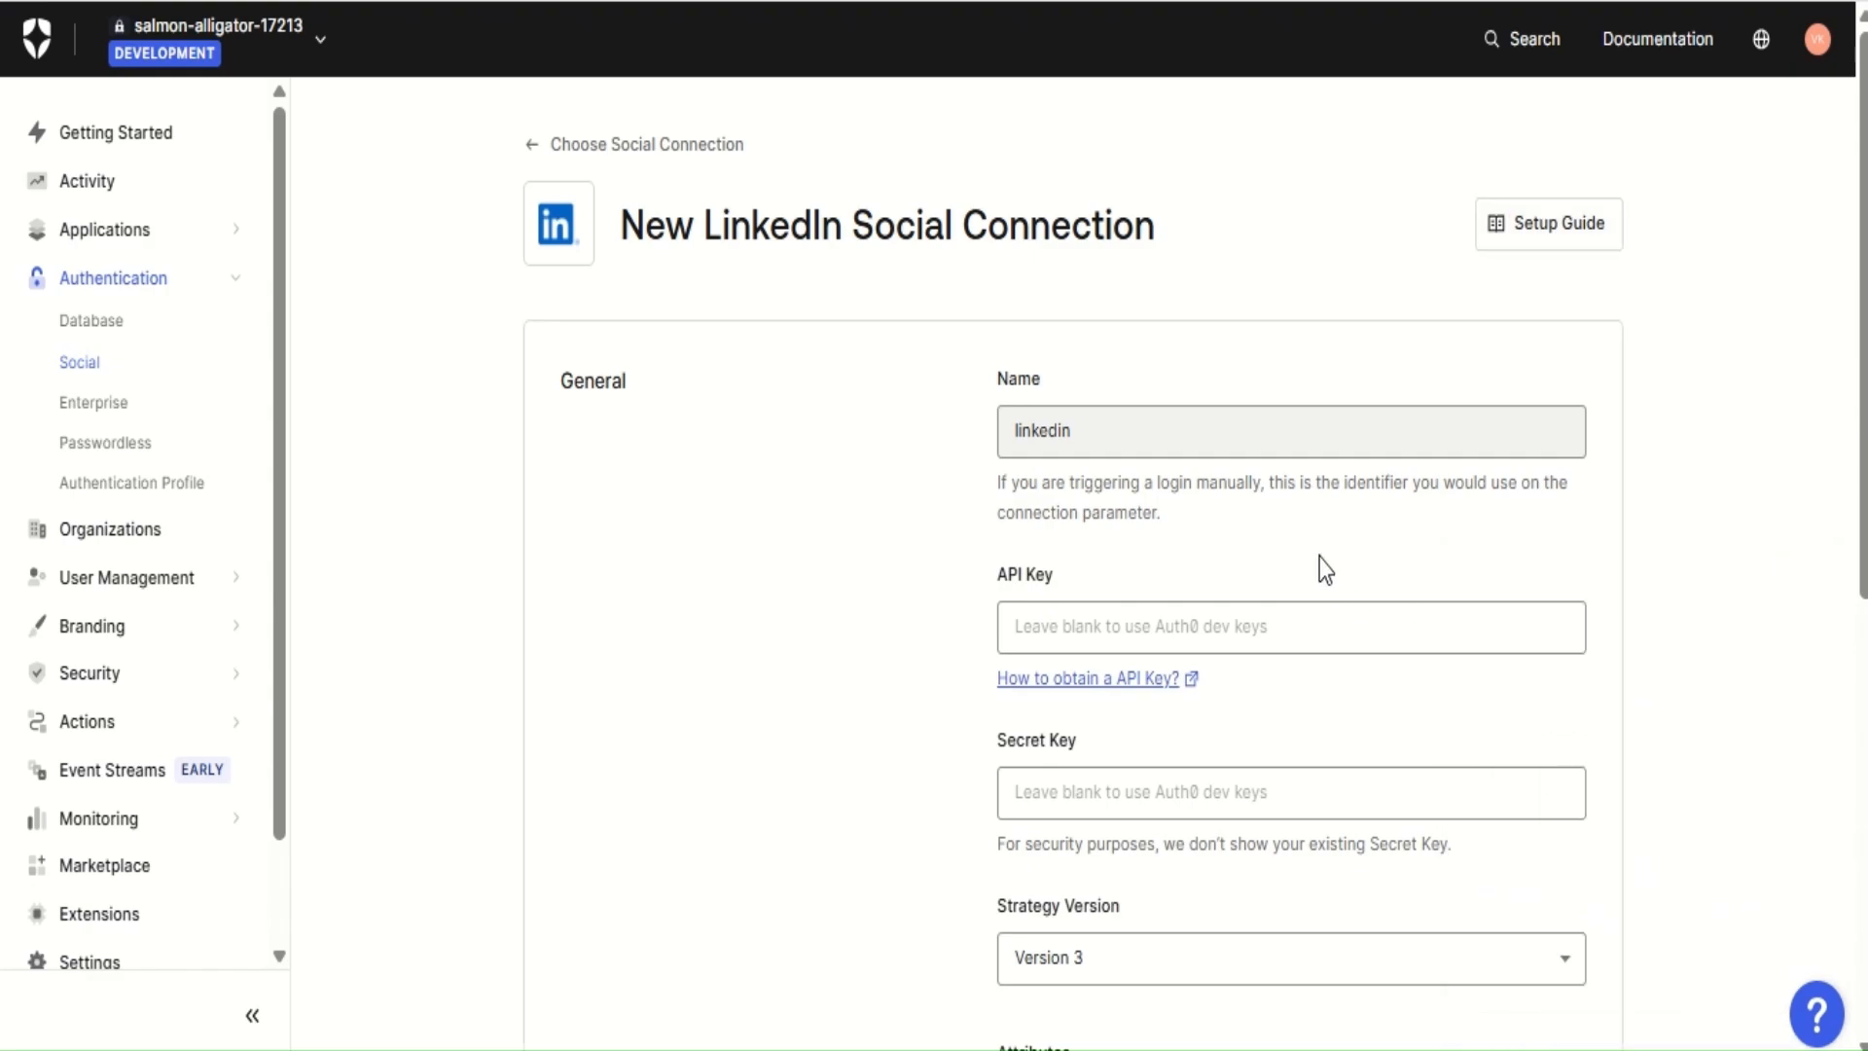
Step: Keep Strategy Version 3, tick the Email address attribute, and create the LinkedIn connection
scroll(1320, 560, "down", 2)
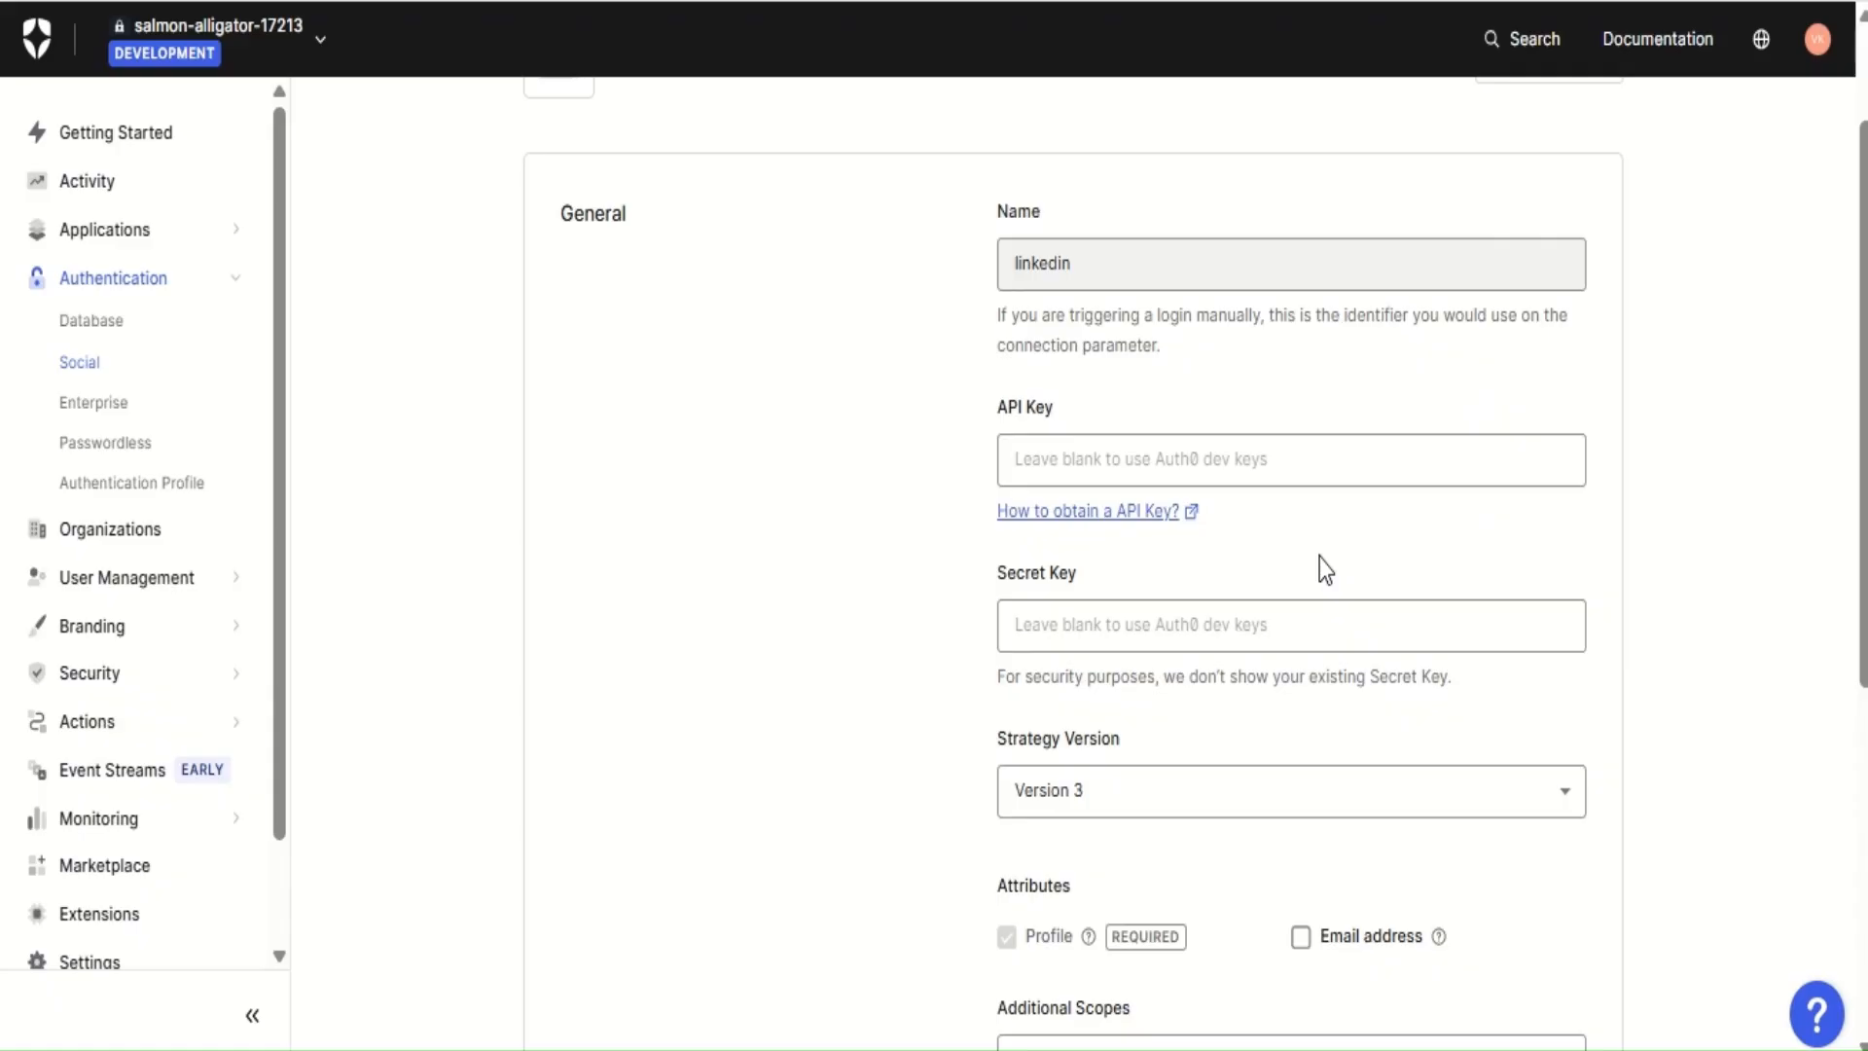
scroll(1320, 560, "down", 2)
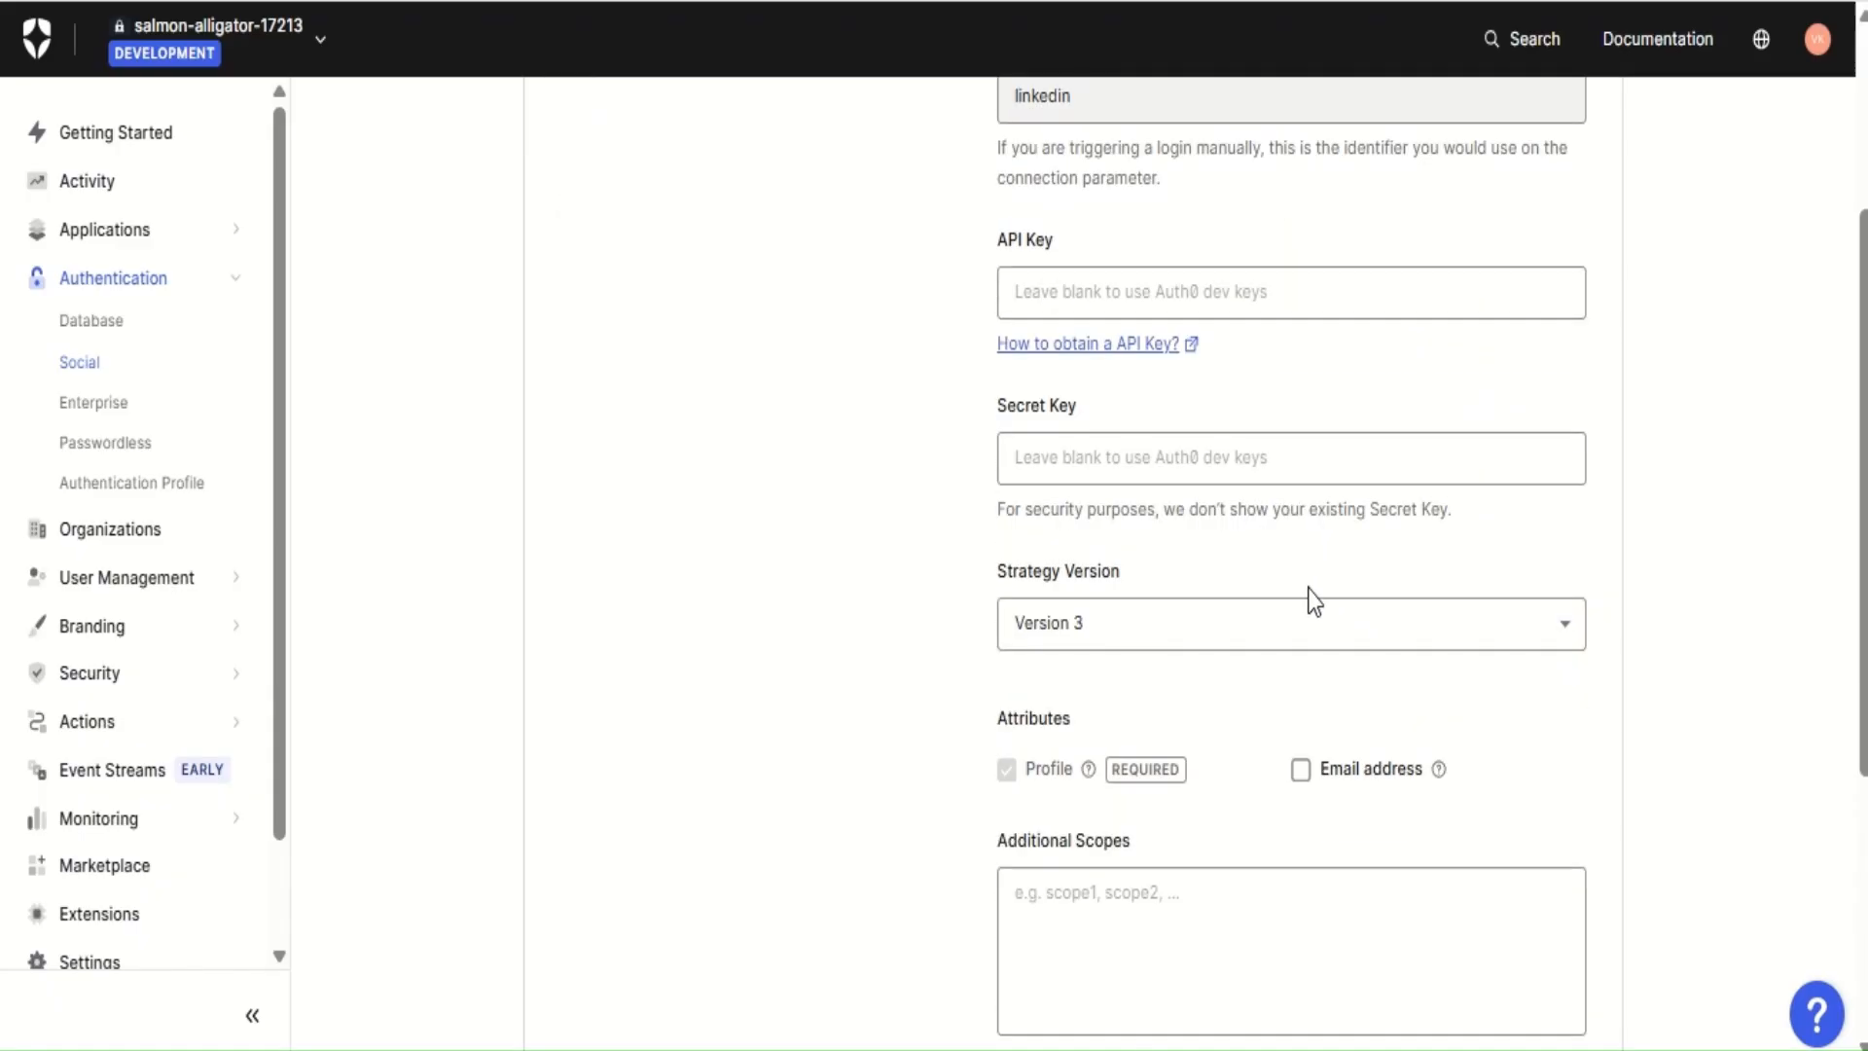
left_click(1302, 631)
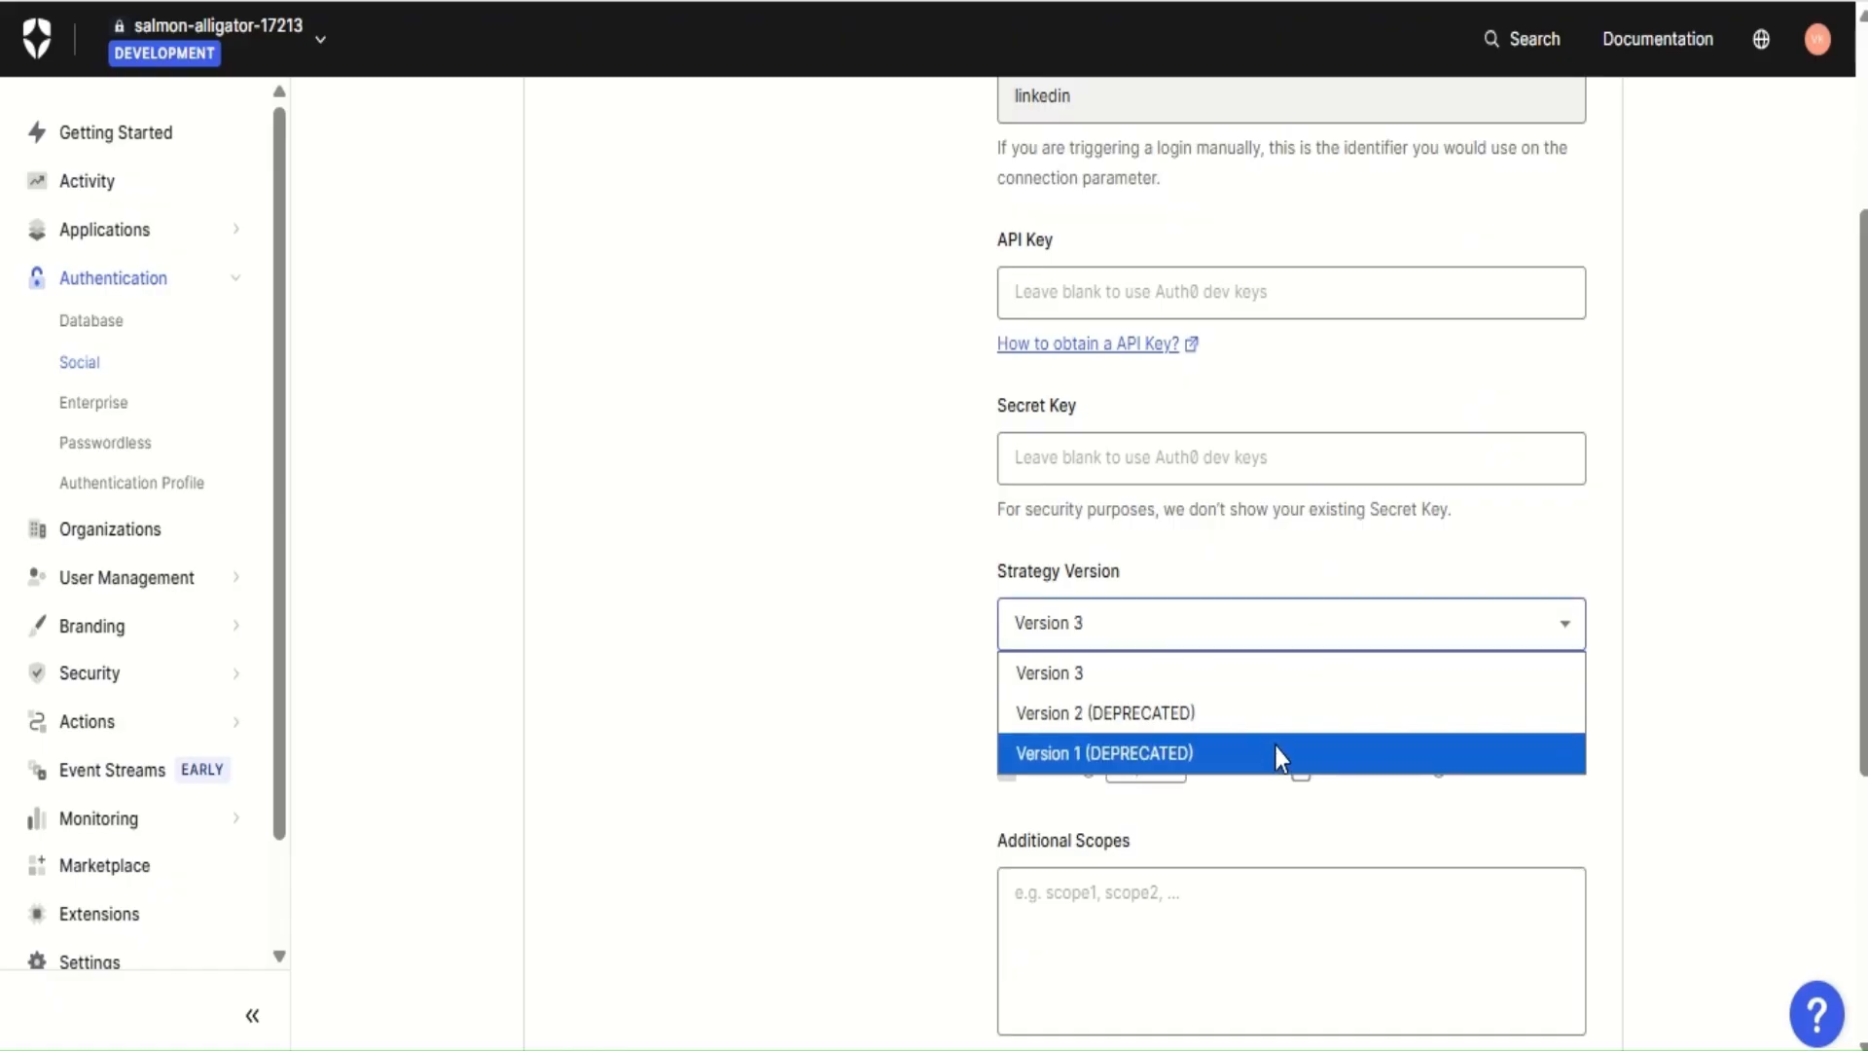
left_click(1268, 687)
scroll(1275, 699, "down", 2)
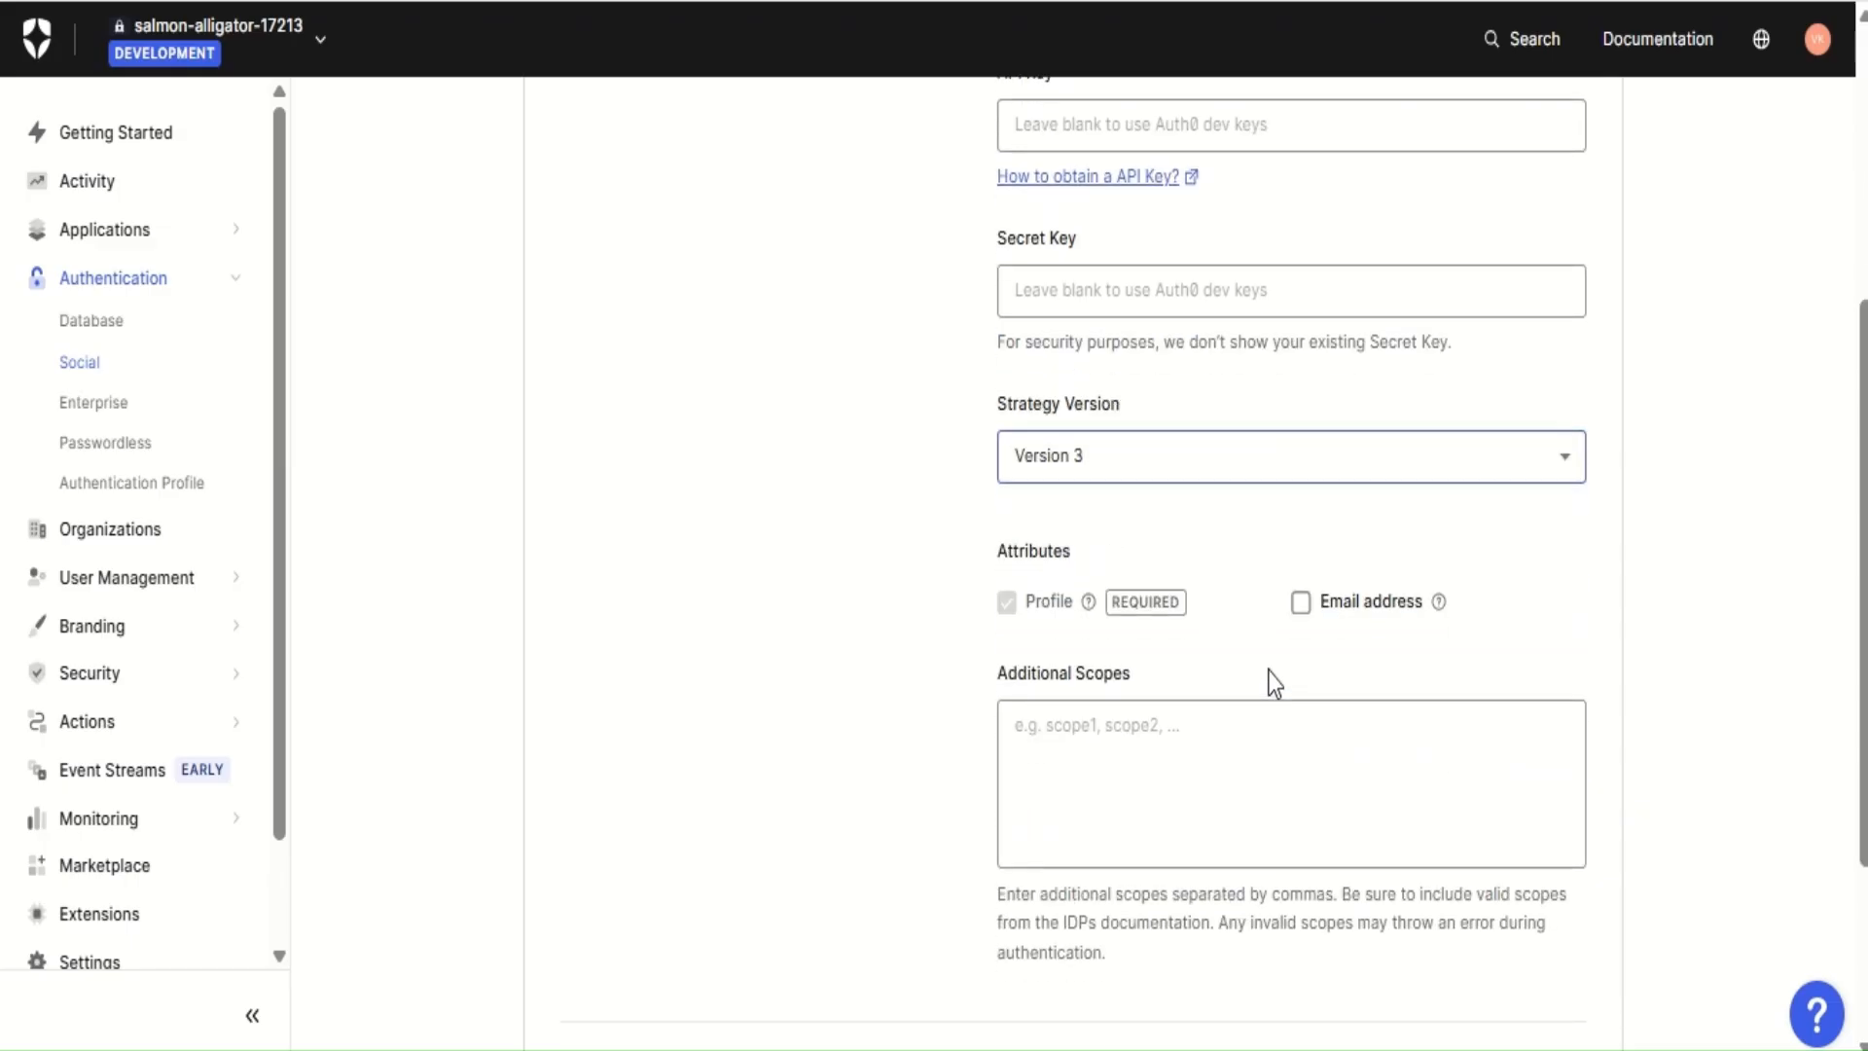
left_click(1296, 615)
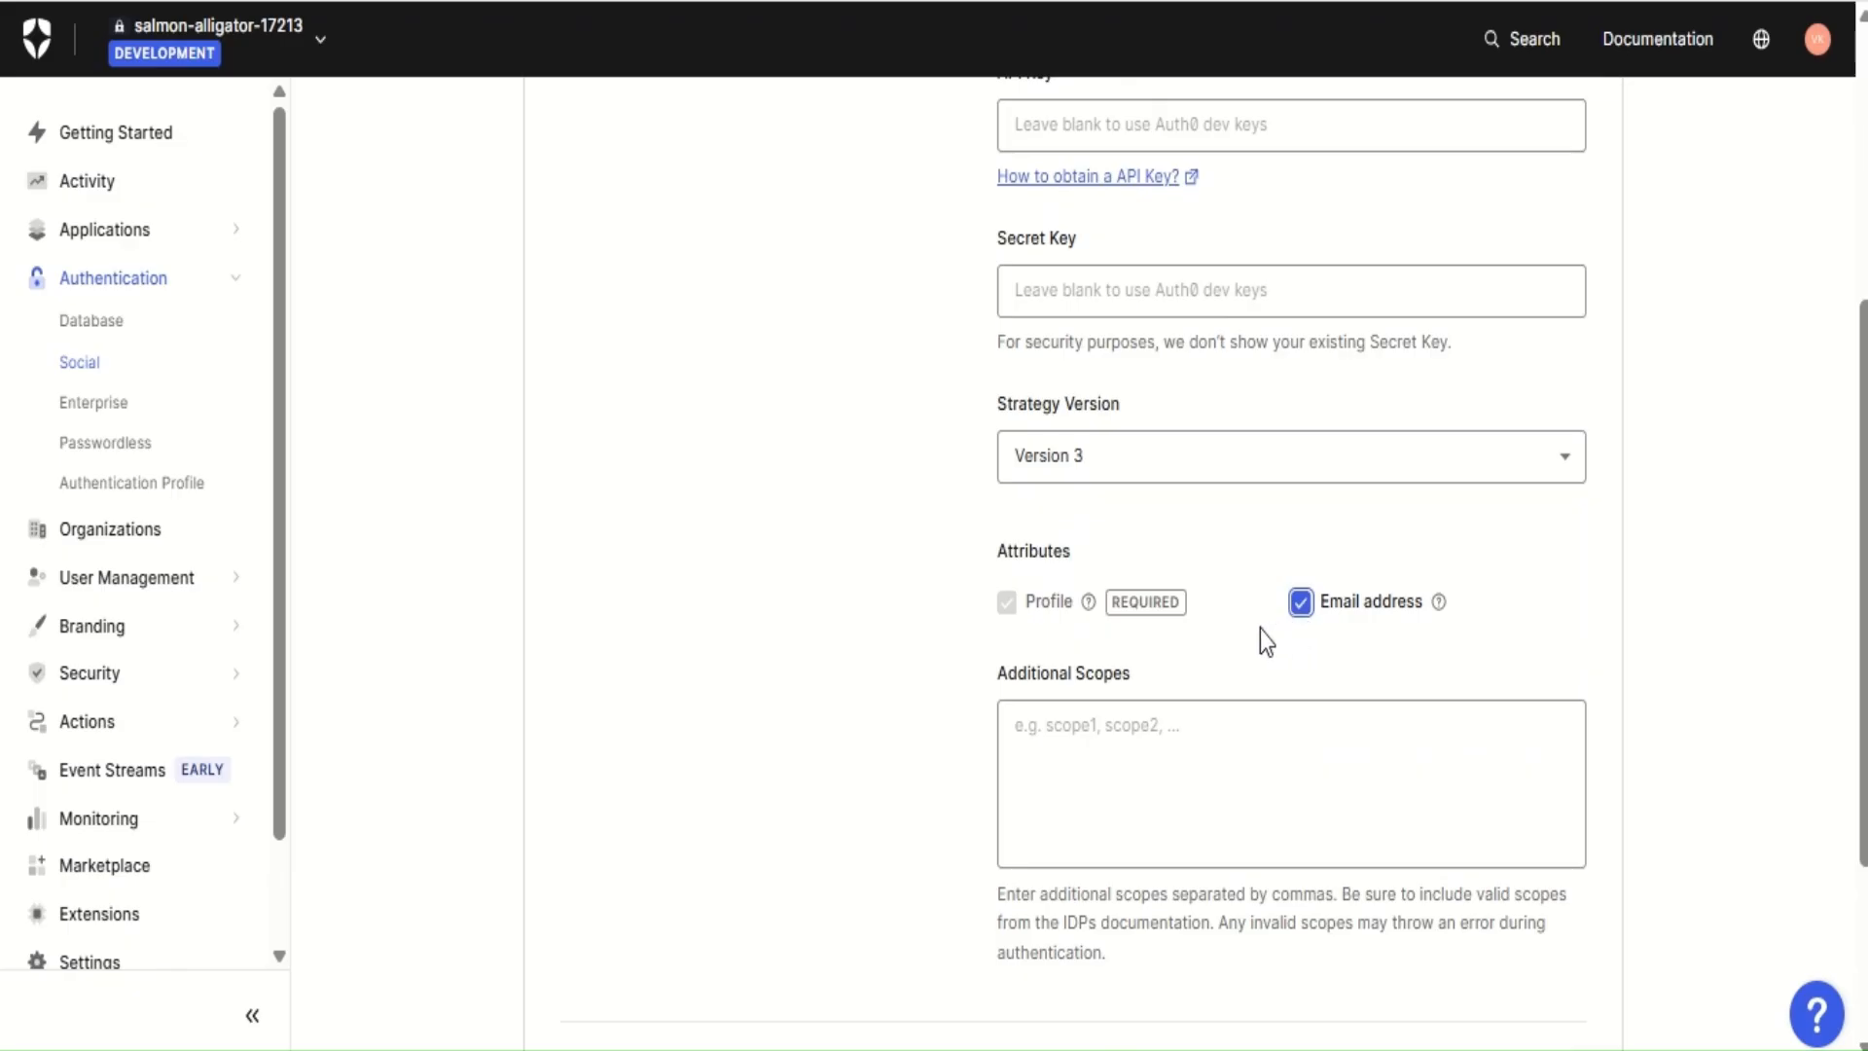
scroll(1259, 629, "down", 2)
left_click(1252, 622)
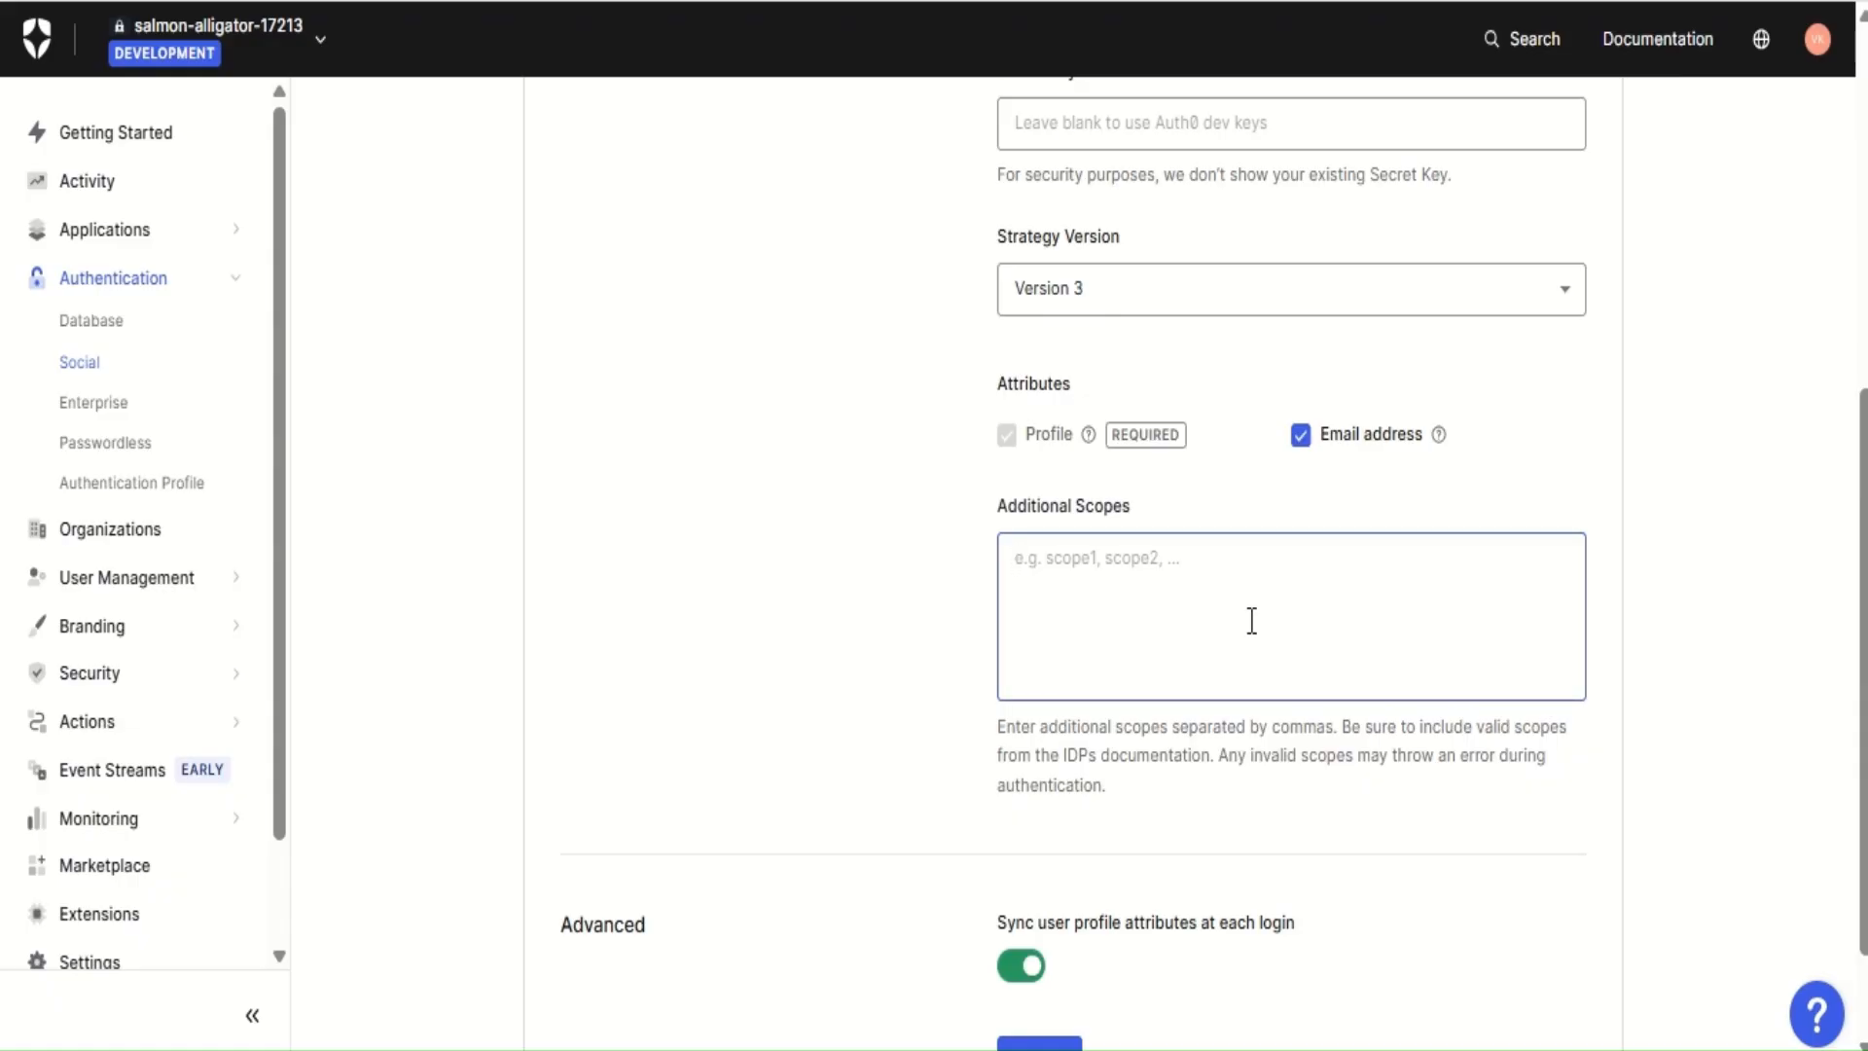
scroll(1252, 621, "down", 2)
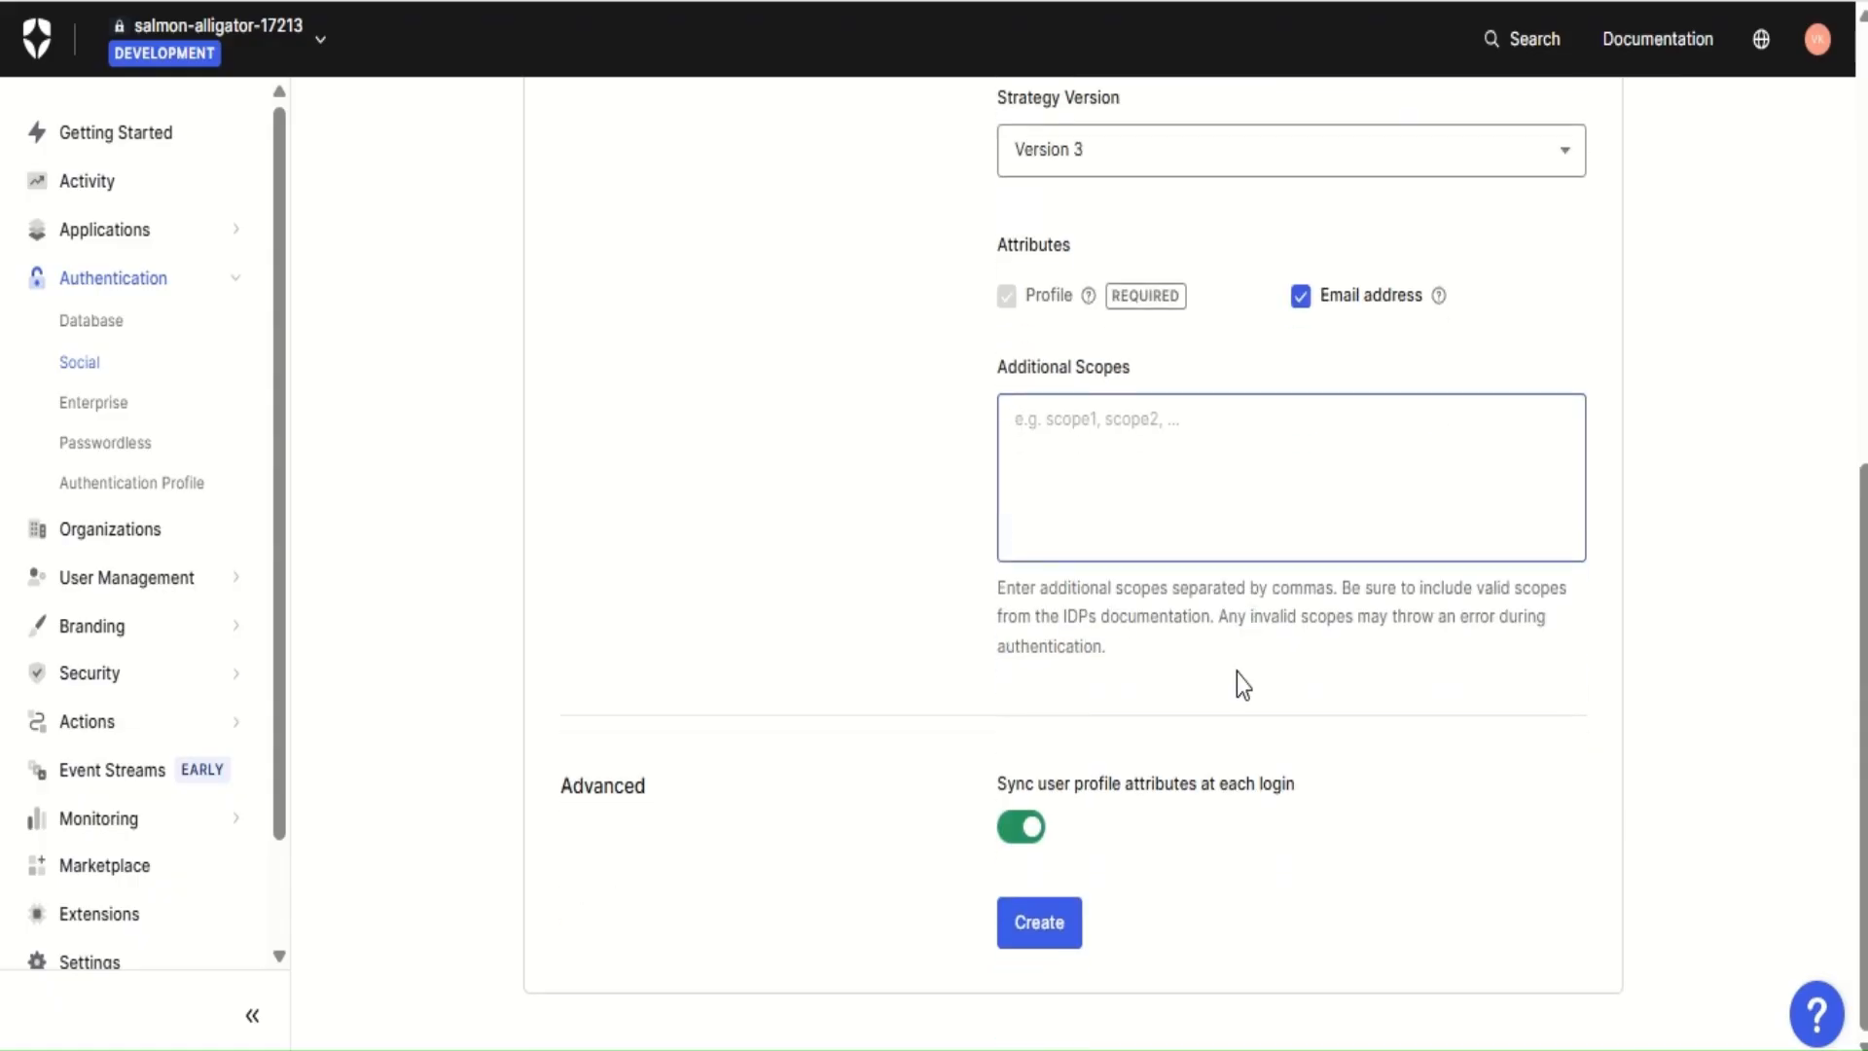
left_click(1064, 925)
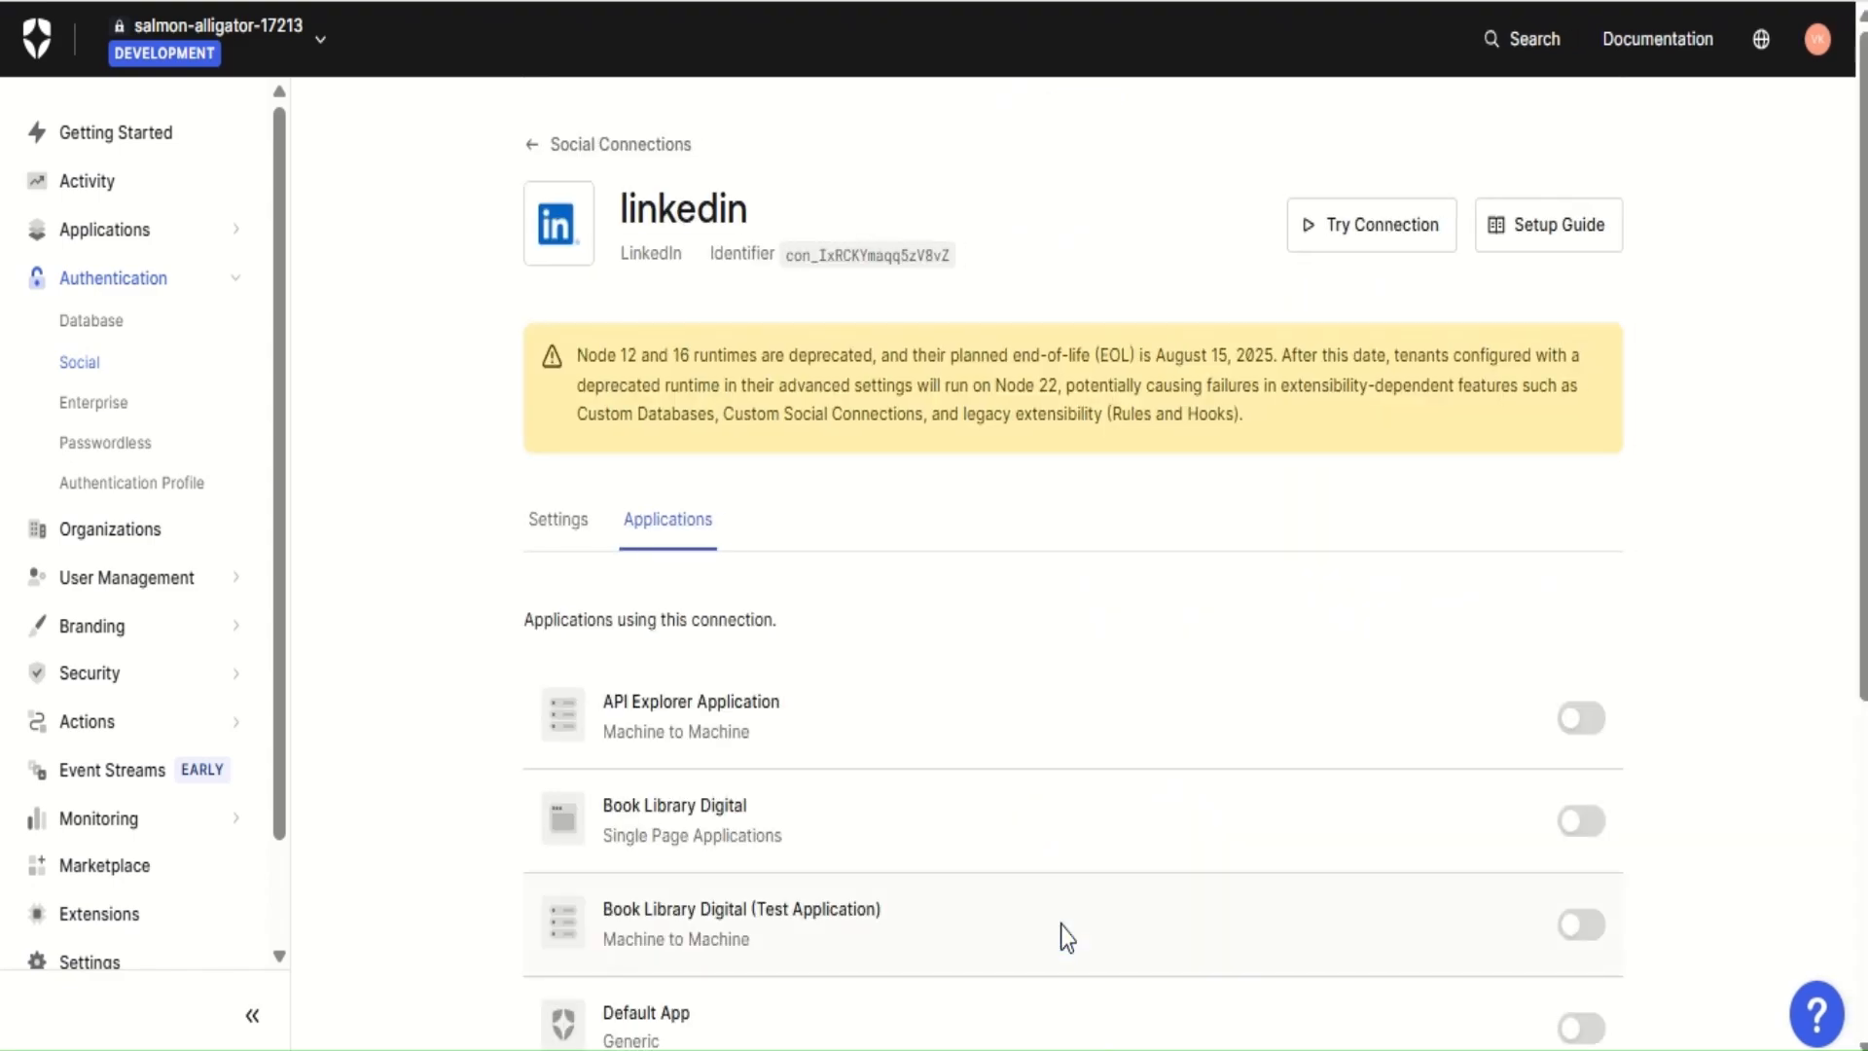
Step: Switch on the linkedin connection for Book Library Digital and one other listed application
scroll(977, 667, "down", 2)
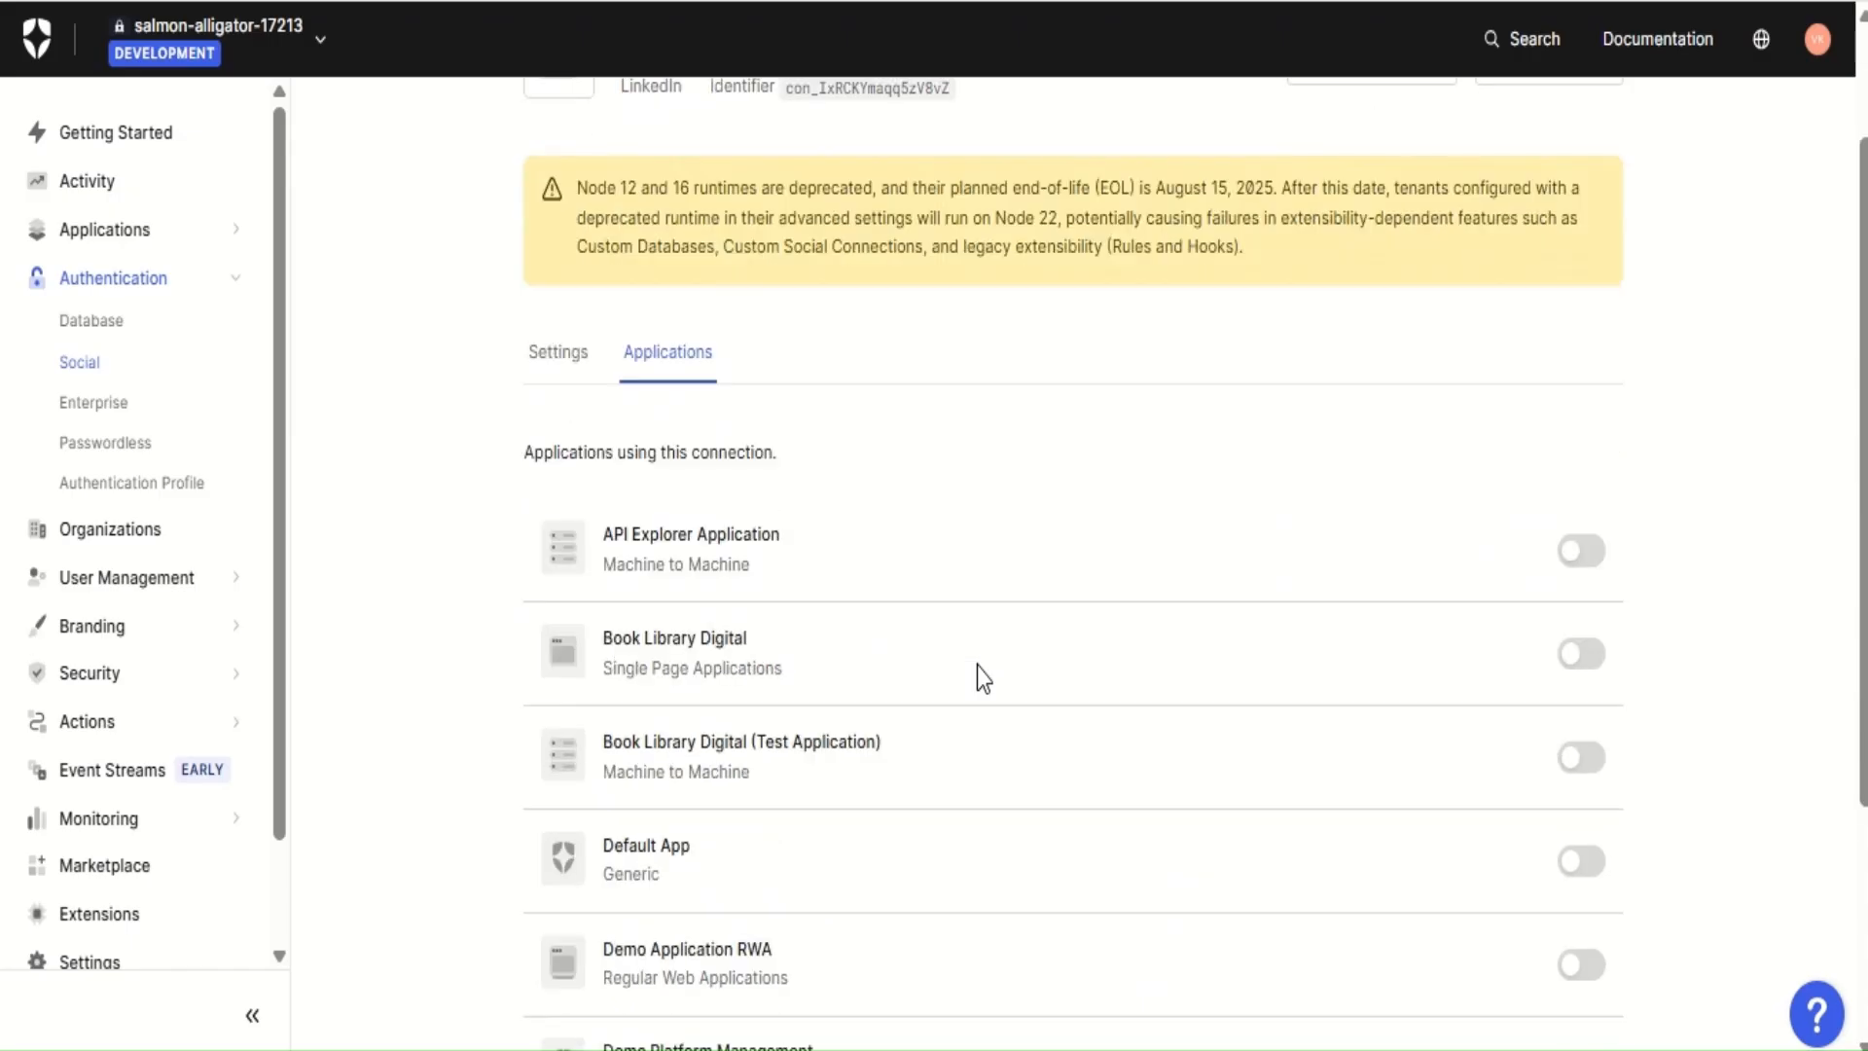
left_click(1580, 655)
scroll(1580, 717, "down", 4)
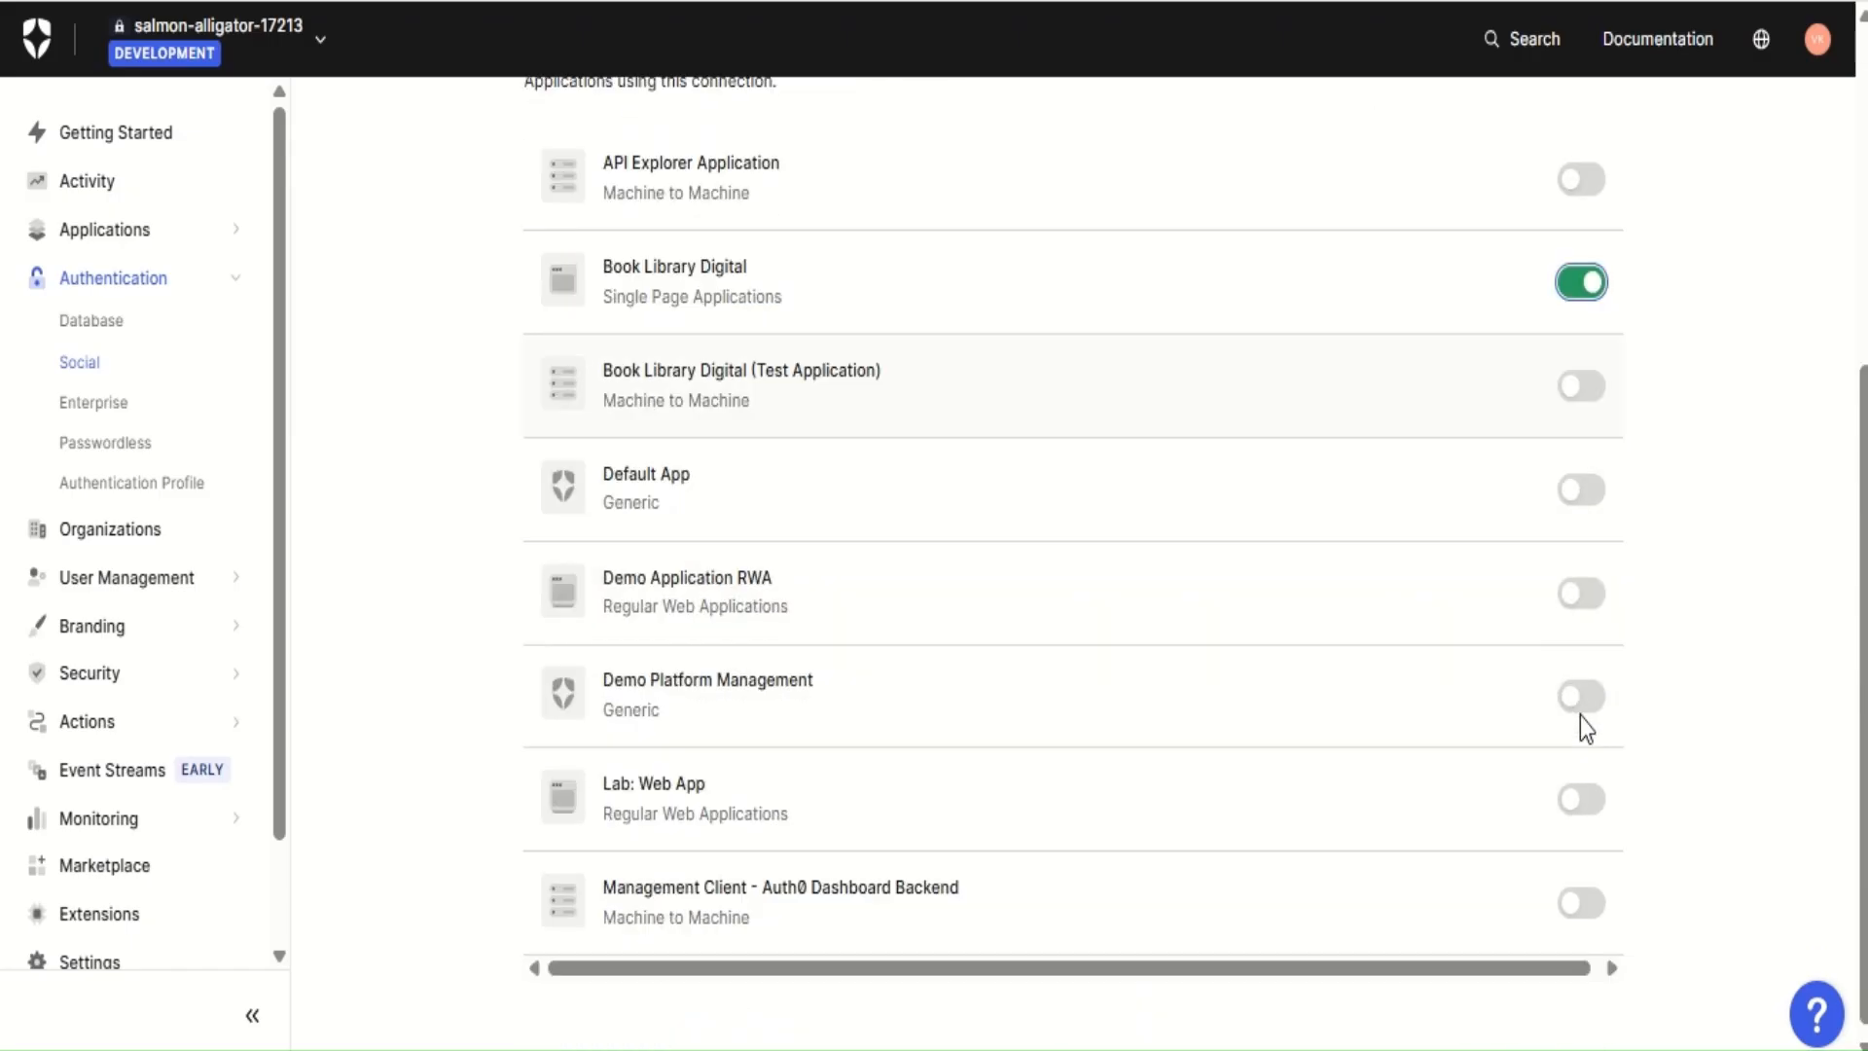
left_click(1587, 773)
scroll(1563, 744, "up", 6)
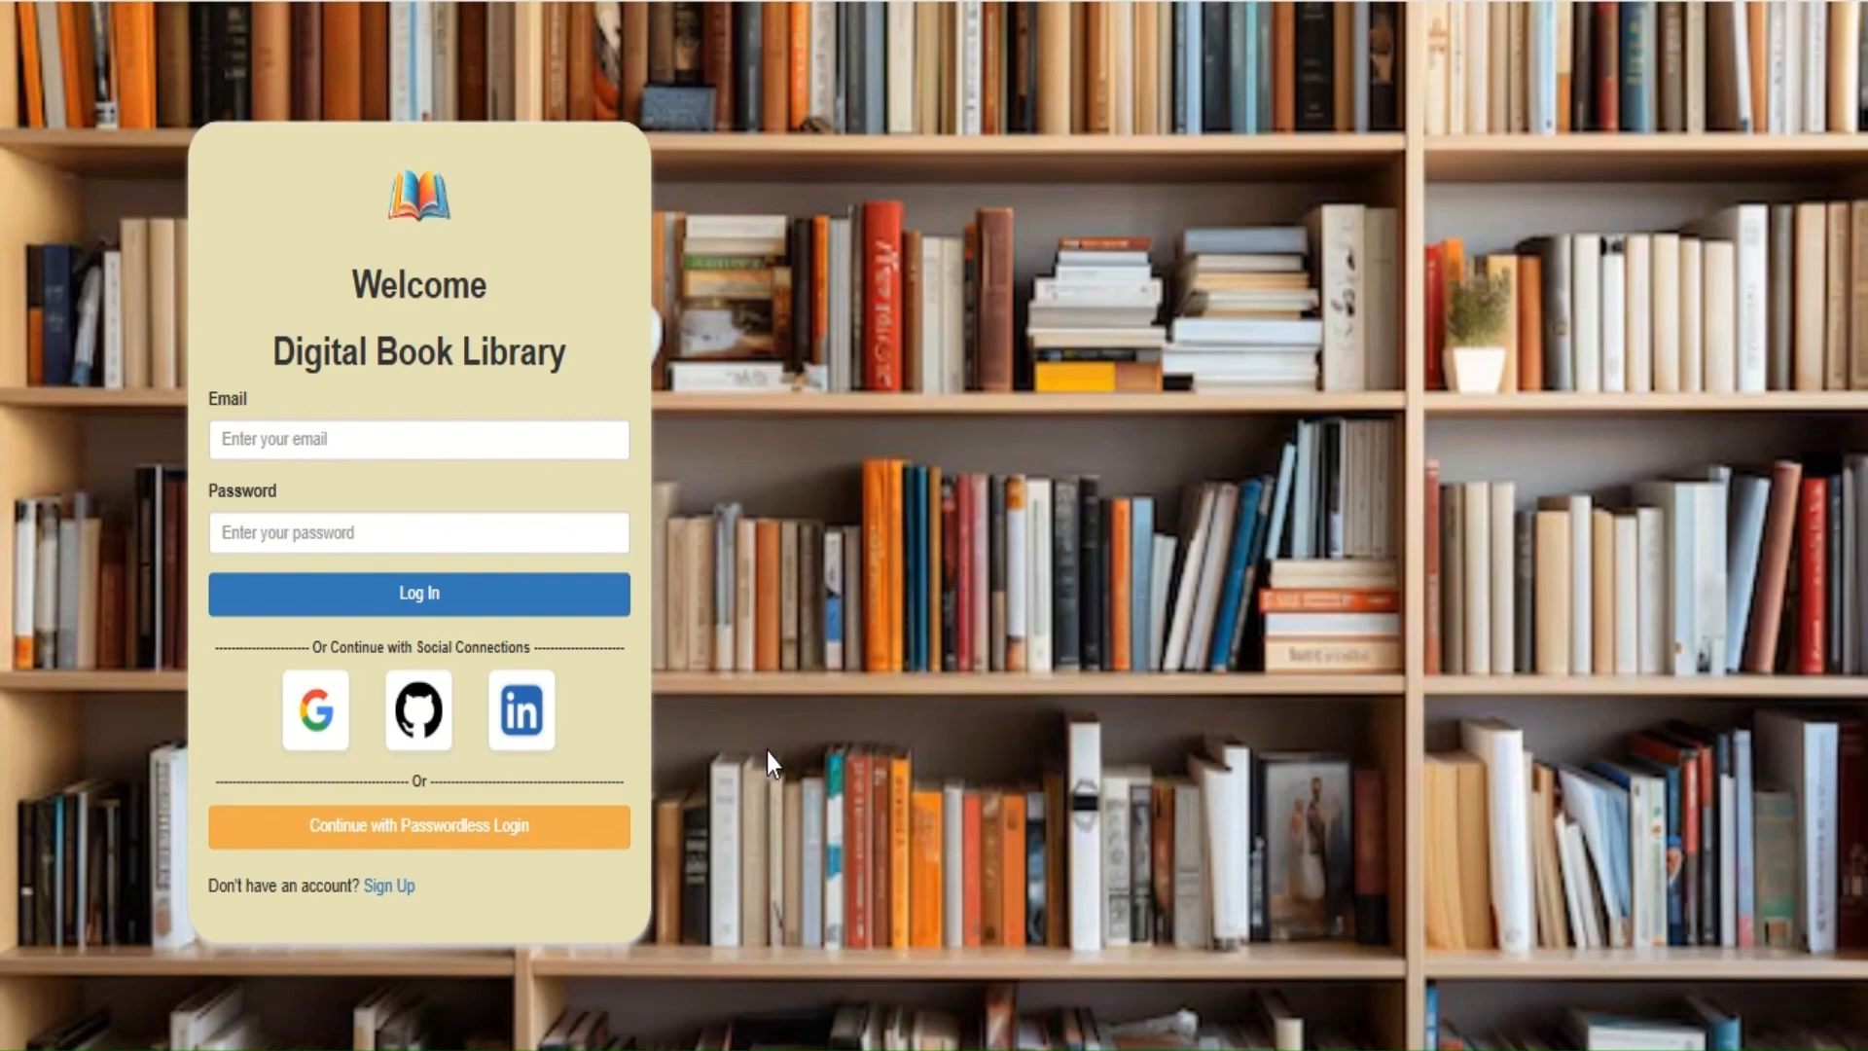
Step: From the library's sign-up form, choose LinkedIn and sign in with the account's email and password
left_click(394, 885)
scroll(428, 778, "down", 1)
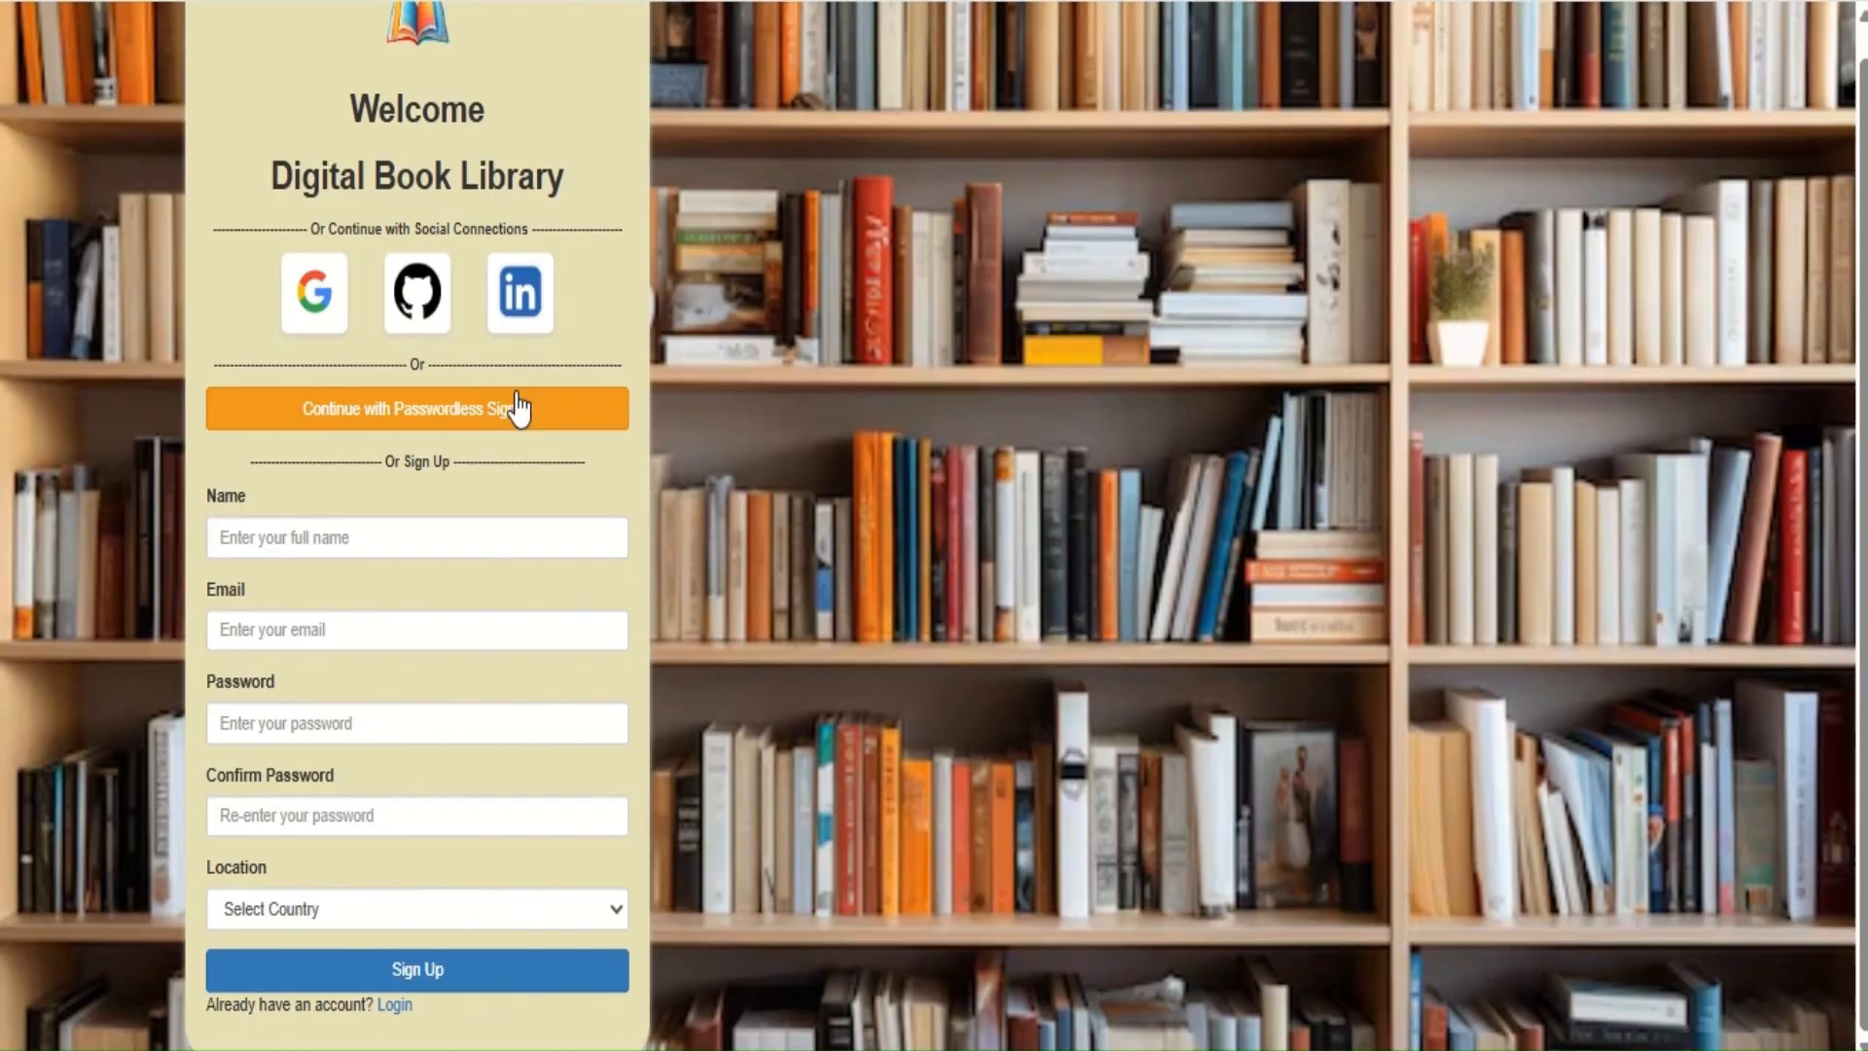
left_click(531, 316)
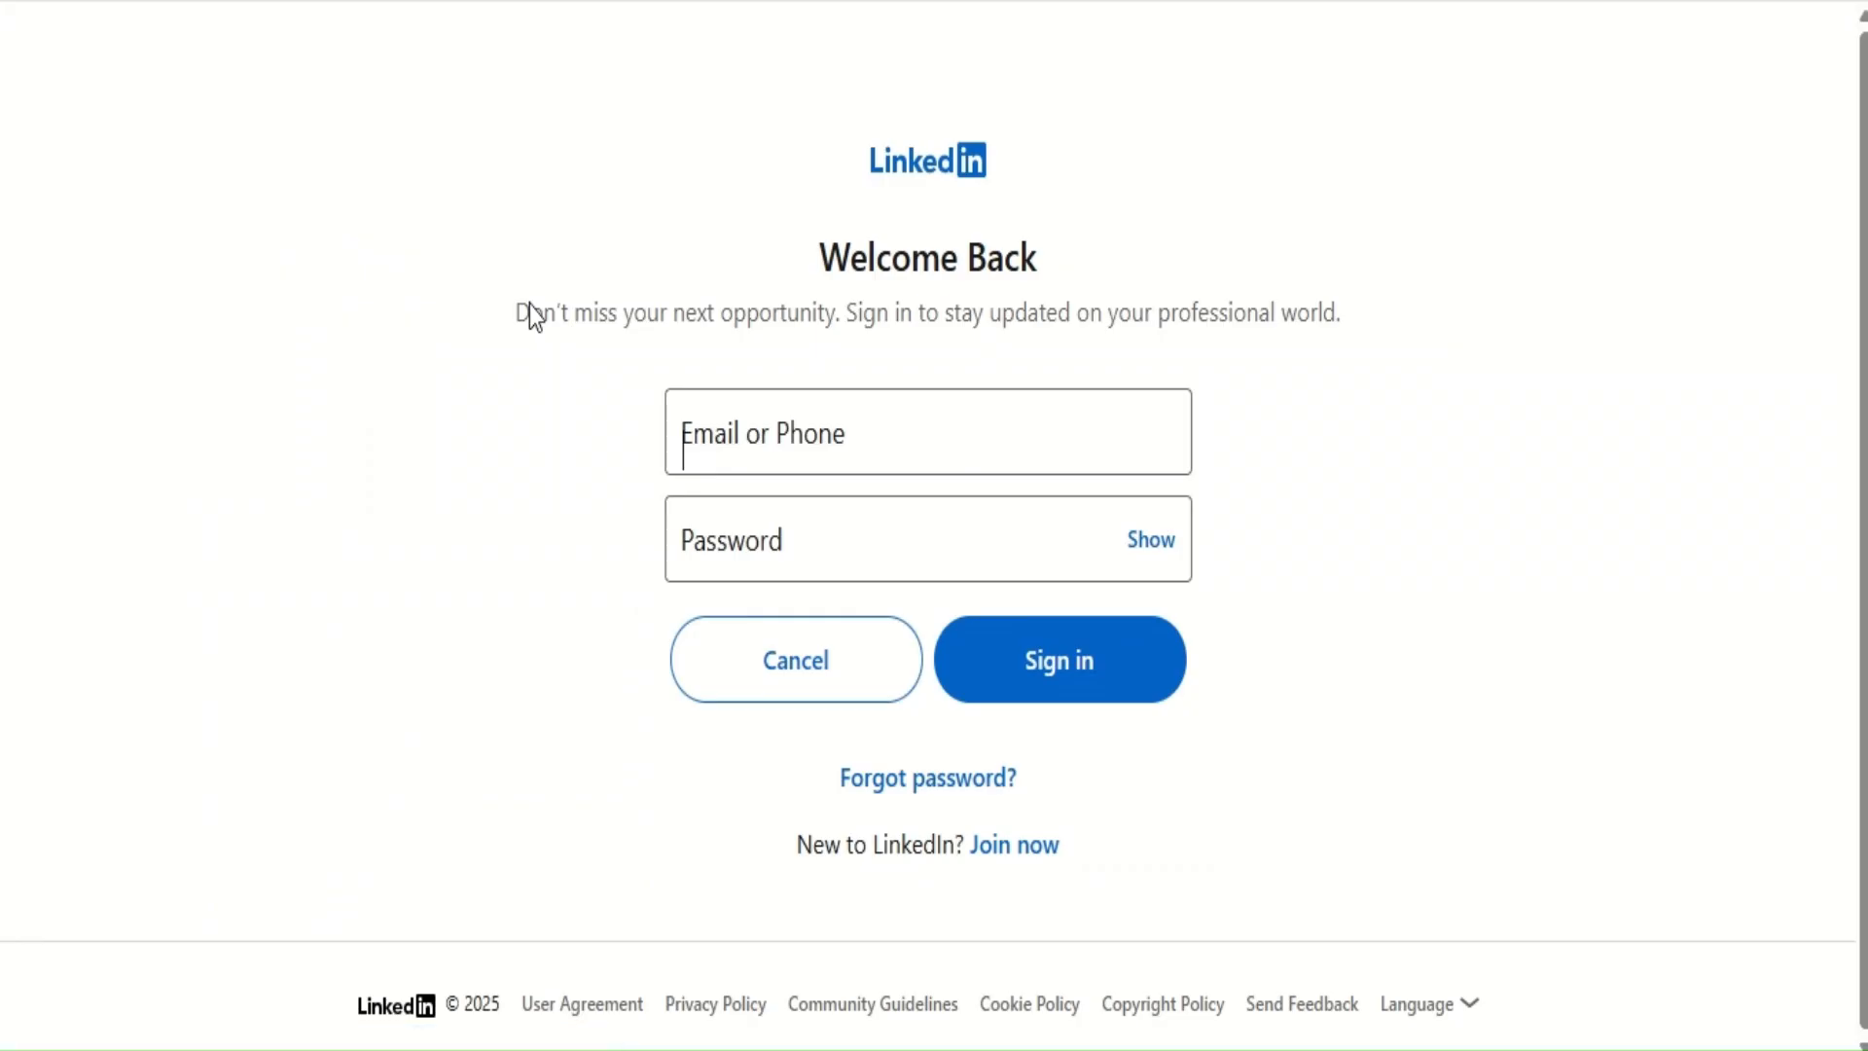
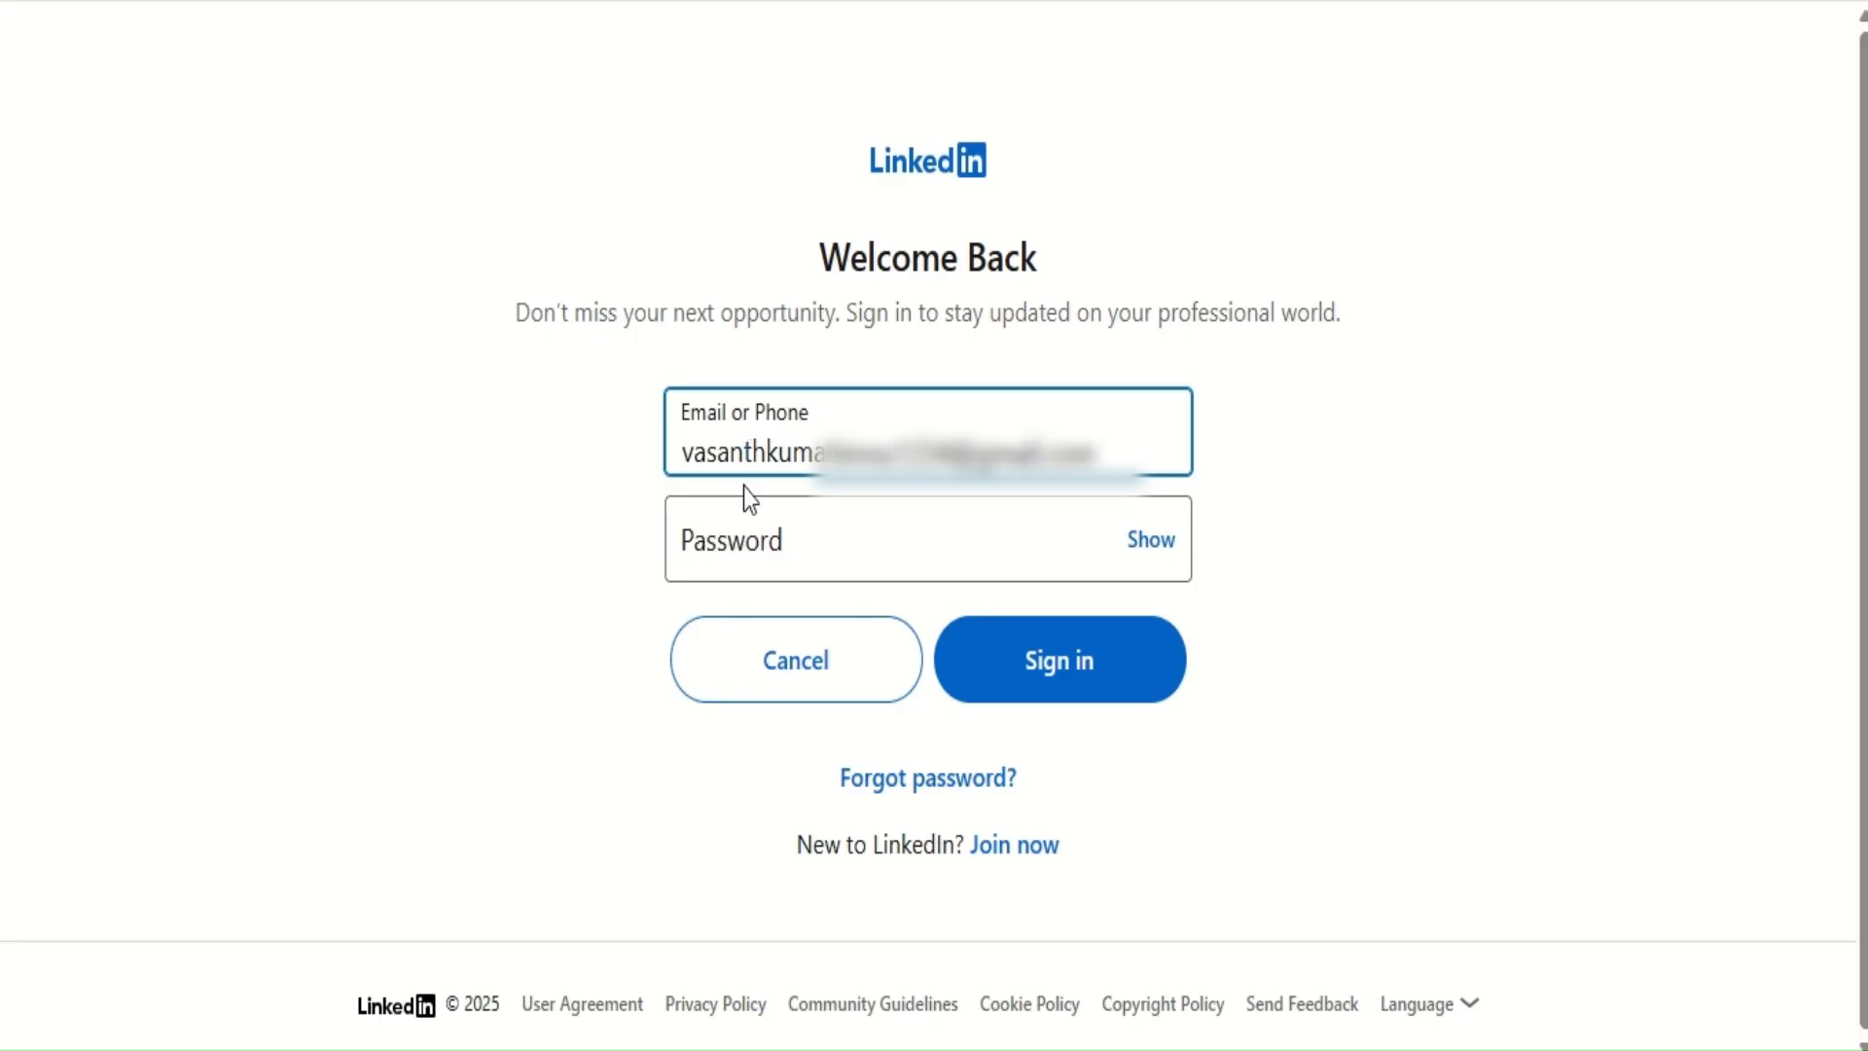
left_click(752, 538)
type("******")
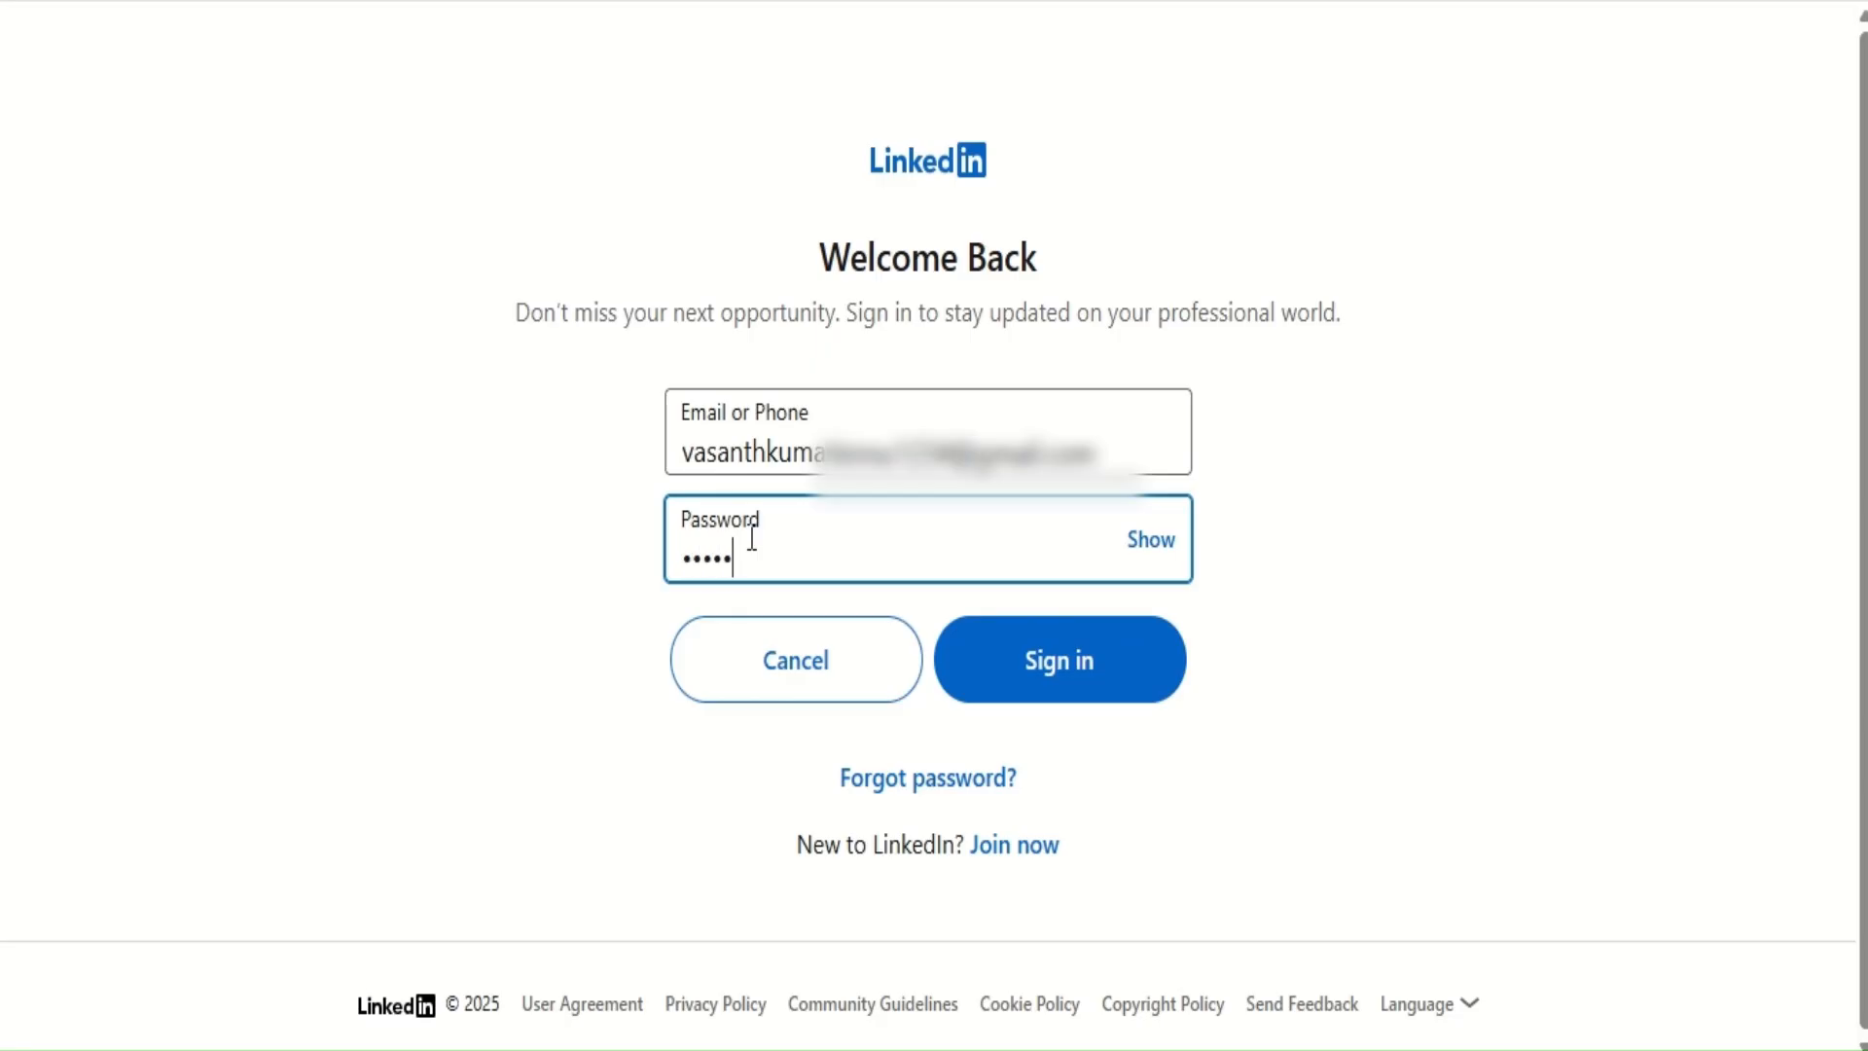
type("******")
left_click(1041, 637)
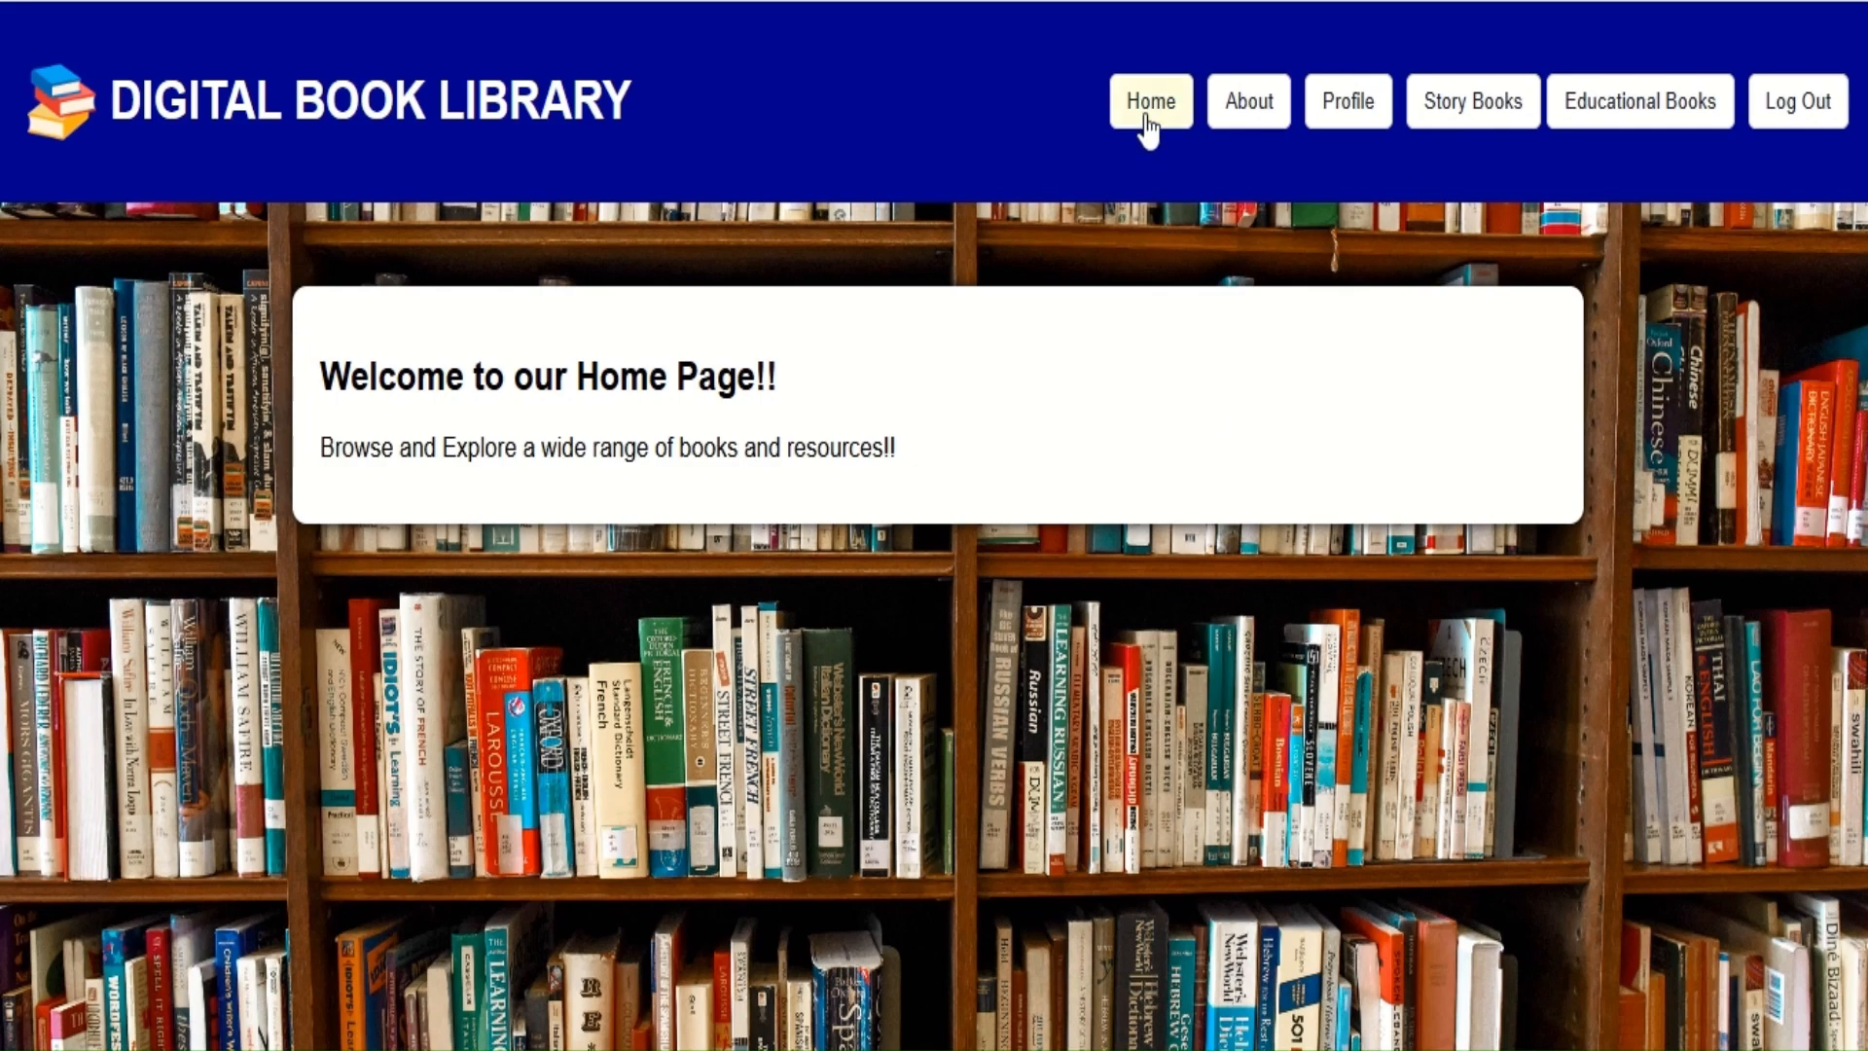
Step: View the library's About and Profile pages, log out, and find the linkedin user in Auth0 Users
left_click(1228, 113)
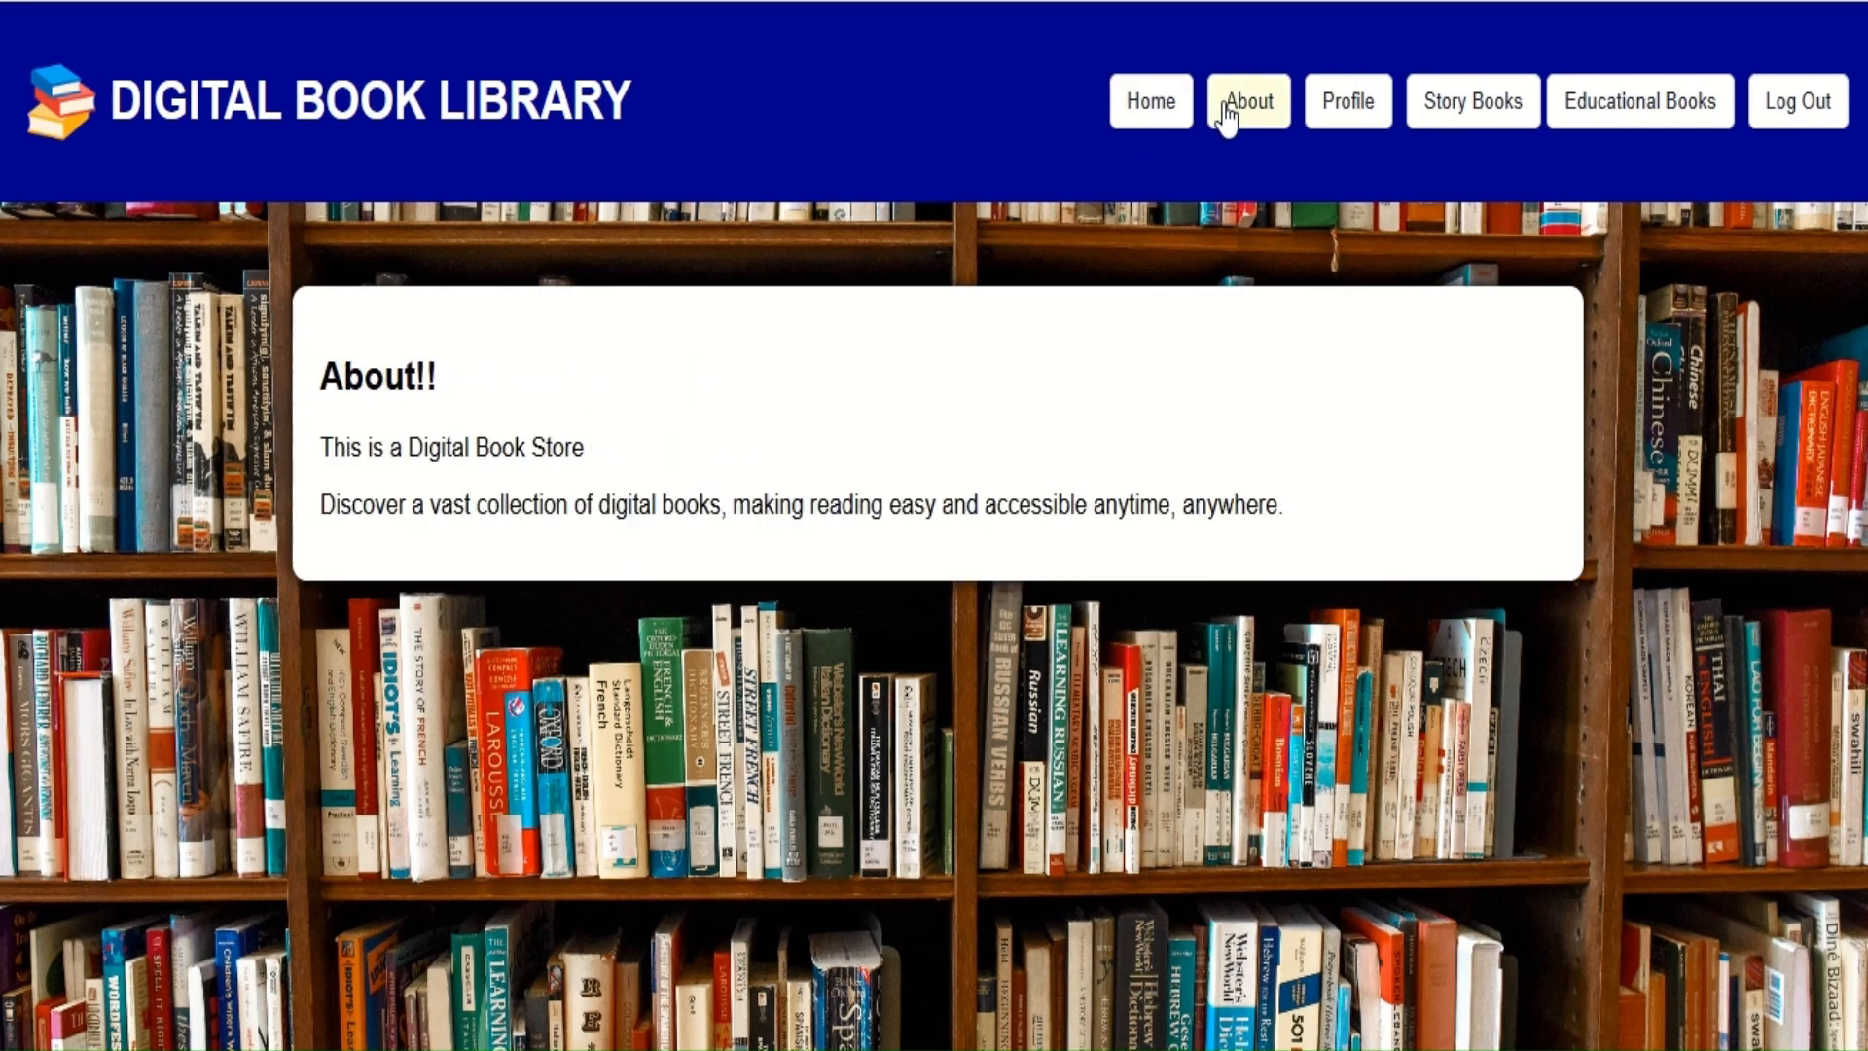
left_click(1318, 116)
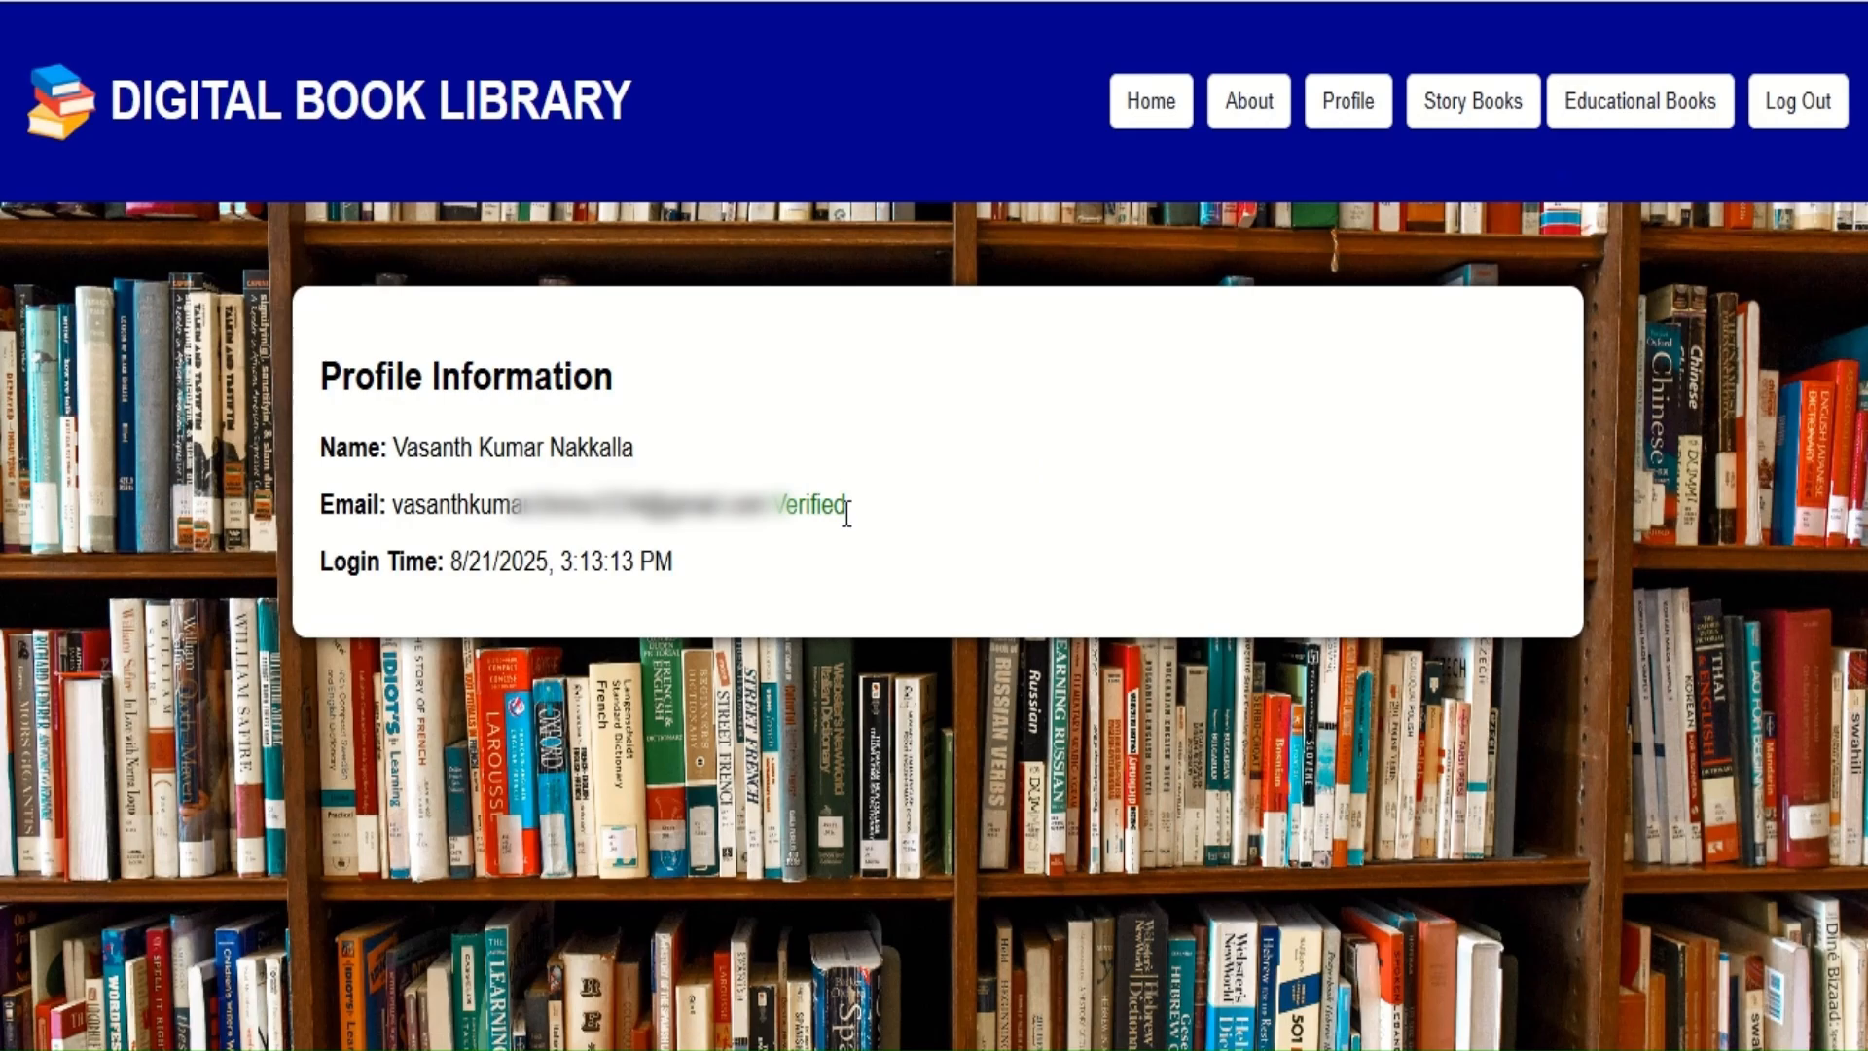
left_click(1757, 119)
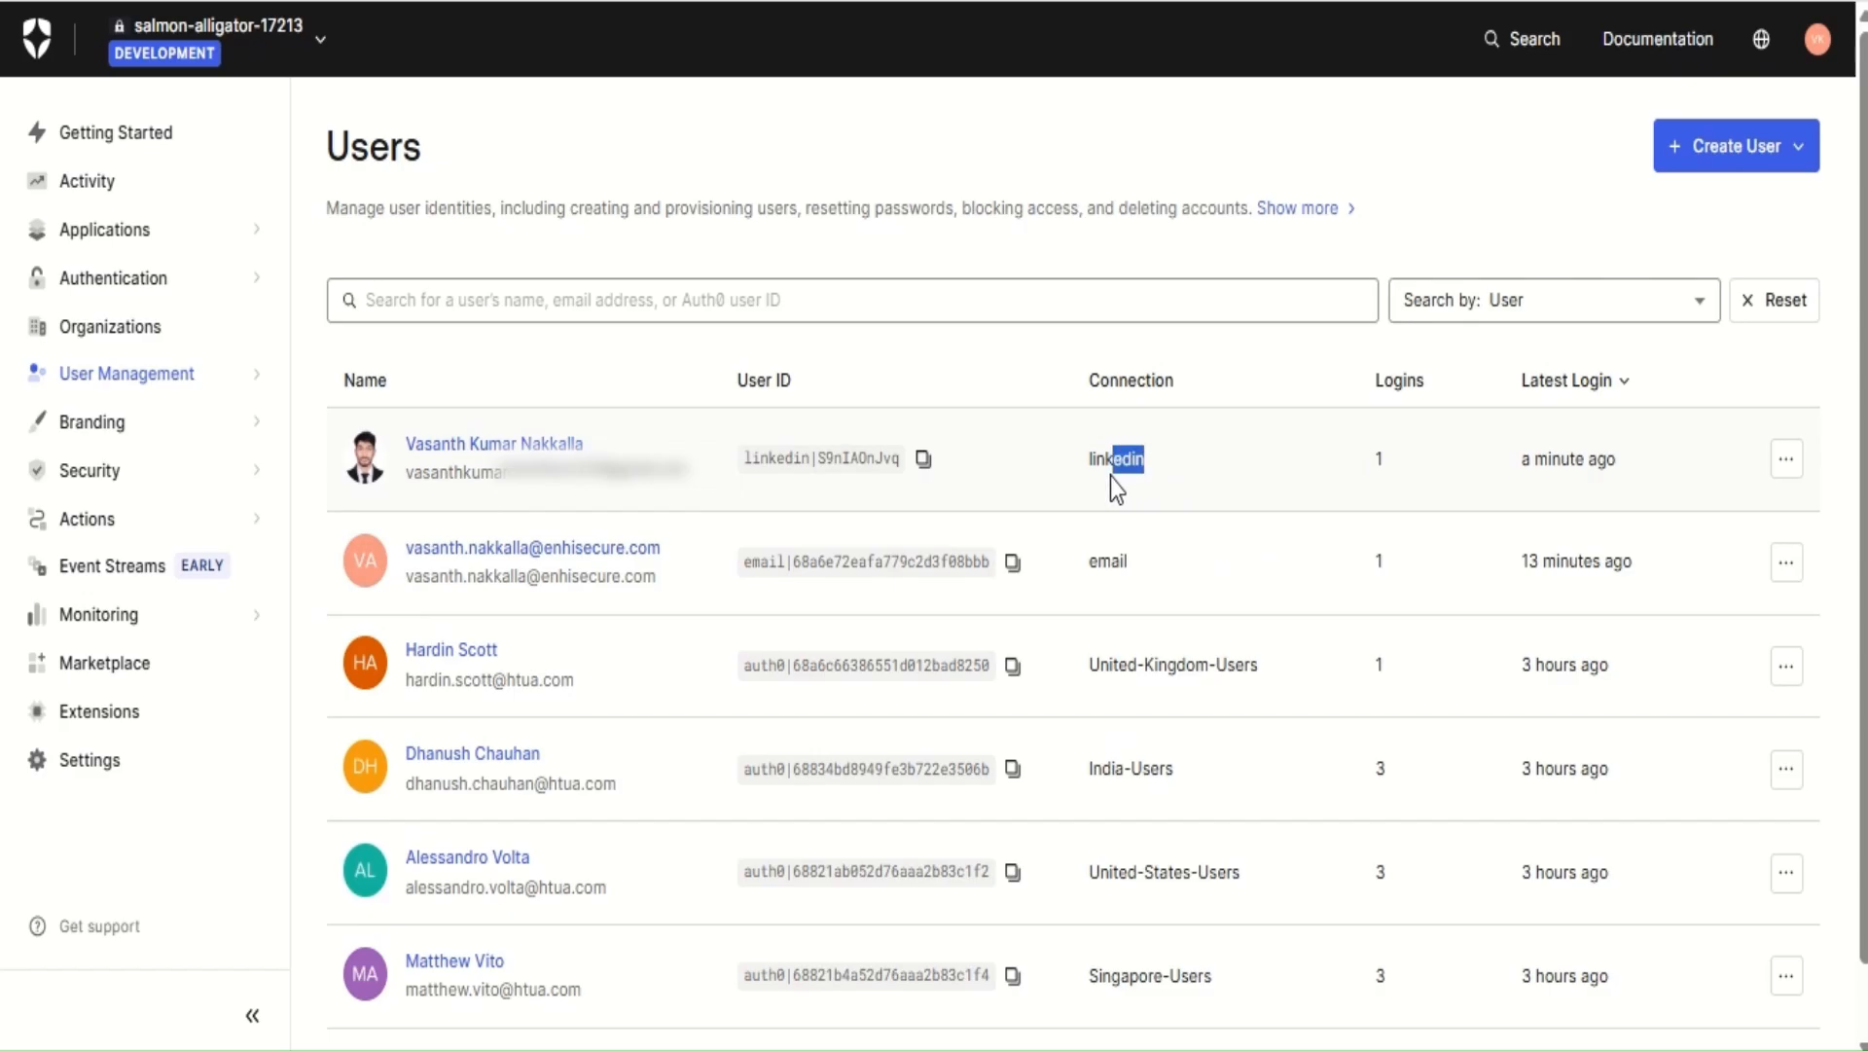
left_click_drag(1111, 477, 1085, 482)
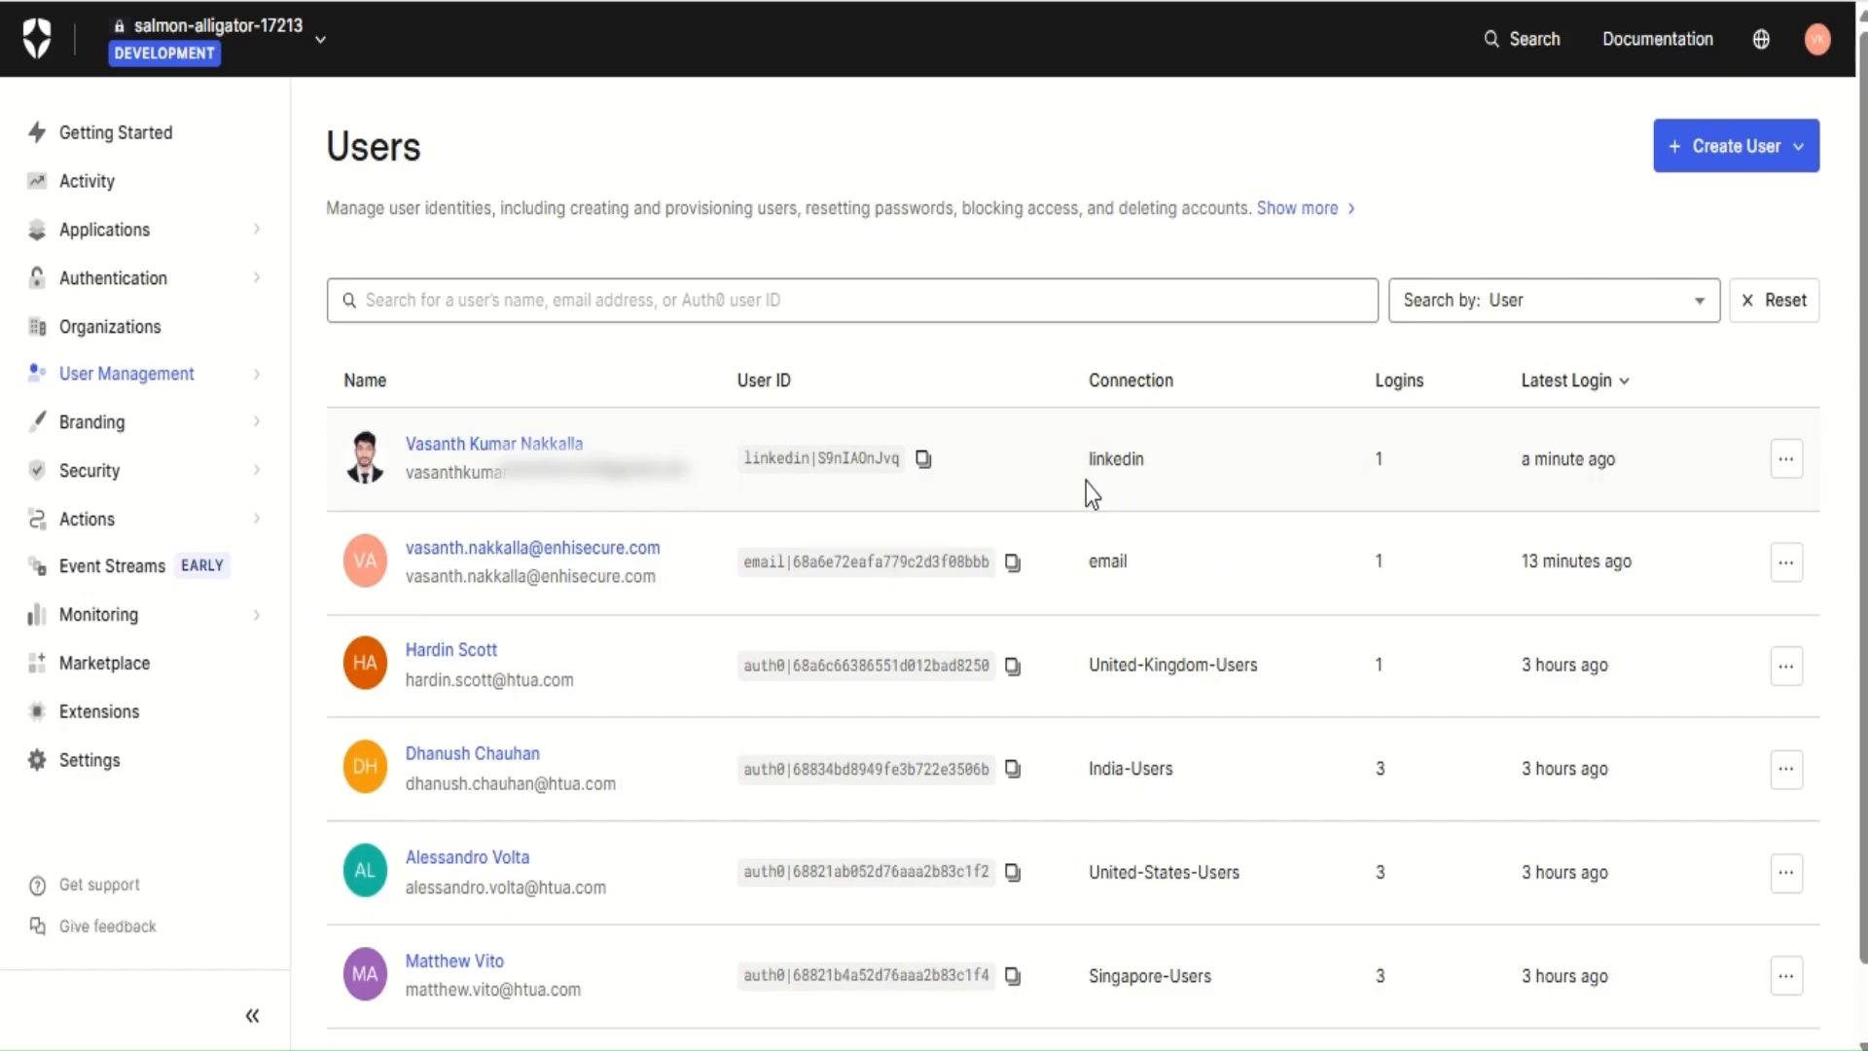